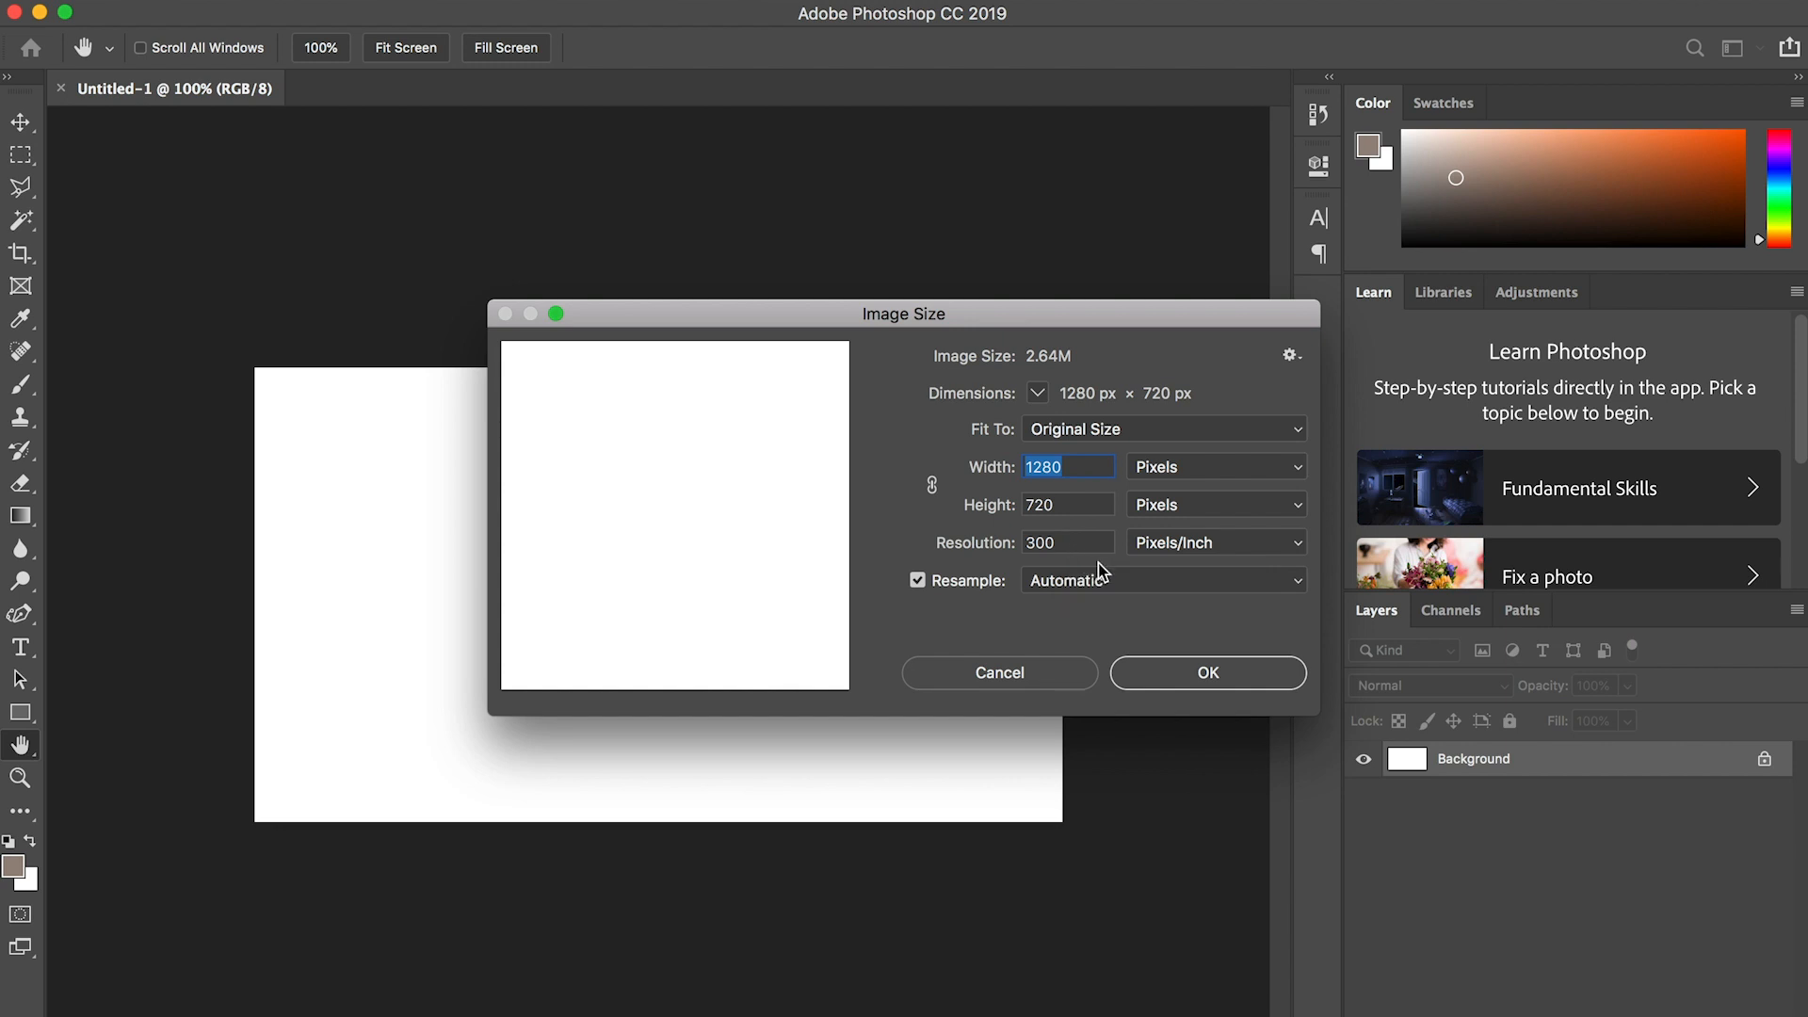
- Confirm the image size of 1280 × 720 px at 300 pixels/inch and open the photo DSC_4055.jpg
click(1210, 674)
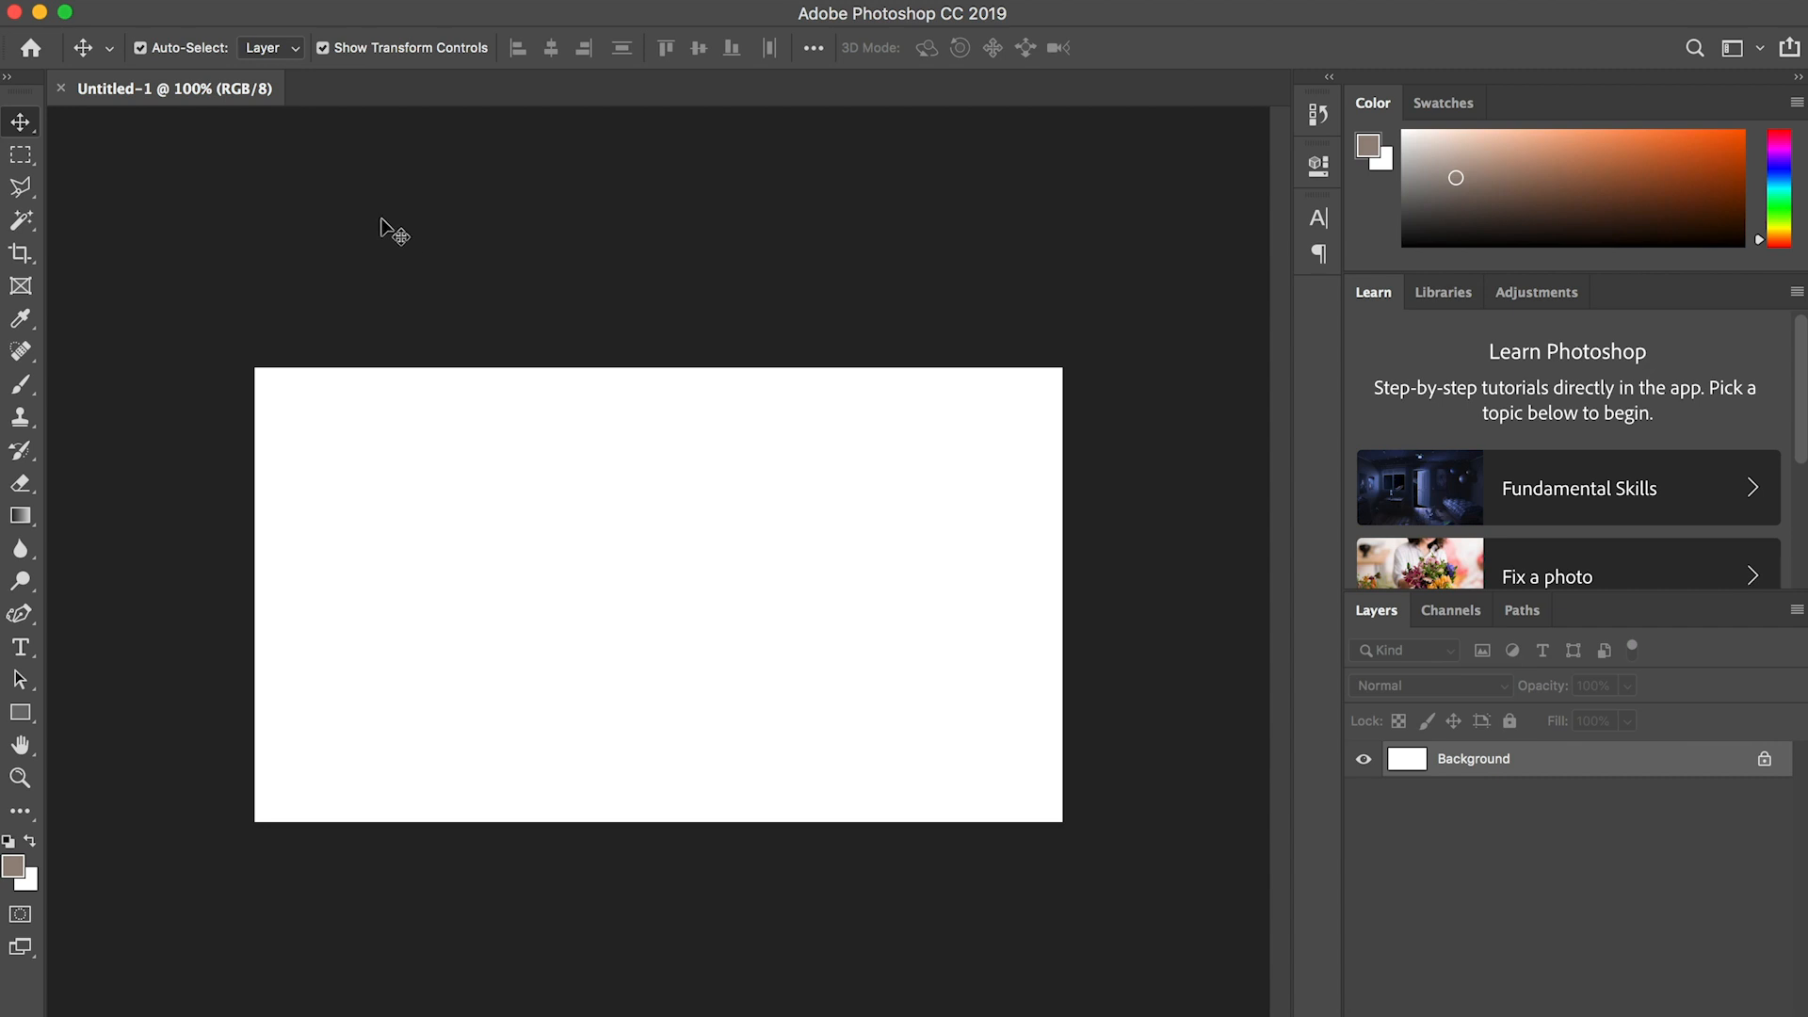
click(224, 1)
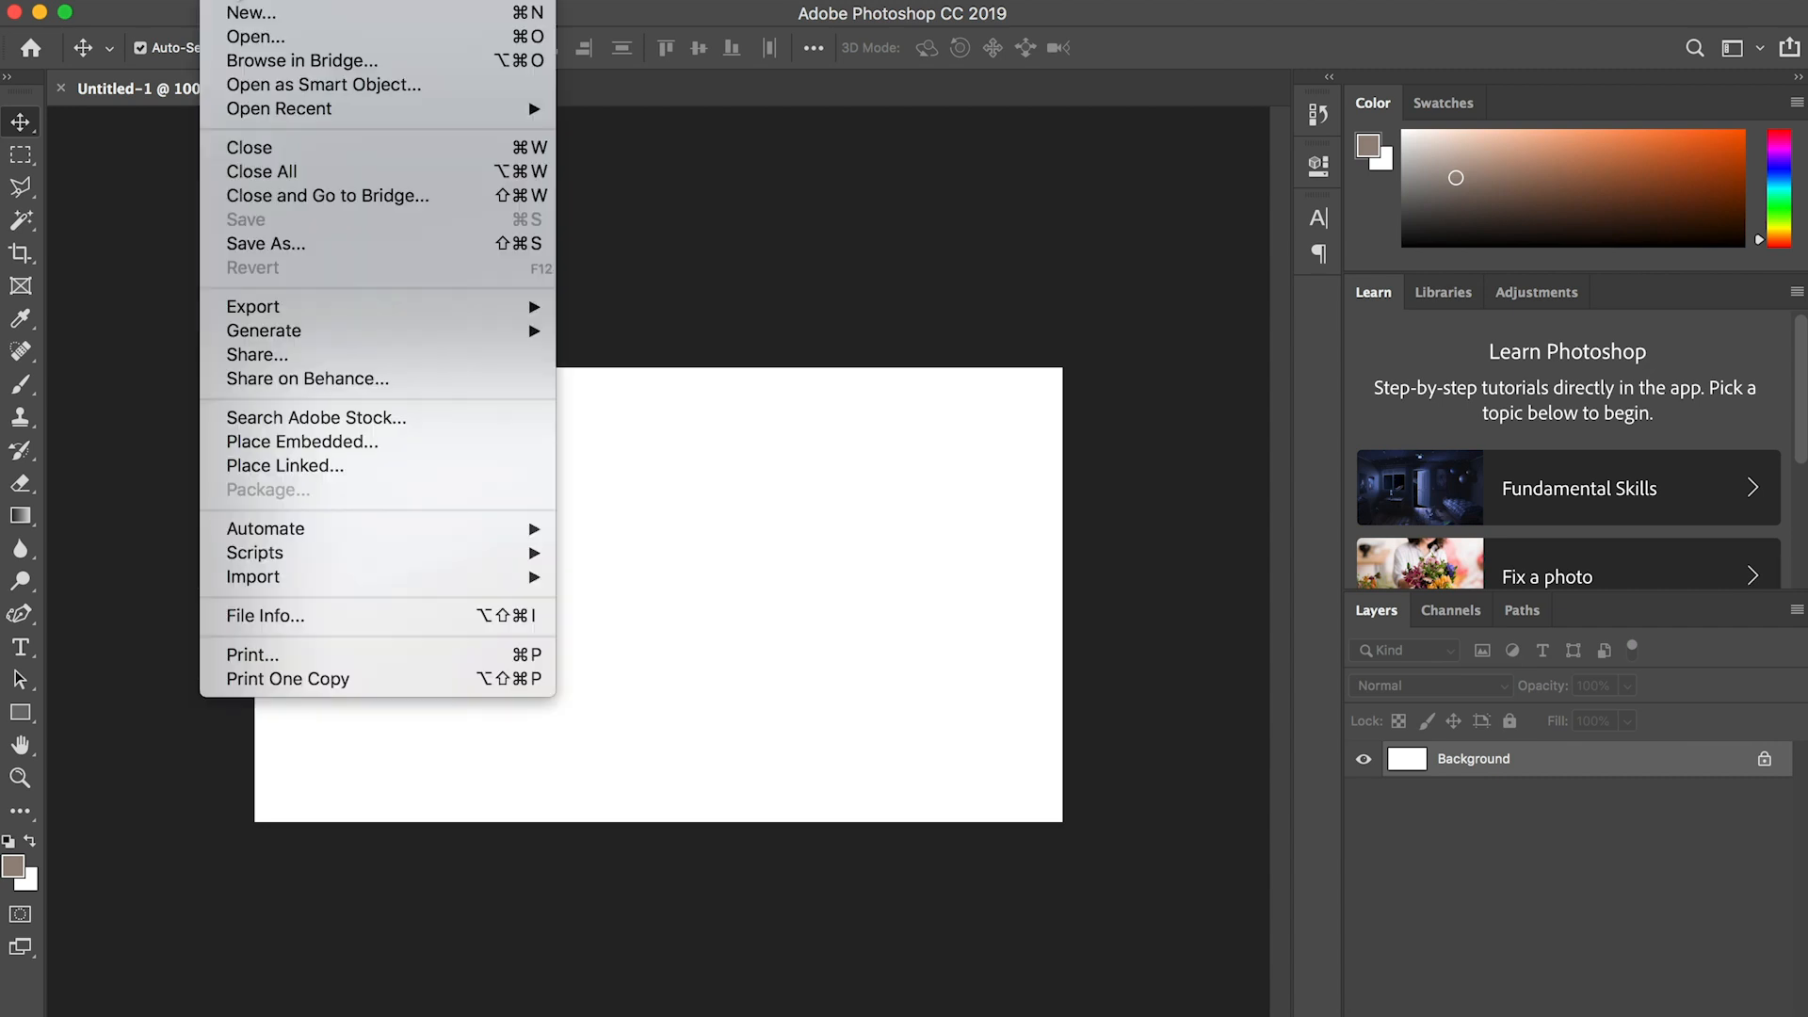
click(250, 37)
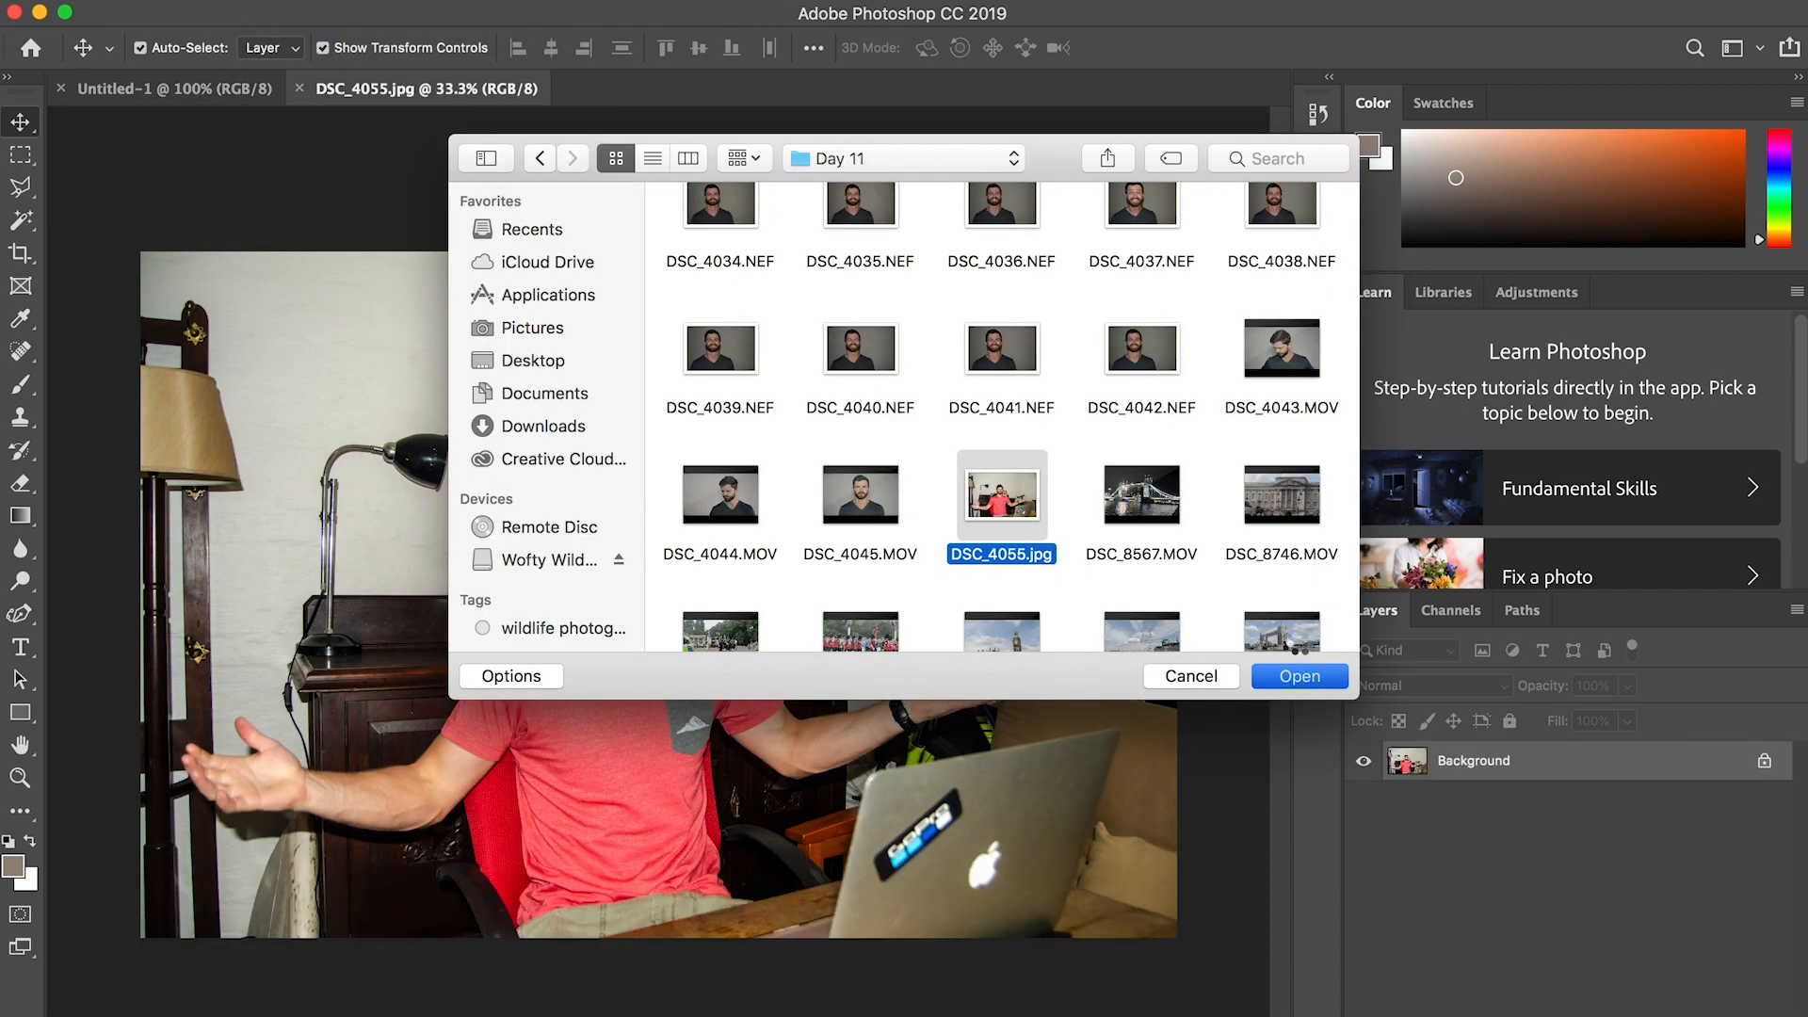
click(1281, 674)
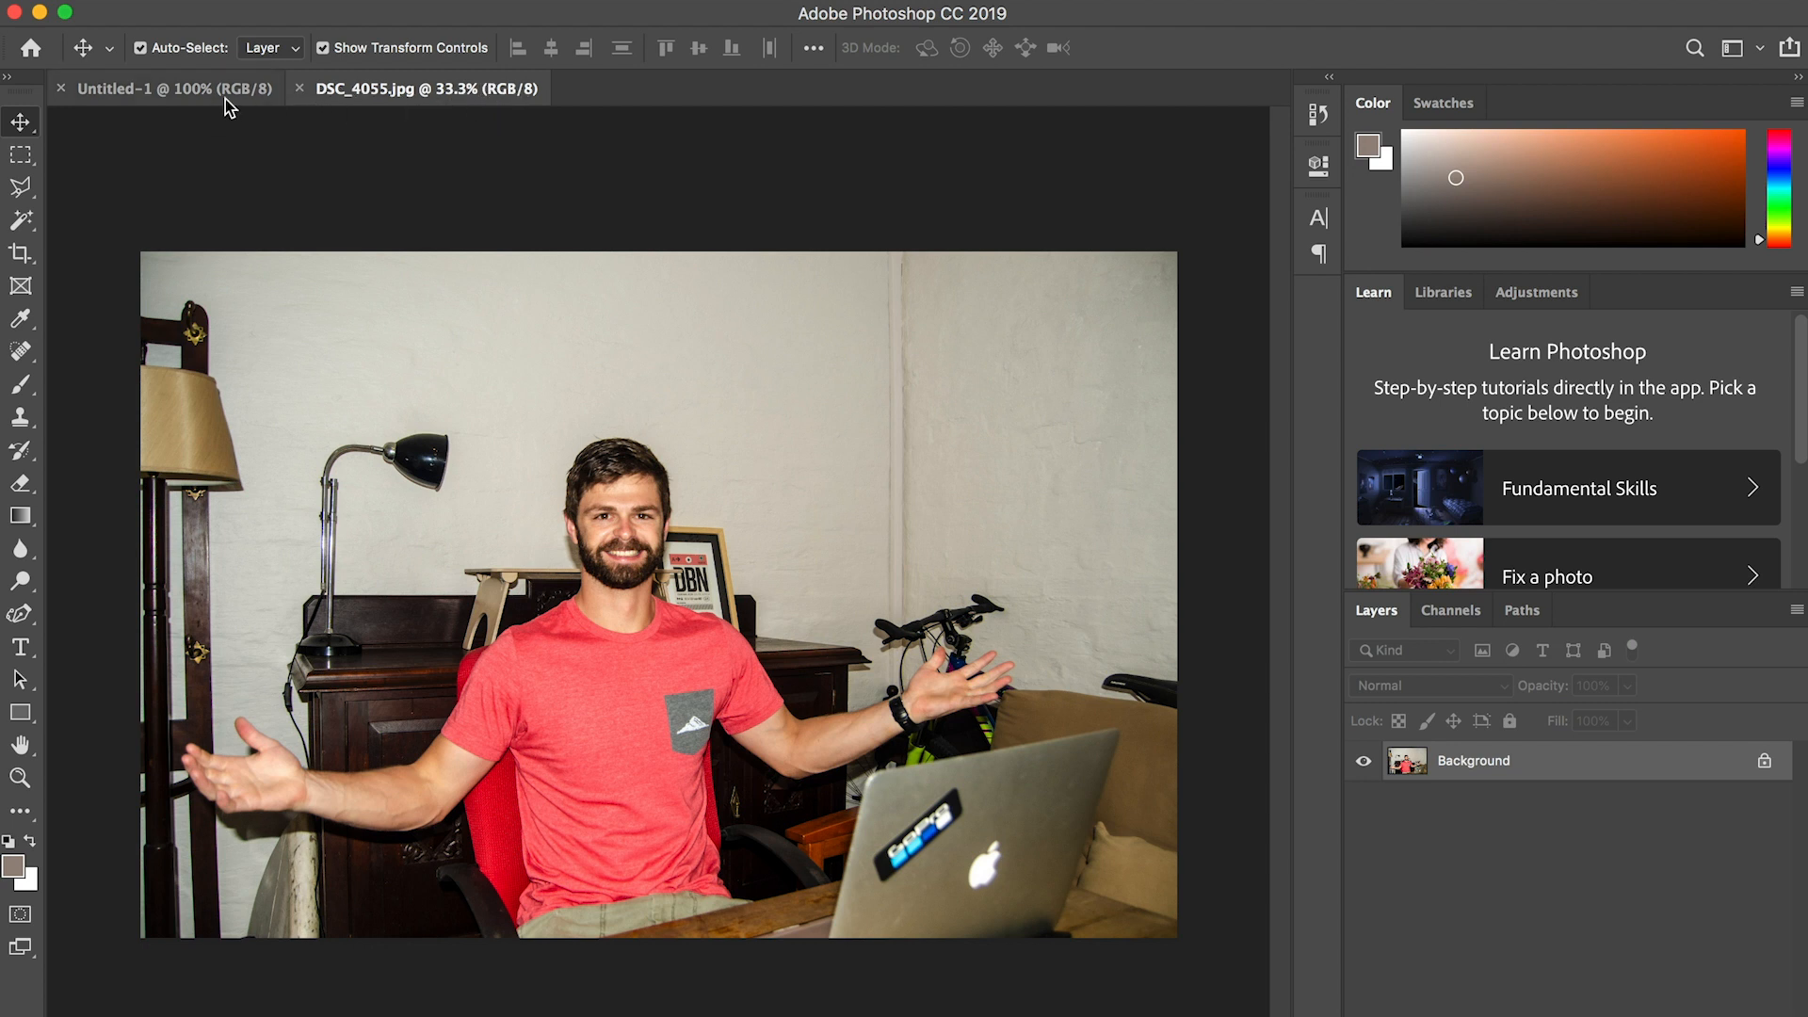
- Select the entire DSC_4055.jpg photo and paste a copy of it into the Untitled-1 document
click(20, 154)
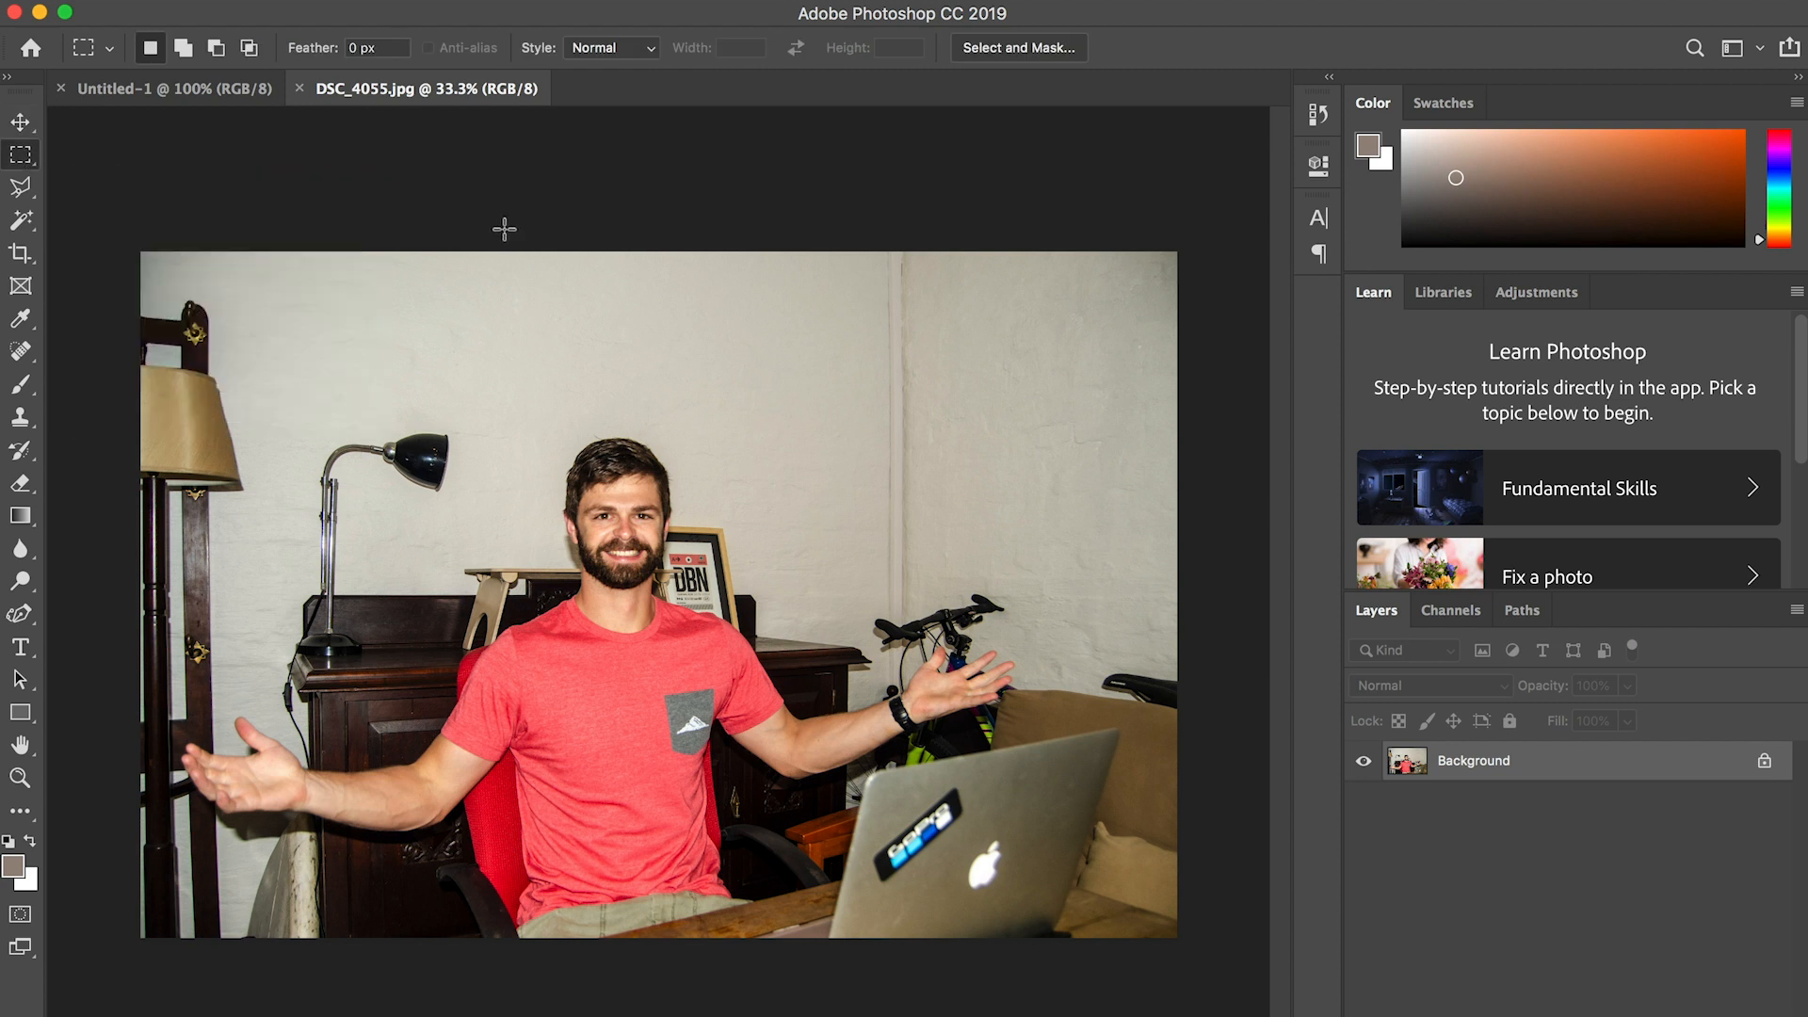
drag(132, 250, 1179, 939)
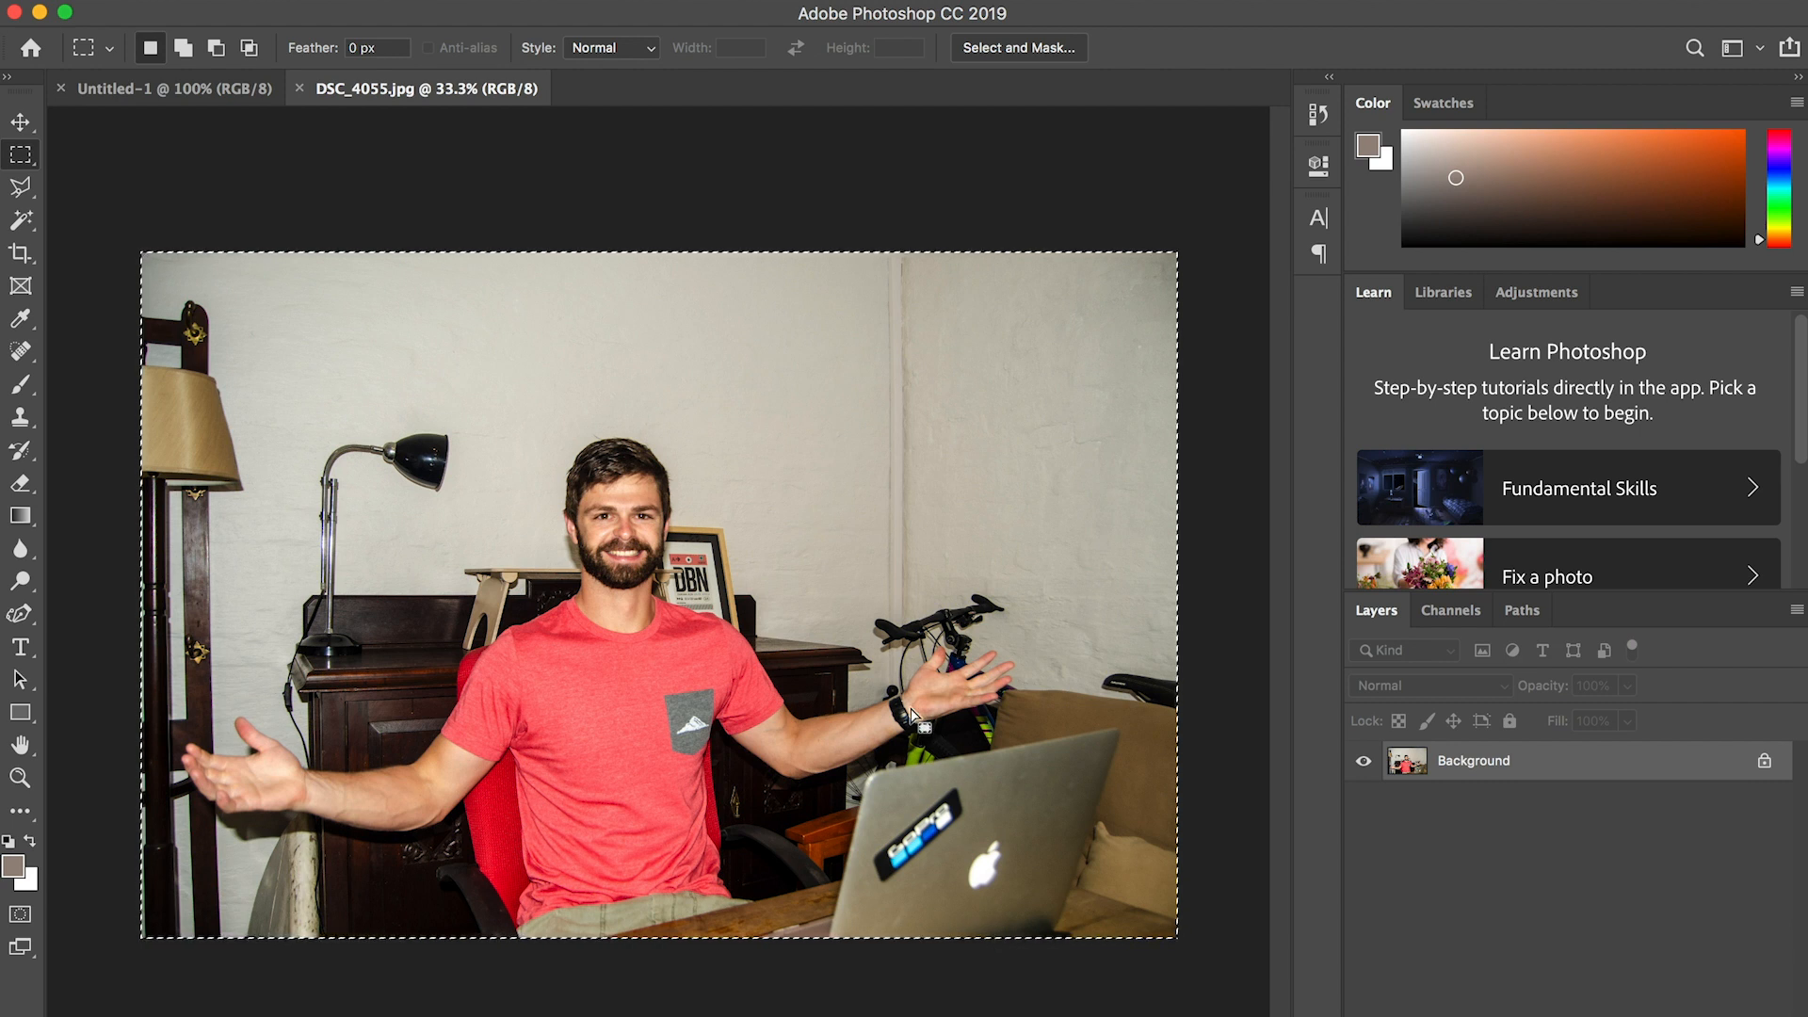
click(184, 94)
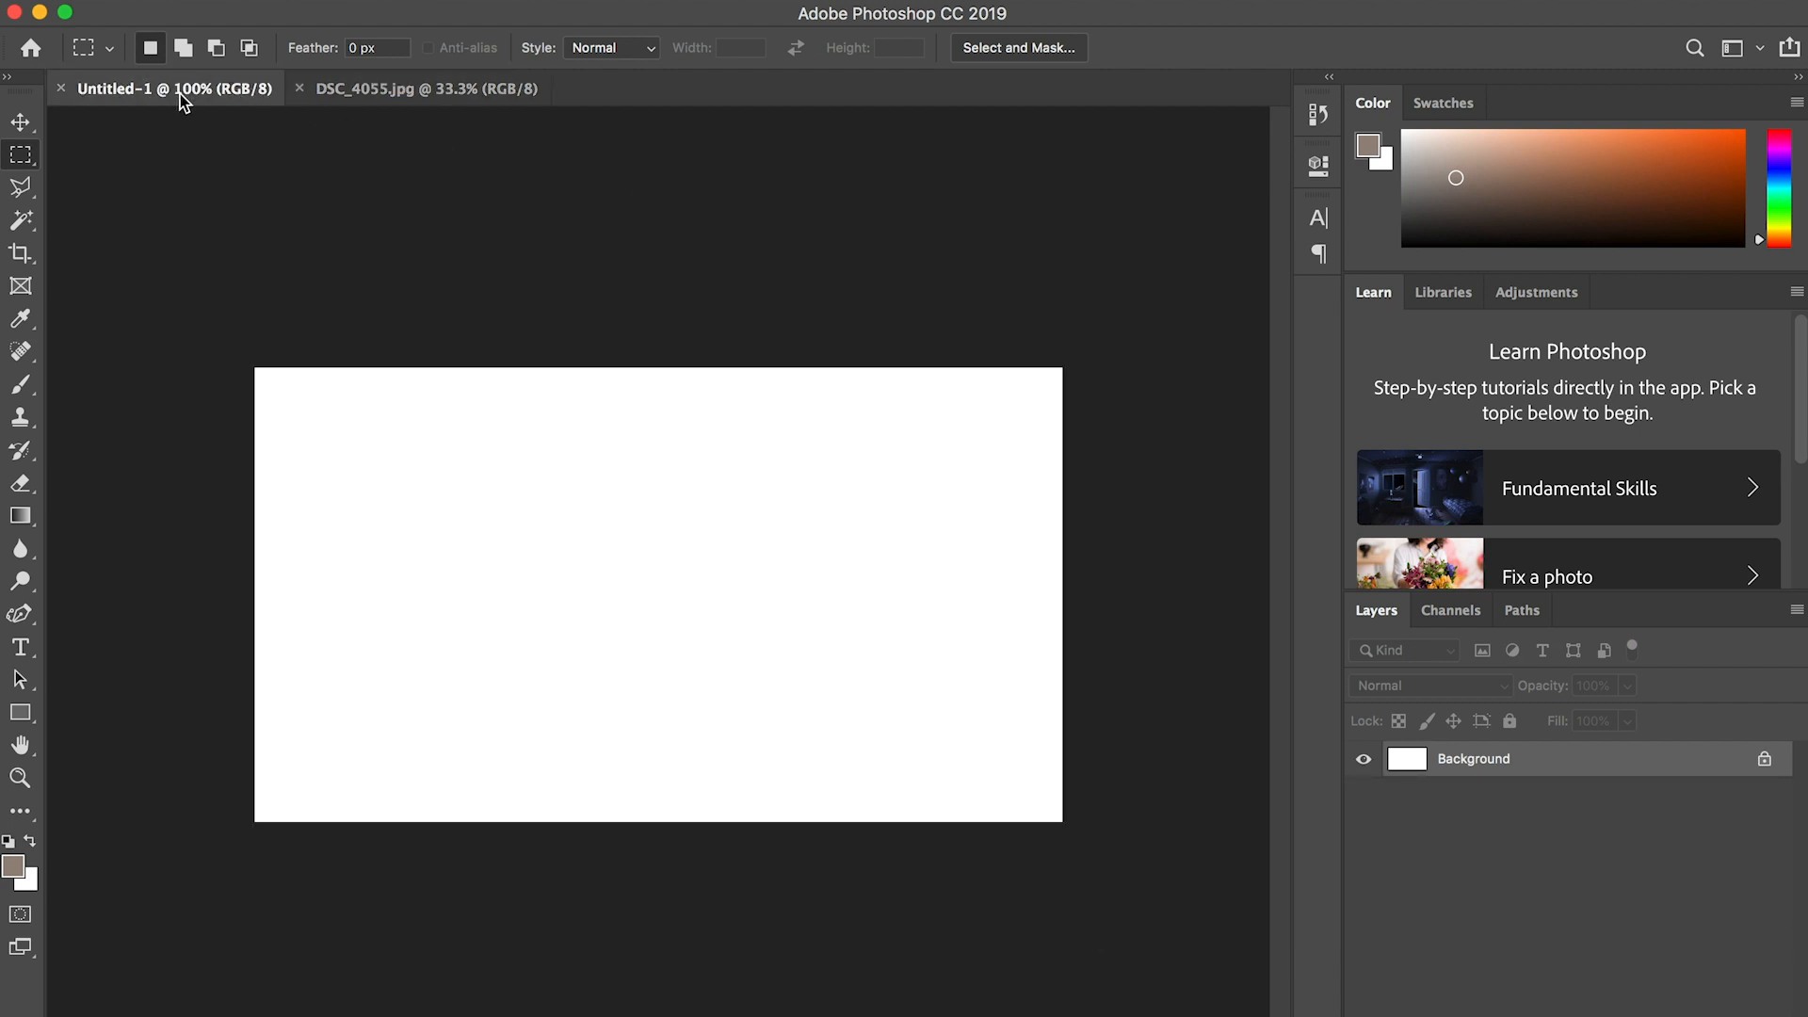
key(super+v)
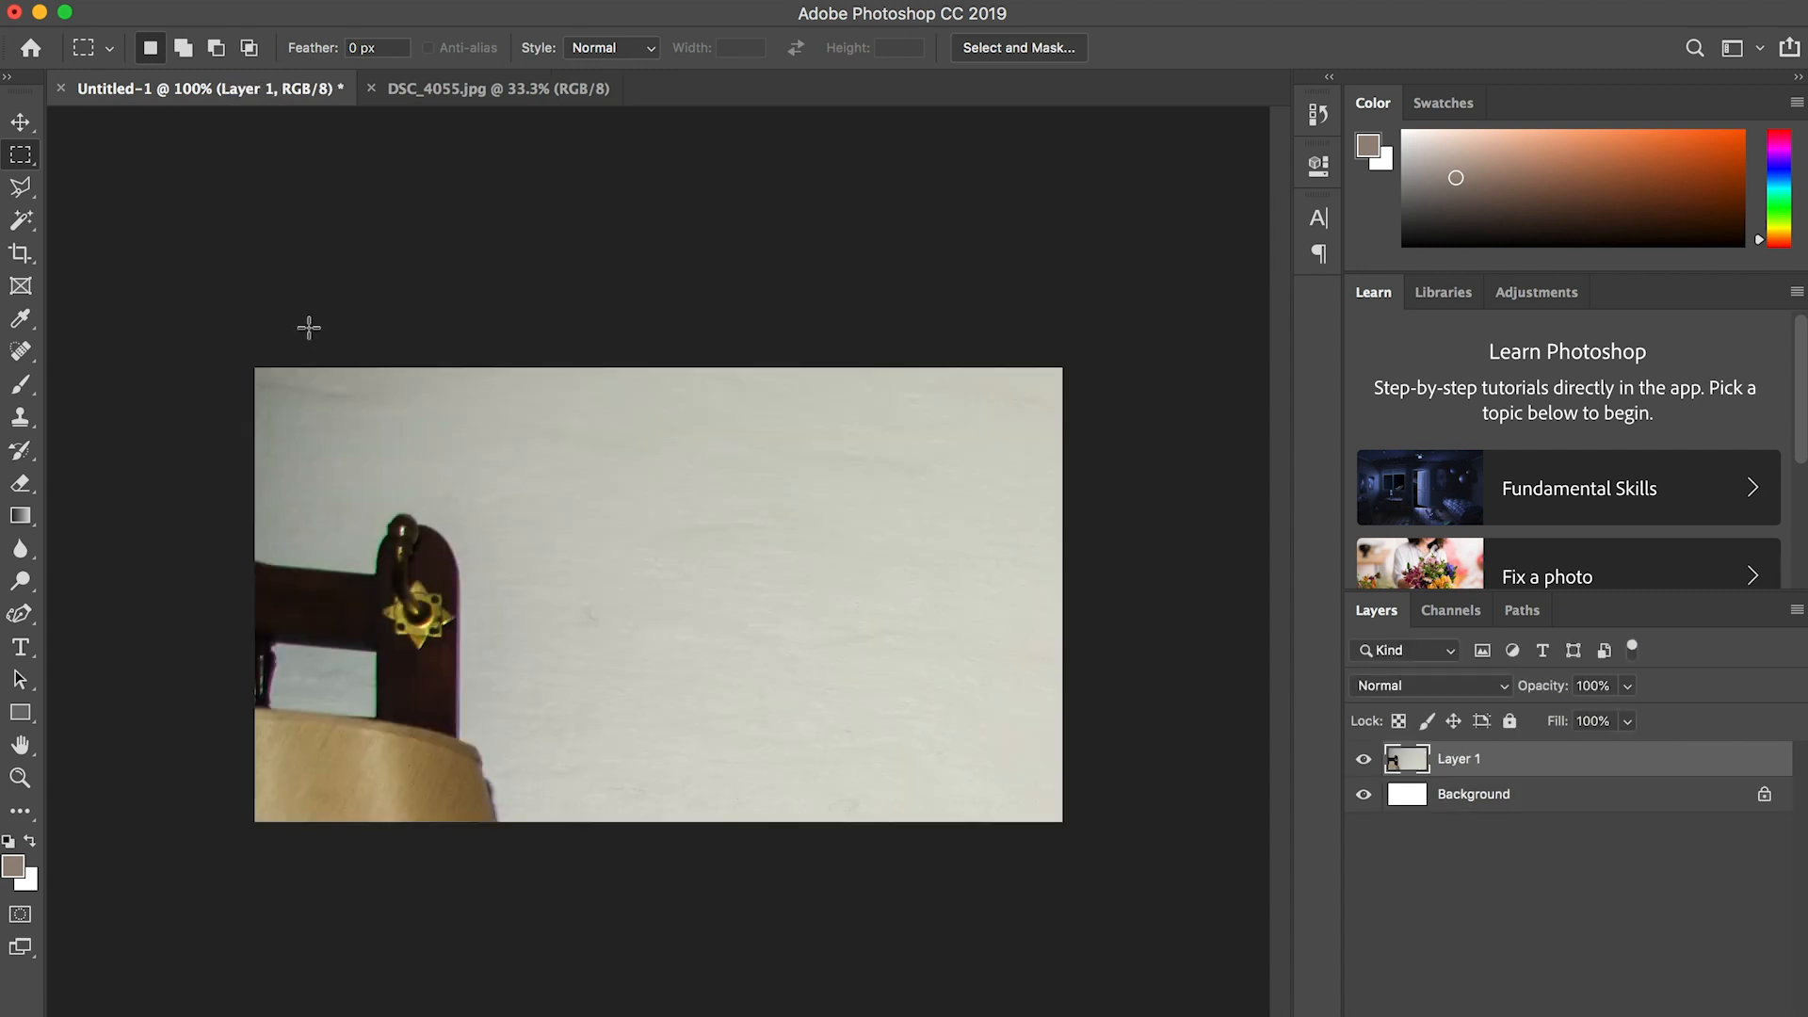
- Scale the pasted photo to about 26% and position it so that it fills the whole canvas
click(20, 121)
drag(252, 370, 420, 389)
drag(645, 617, 361, 480)
drag(681, 648, 1094, 850)
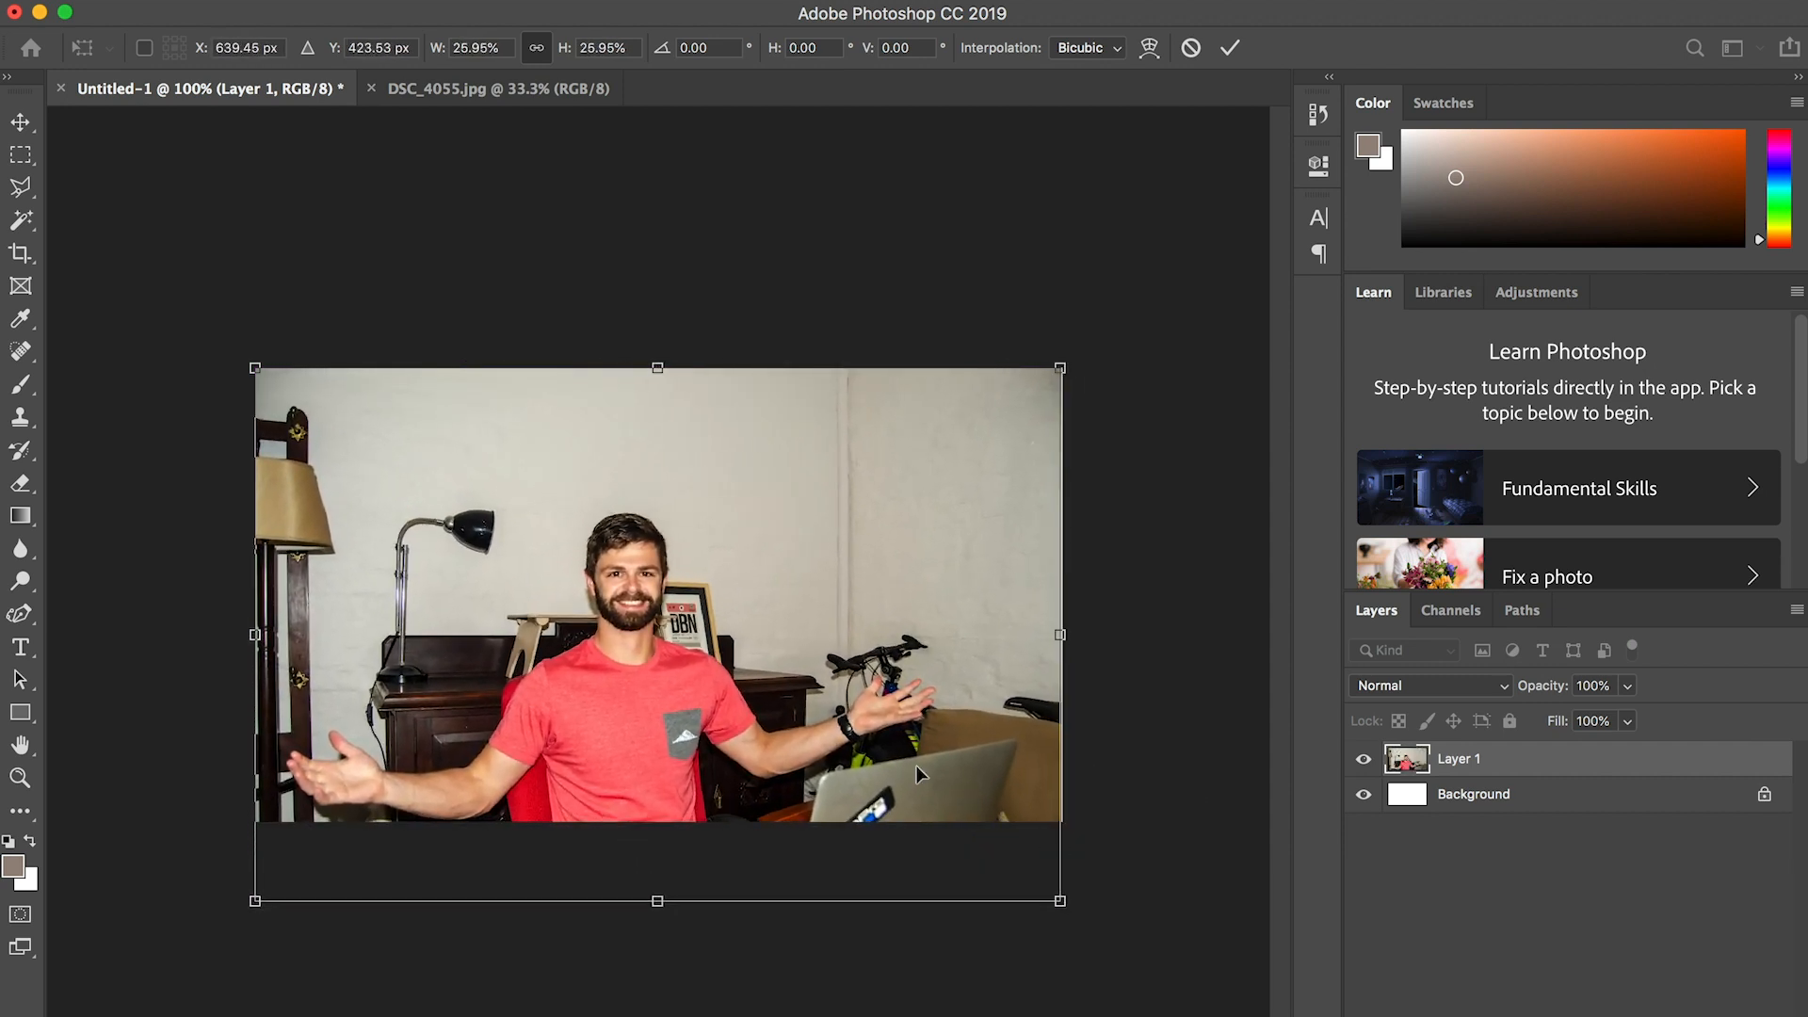
drag(636, 732, 636, 699)
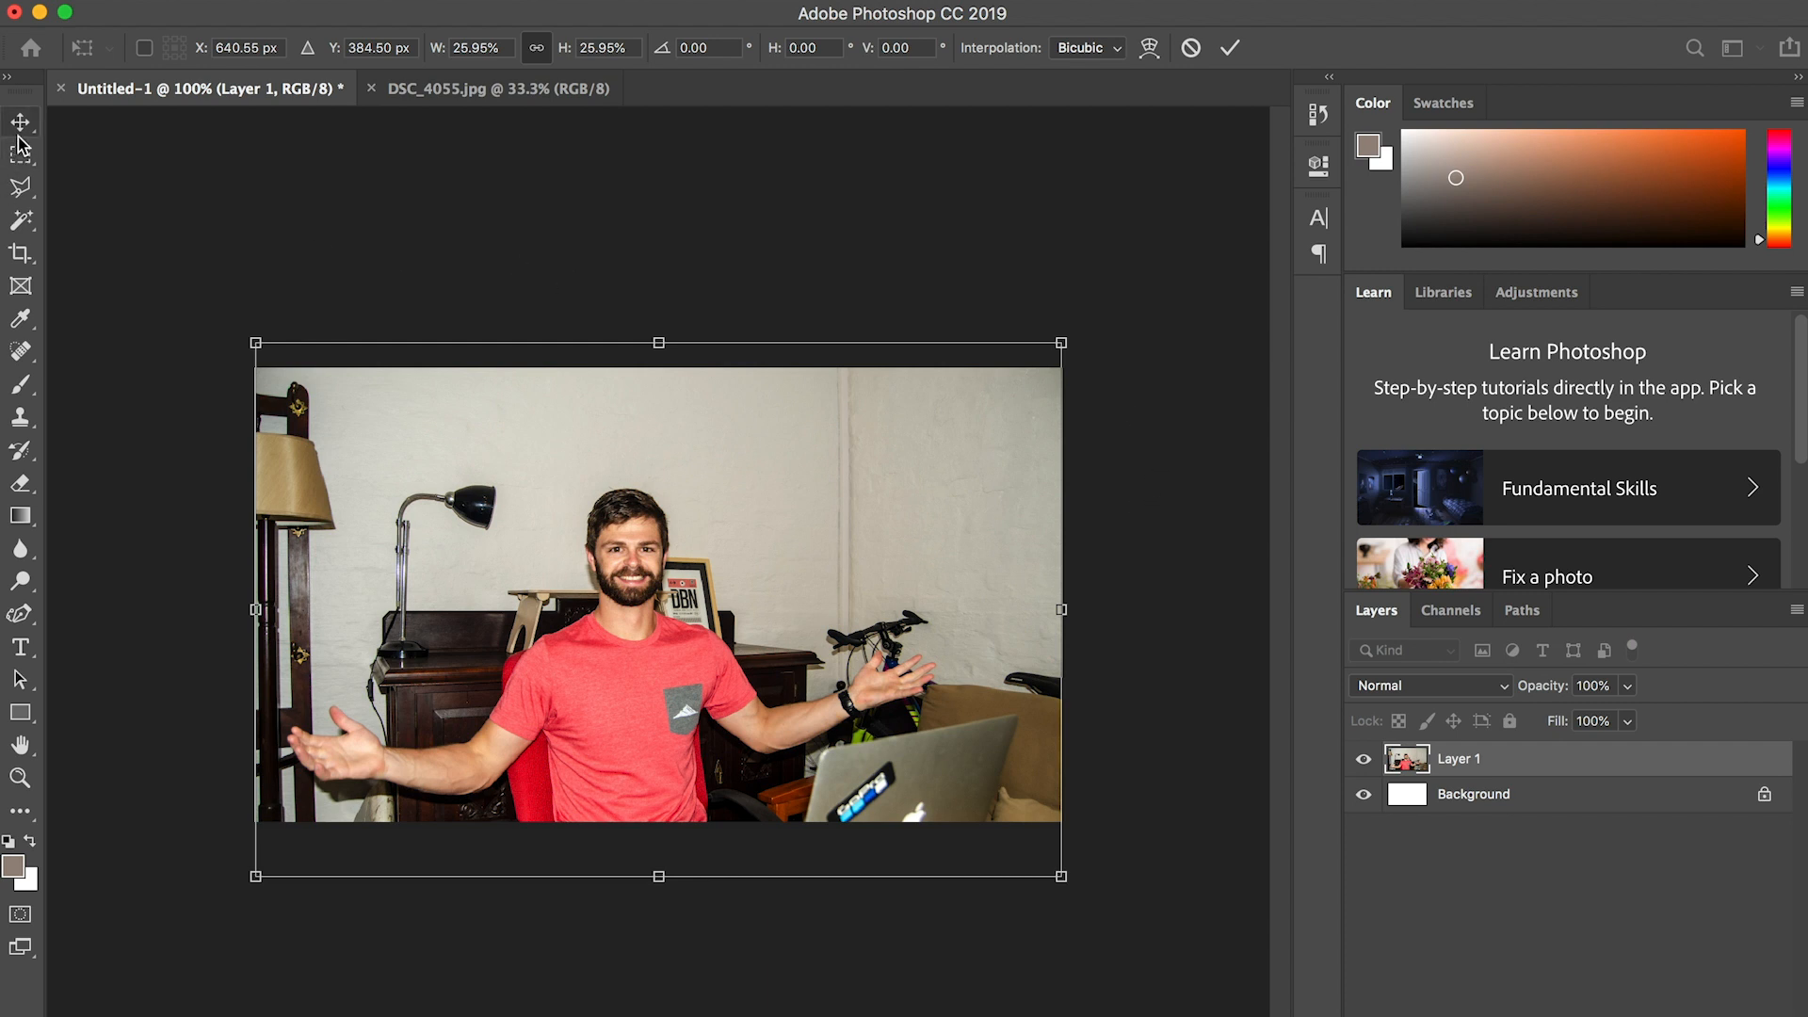
click(1229, 48)
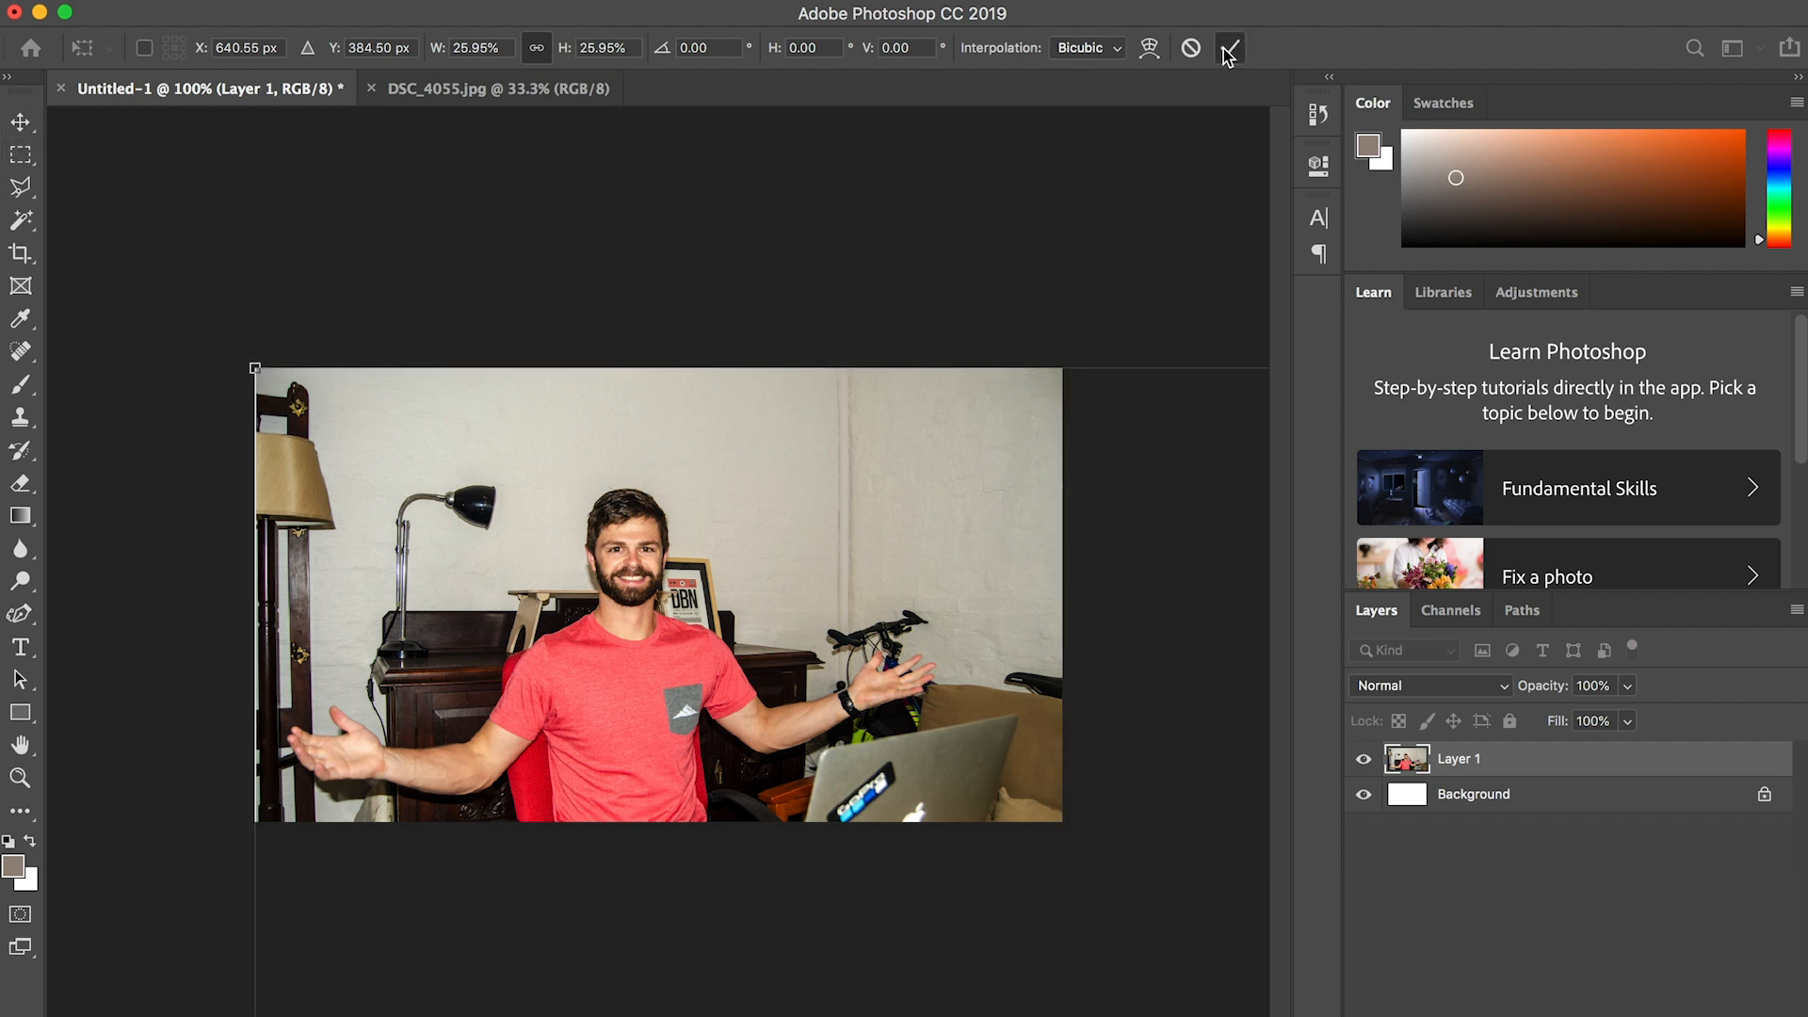
- Add the white text "FREE" in Bebas Neue at 48 pt near the canvas's upper edge, right of centre
click(24, 651)
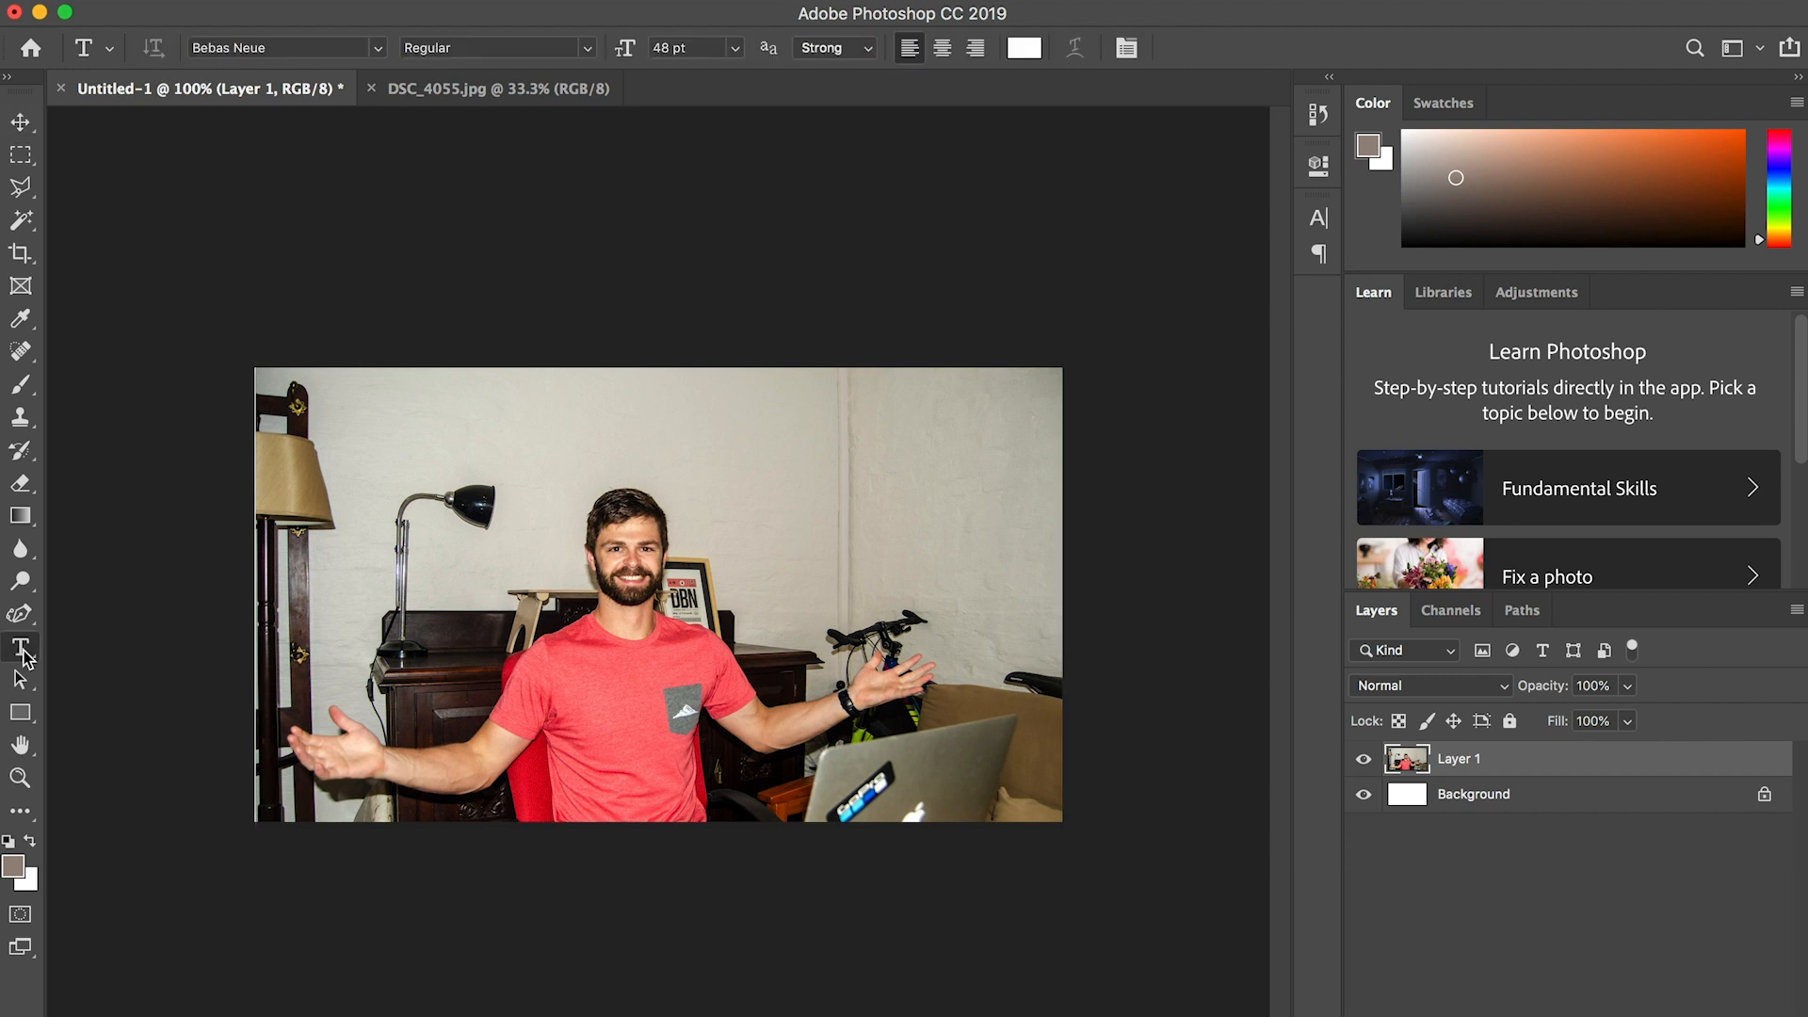
click(743, 425)
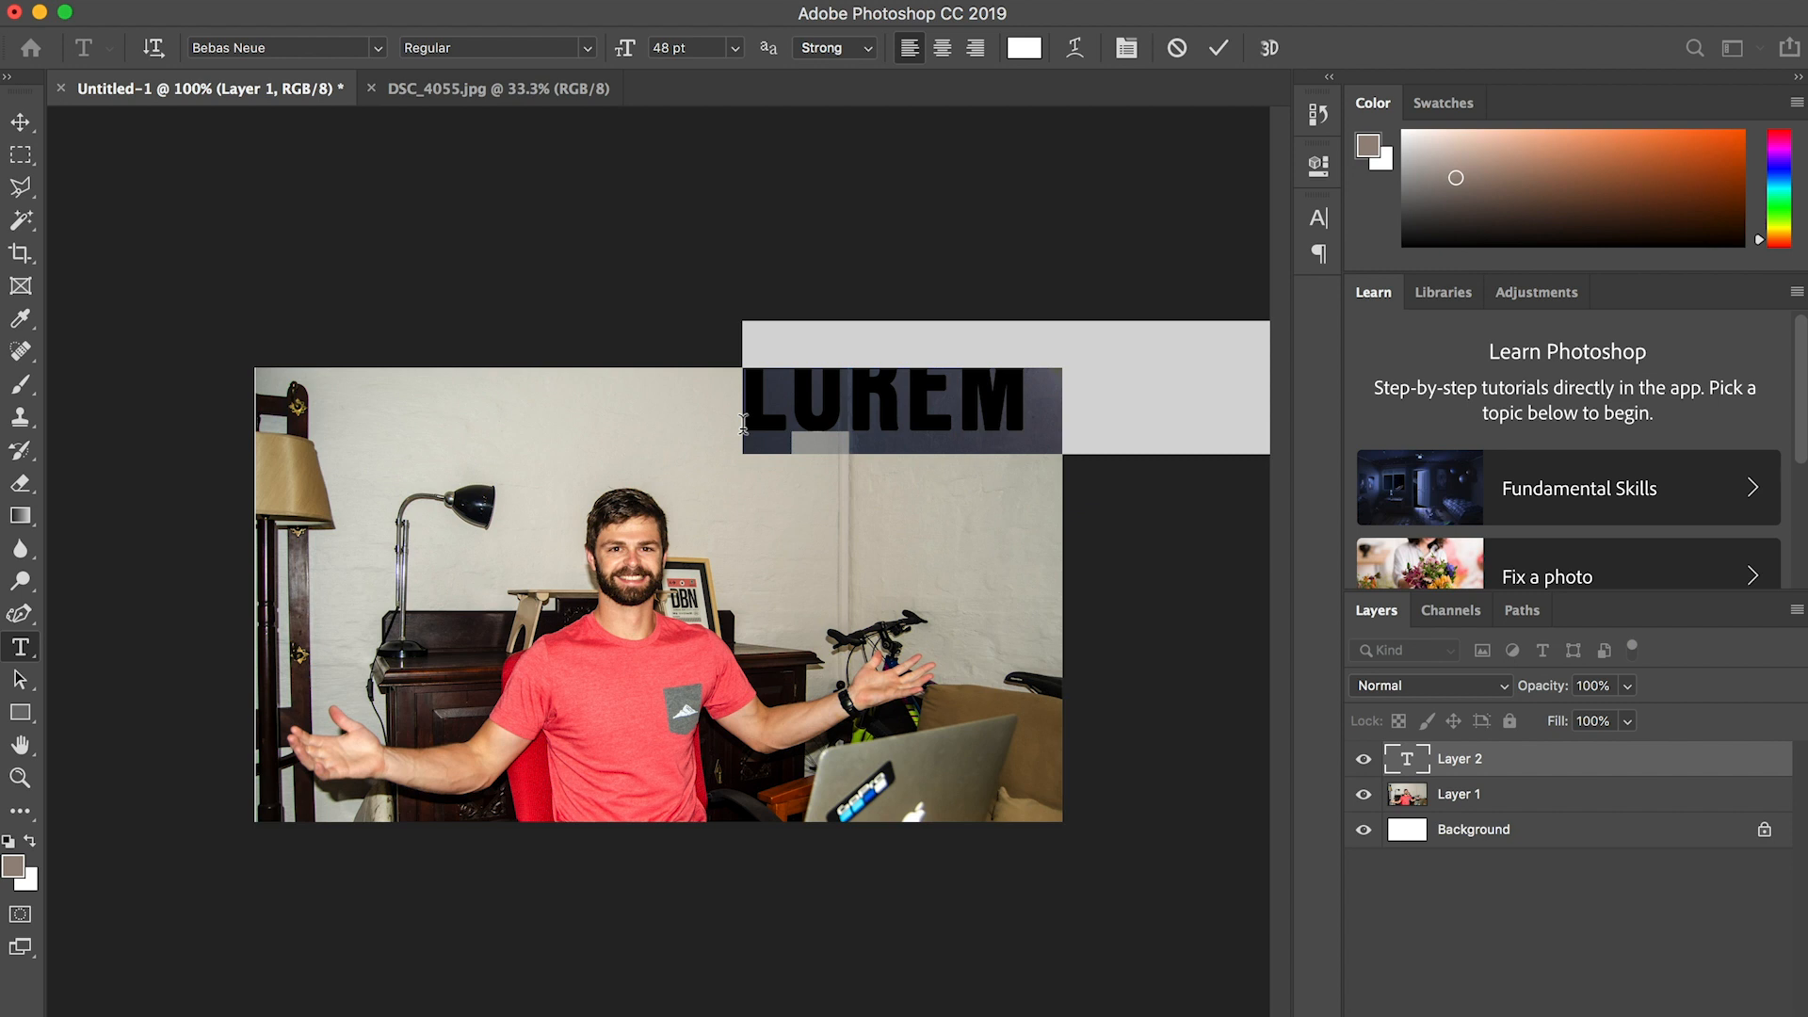
text(FREE)
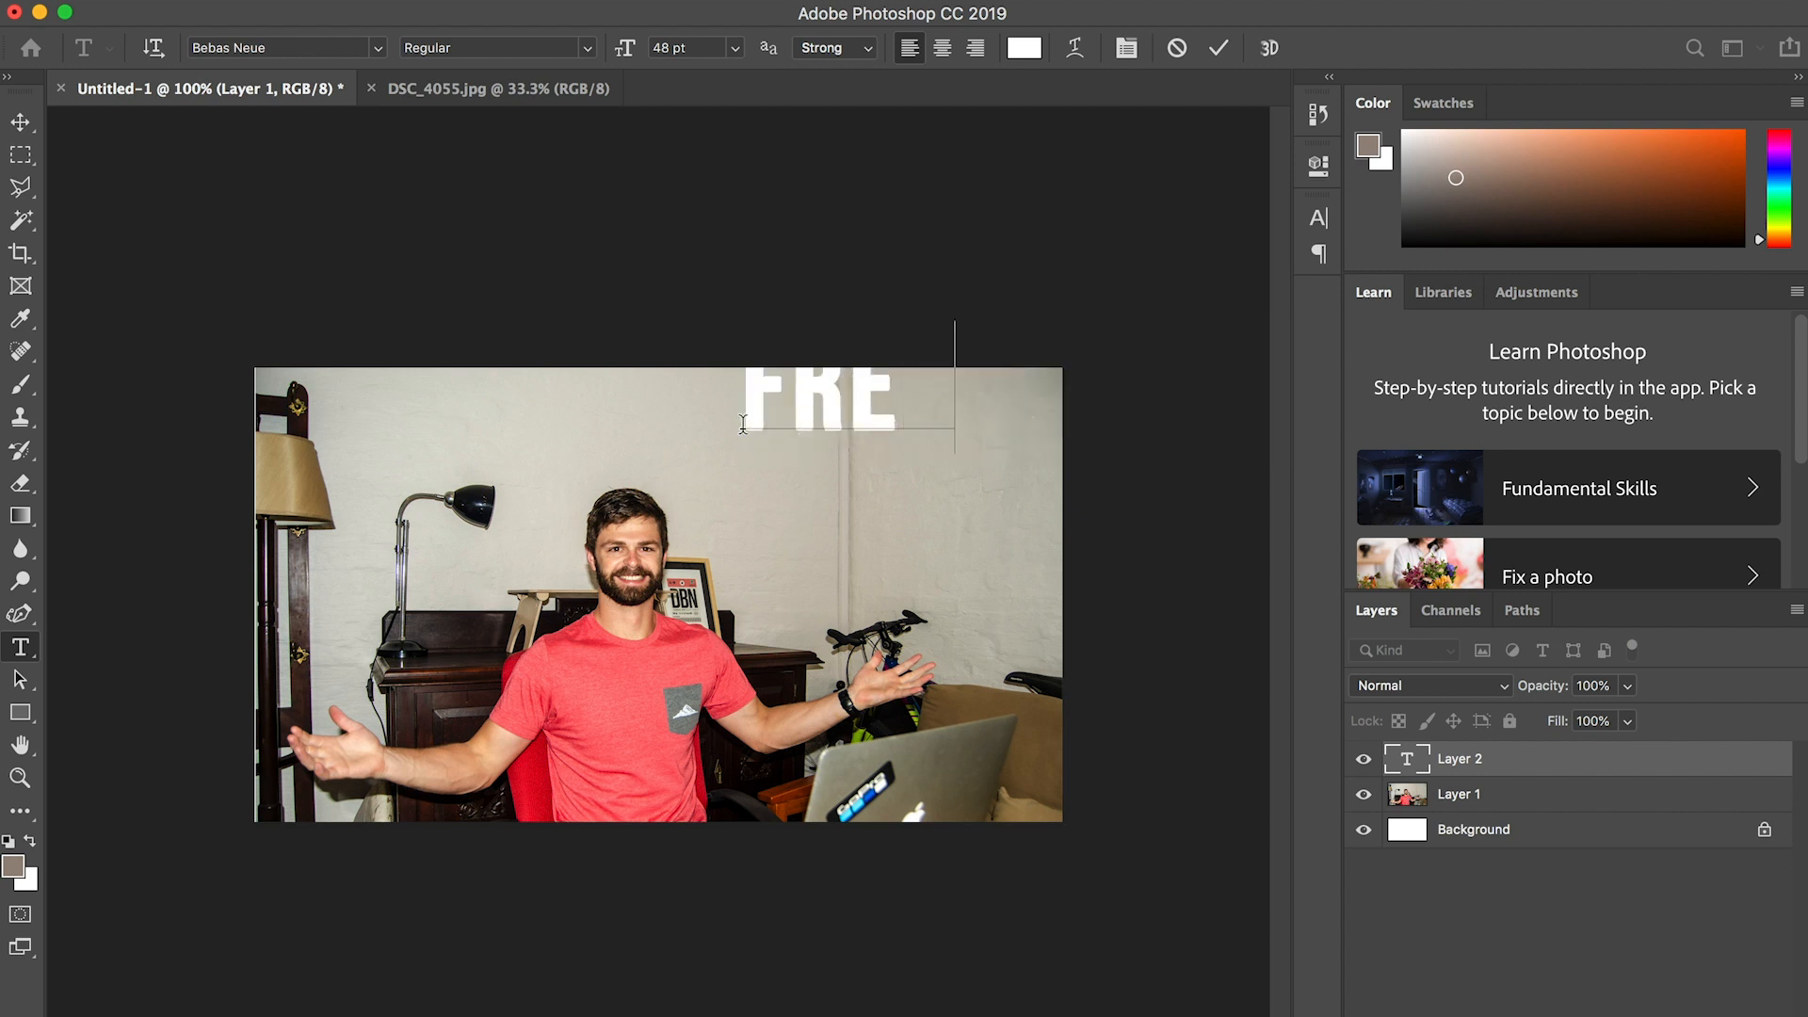
click(1217, 48)
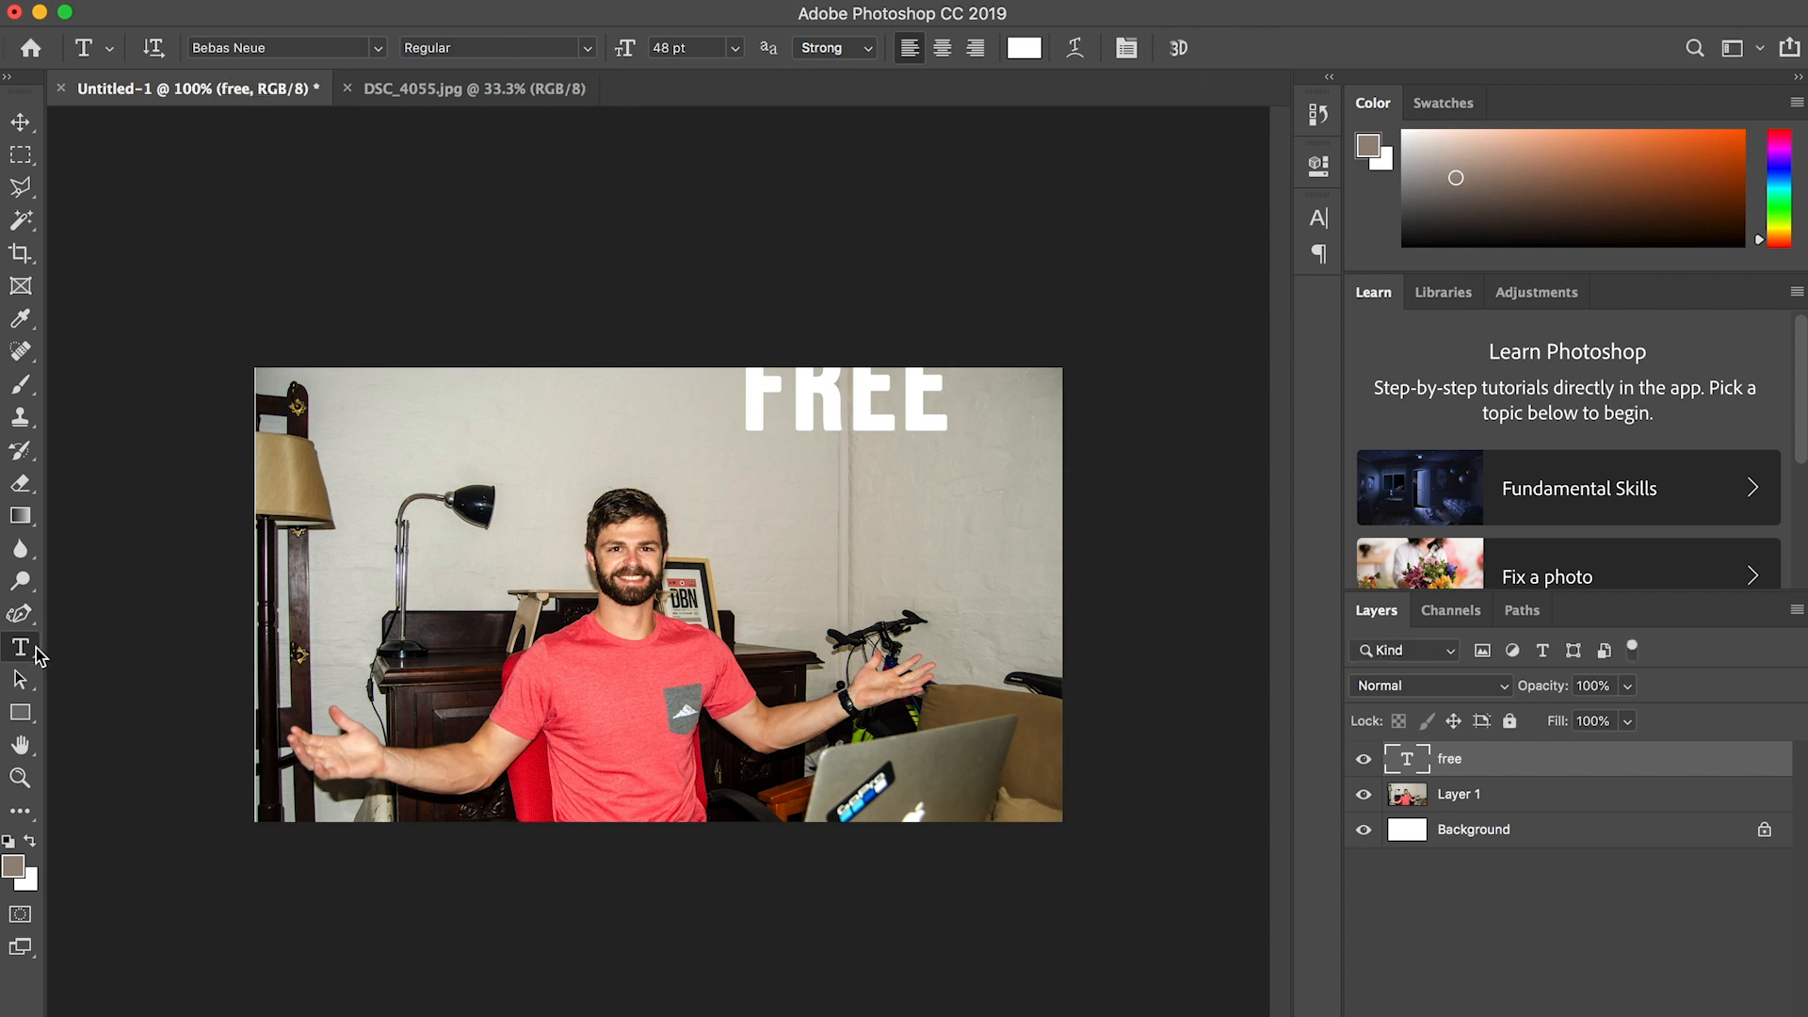
- Add a separate white text layer reading "THUMBNAIL" just below the word FREE
click(758, 499)
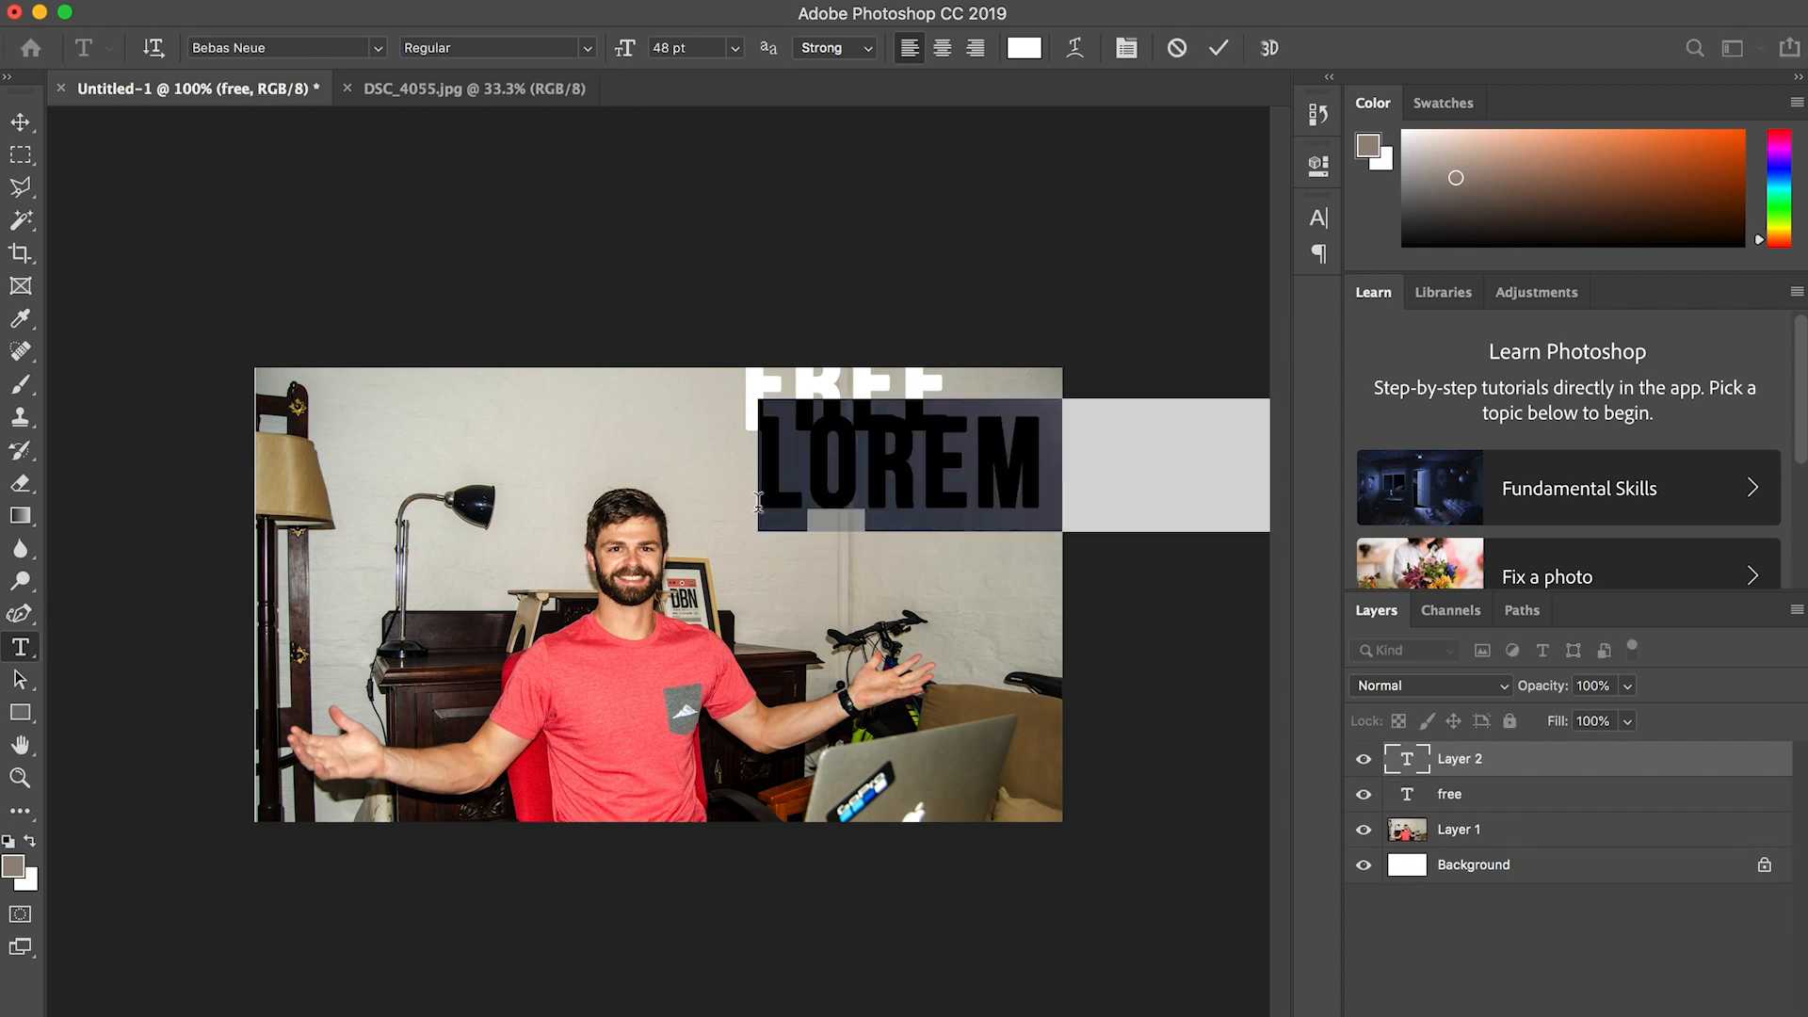
text(THUMB)
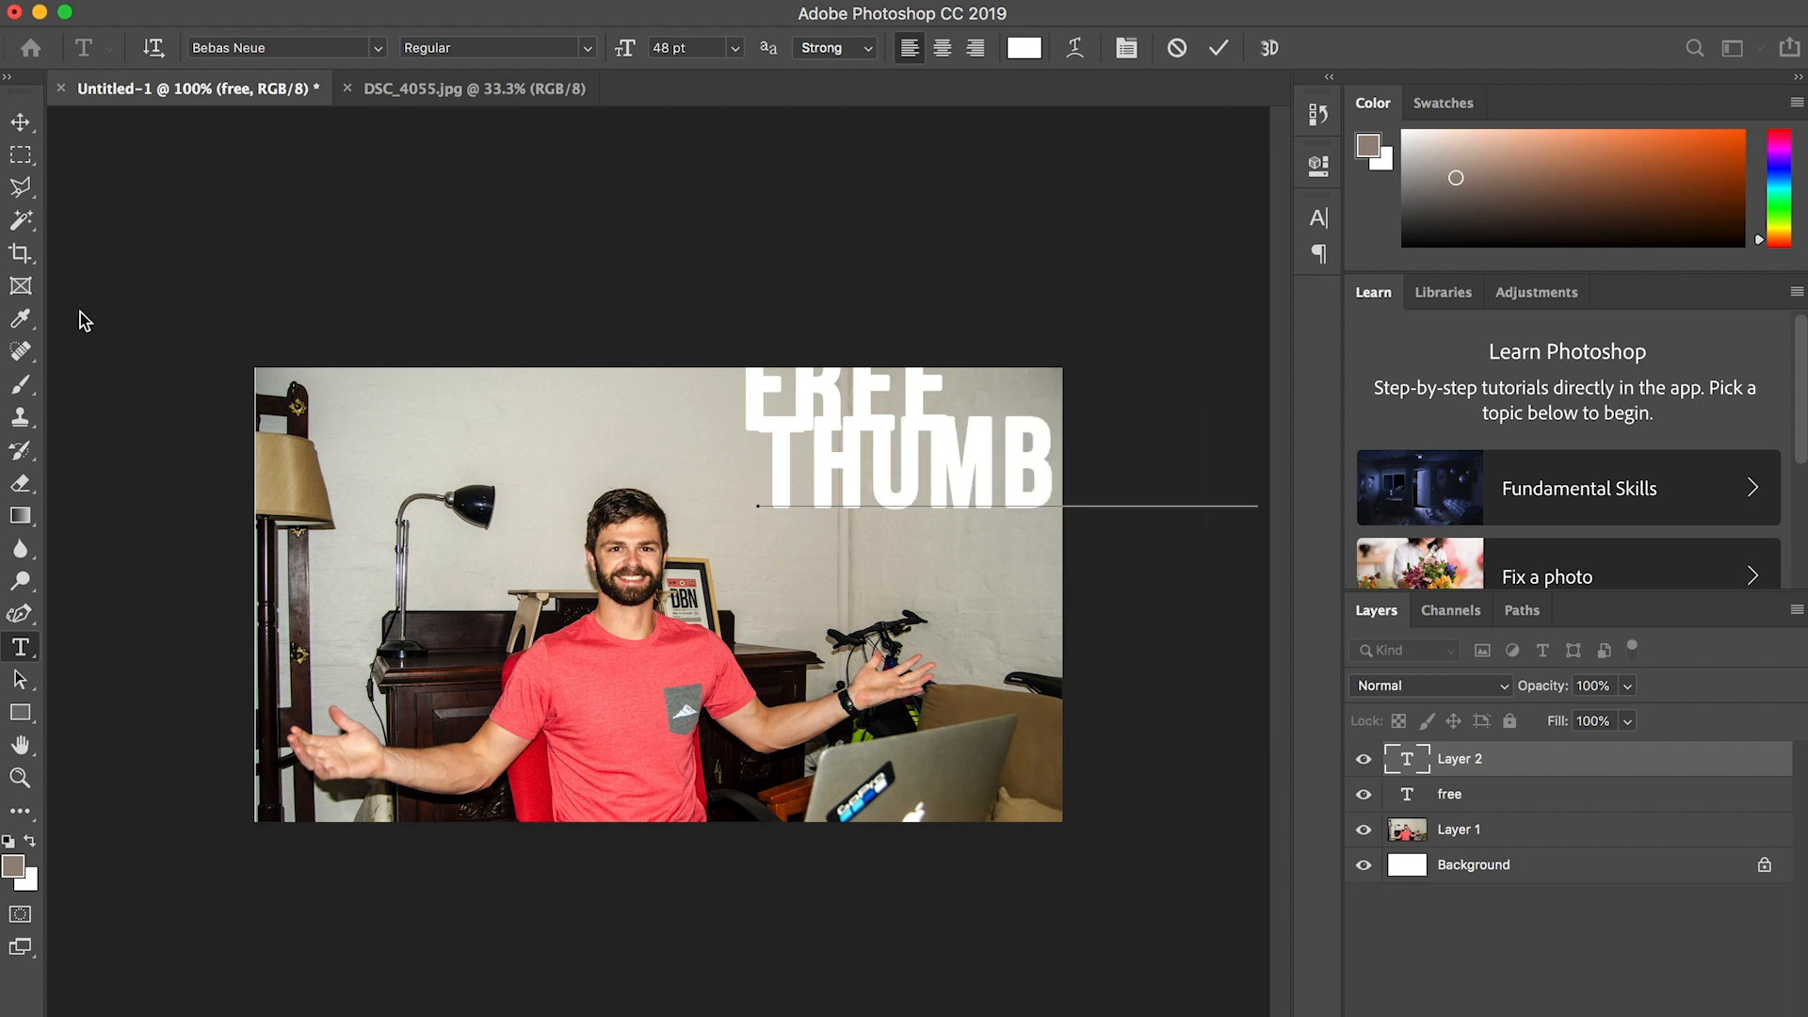
click(1219, 48)
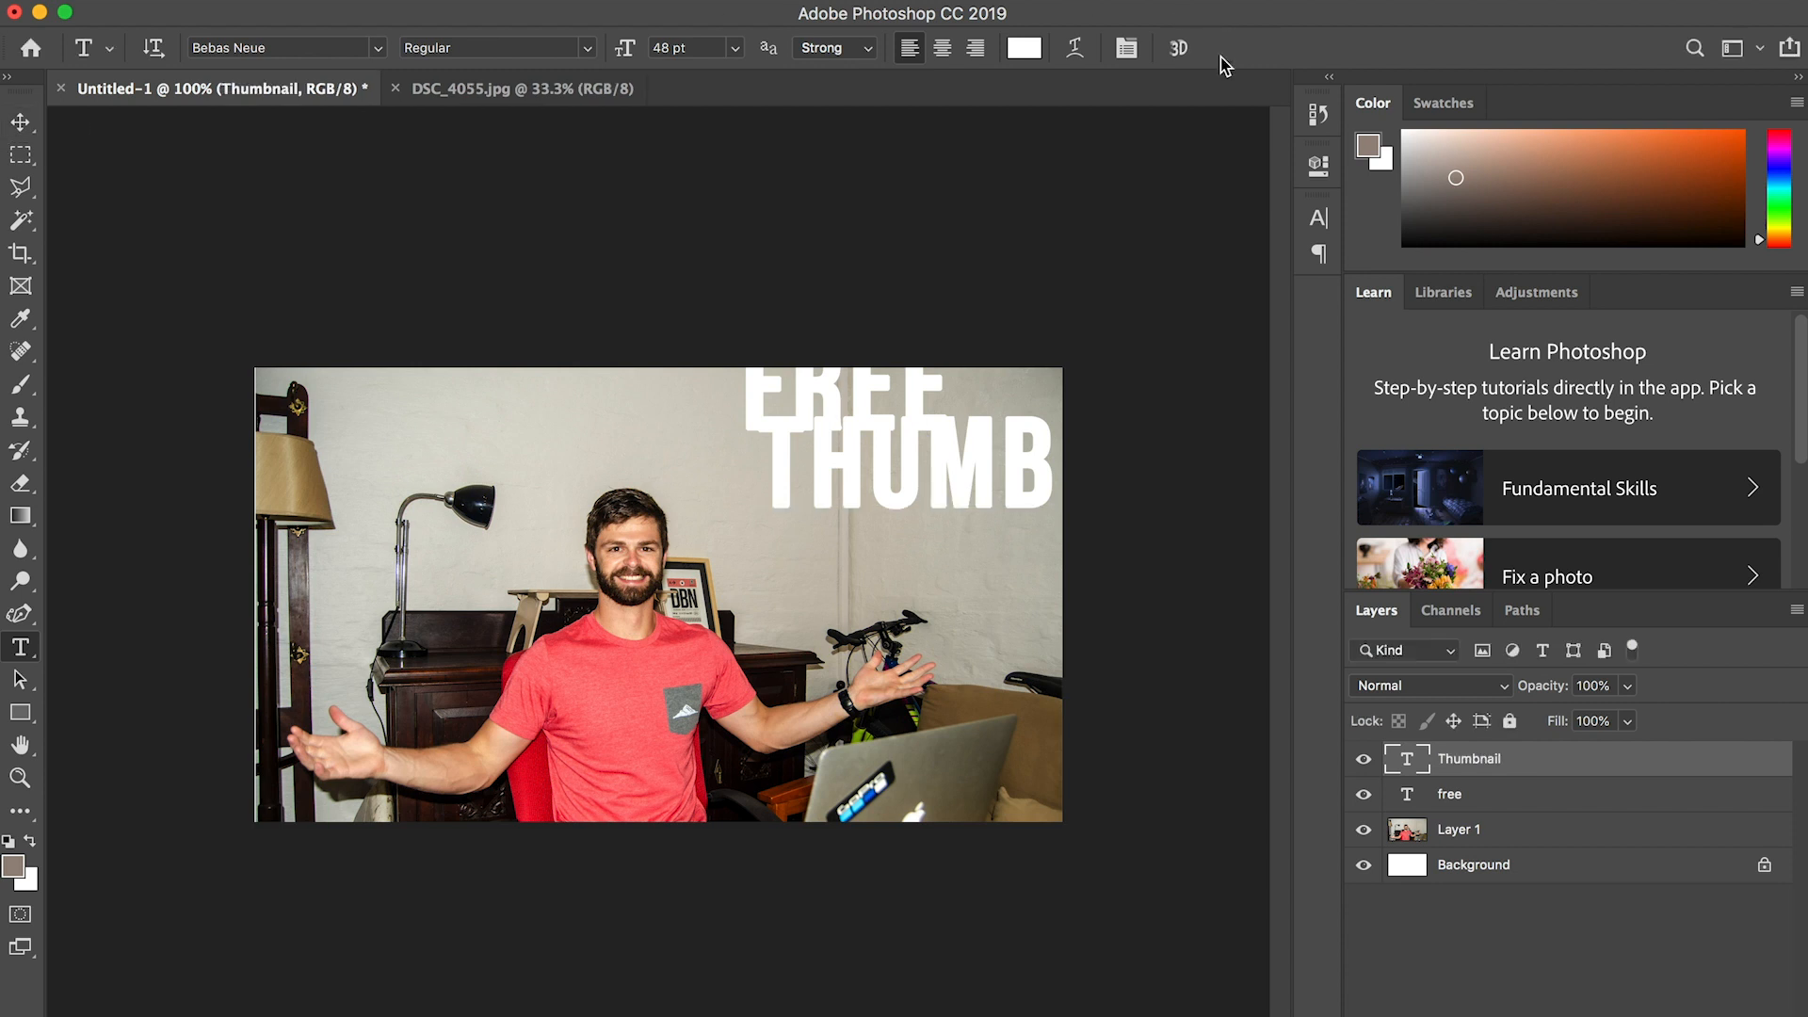
- Move the THUMBNAIL text to the lower part of the photo and enlarge it to about 114%
click(20, 122)
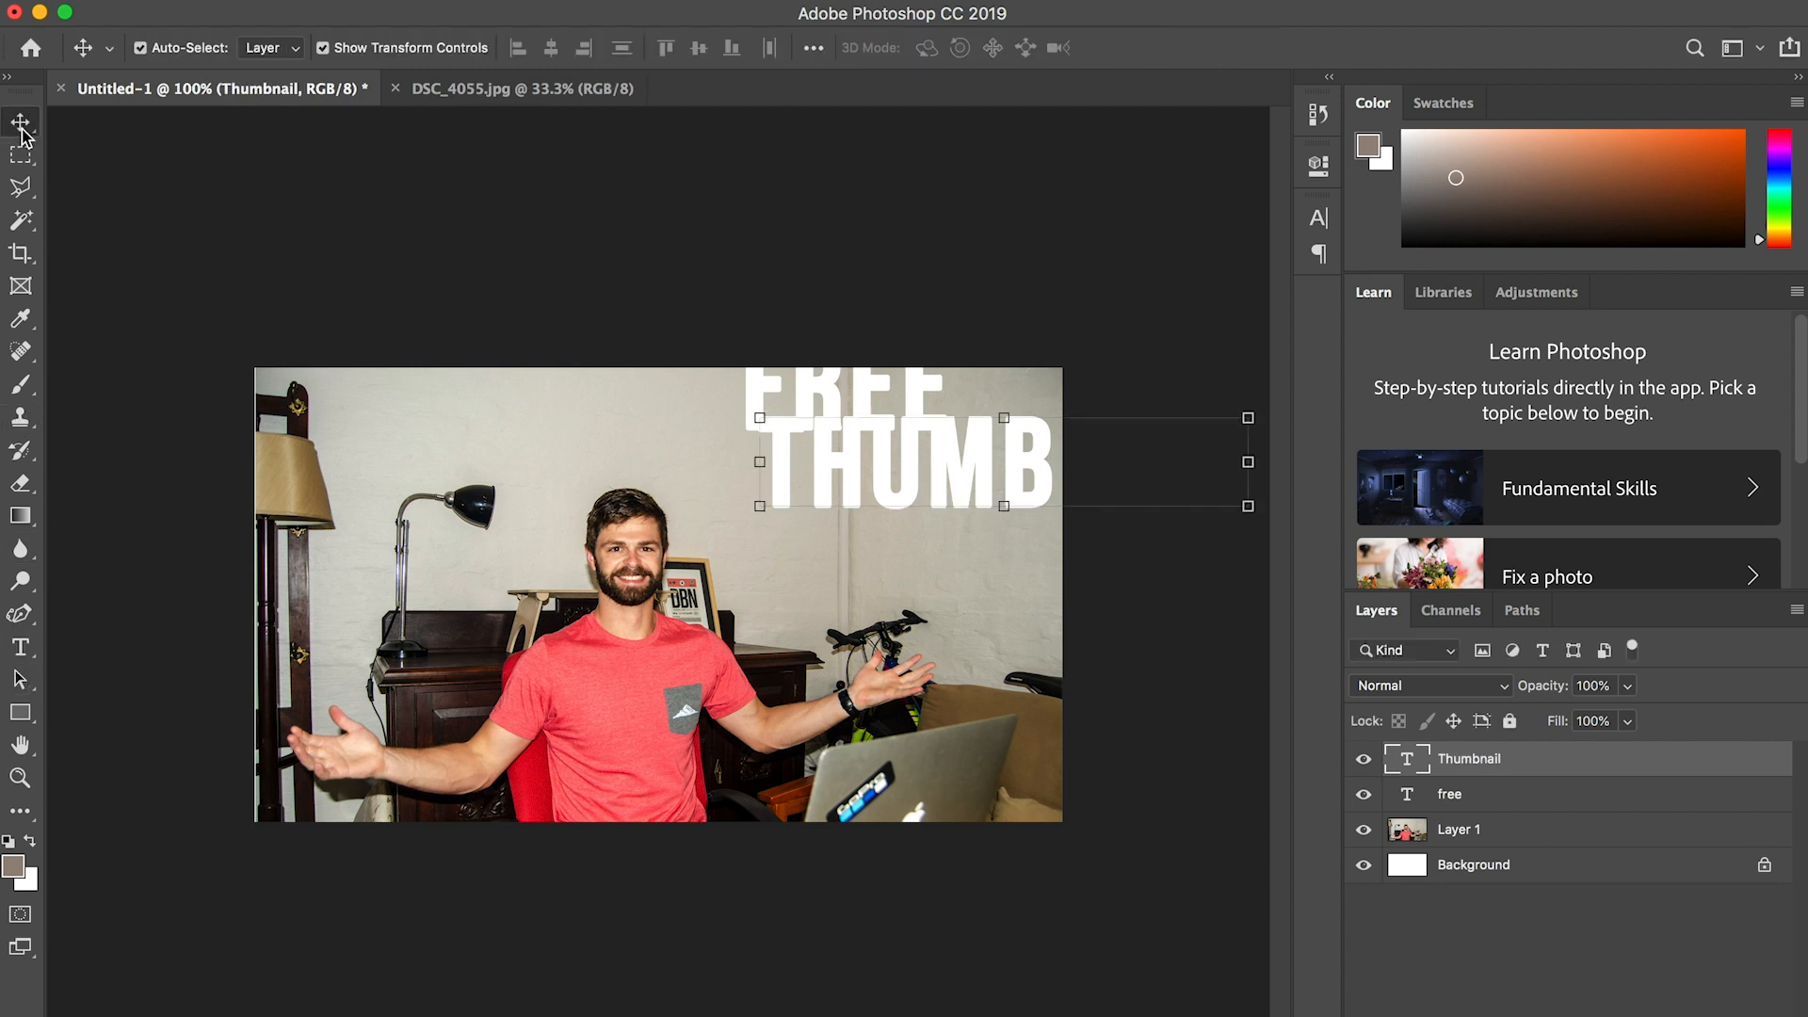
drag(862, 468, 642, 755)
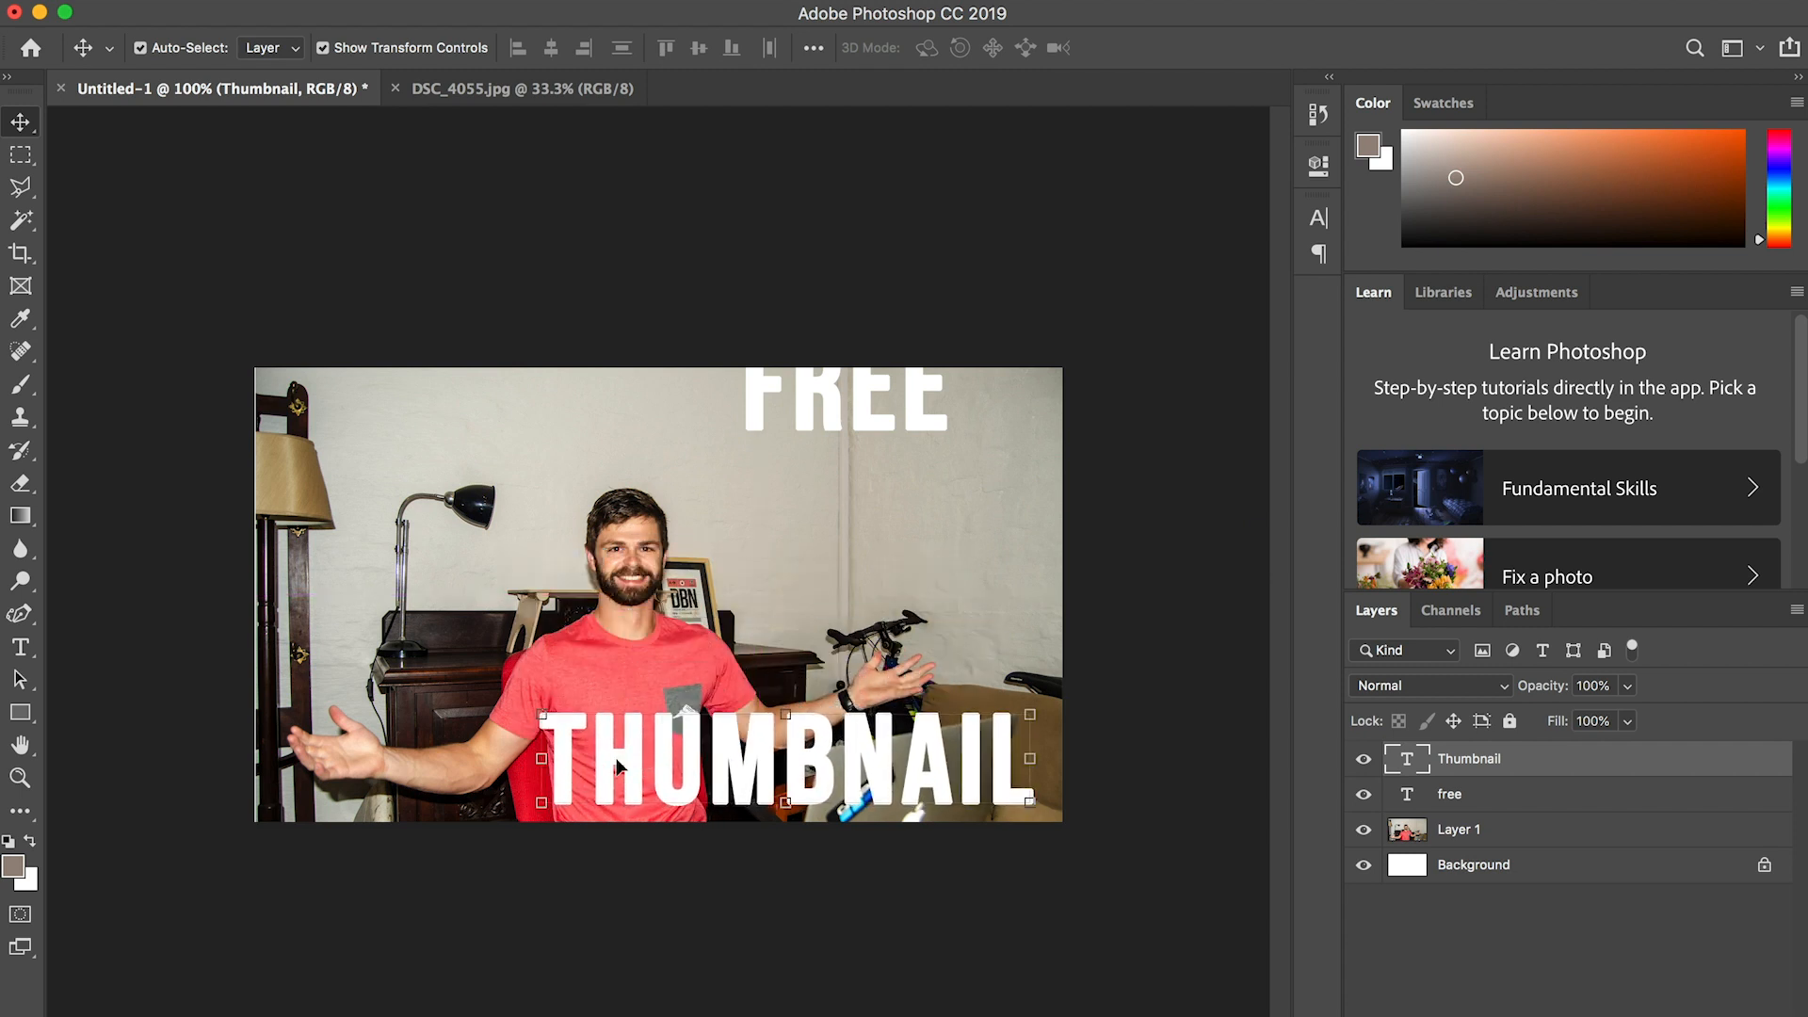
drag(546, 708, 465, 642)
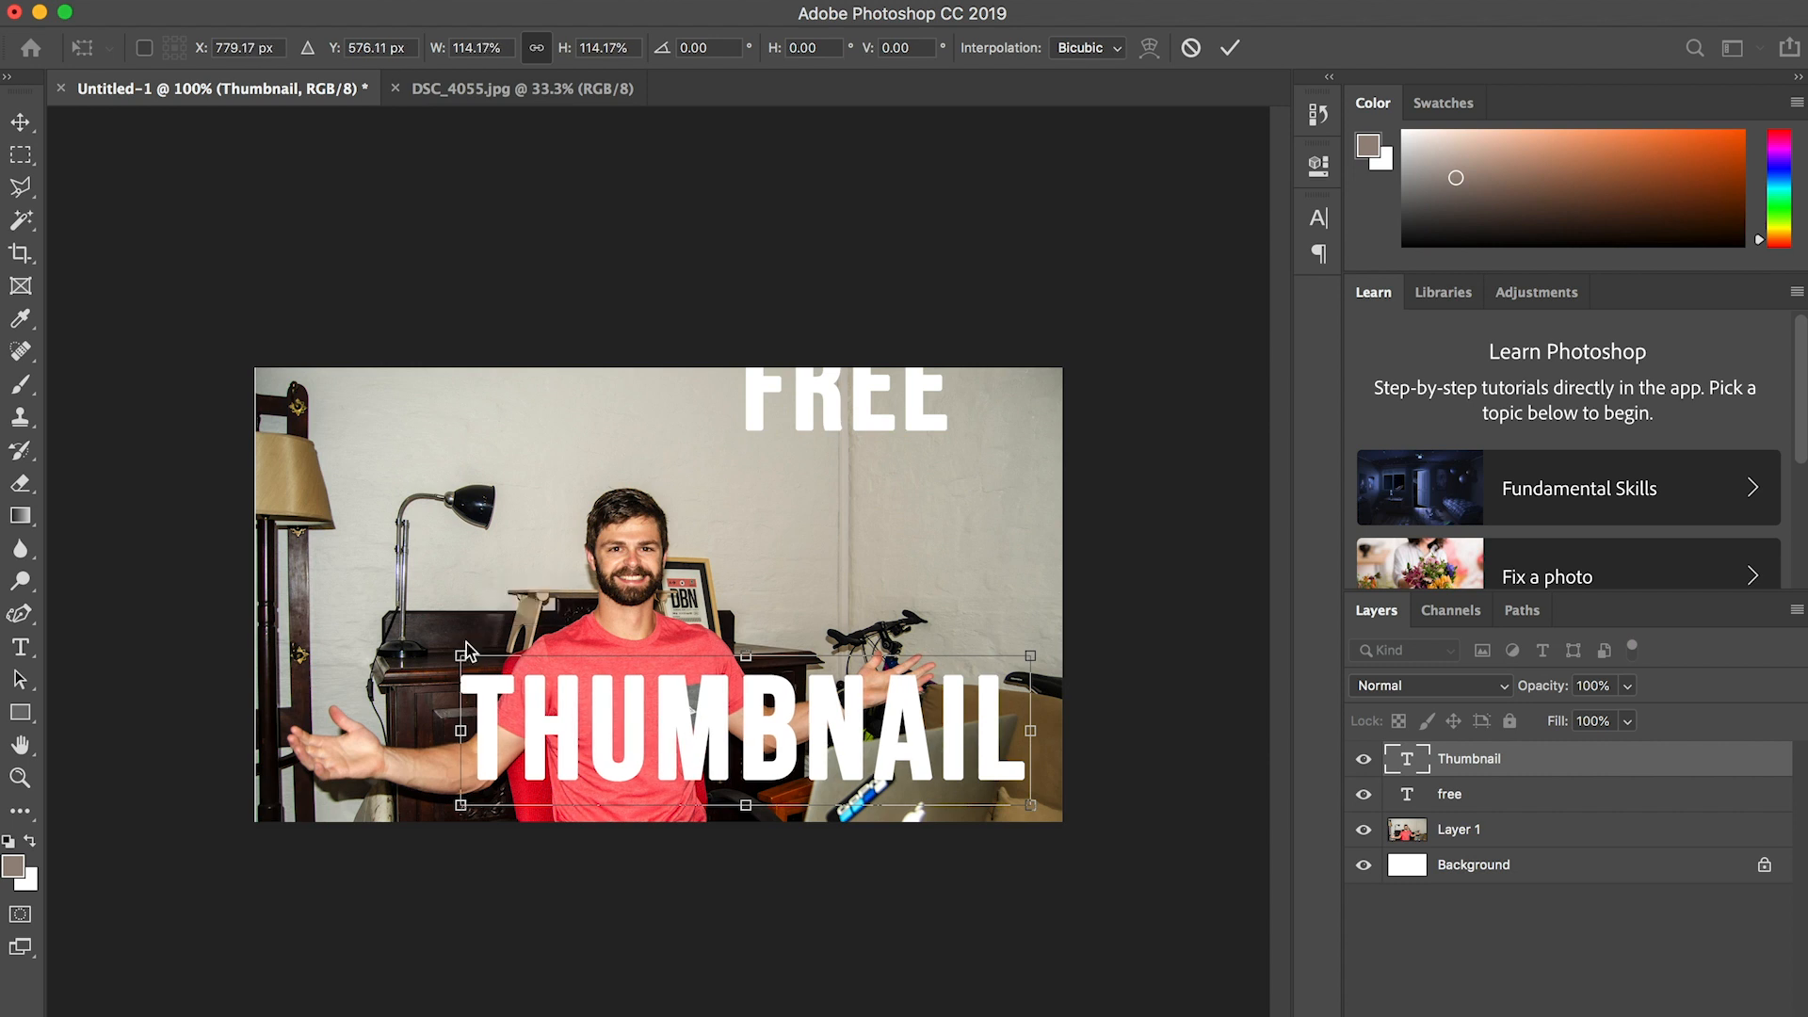
key(Return)
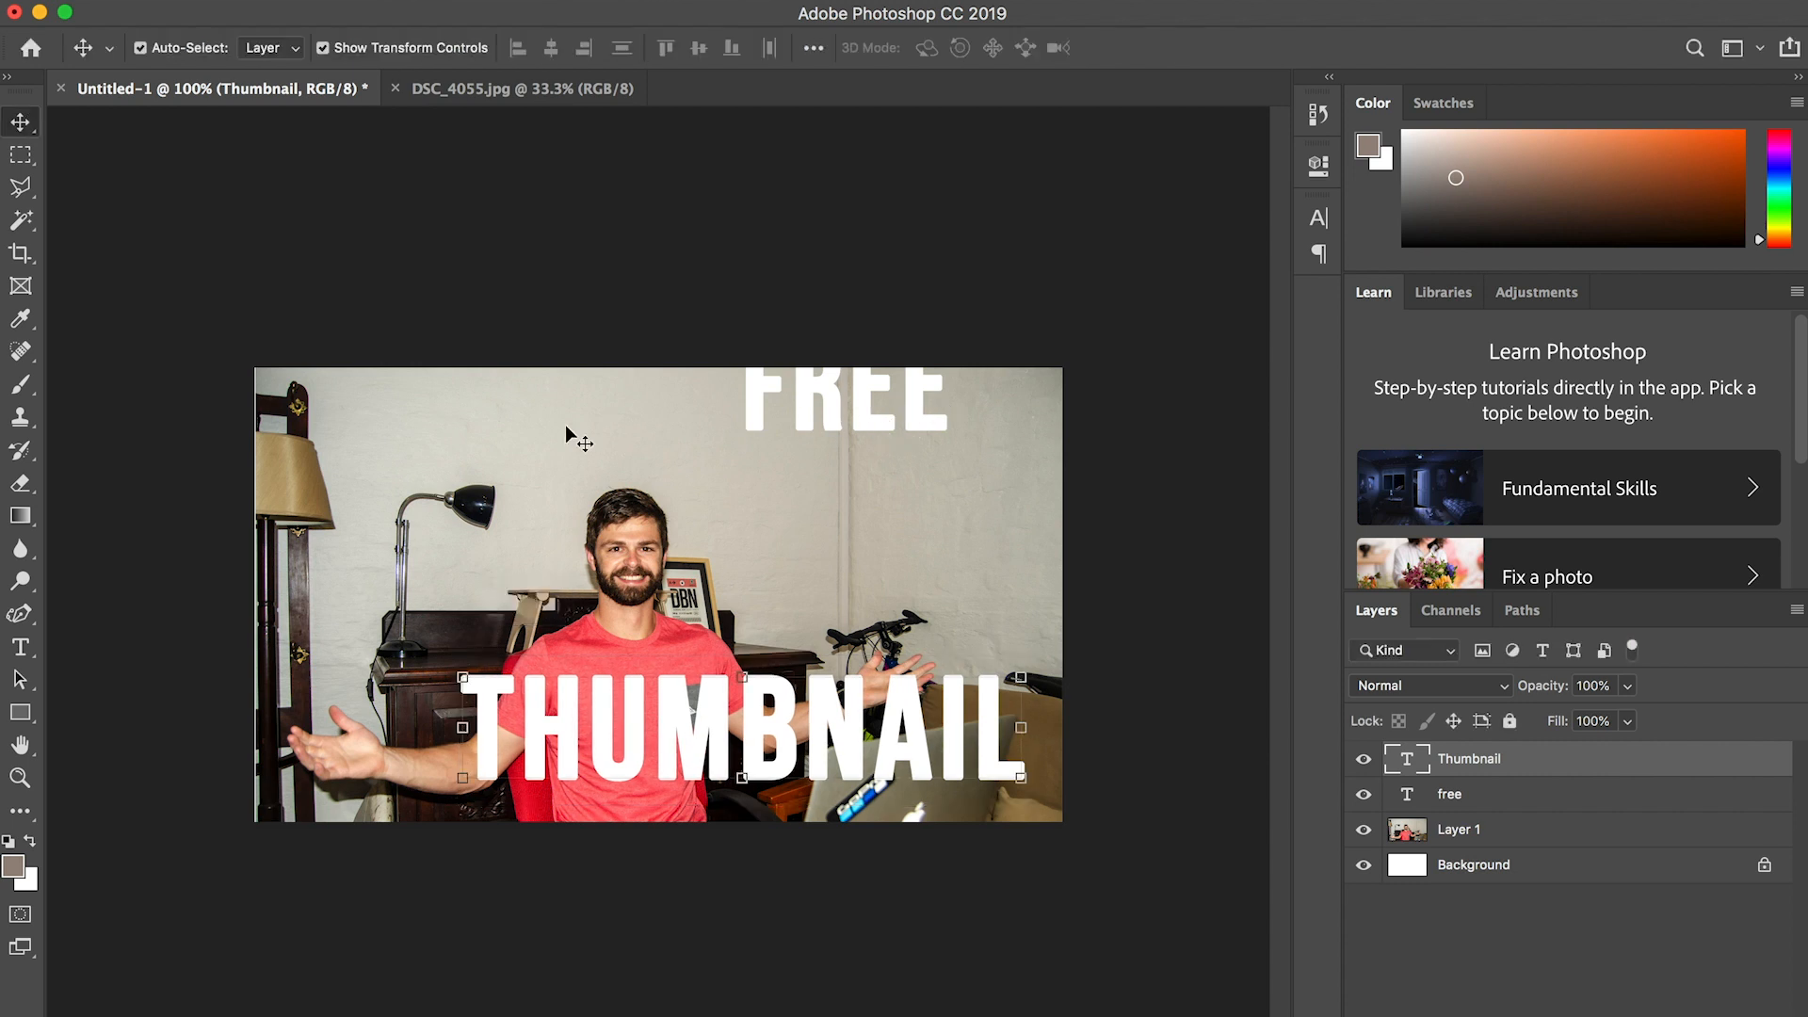
- Place the FREE text in the canvas's upper-left corner at about 121% scale, and shift THUMBNAIL closer to the lower-right corner
click(1471, 796)
drag(917, 420, 428, 456)
key(super+t)
drag(486, 510, 528, 541)
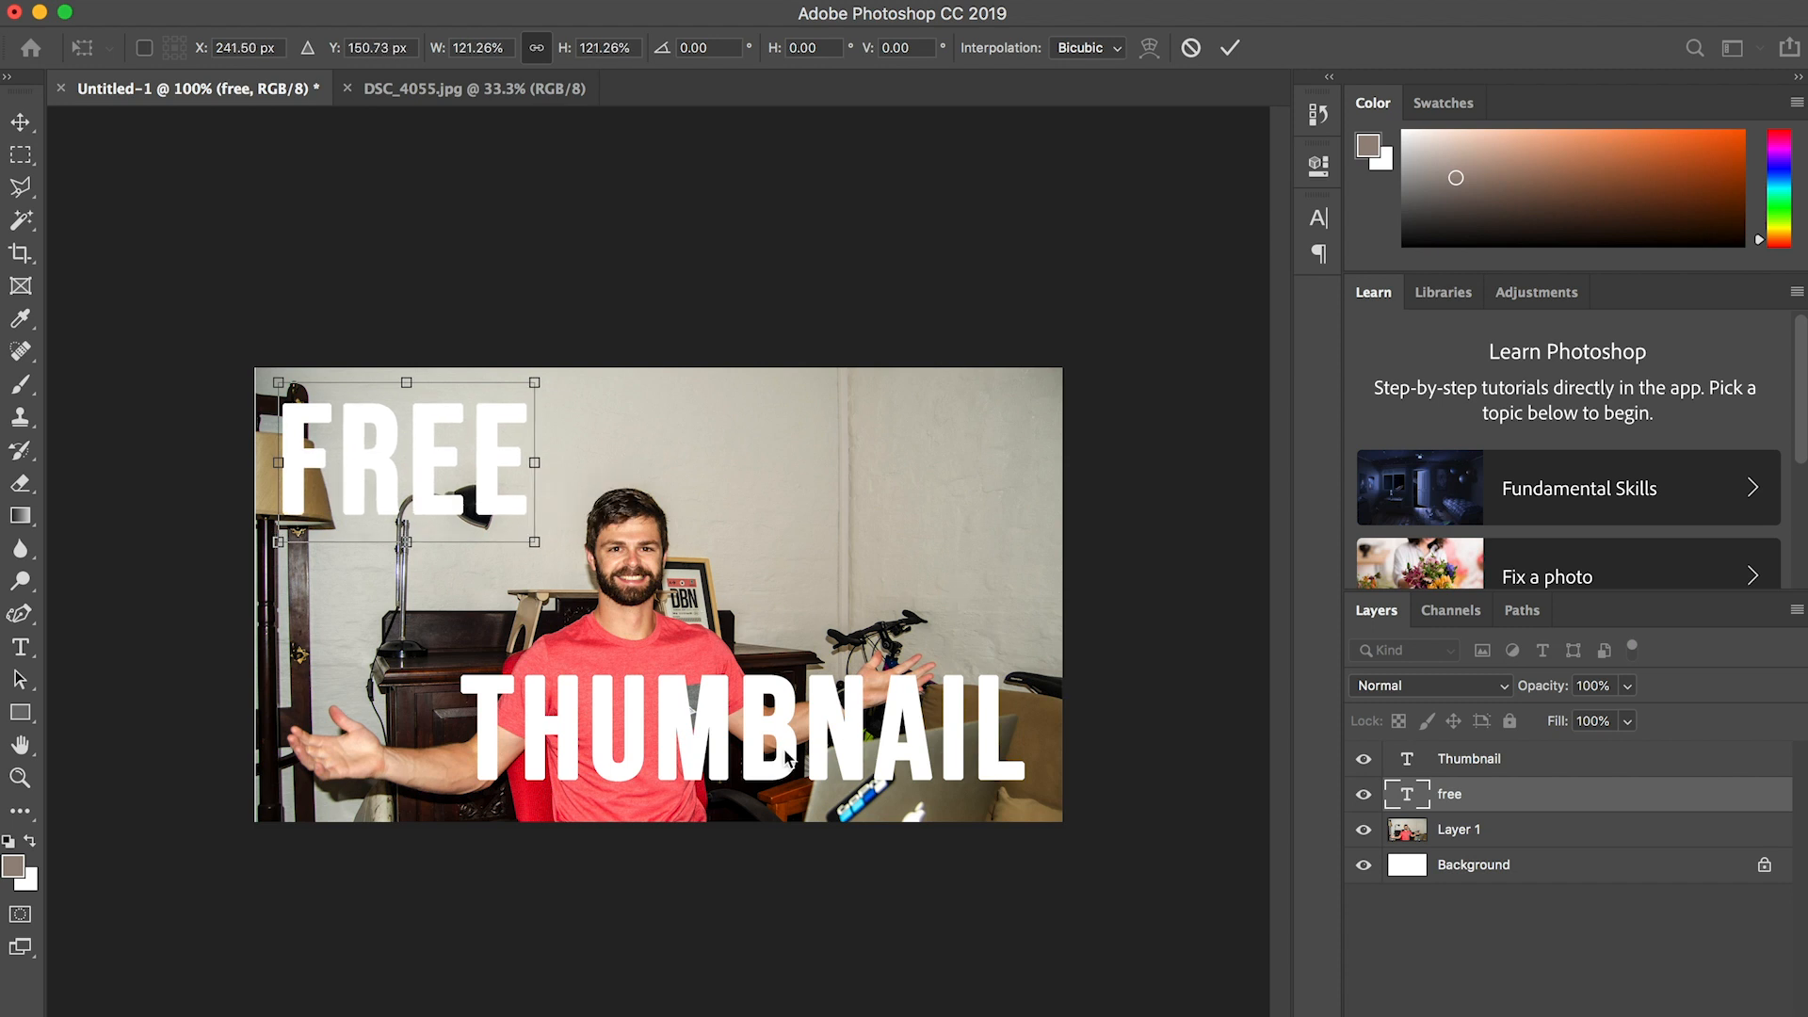
key(Return)
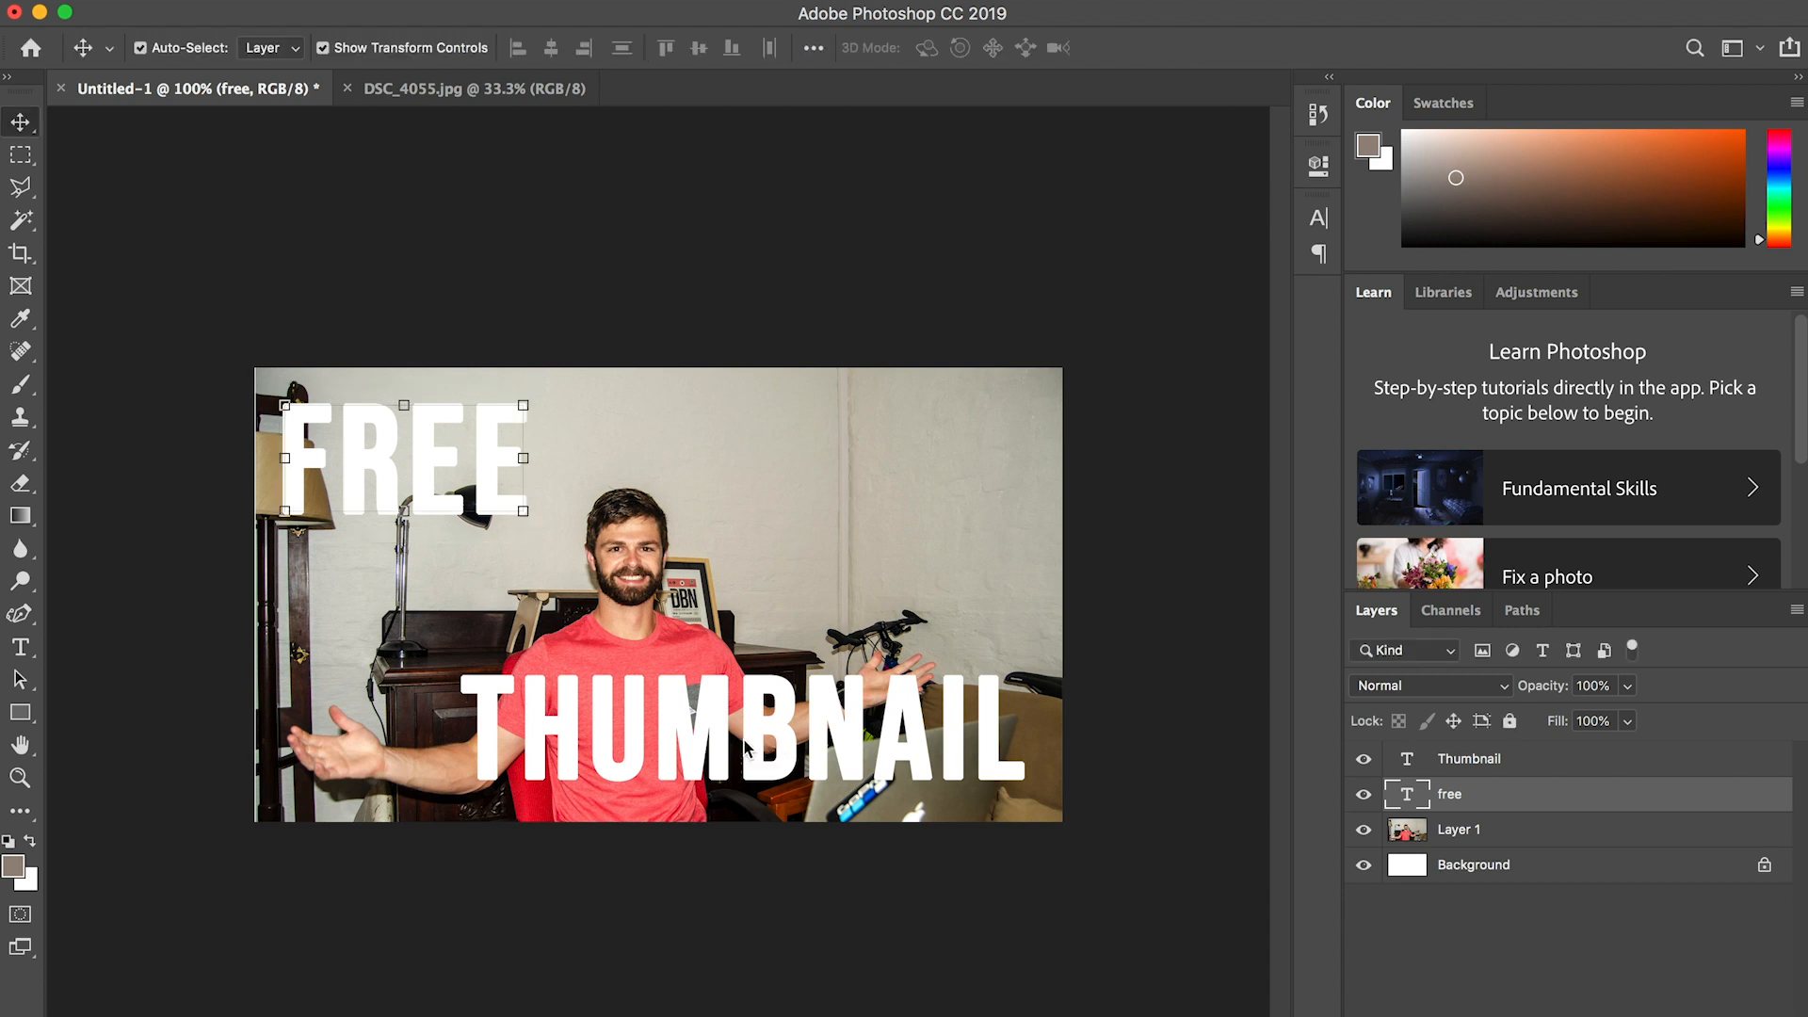
drag(777, 734, 807, 752)
- Add a third white text layer reading "CUSTOM" at 48 pt below the word FREE
click(19, 650)
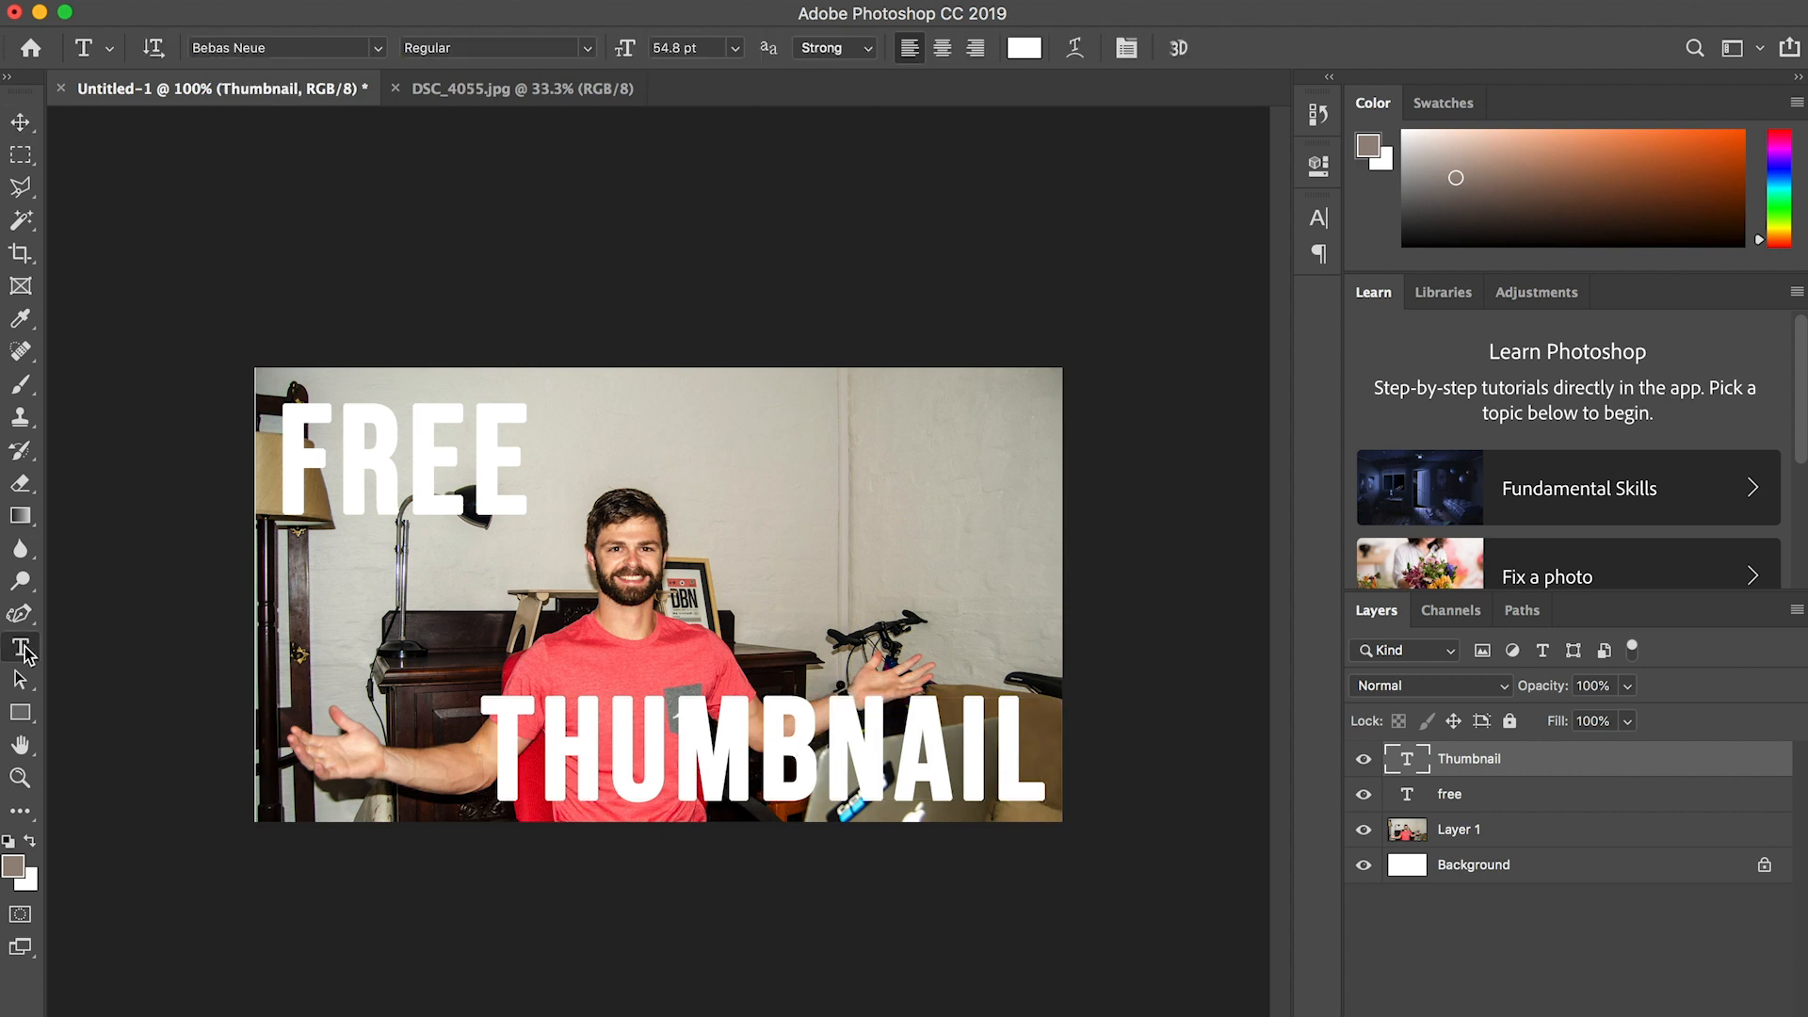
click(299, 603)
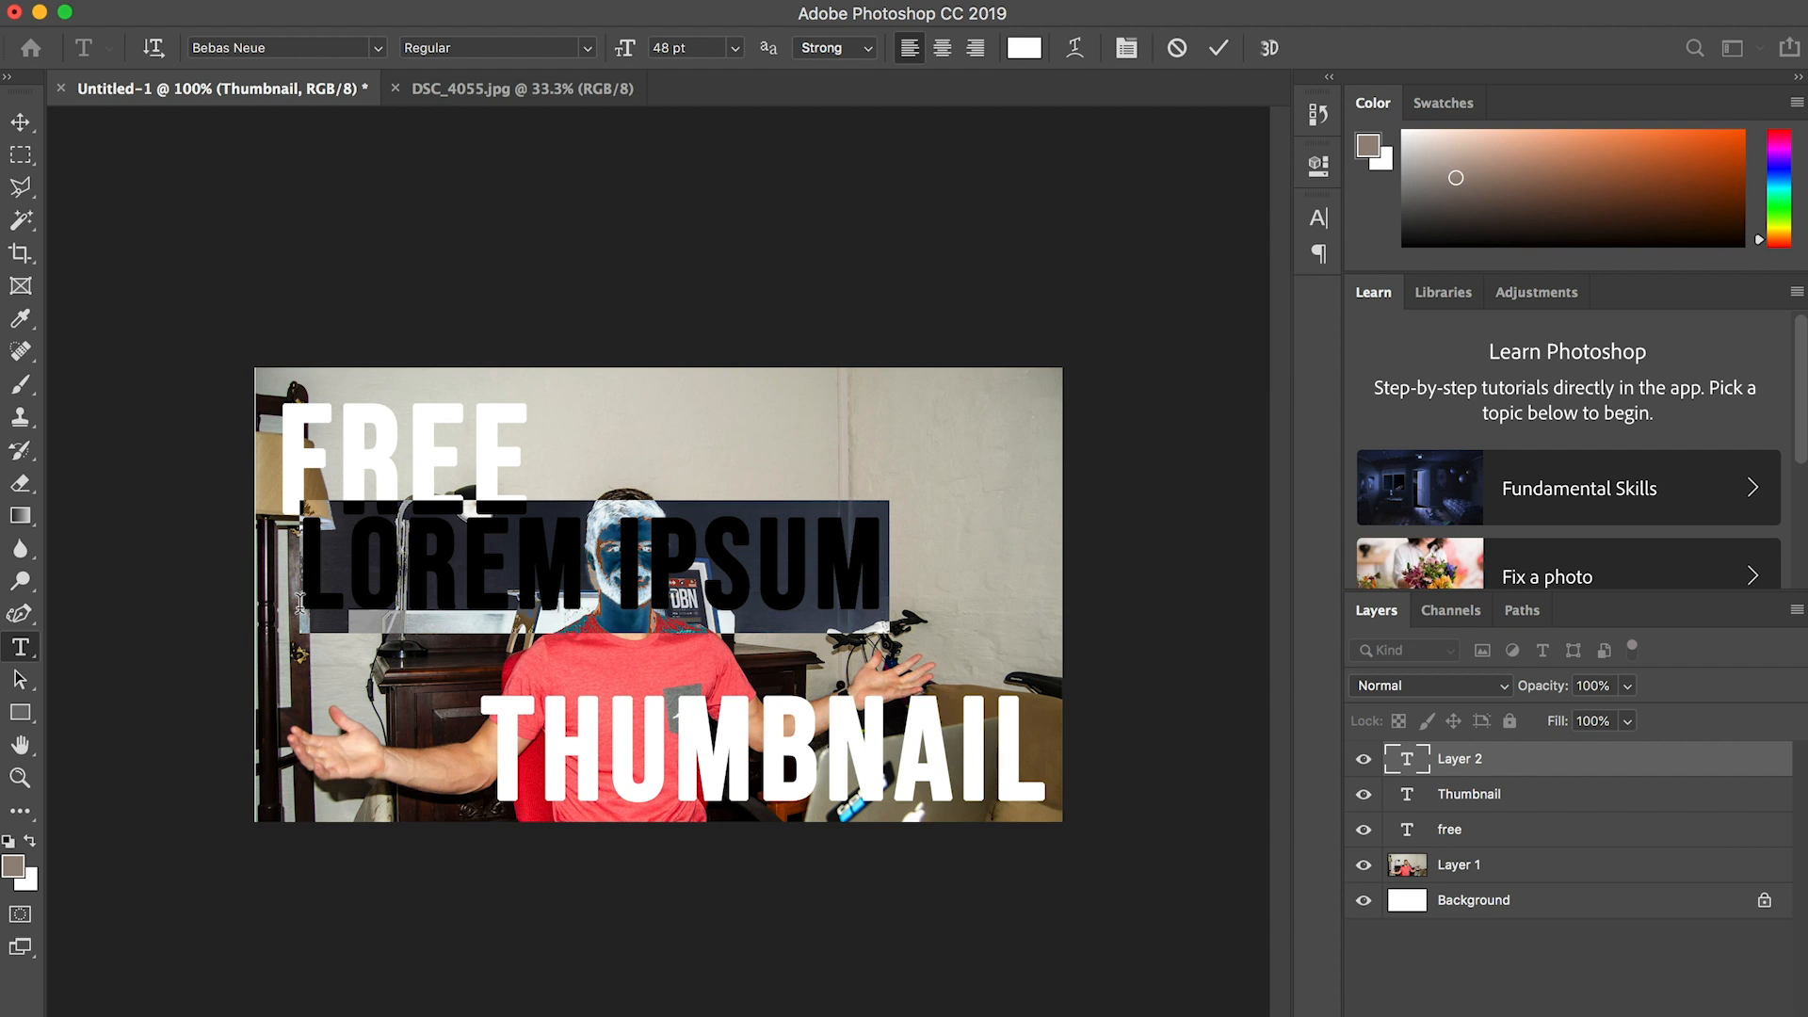
text(CUSTOM)
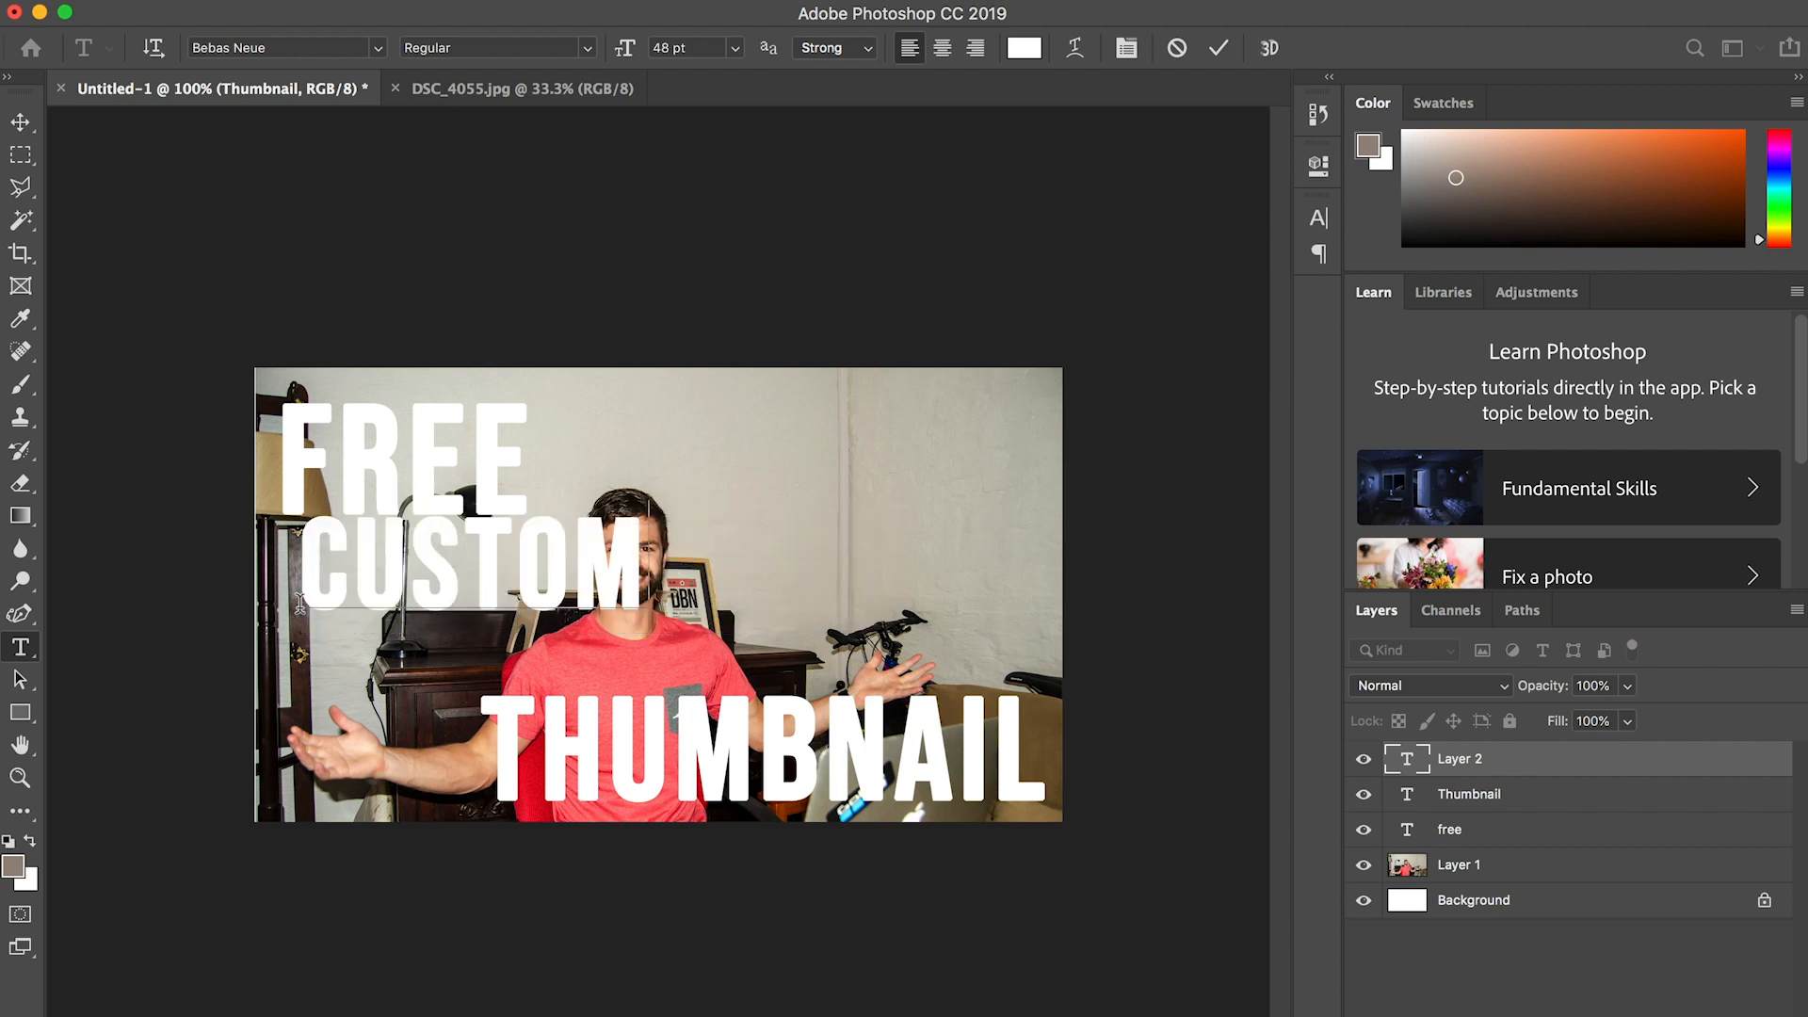
- Scale the CUSTOM text to about 78% and align it under FREE, clear of the man's face
click(19, 122)
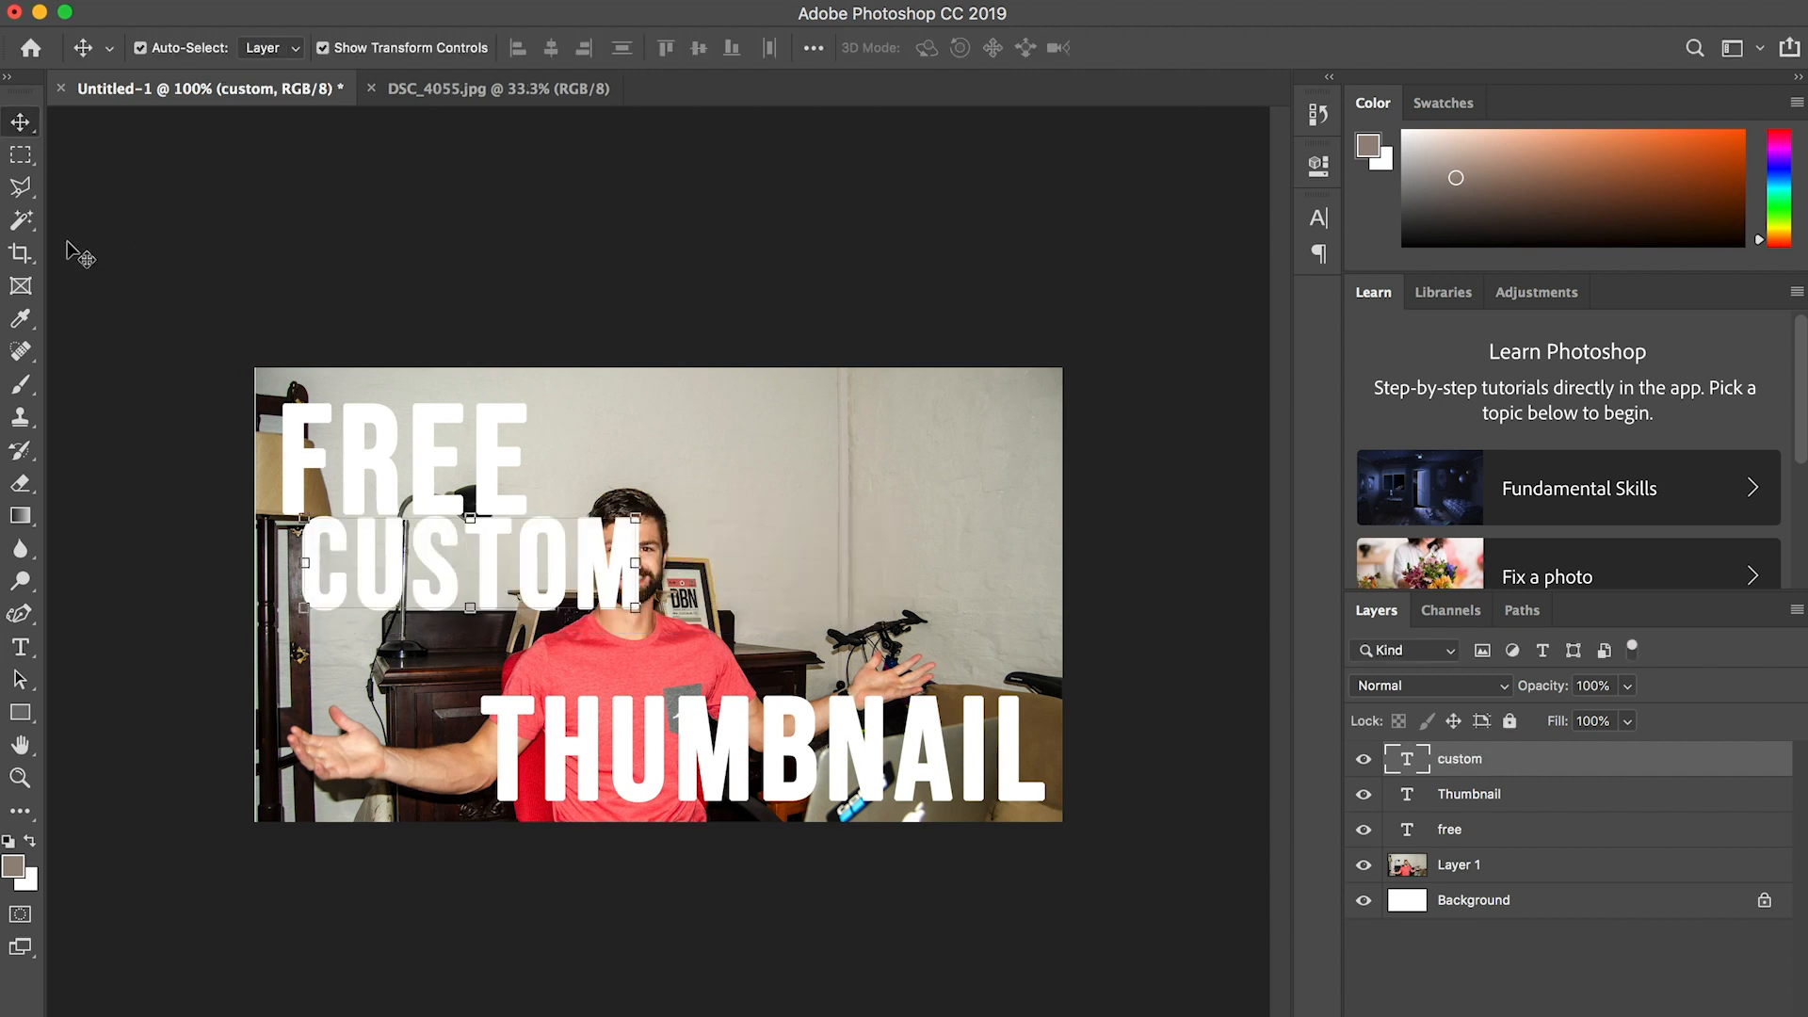
drag(535, 568, 515, 629)
drag(609, 565, 562, 568)
drag(481, 622, 478, 595)
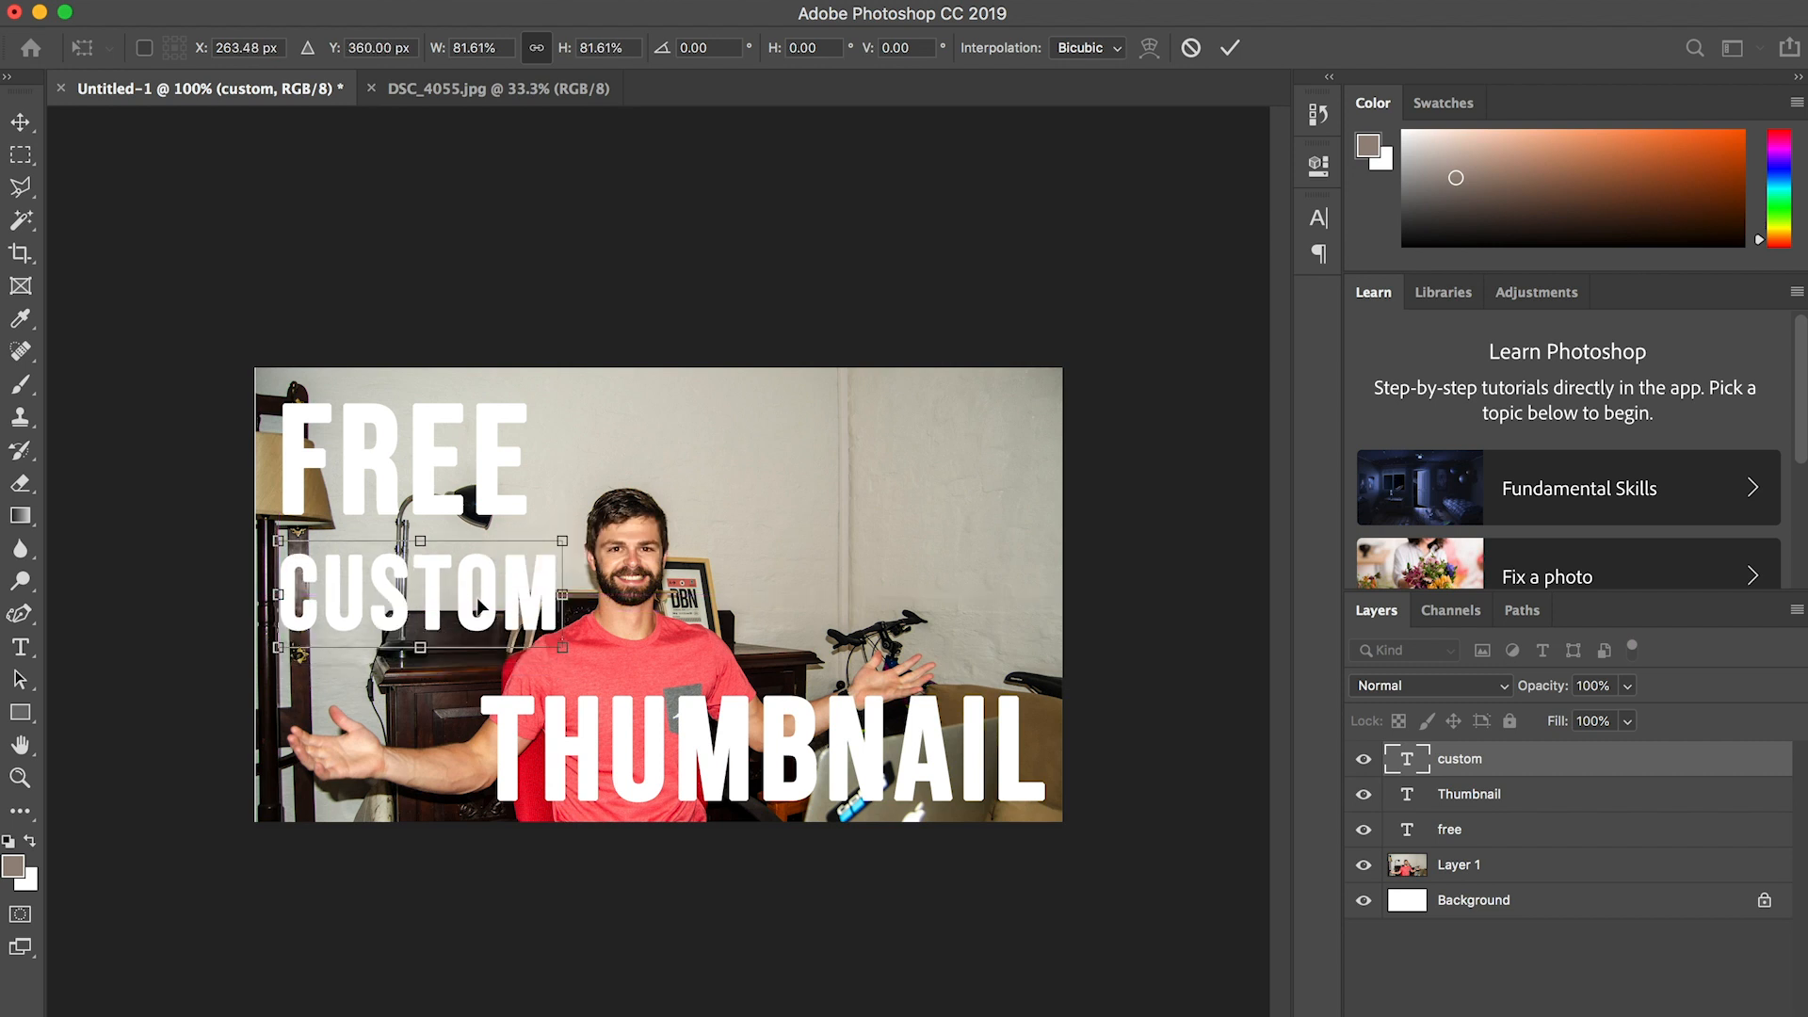
mouse_move(558, 645)
mouse_down()
mouse_move(529, 639)
mouse_move(549, 643)
mouse_up()
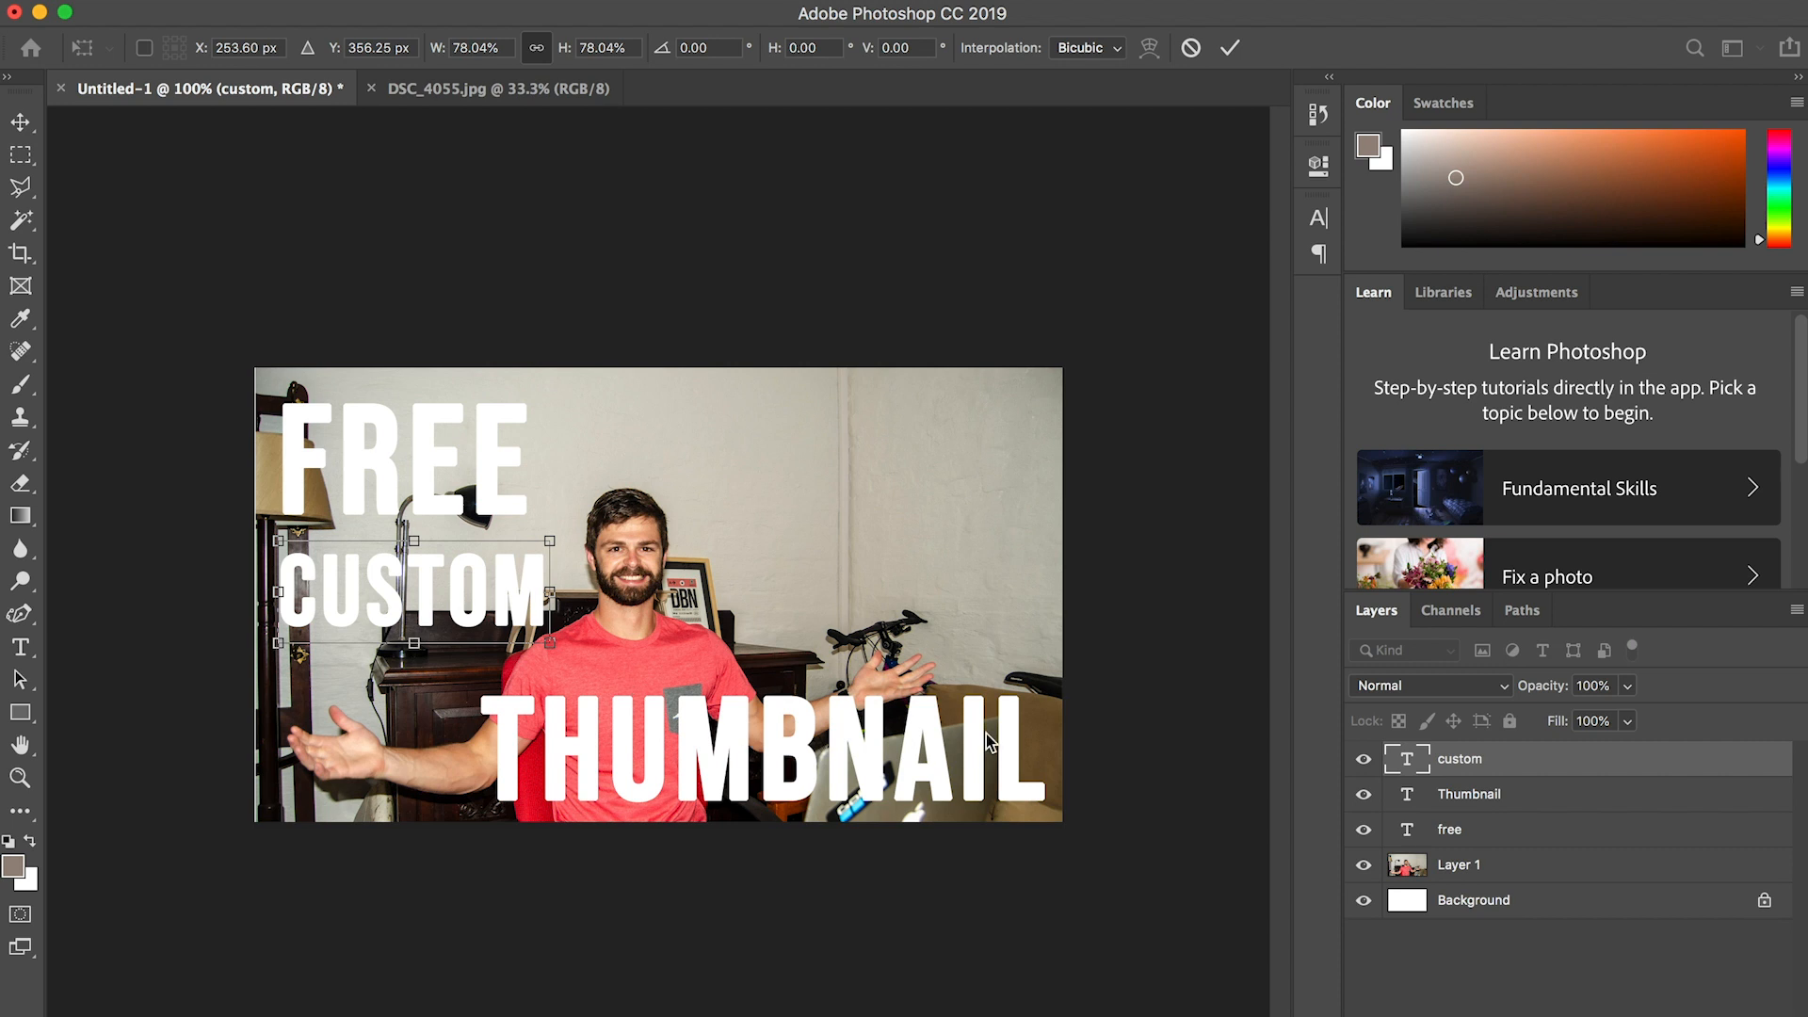
key(Return)
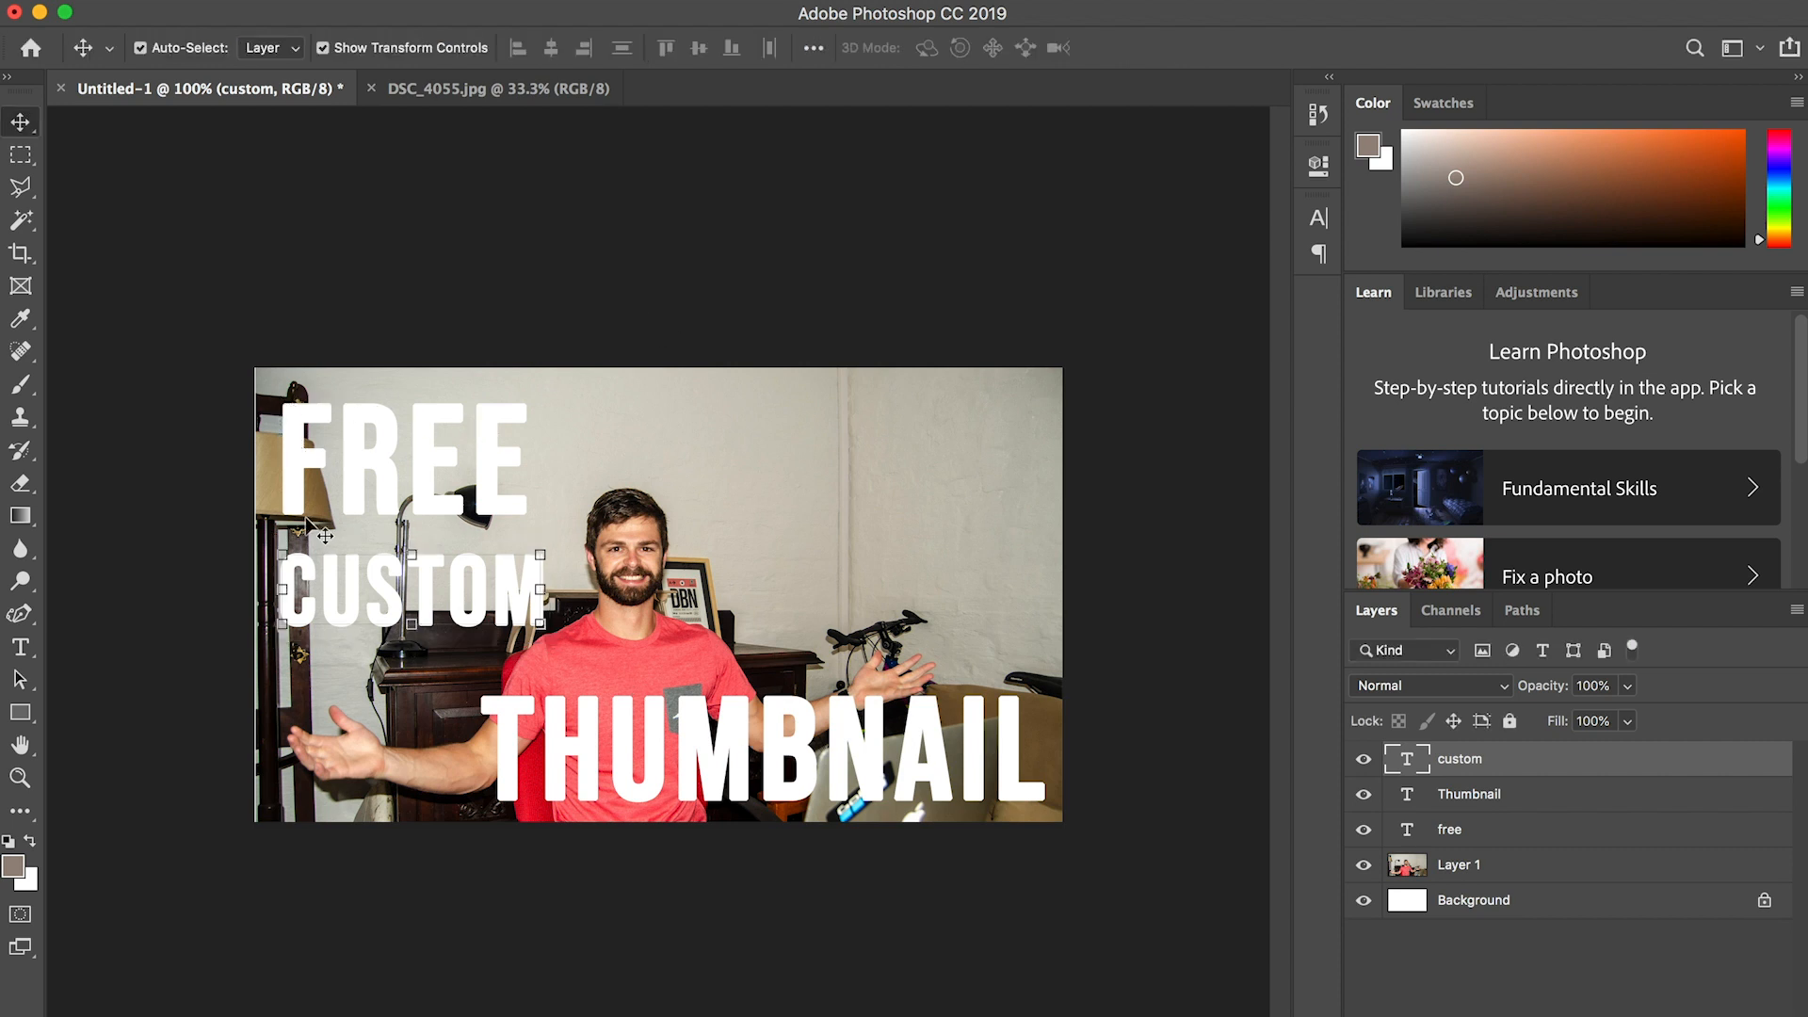
- Draw a rectangle of about 427 × 203 px over the word FREE and fill it with black
click(21, 713)
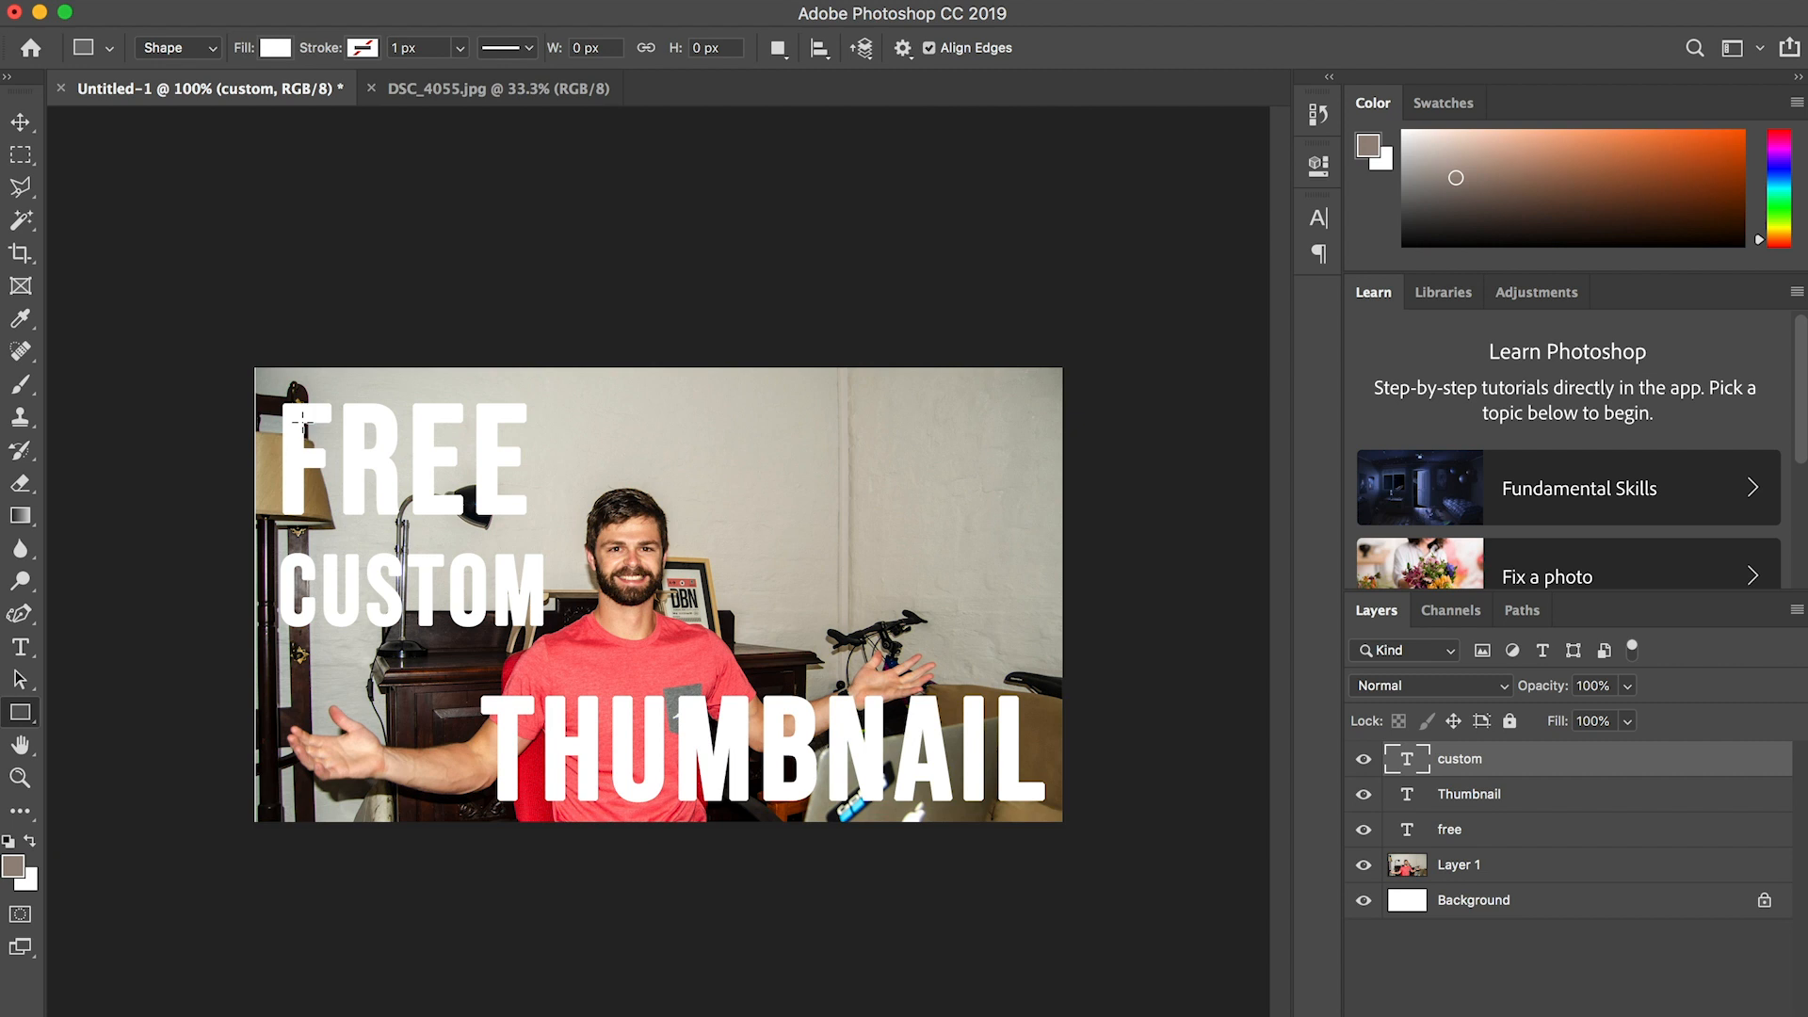
drag(271, 393, 540, 524)
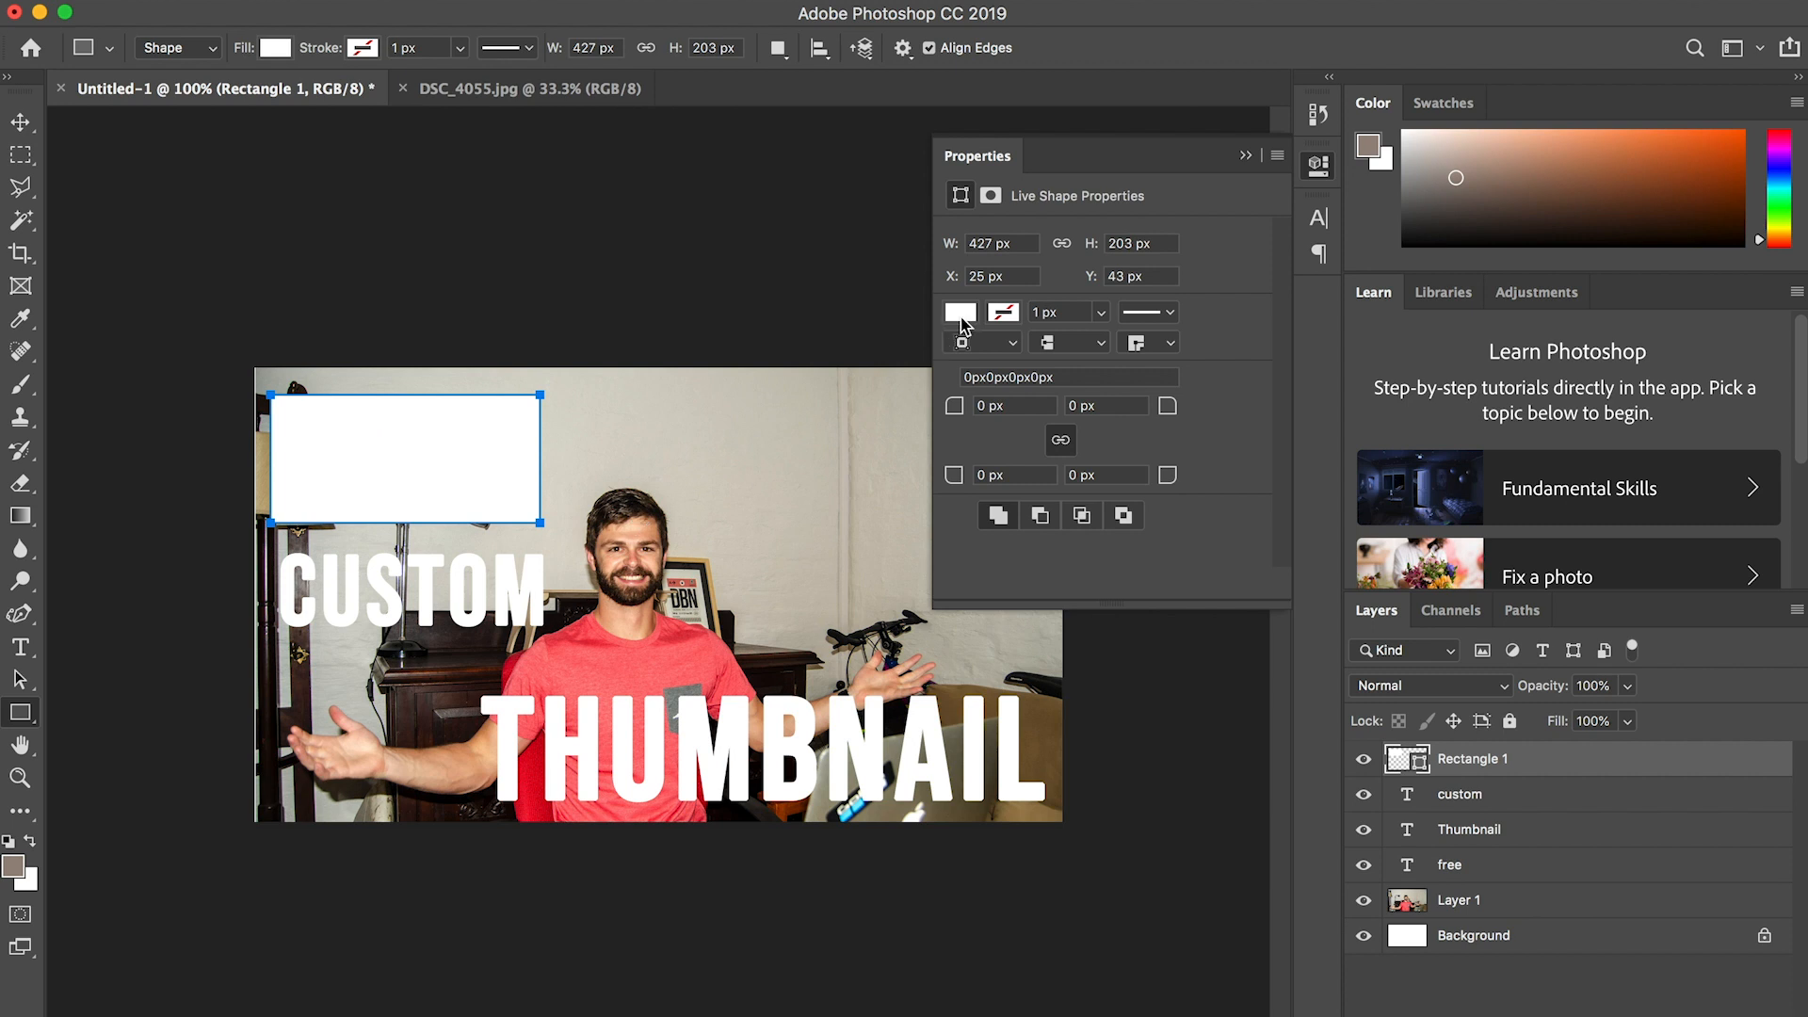
click(962, 315)
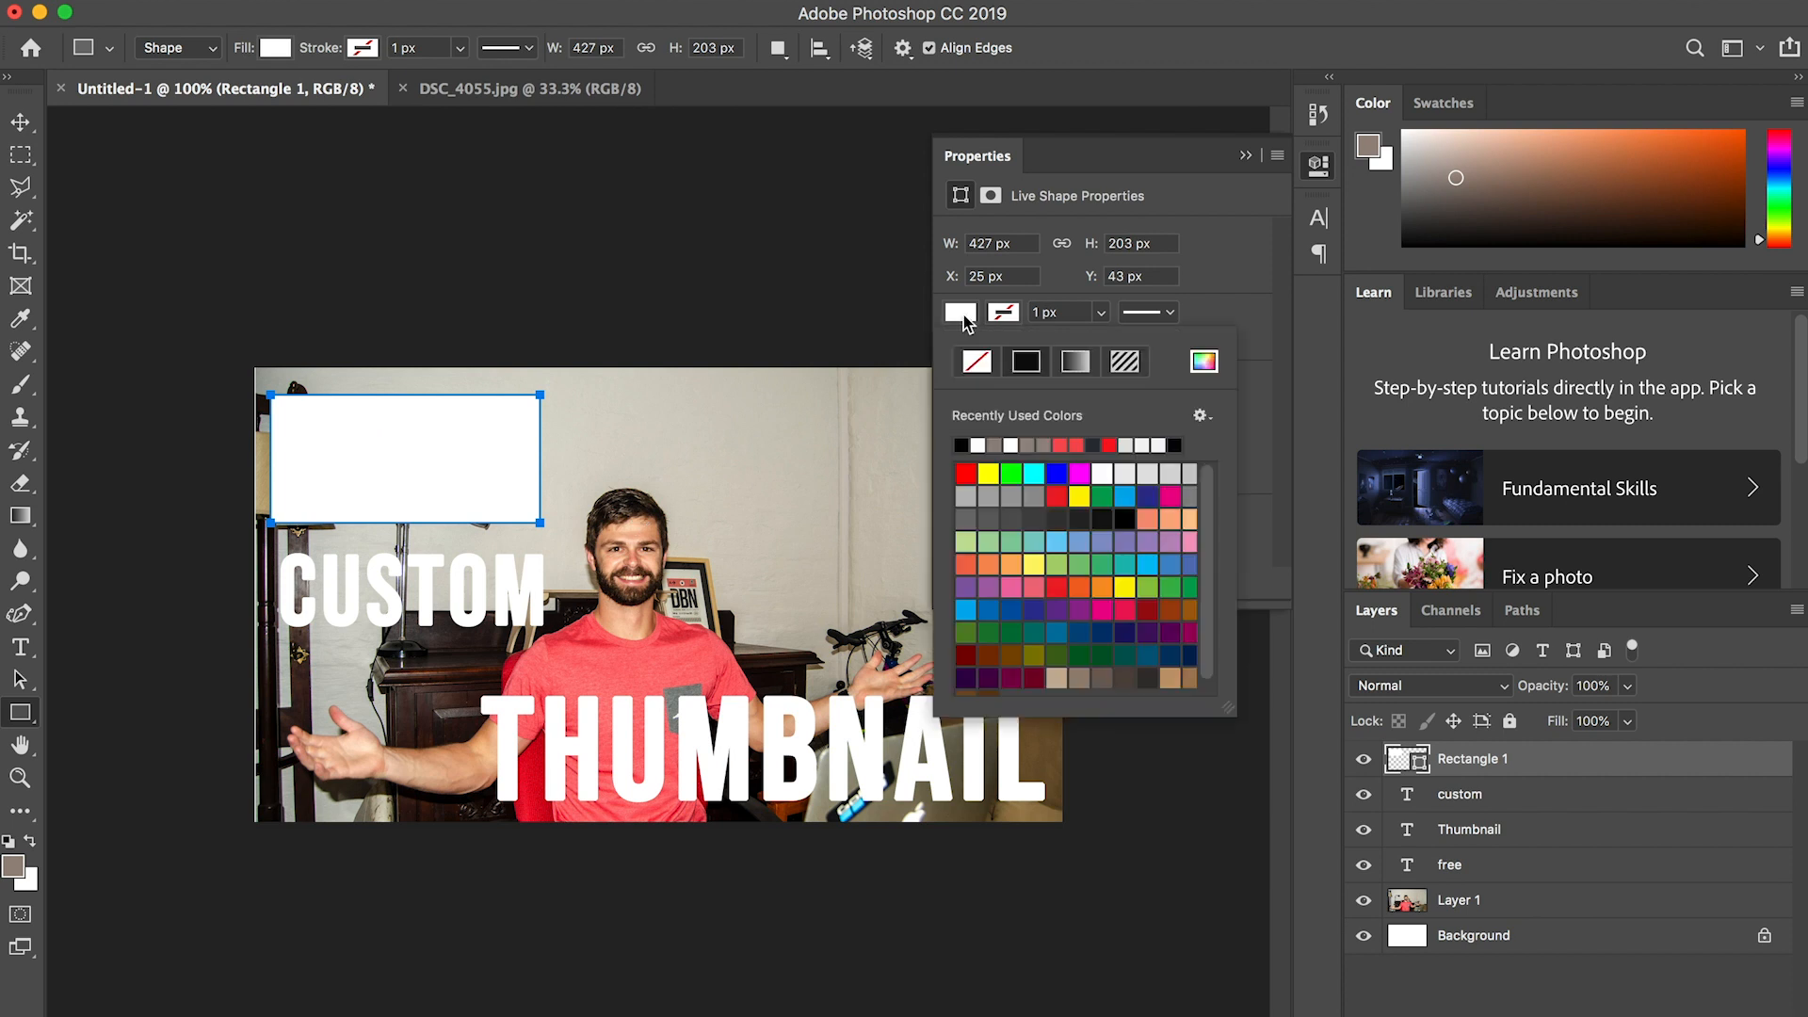
click(961, 445)
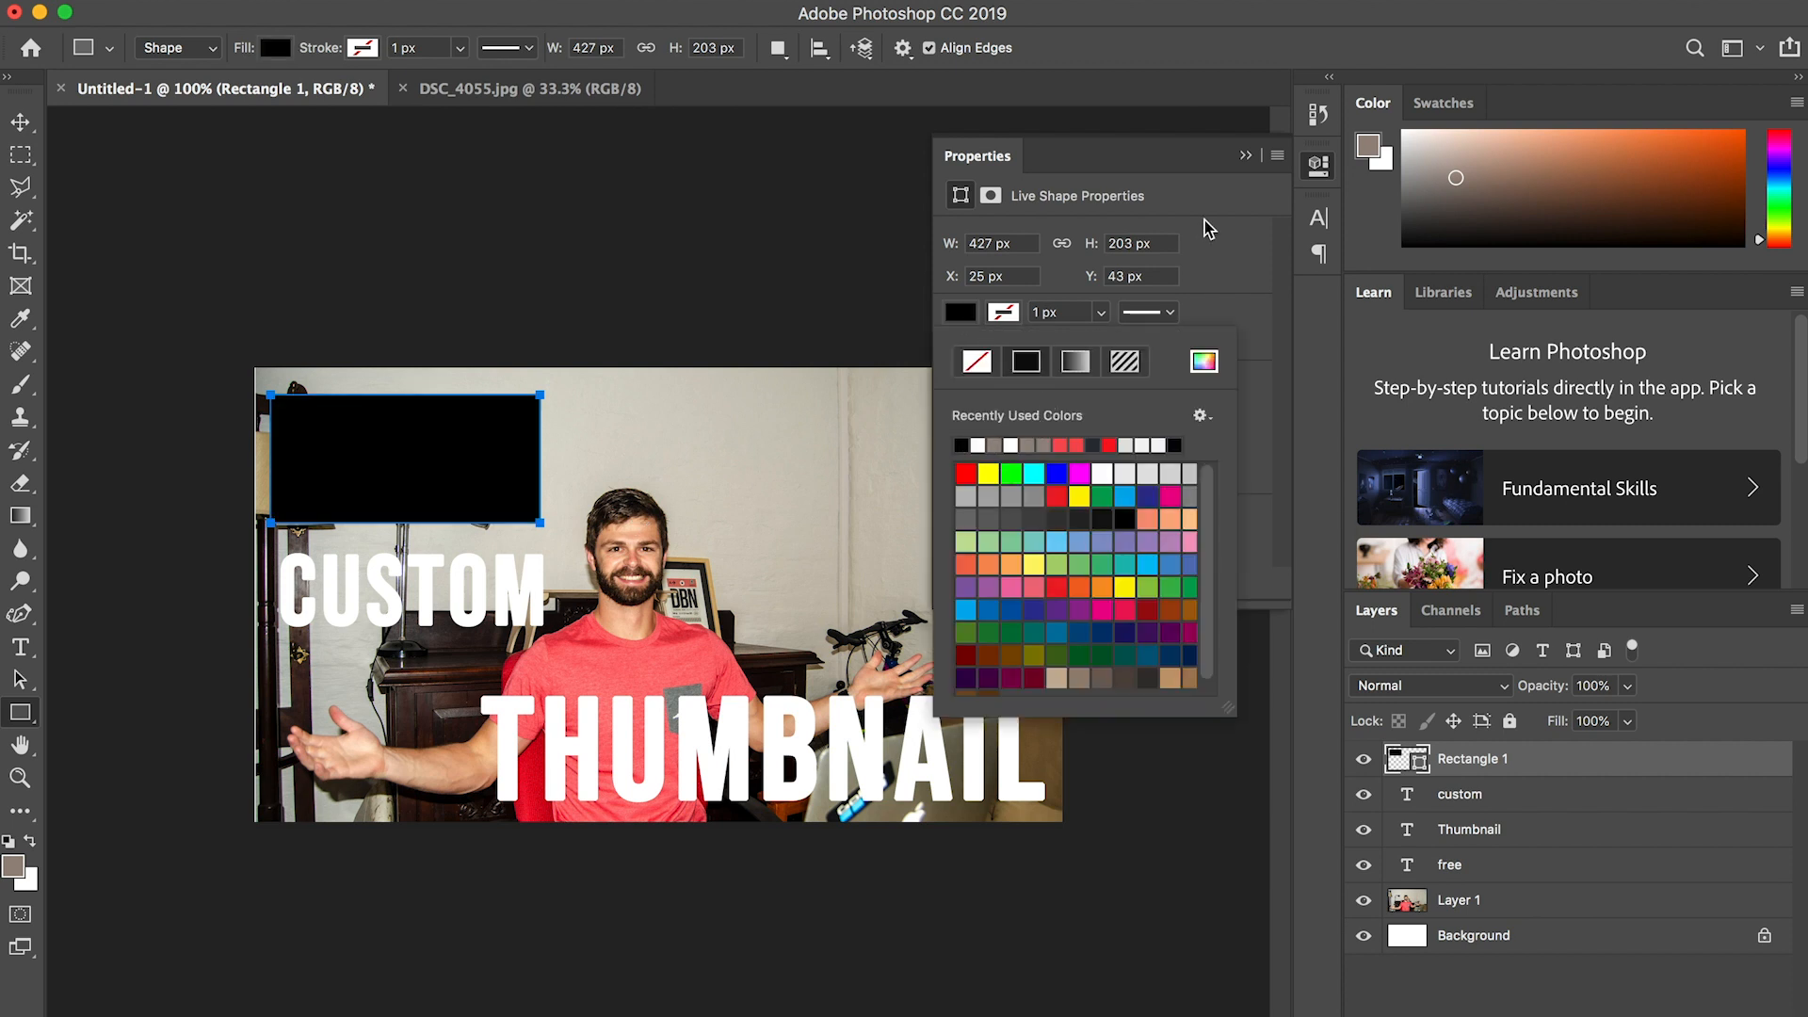
- Set the black rectangle's stroke width to 0 px and move its layer below the FREE text layer
click(1101, 316)
drag(1100, 345, 1065, 345)
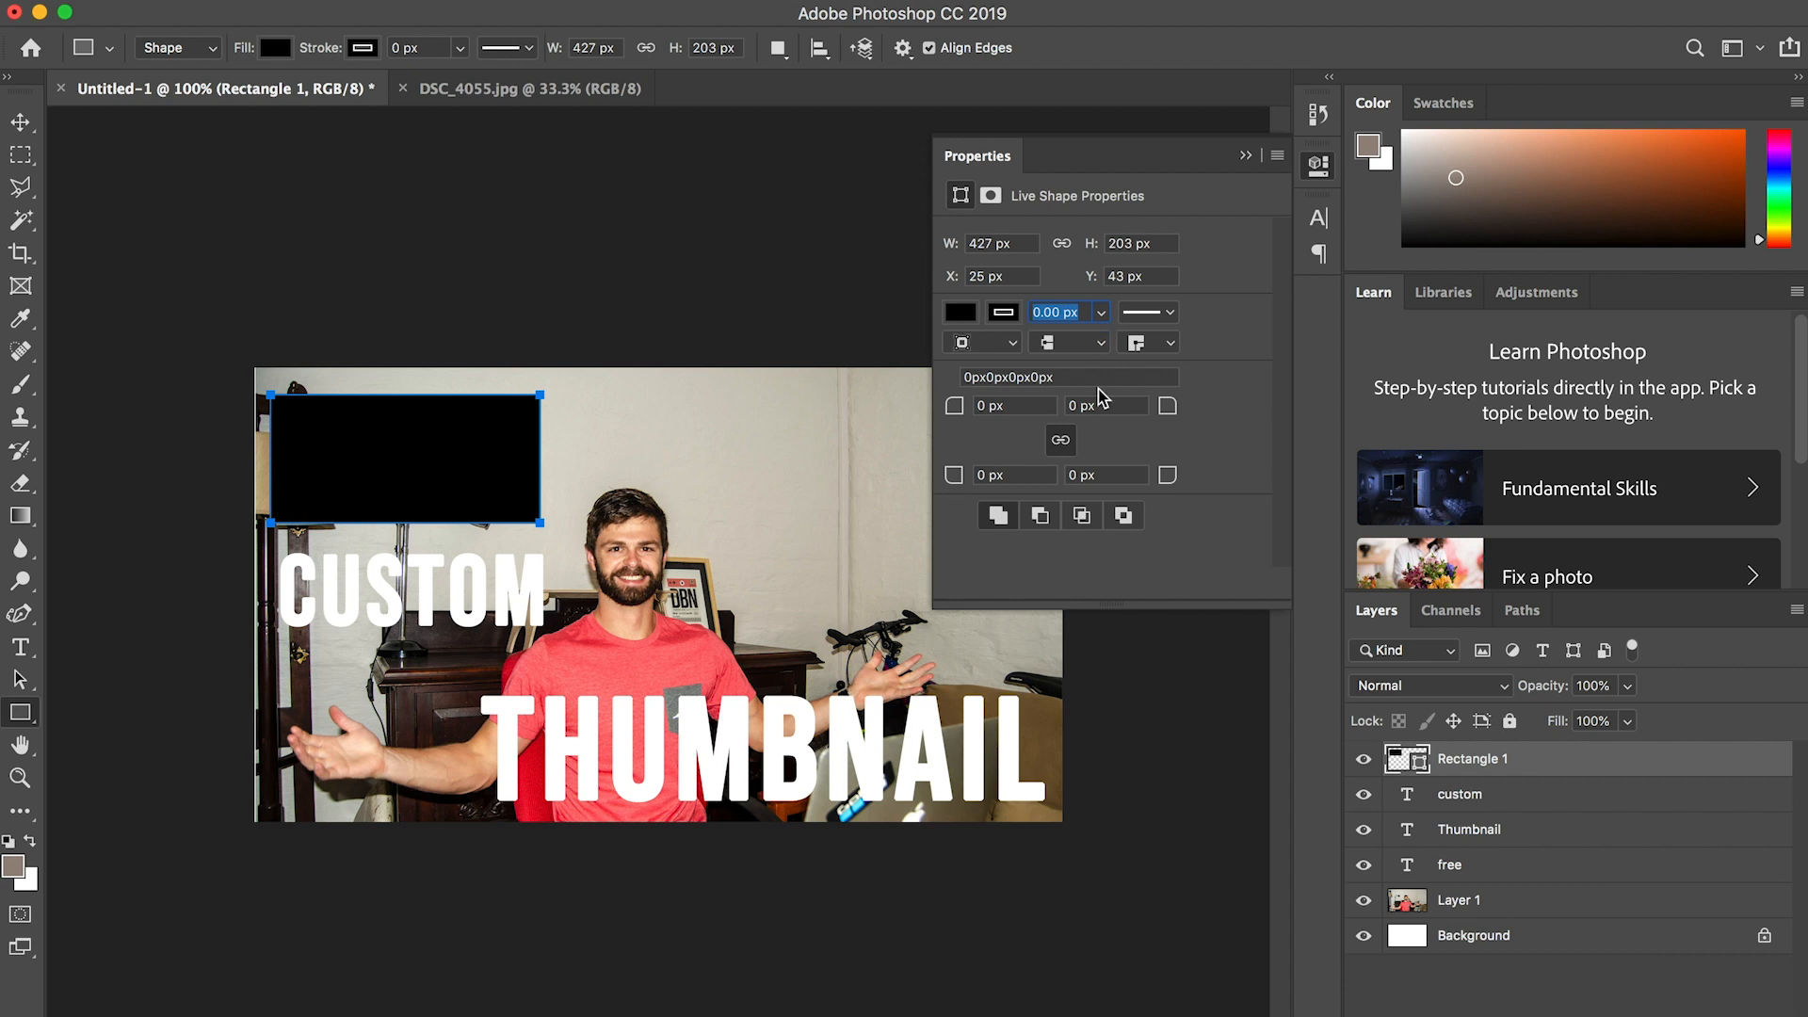
click(1247, 156)
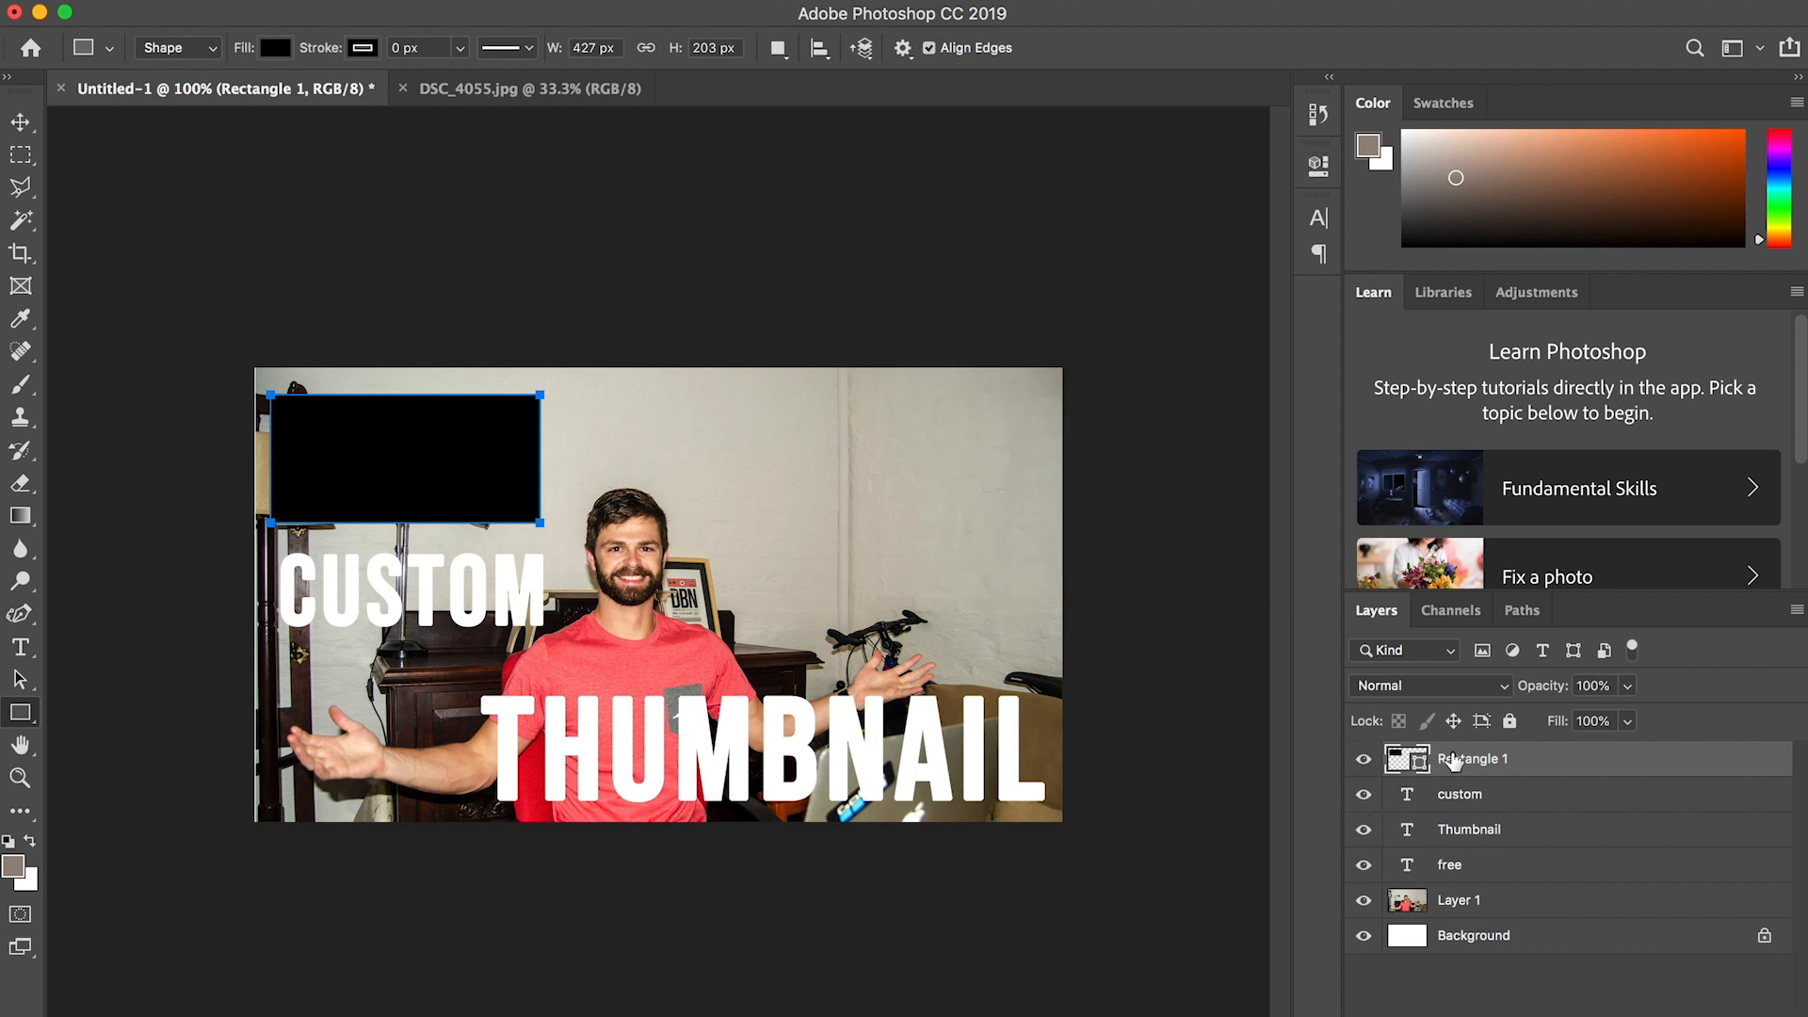
drag(1453, 768, 1453, 879)
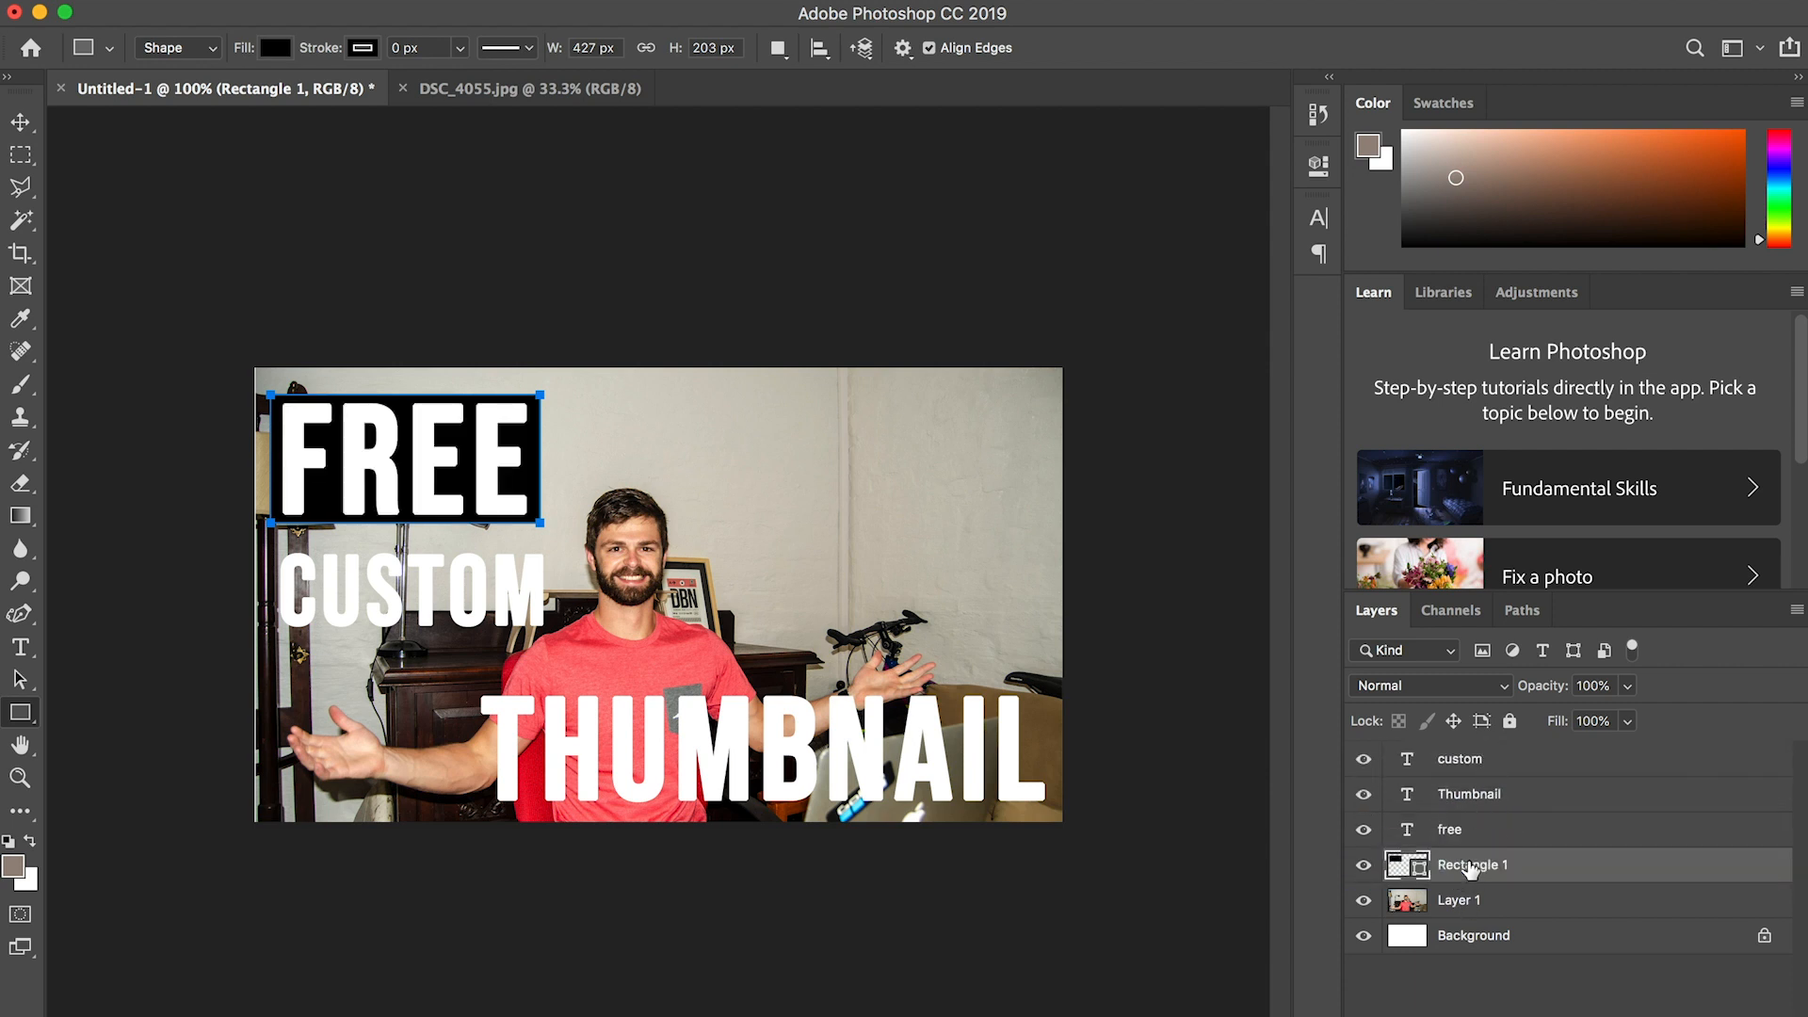
- Duplicate the black rectangle layer and place the copy behind the CUSTOM text
right_click(1471, 871)
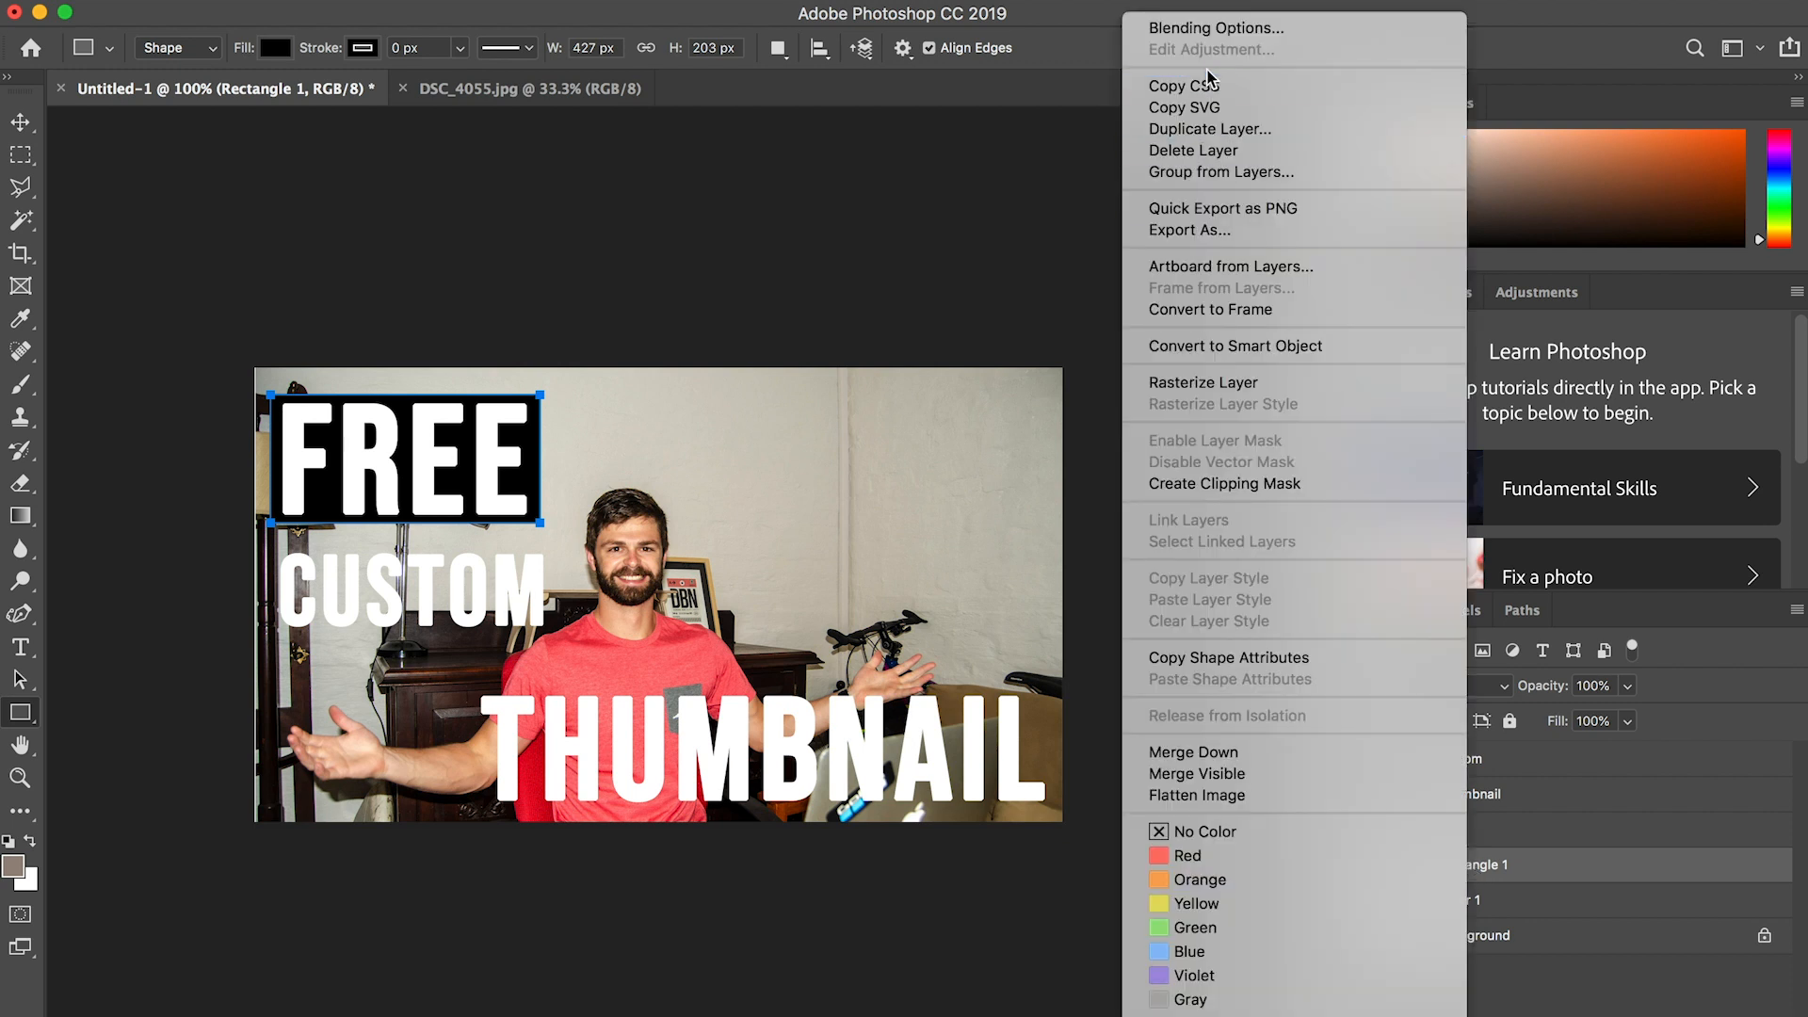
click(1213, 129)
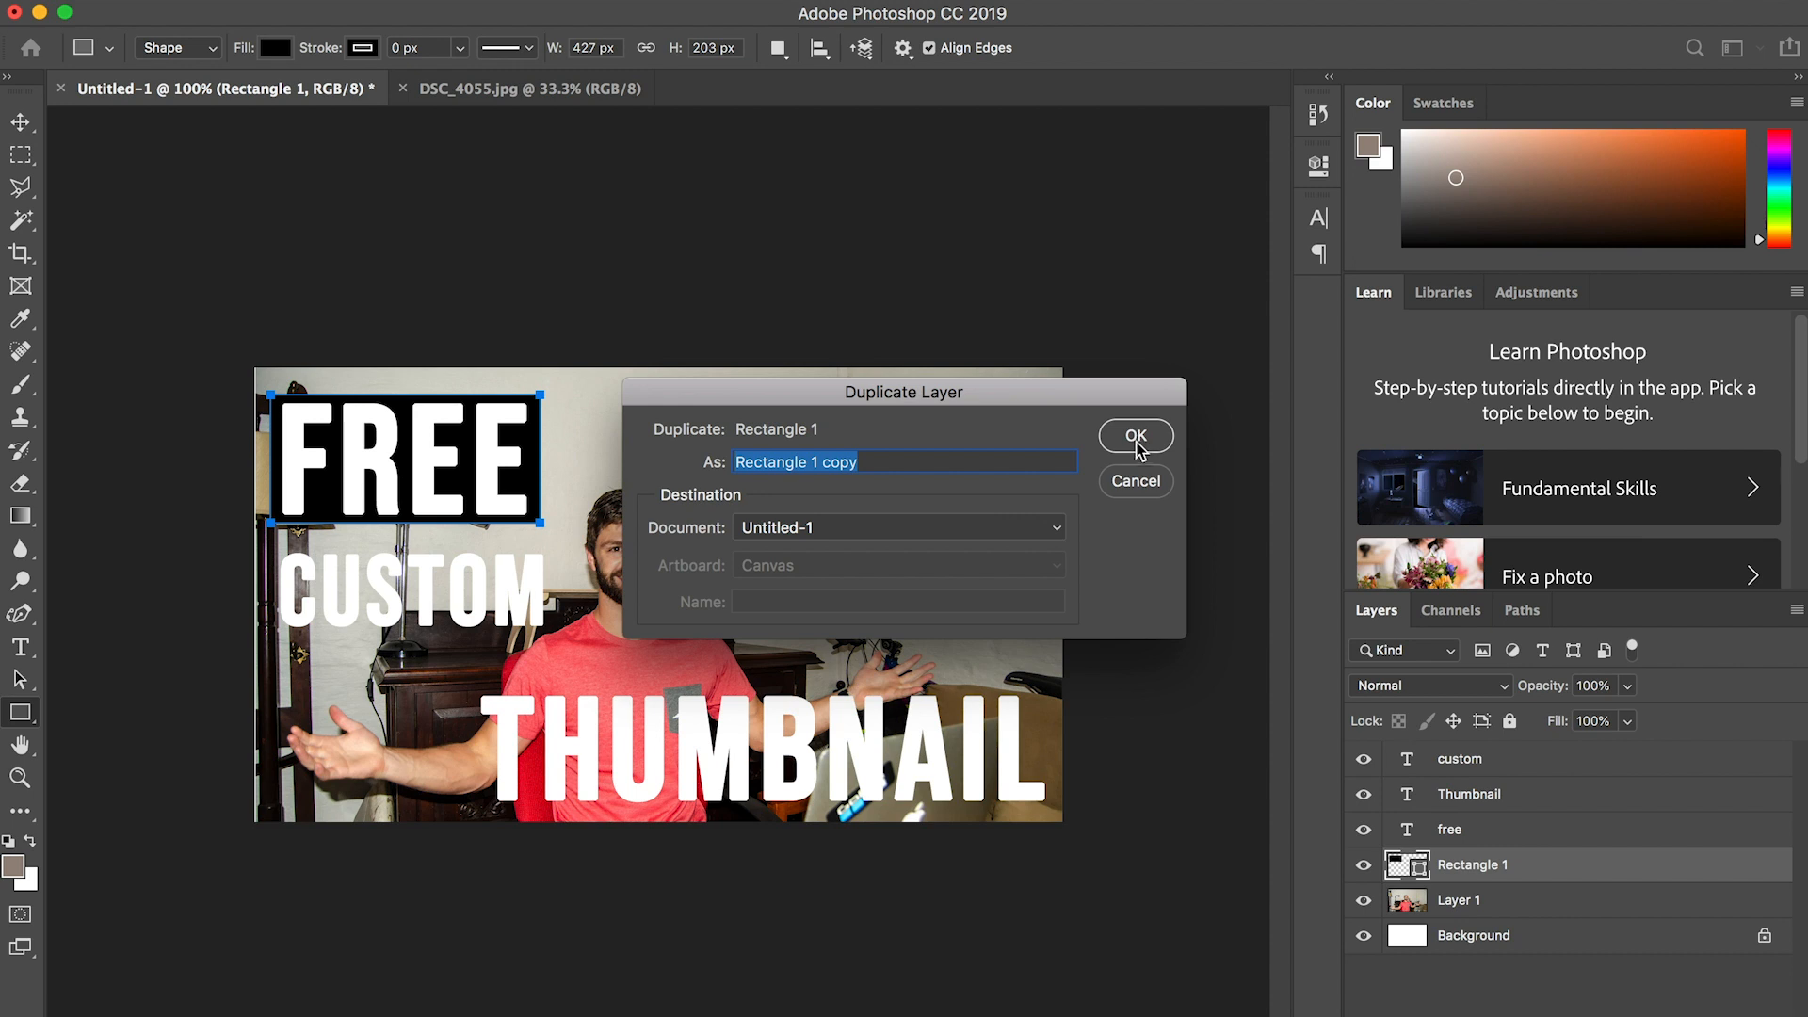
click(1137, 438)
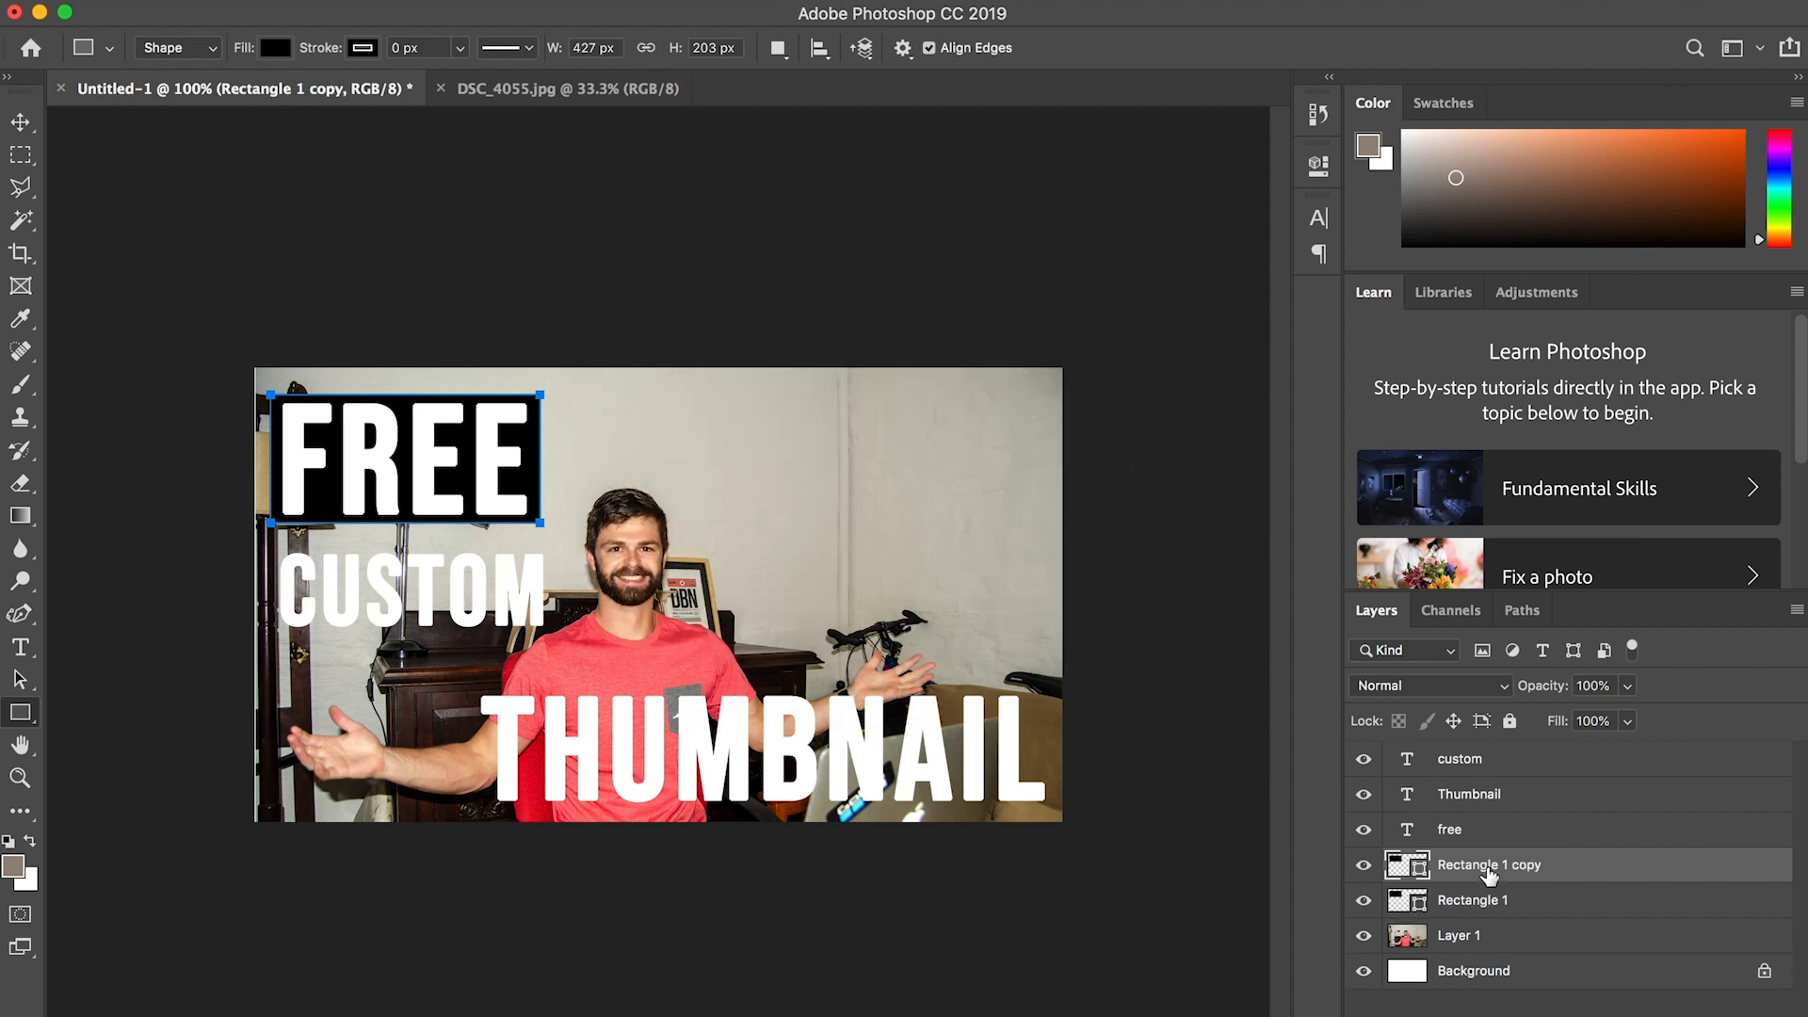
click(21, 122)
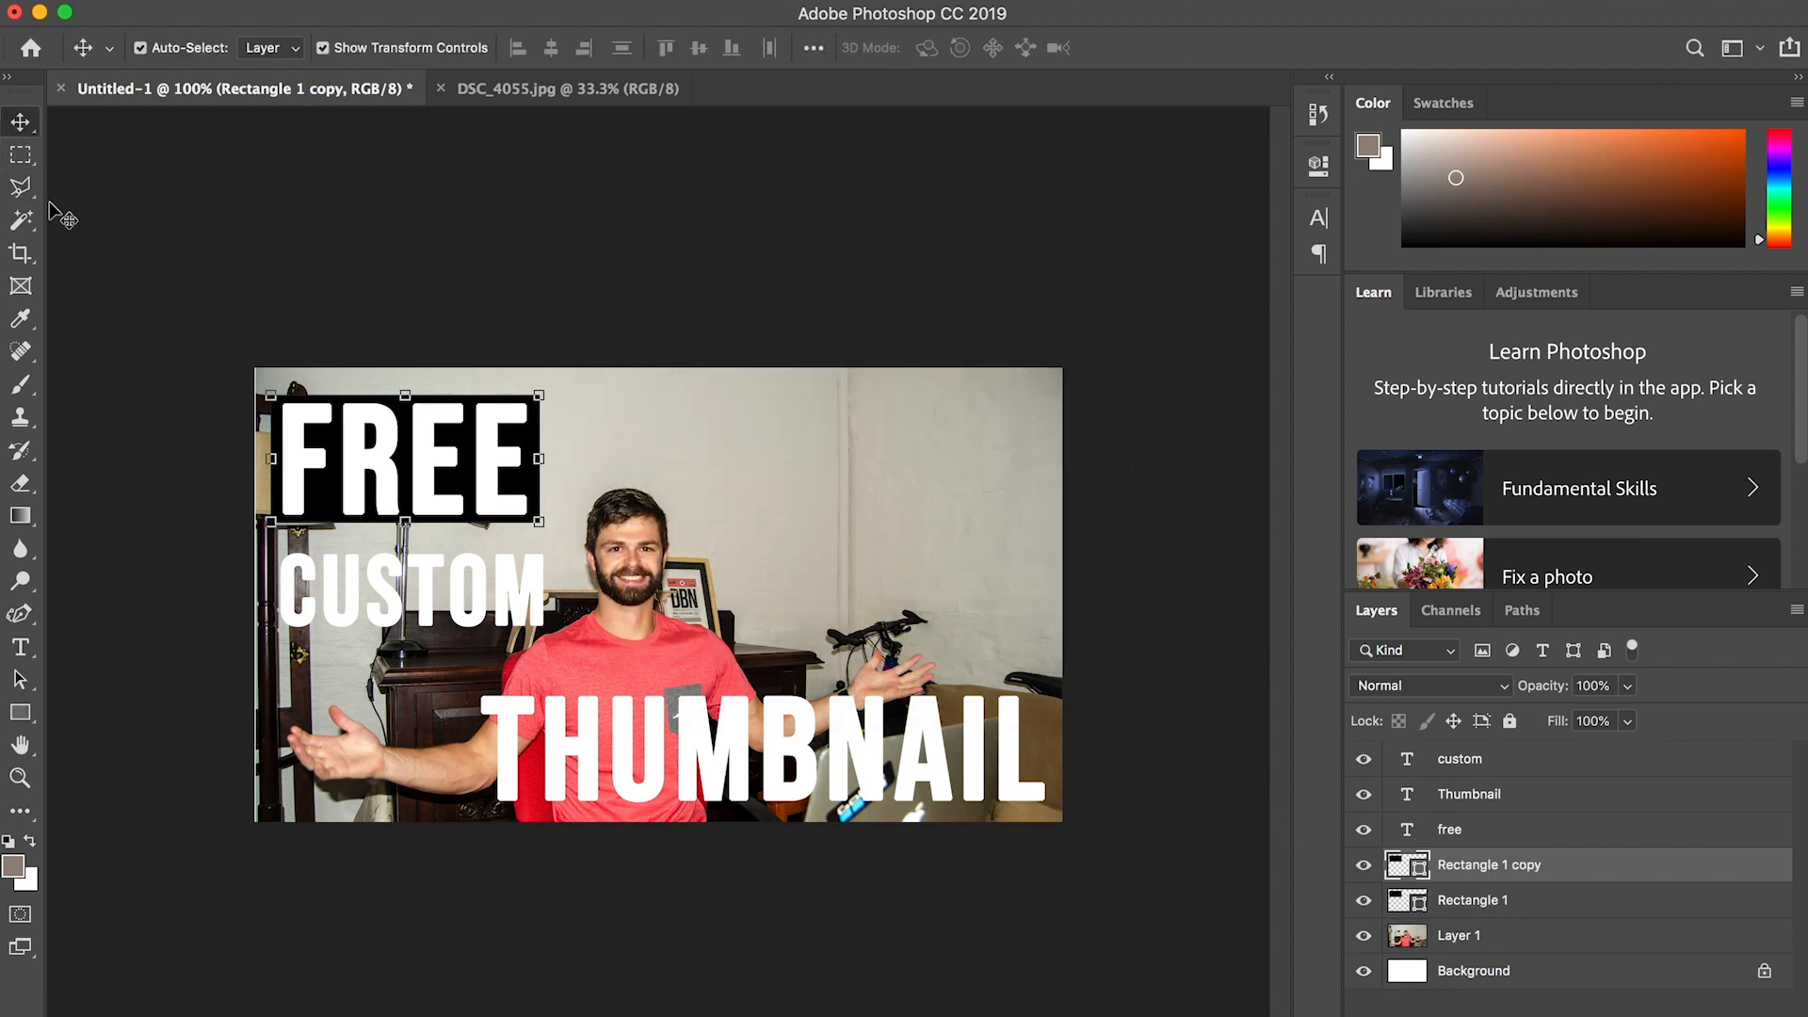
drag(403, 459, 575, 447)
drag(331, 456, 337, 591)
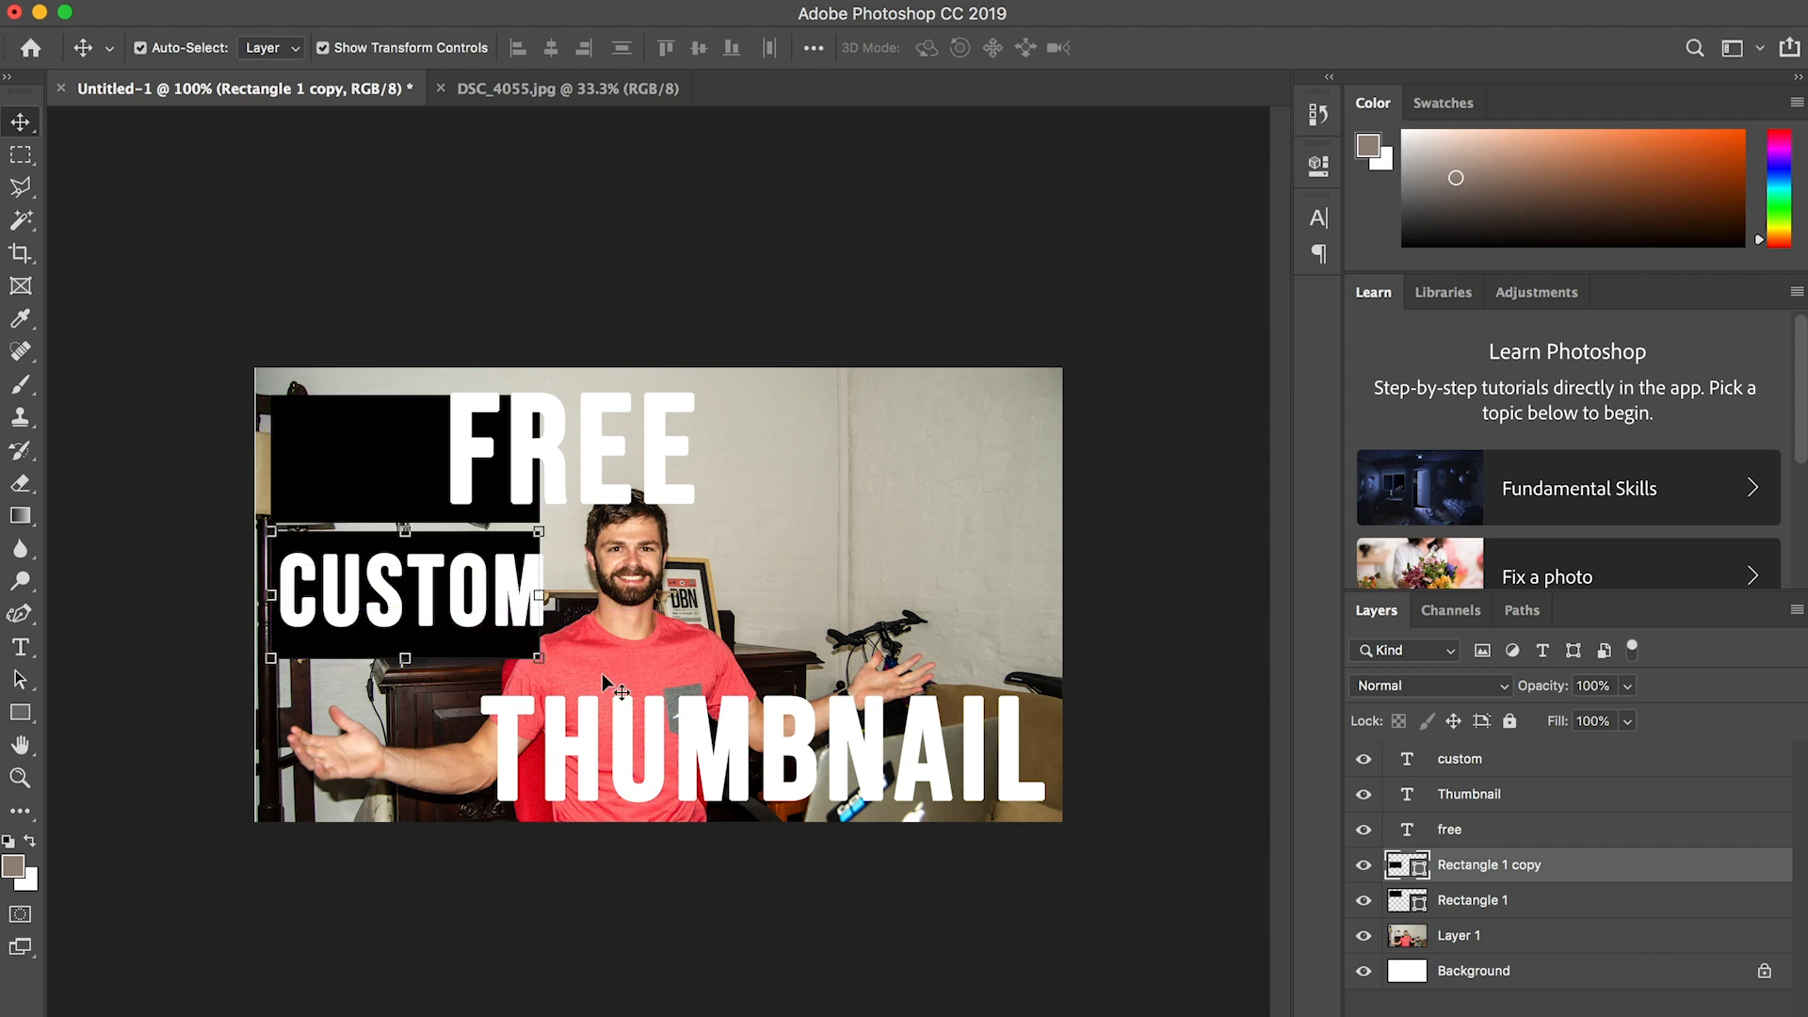
- Duplicate the CUSTOM background box and place the new copy behind the first letters of THUMBNAIL
right_click(1459, 876)
click(1199, 129)
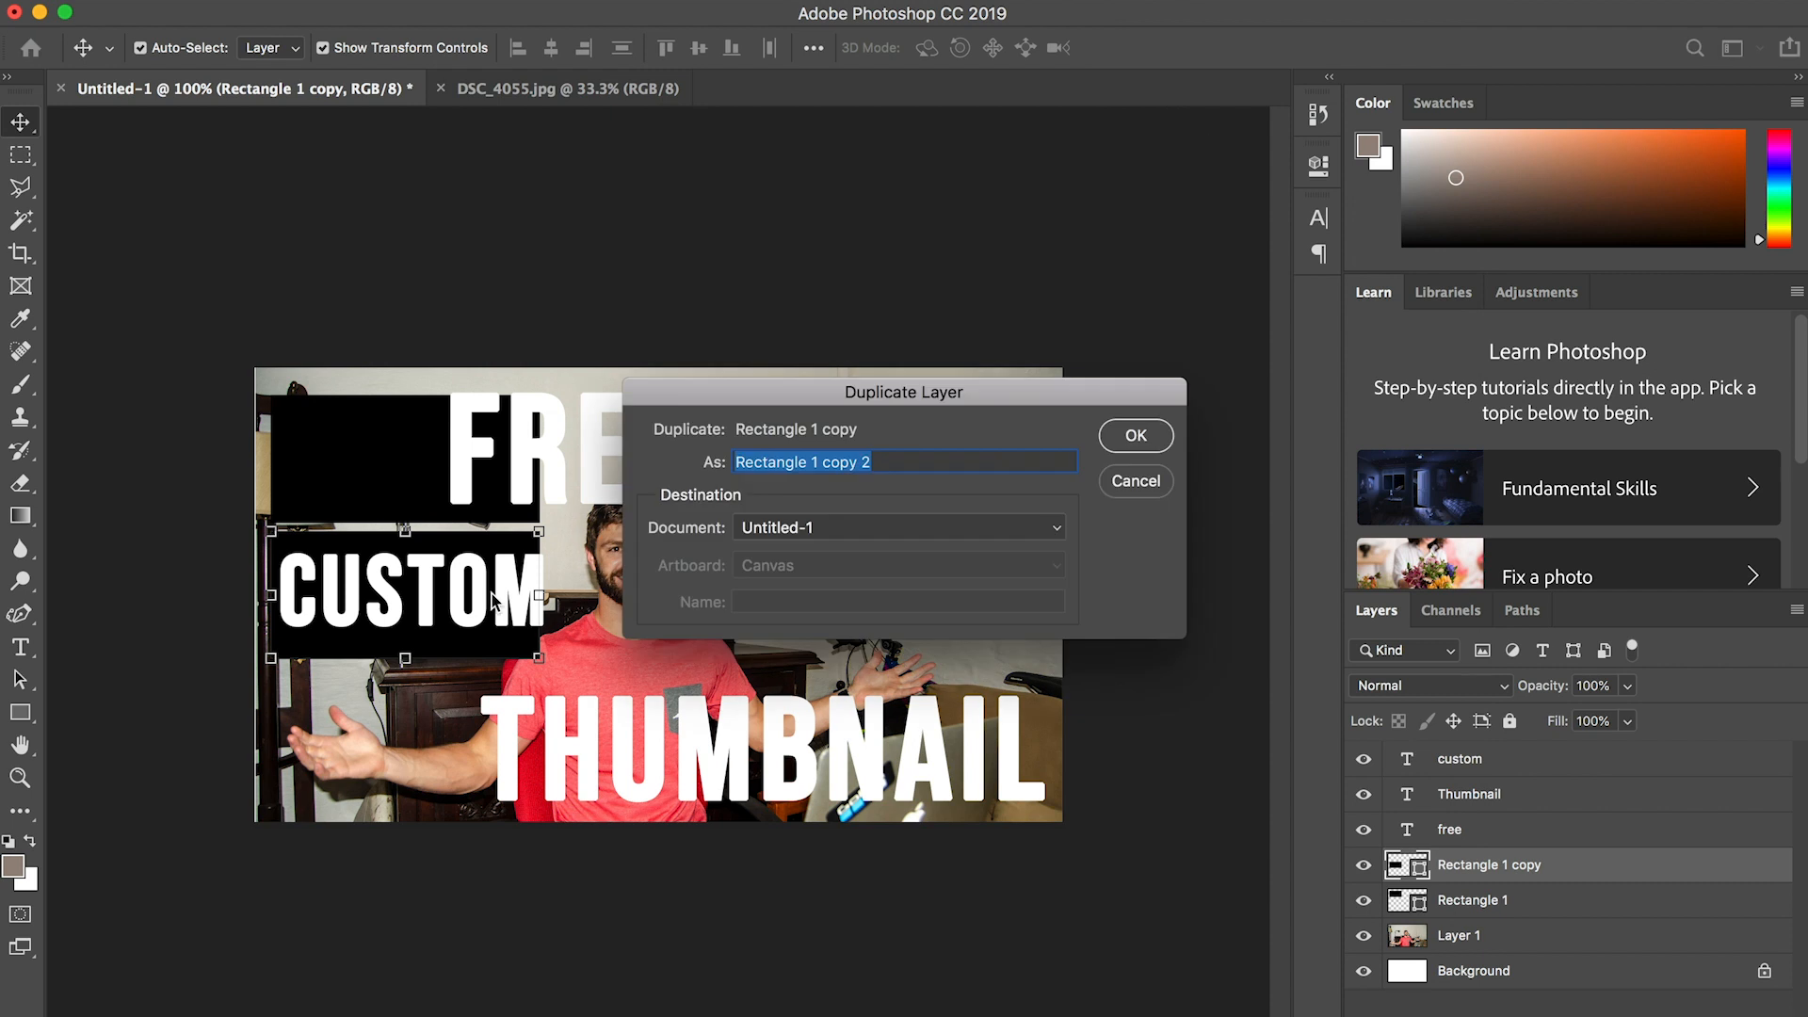
click(1130, 437)
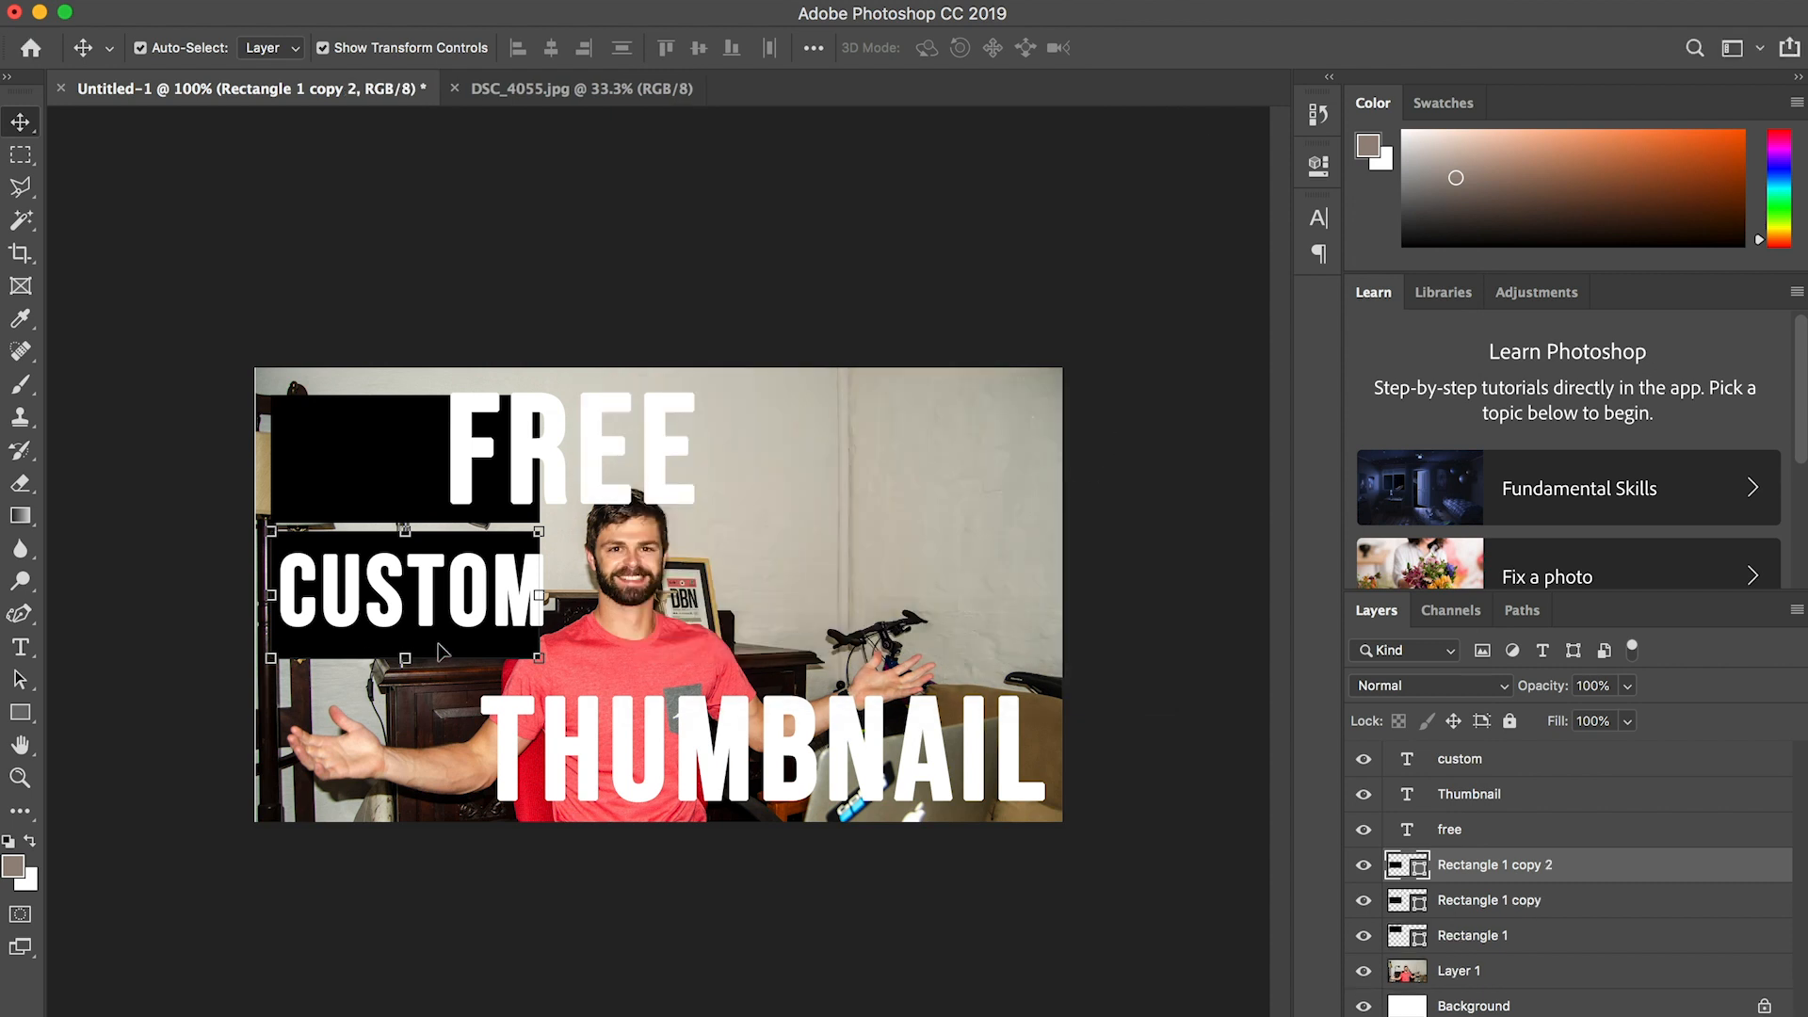
drag(339, 654, 551, 808)
- Move the FREE text back onto its black box in the canvas's upper-left corner
click(556, 439)
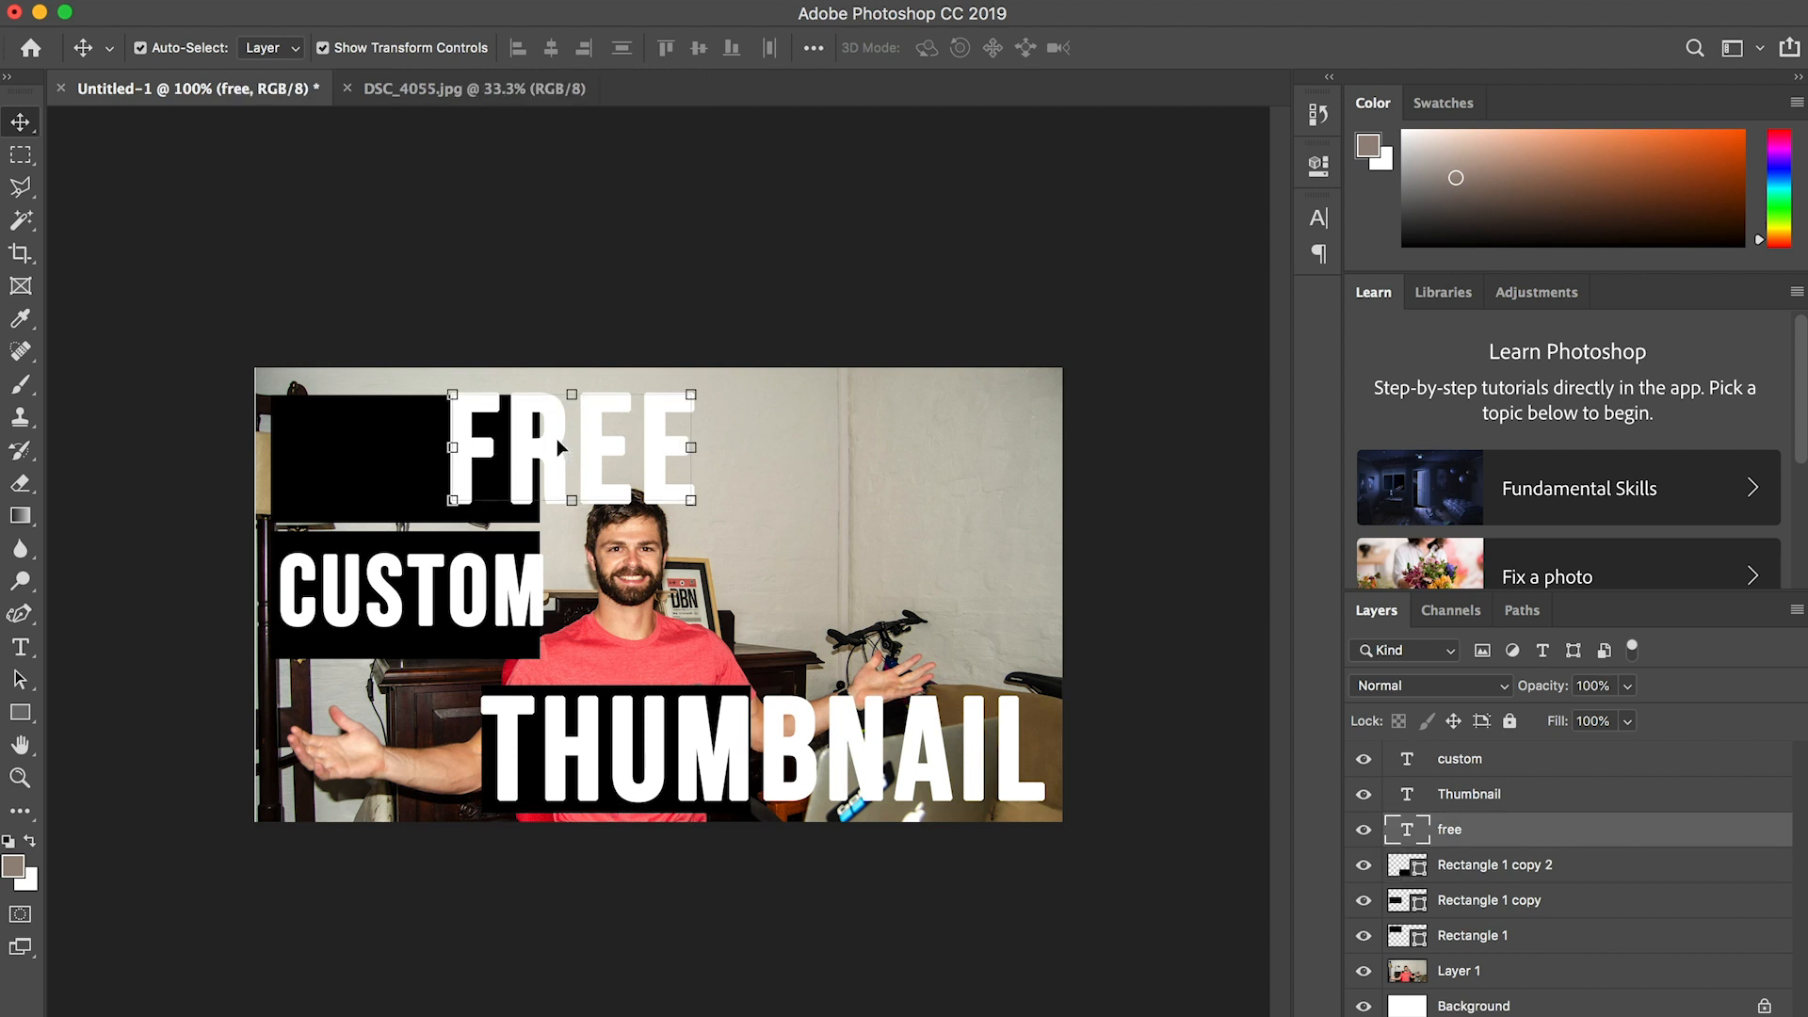
drag(601, 444, 438, 461)
- Resize the black box behind CUSTOM to about 106% width and 73% height, and nudge it to frame the word evenly
click(487, 653)
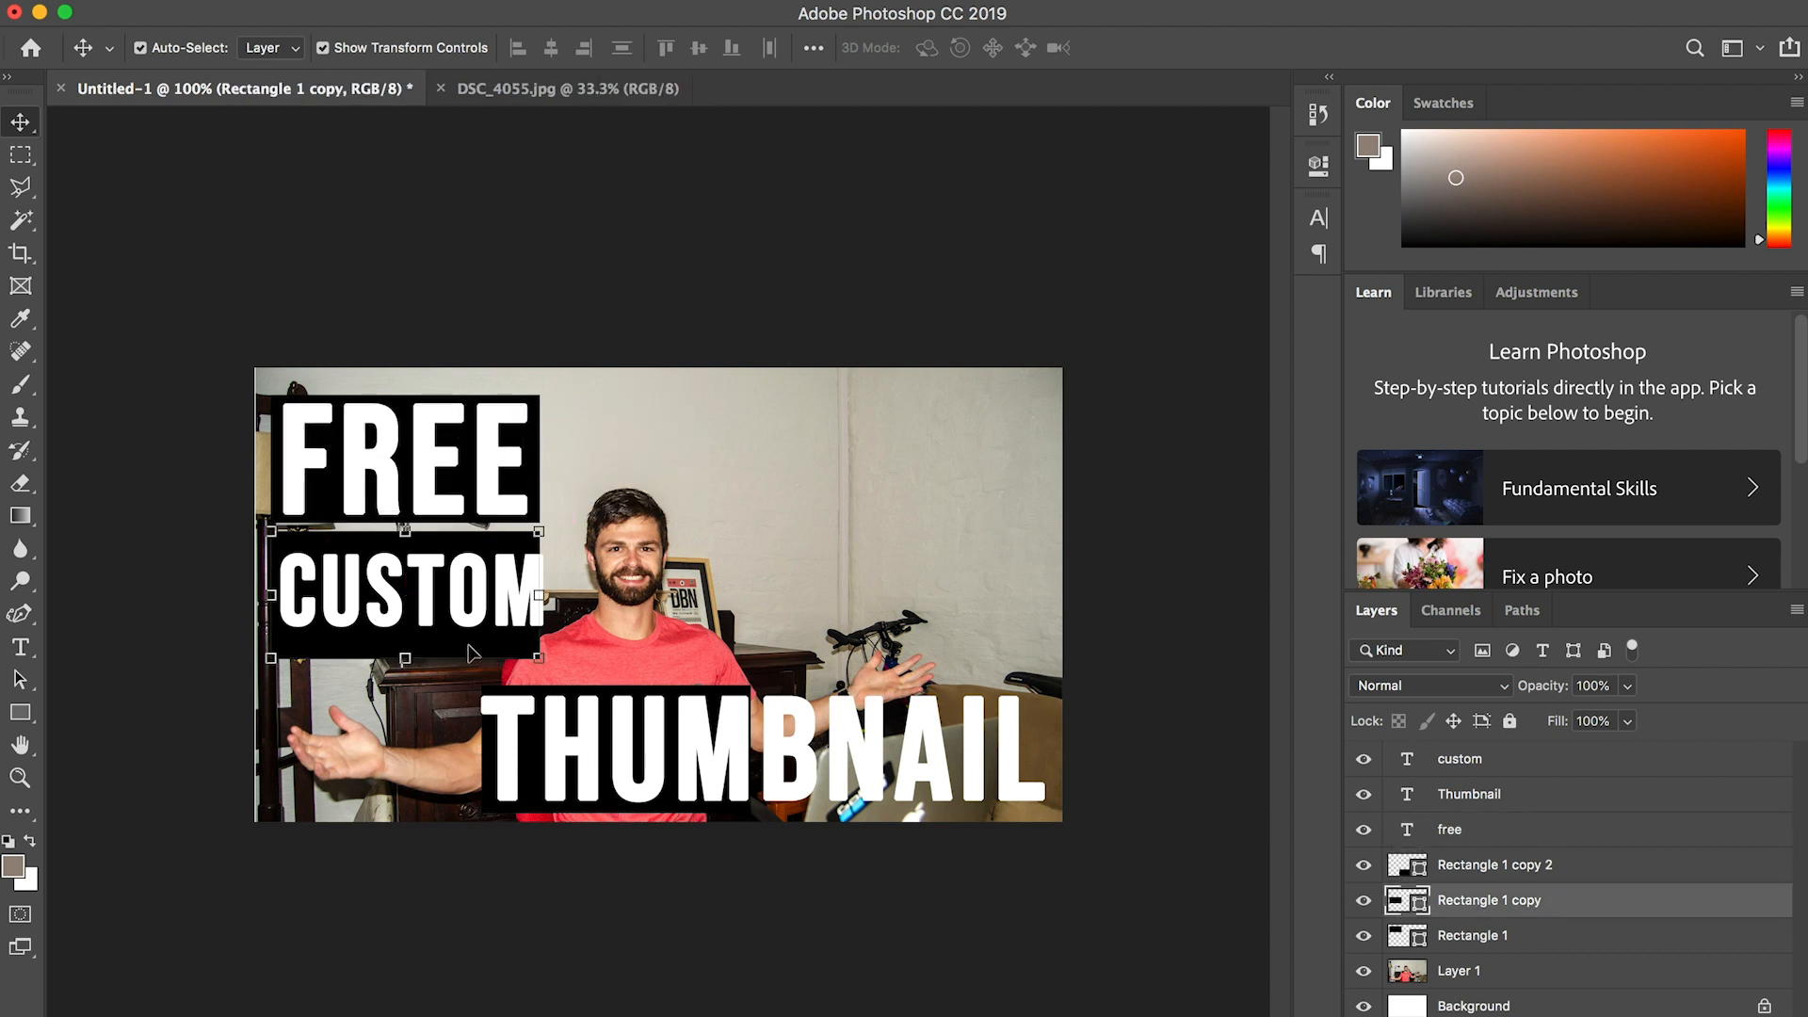
drag(405, 656, 405, 622)
key(Down)
key(Down)
key(Down)
key(Down)
key(Down)
key(Down)
key(Down)
key(Down)
key(Down)
key(Down)
key(Down)
key(Down)
key(Down)
key(Down)
key(Down)
key(Down)
key(Down)
key(Down)
key(Right)
key(Right)
key(Right)
key(Right)
key(Right)
key(Right)
key(Right)
key(Right)
key(Right)
key(Right)
key(Right)
drag(544, 586, 560, 589)
key(Left)
key(Left)
key(Left)
key(Left)
key(Left)
key(Left)
key(Left)
key(Left)
key(Left)
key(Left)
key(Left)
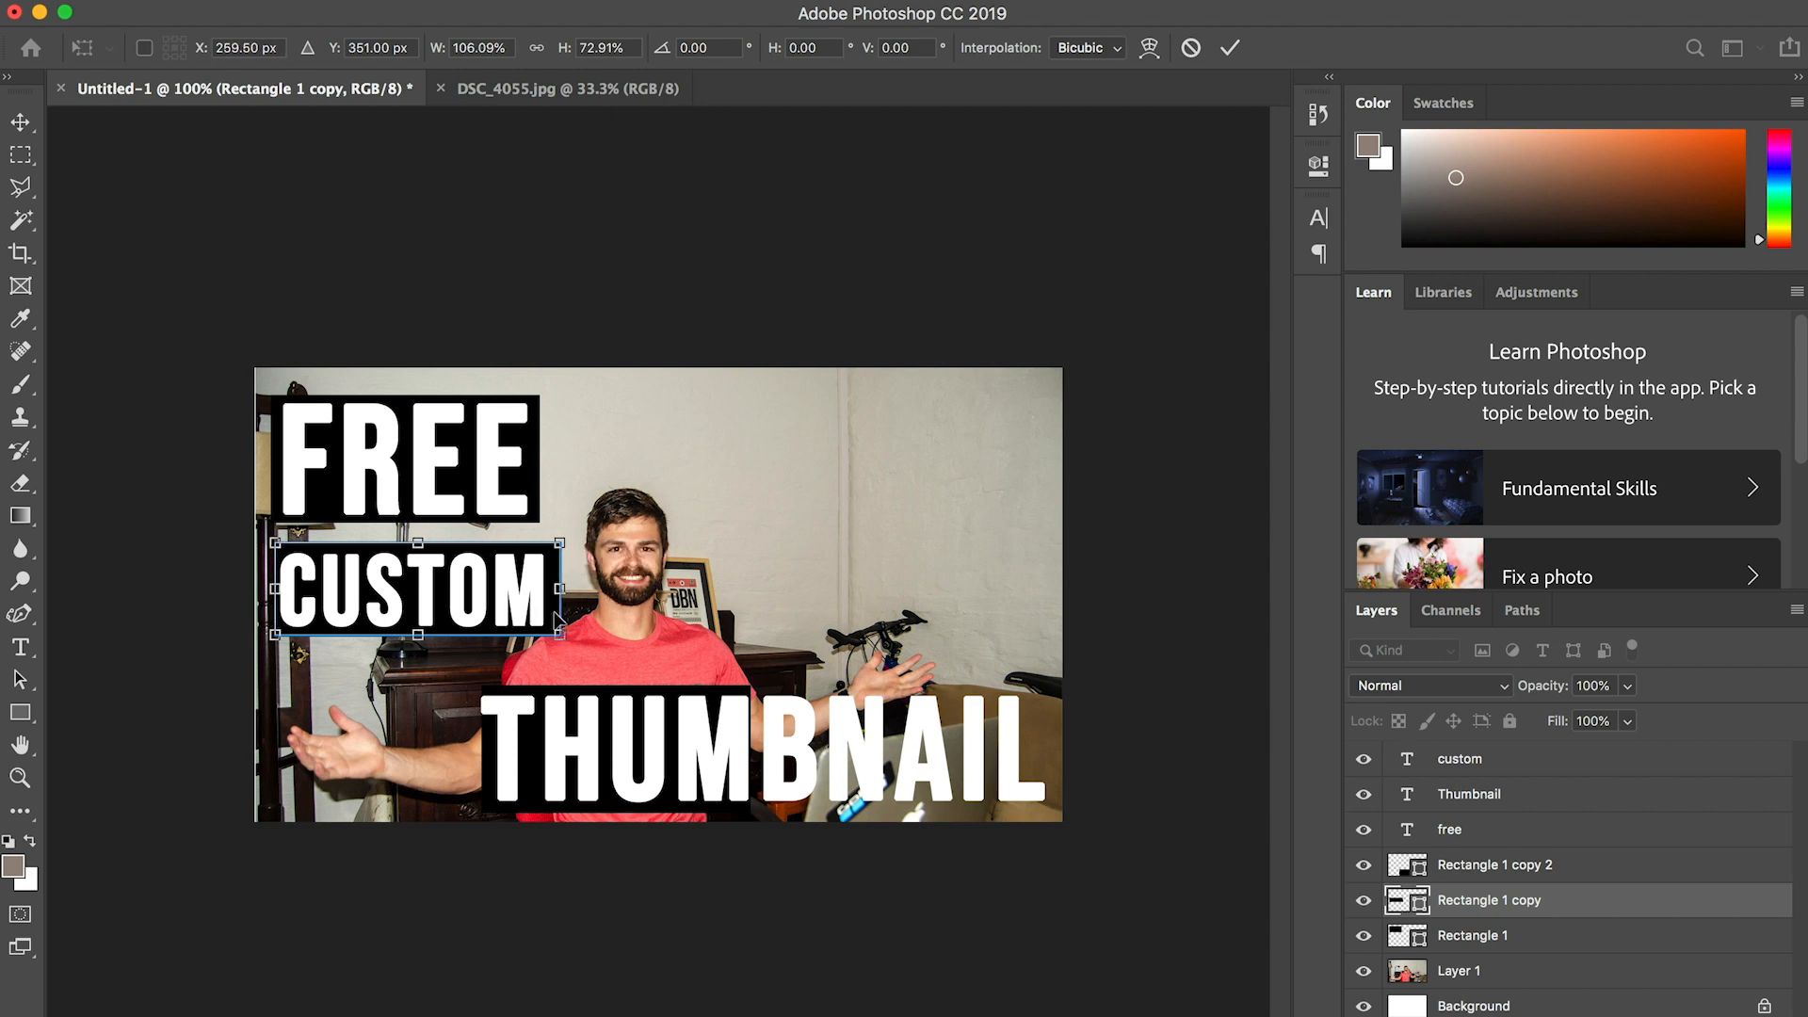
key(Left)
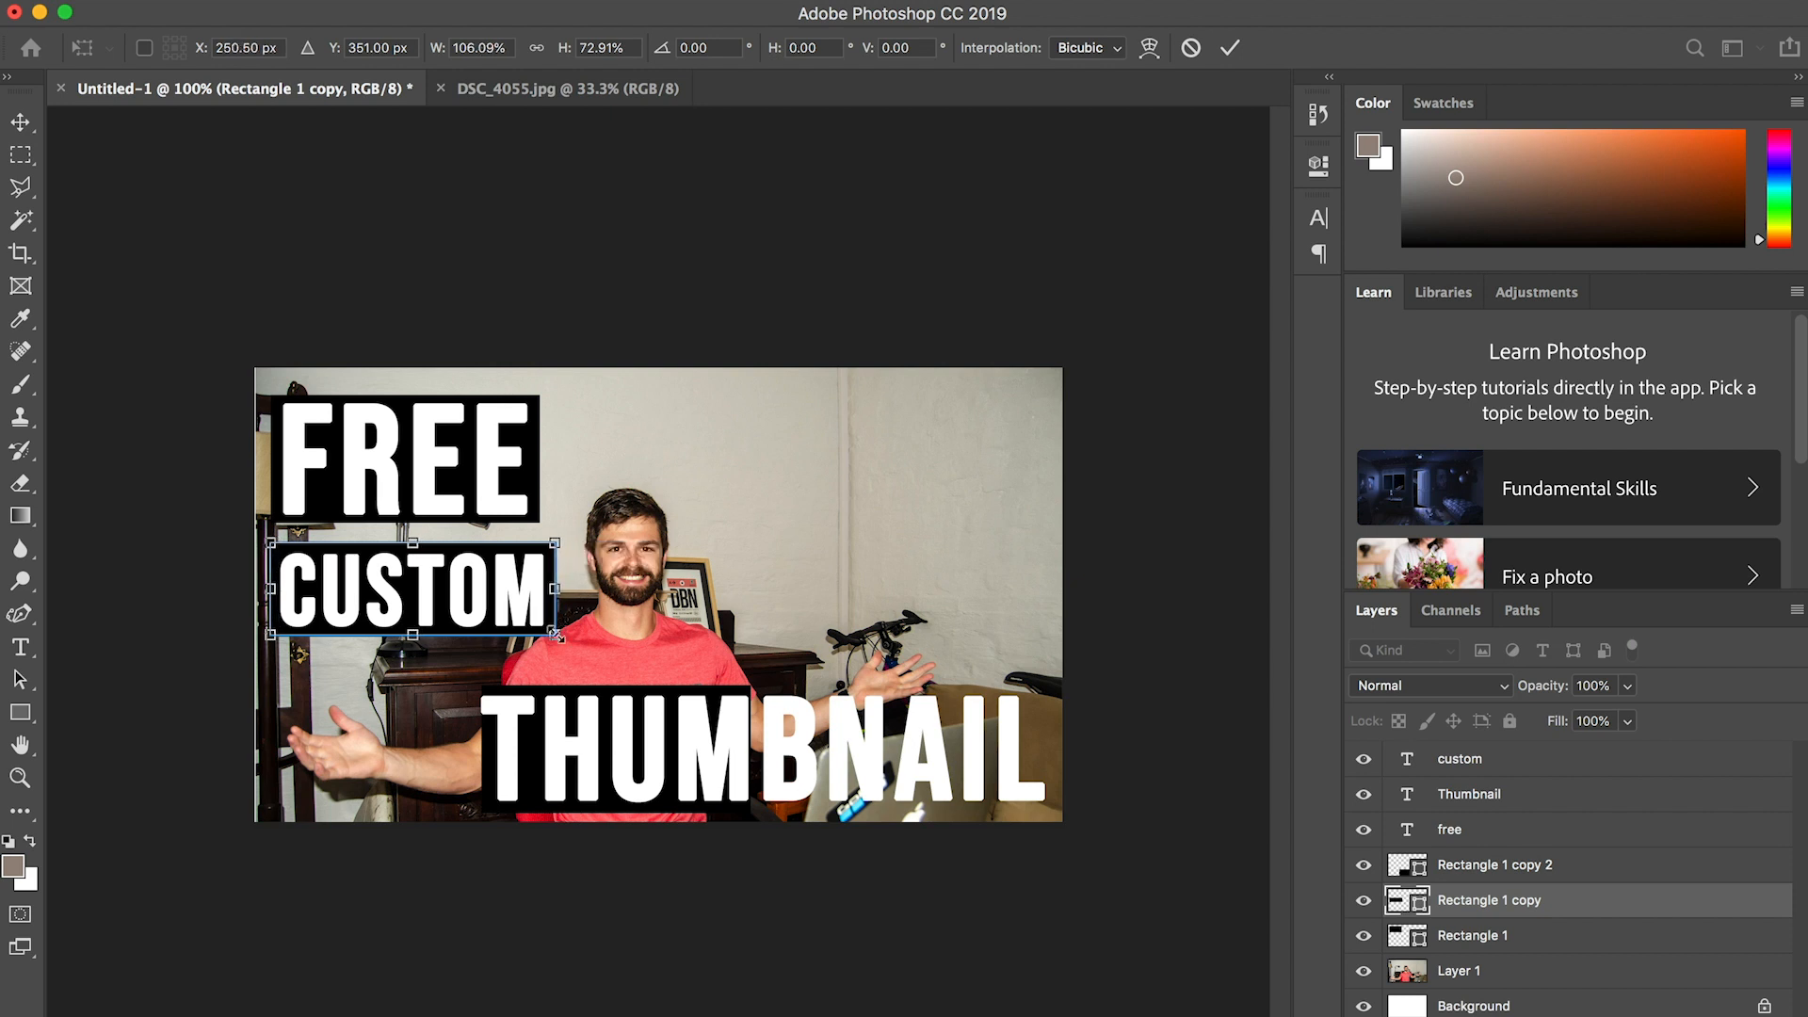
- Stretch the black box behind THUMBNAIL to about 216% width so it covers the whole word with a small margin
click(1475, 872)
drag(749, 748, 1053, 758)
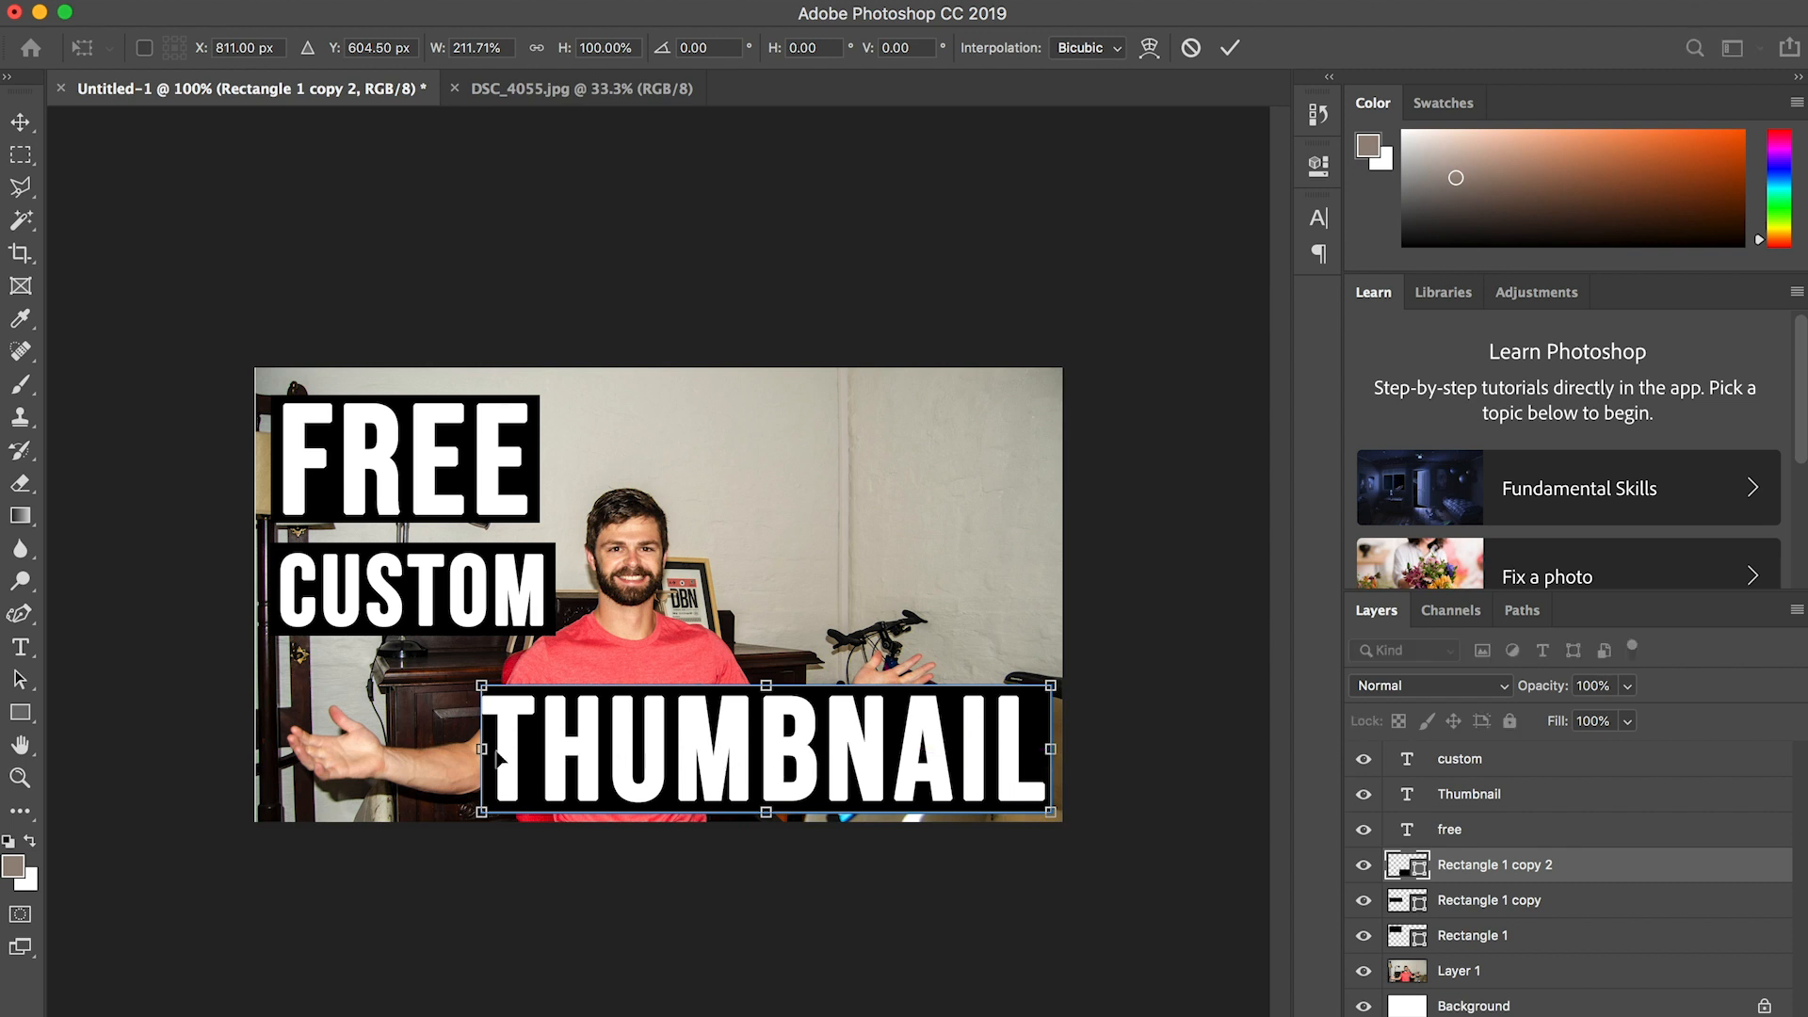
drag(482, 749, 473, 752)
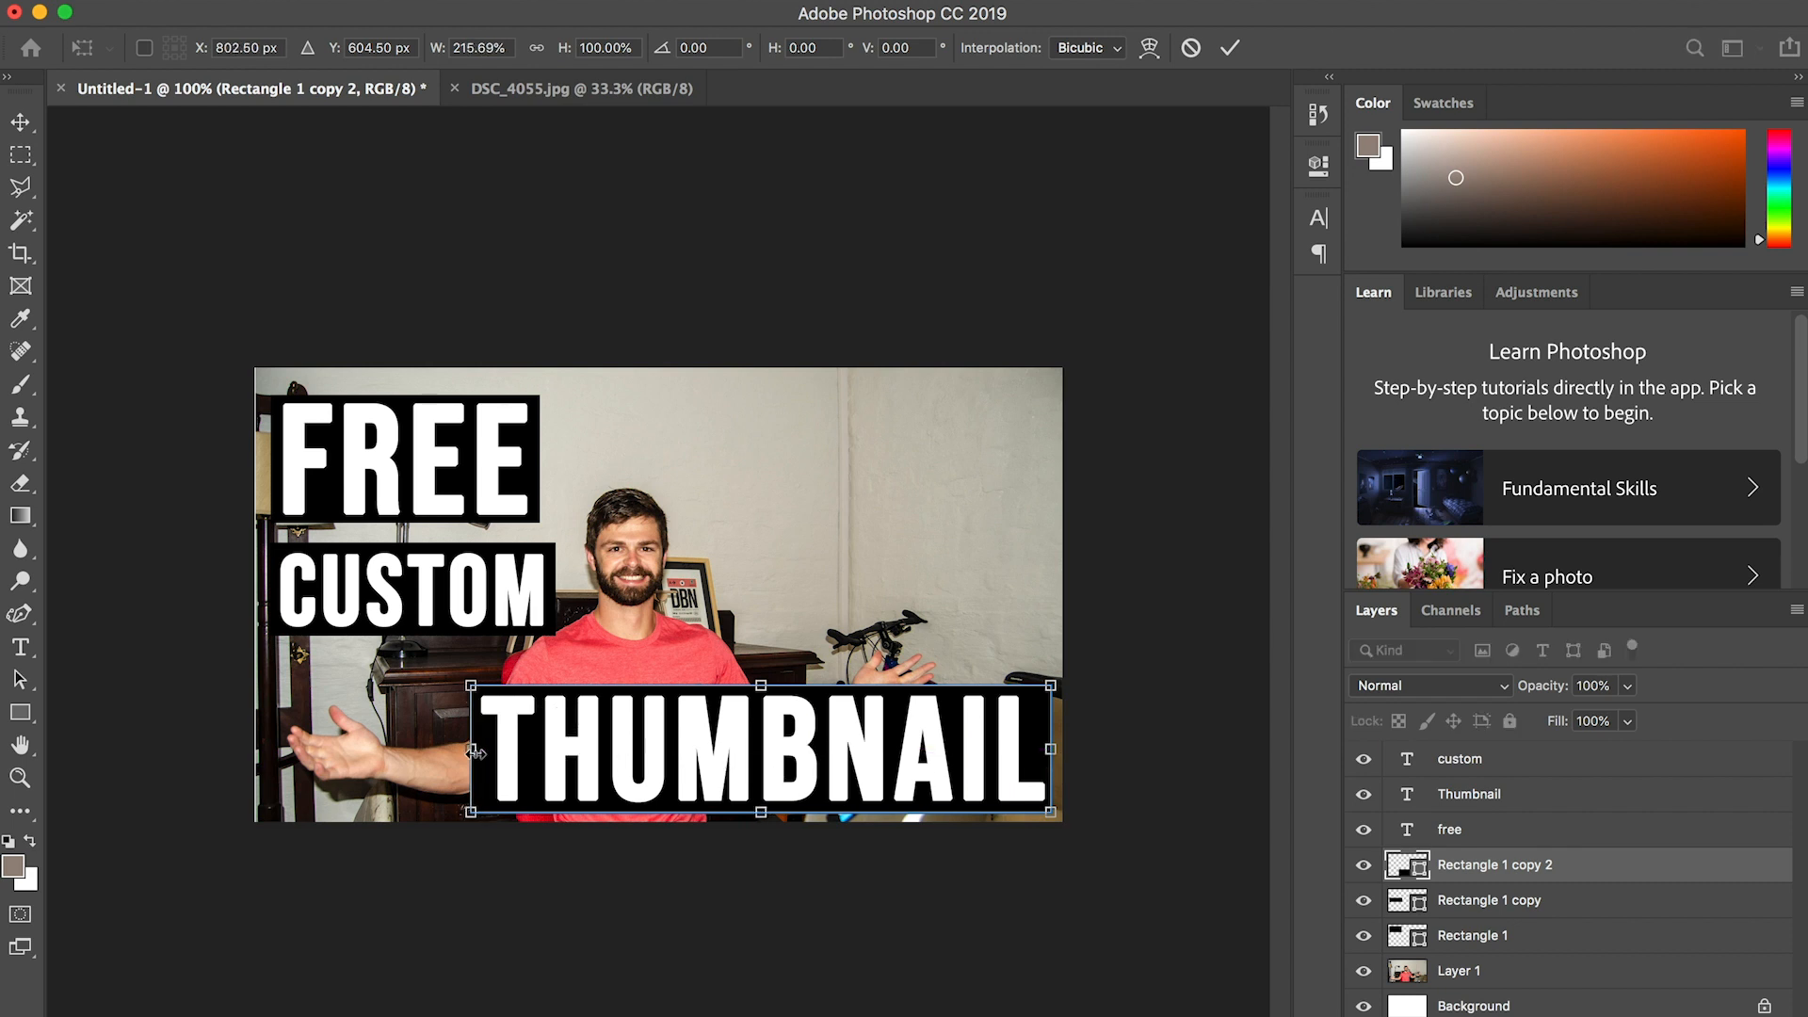
- Lower the opacity of the black boxes behind THUMBNAIL and CUSTOM to about 85%
click(1629, 688)
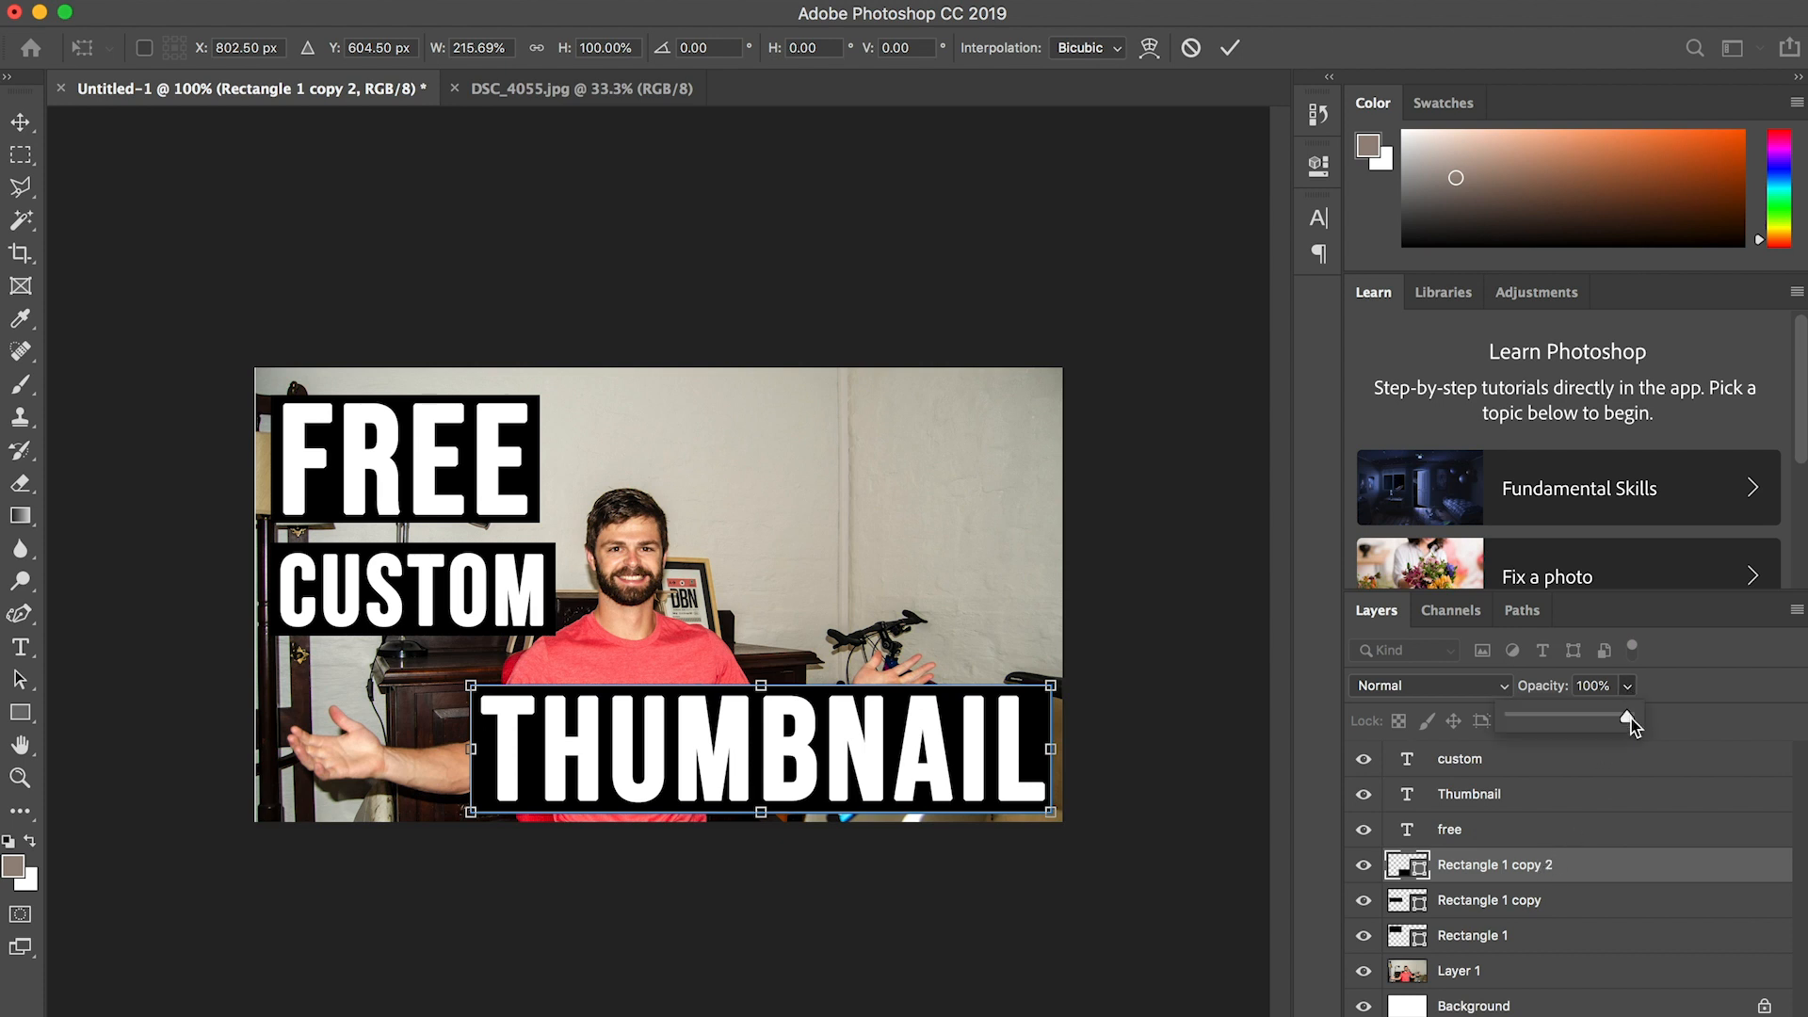
drag(1568, 719, 1611, 723)
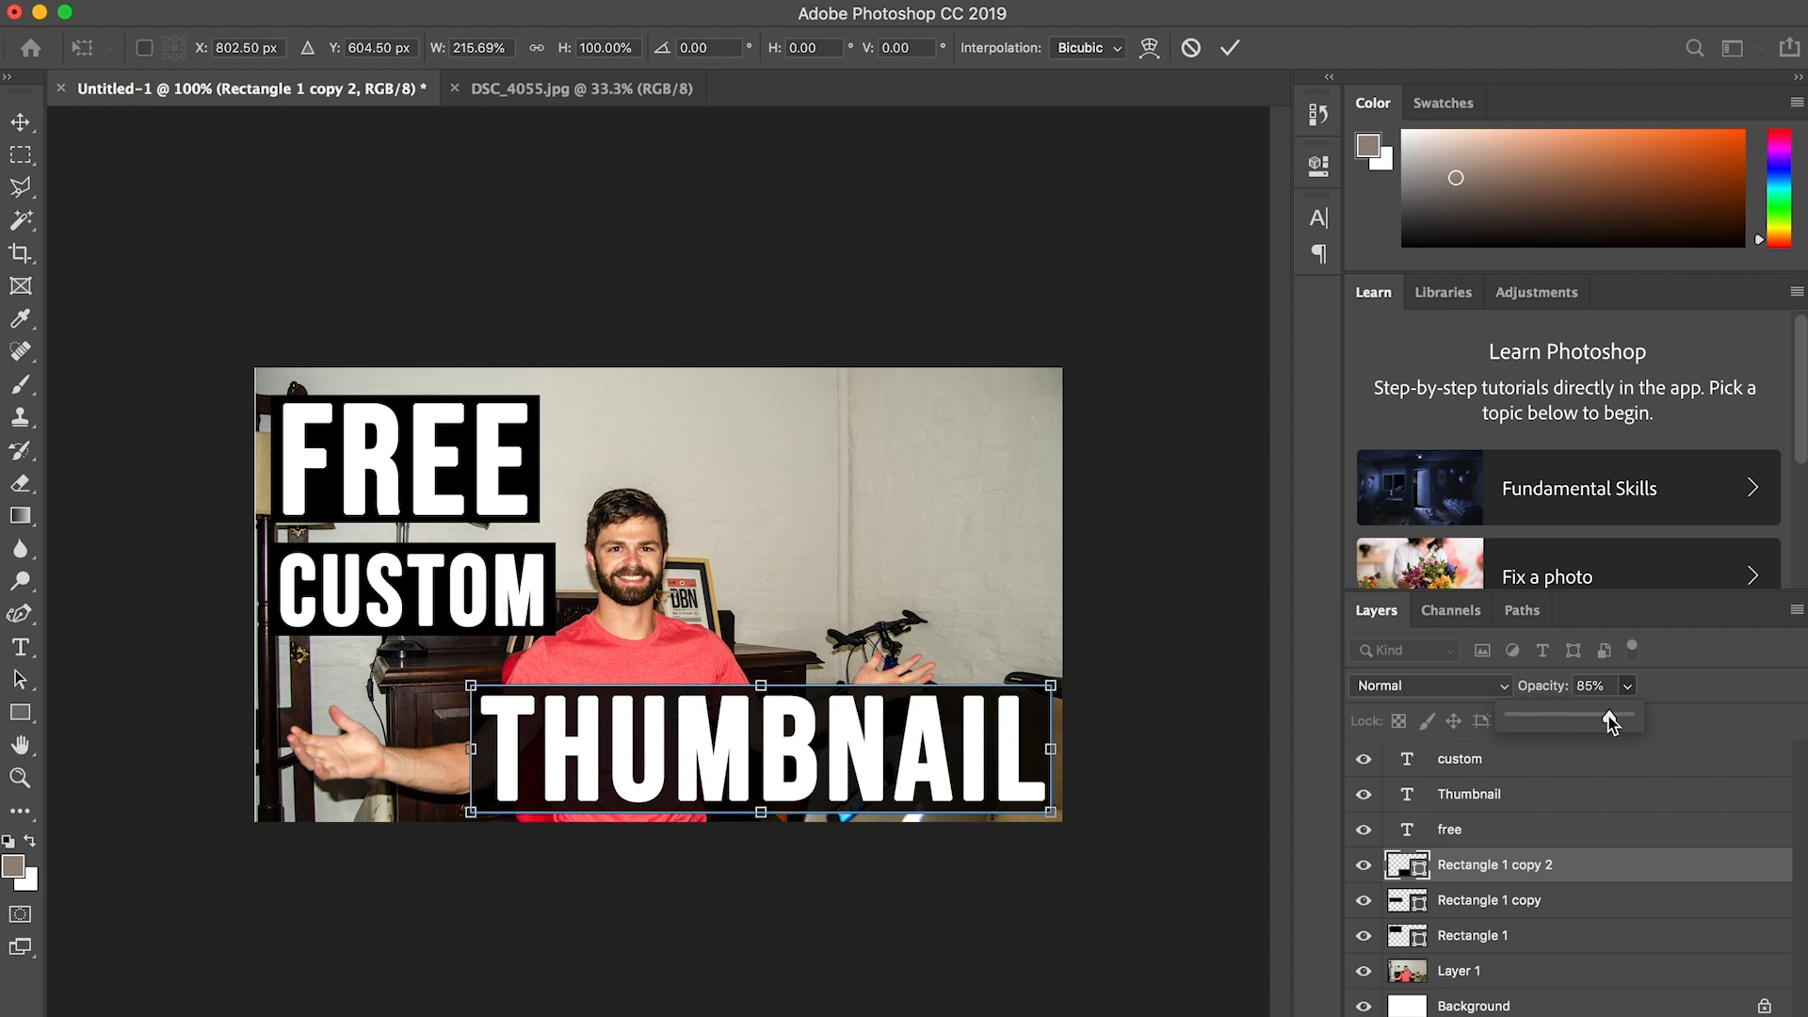
click(1505, 910)
click(1627, 687)
drag(1608, 718, 1607, 718)
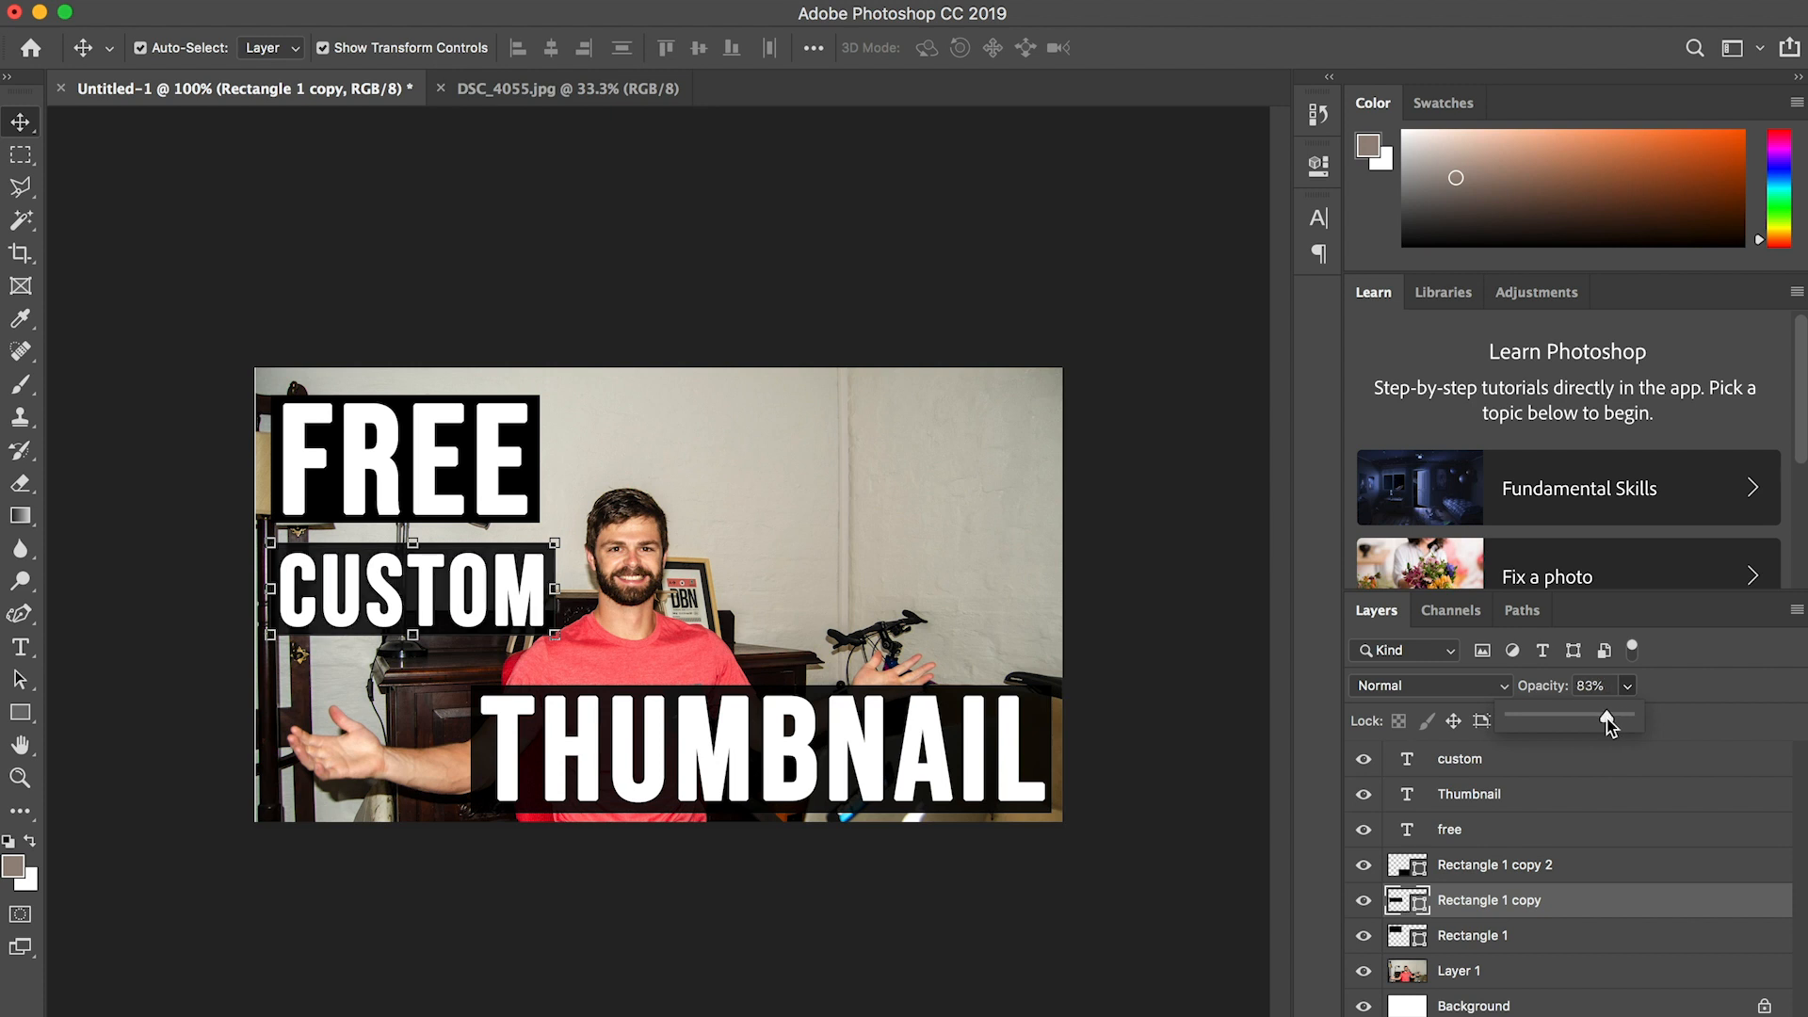
drag(1613, 720, 1610, 722)
- Lower the opacity of the black box behind FREE to match the other two boxes, and deselect all layers
click(1513, 949)
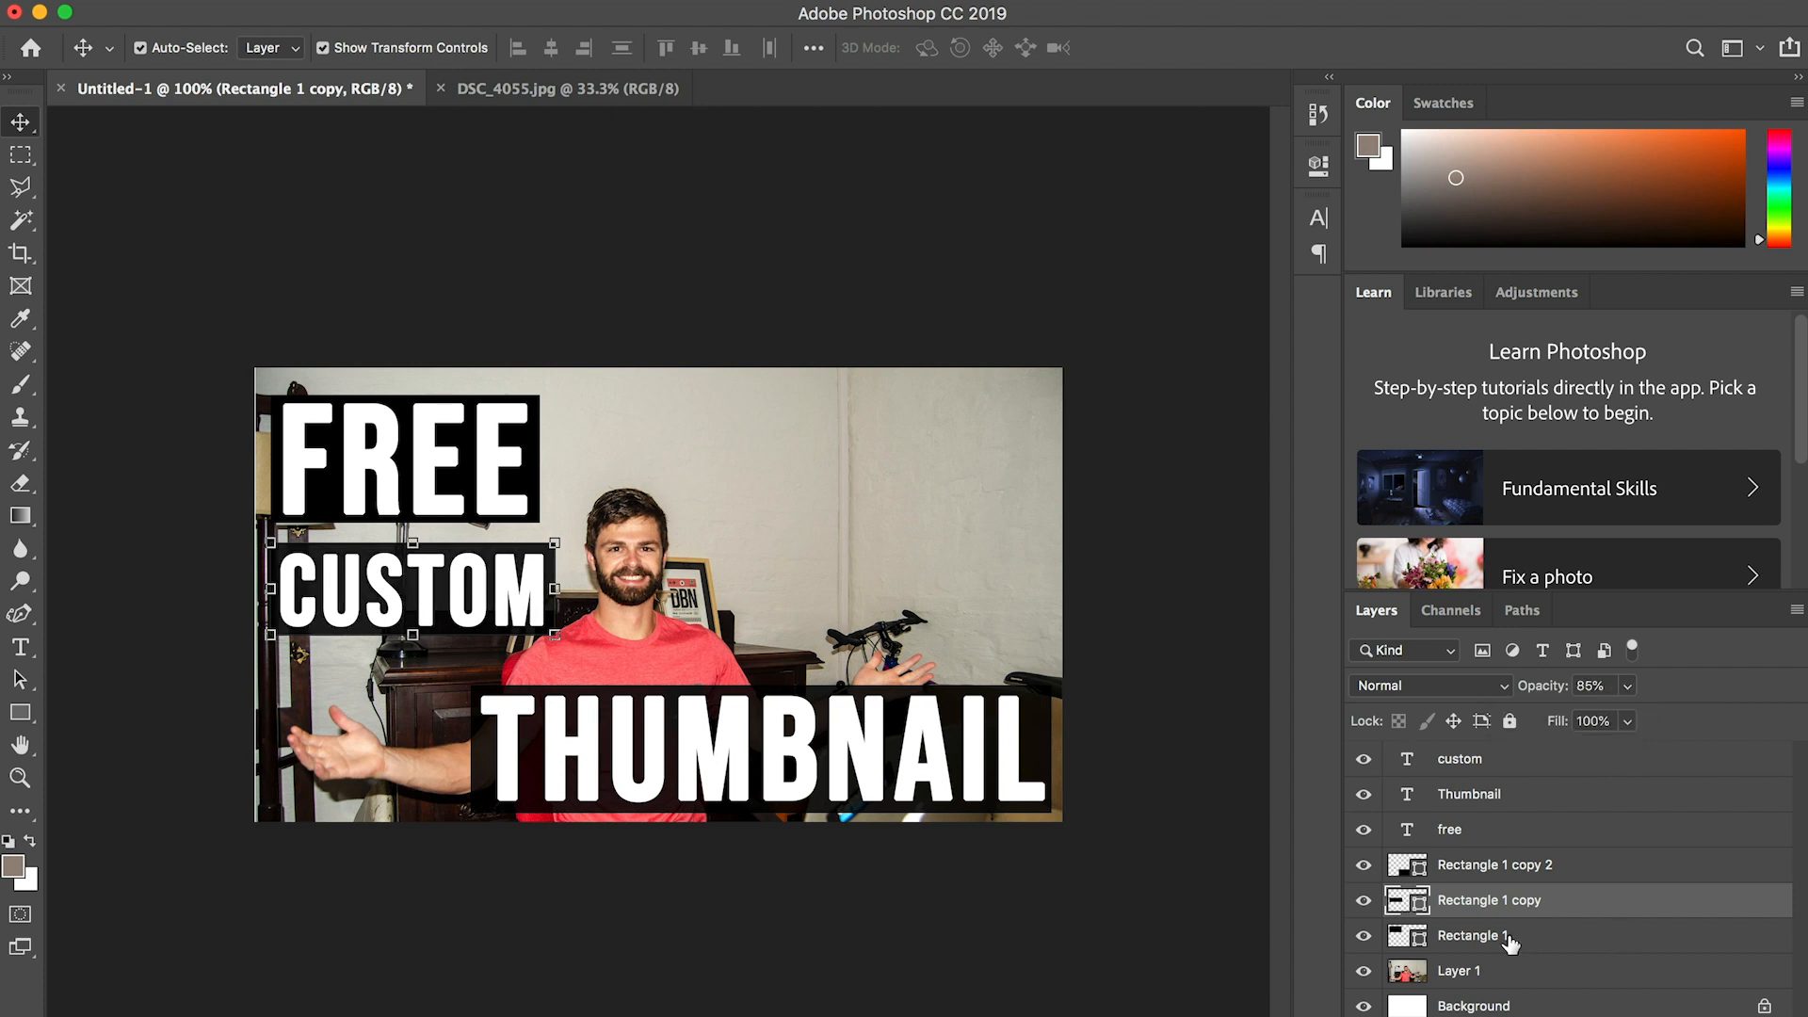
click(1516, 935)
click(1627, 688)
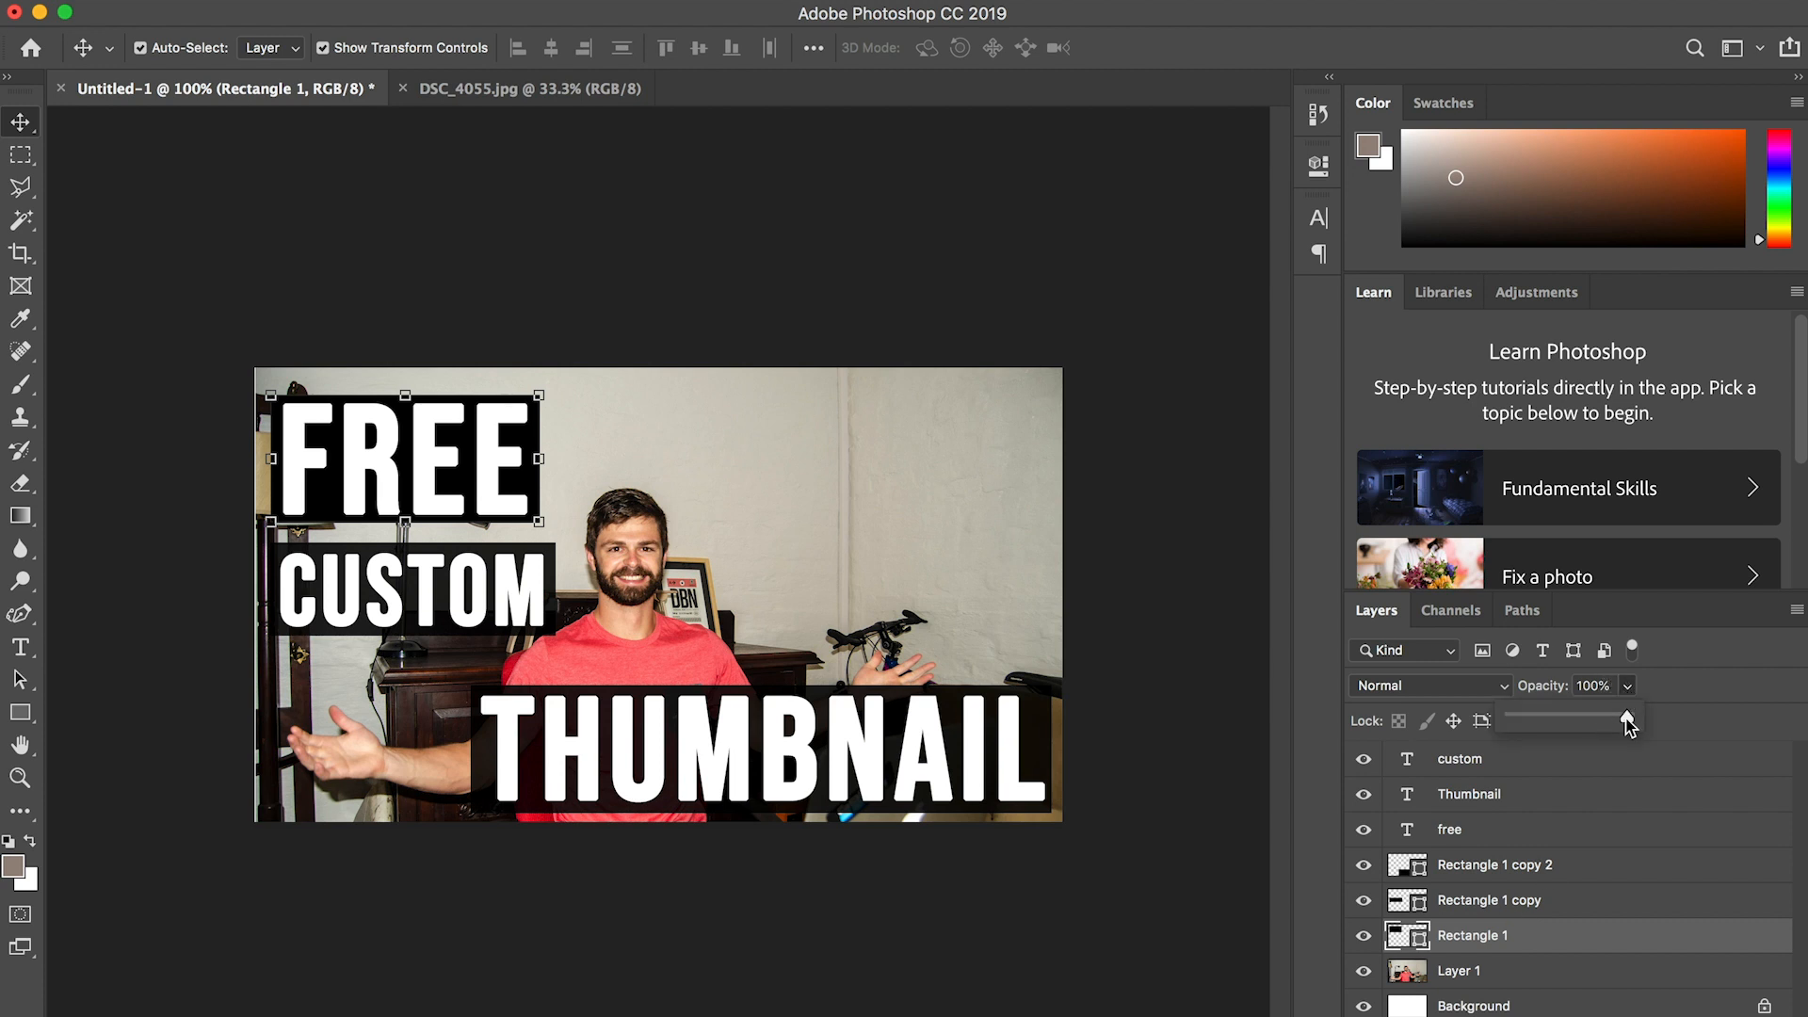
drag(1617, 720, 1611, 721)
click(1634, 694)
click(1189, 718)
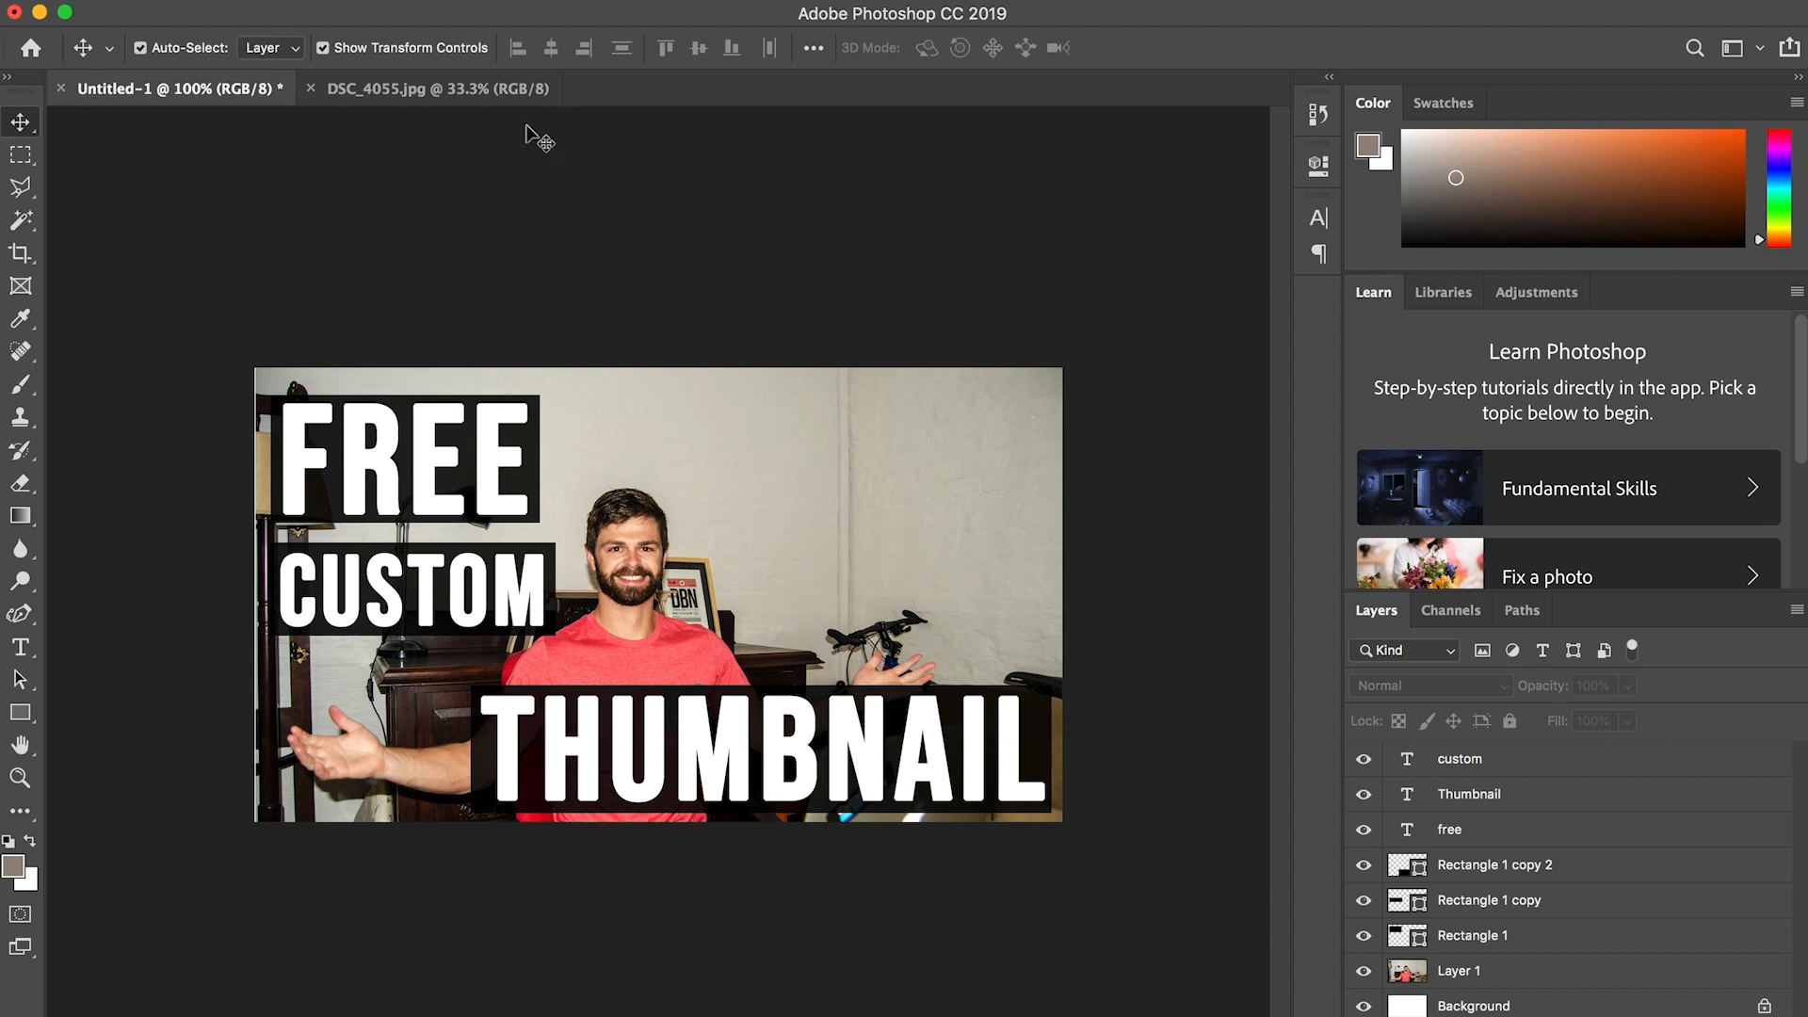
- Open the YouTube.png logo file as a separate document
click(202, 2)
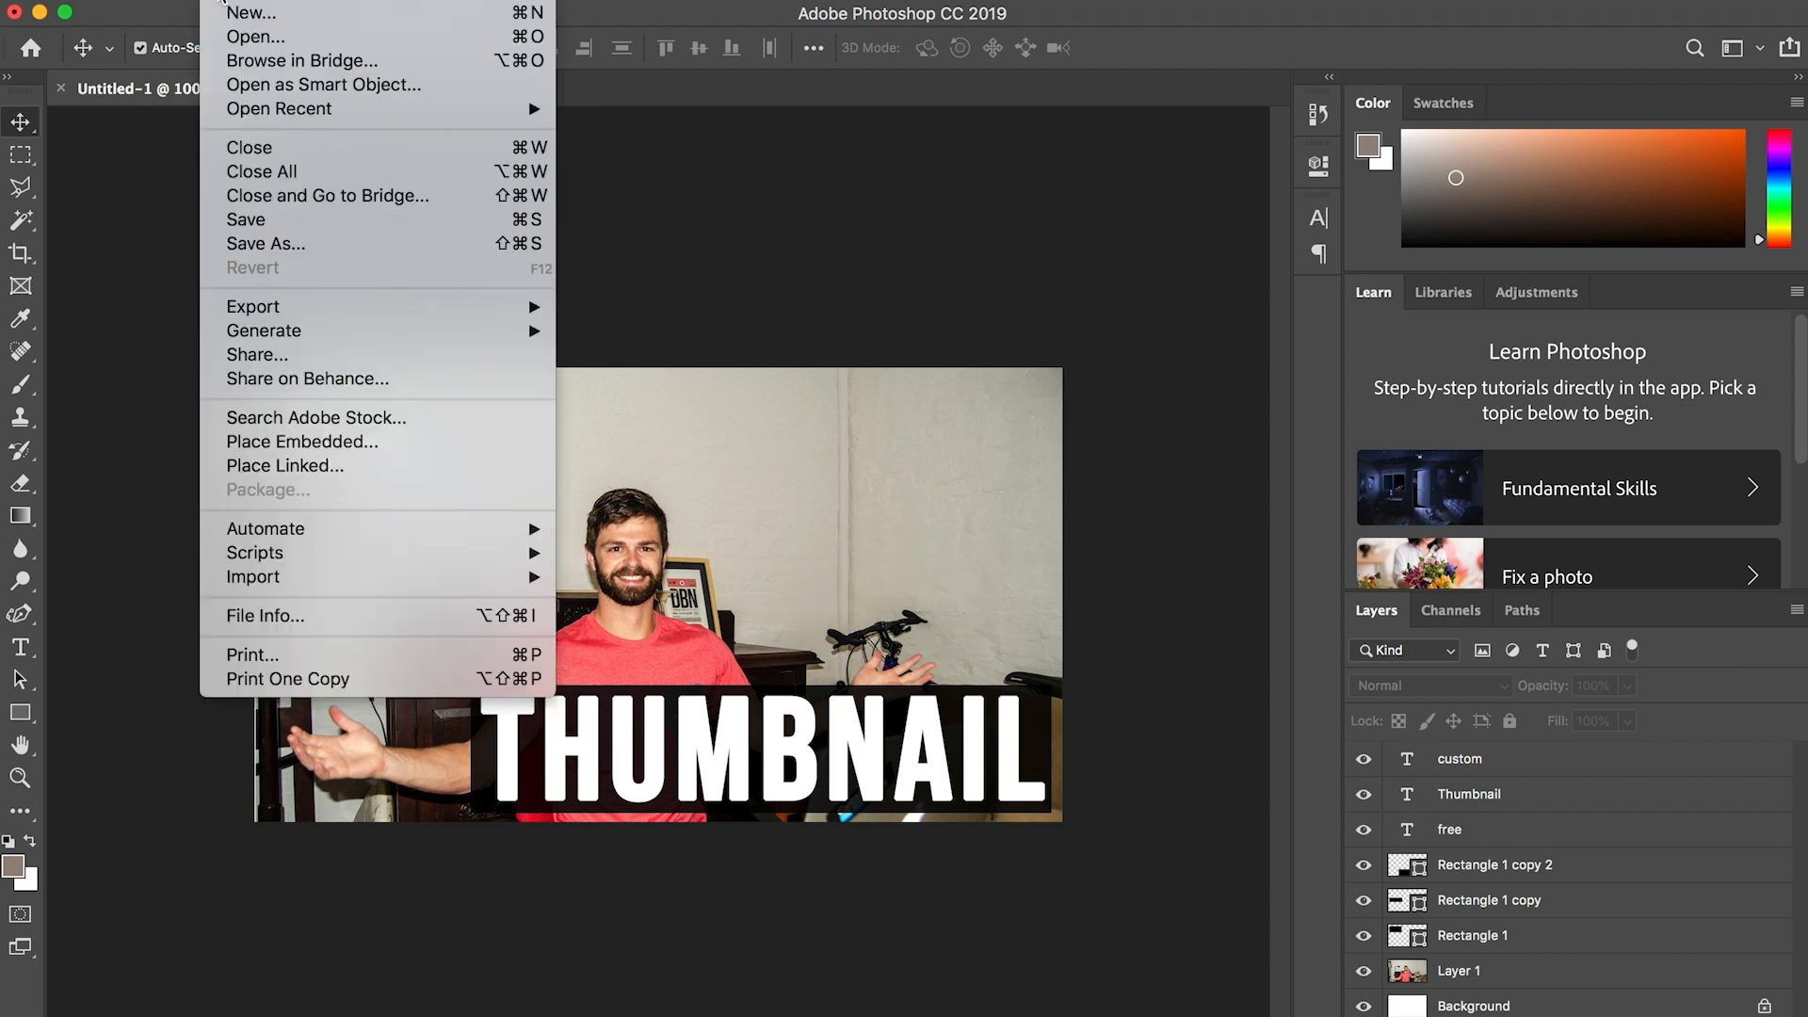
click(260, 42)
double_click(1151, 544)
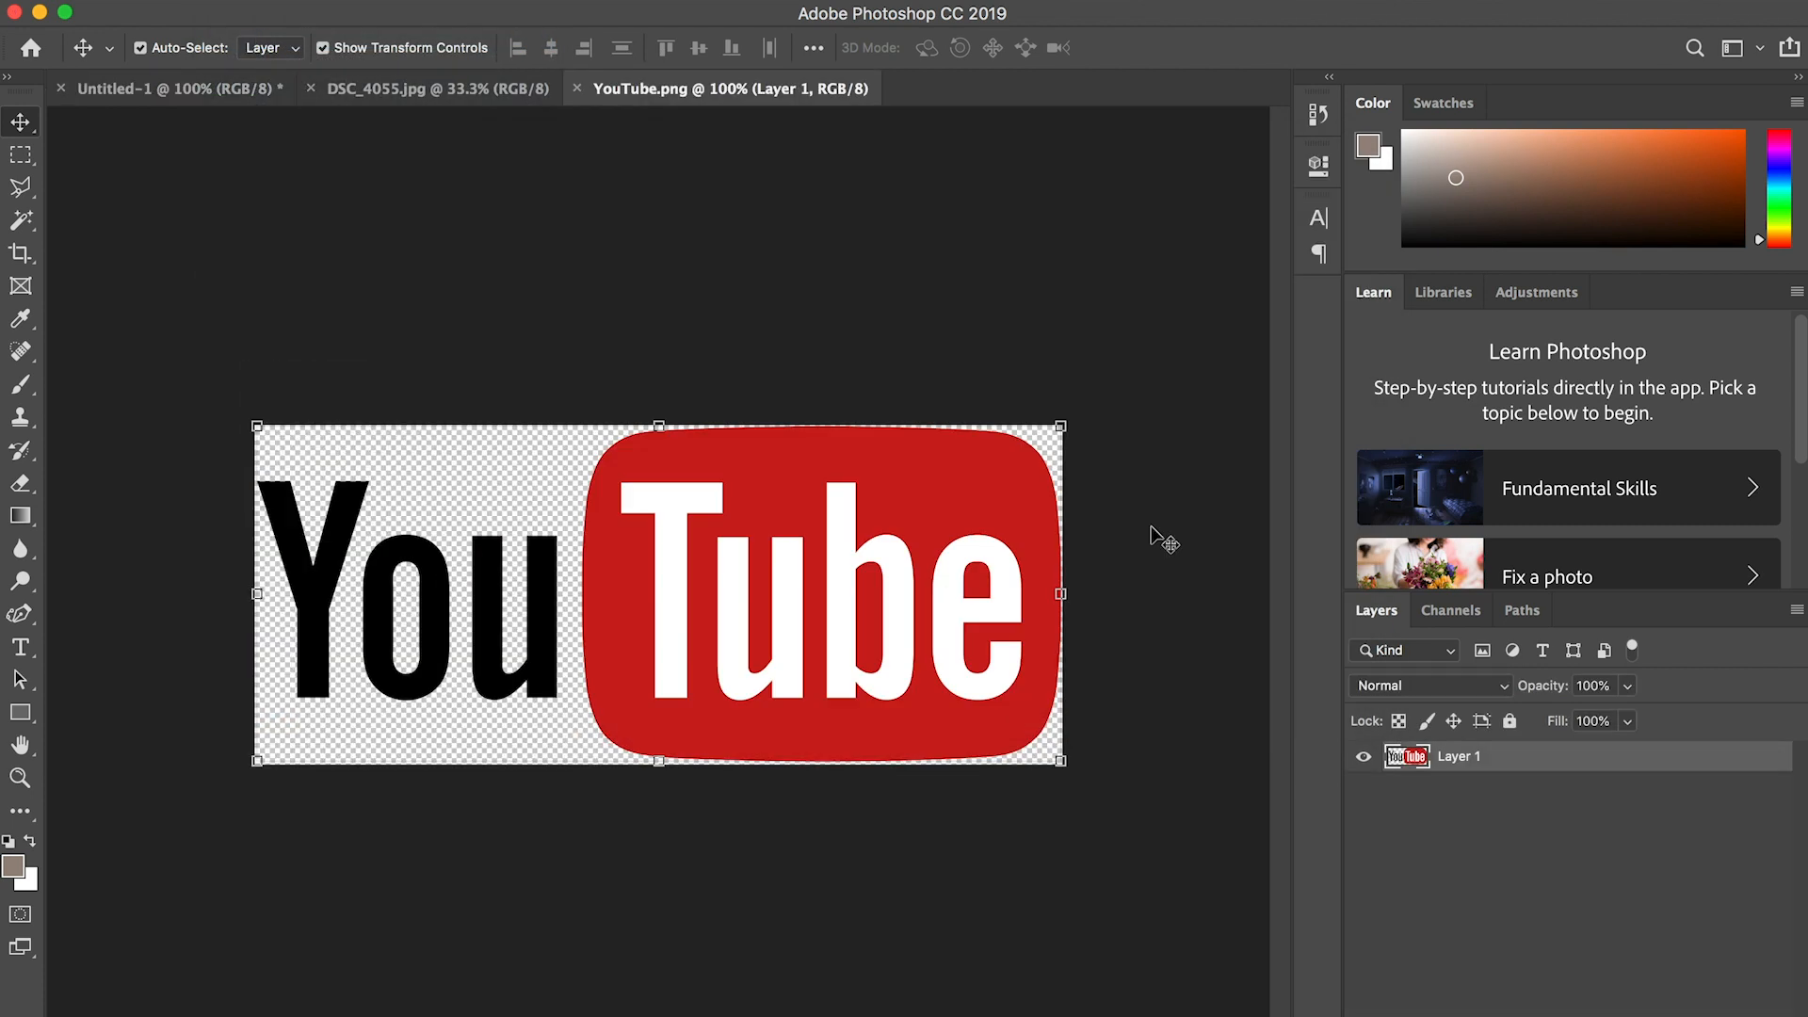
- Select and copy the entire YouTube logo and paste it into the thumbnail document as a new layer
click(21, 155)
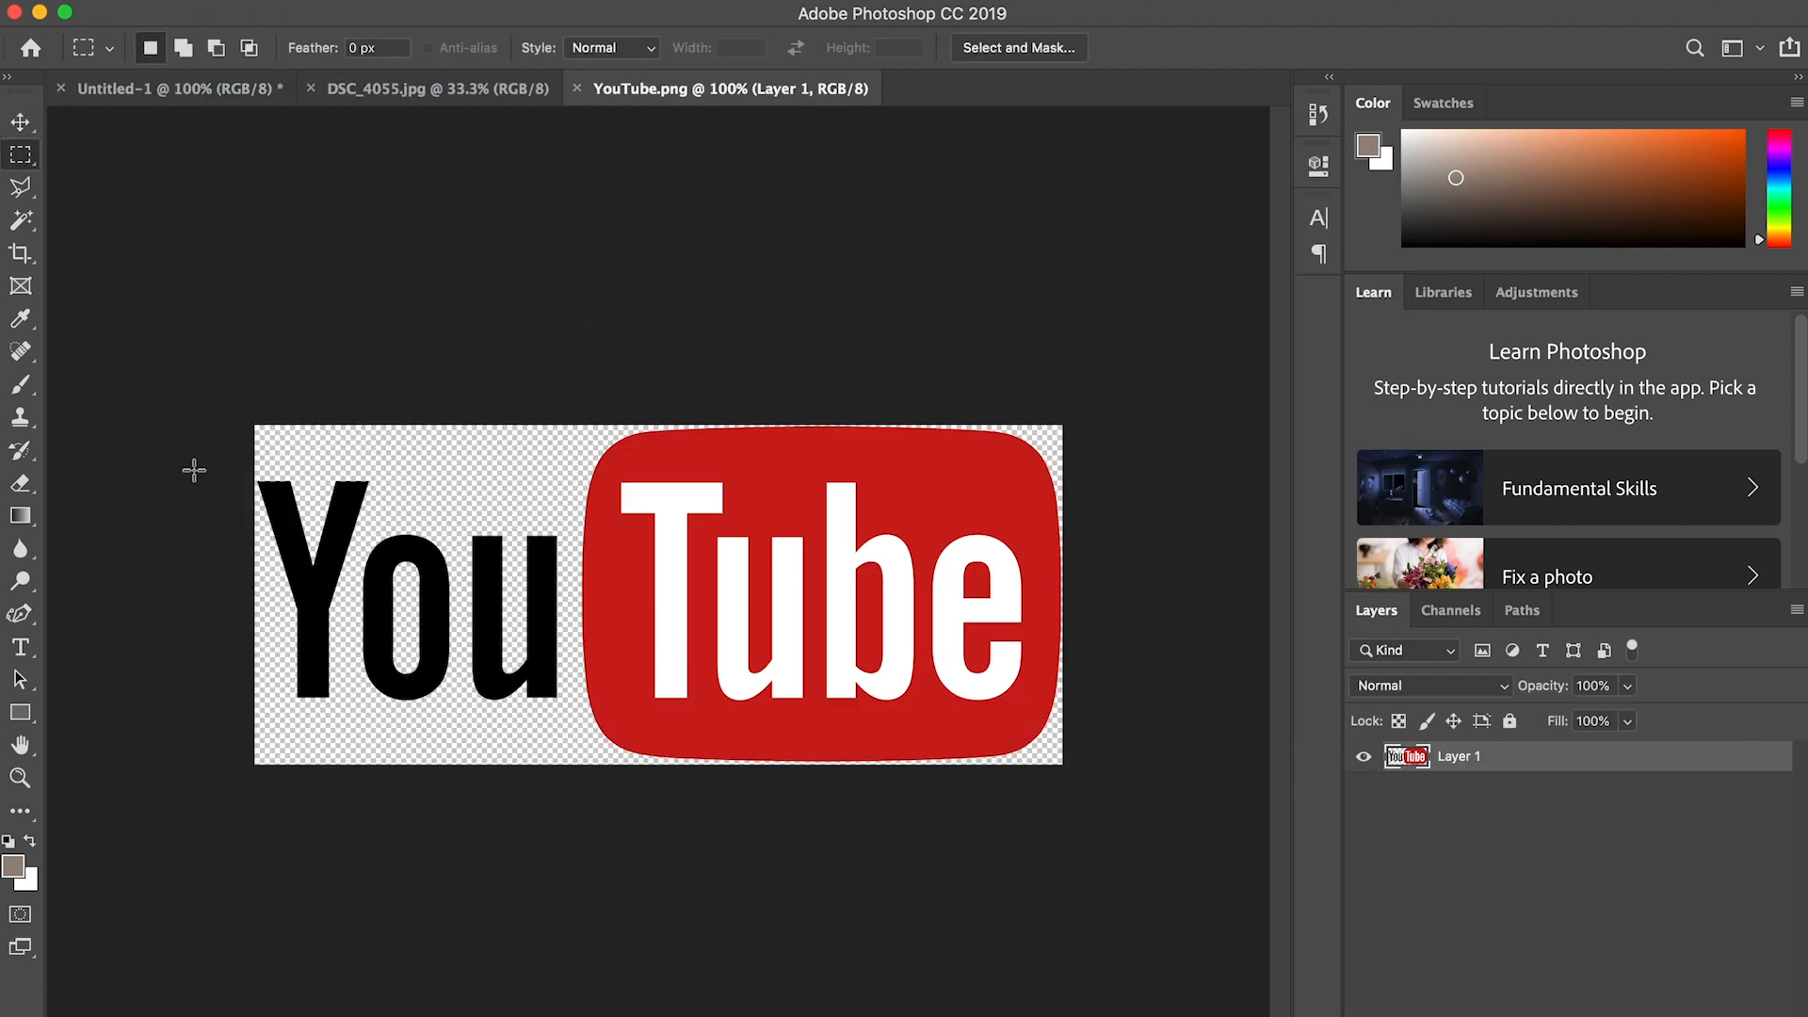
drag(230, 395, 1215, 920)
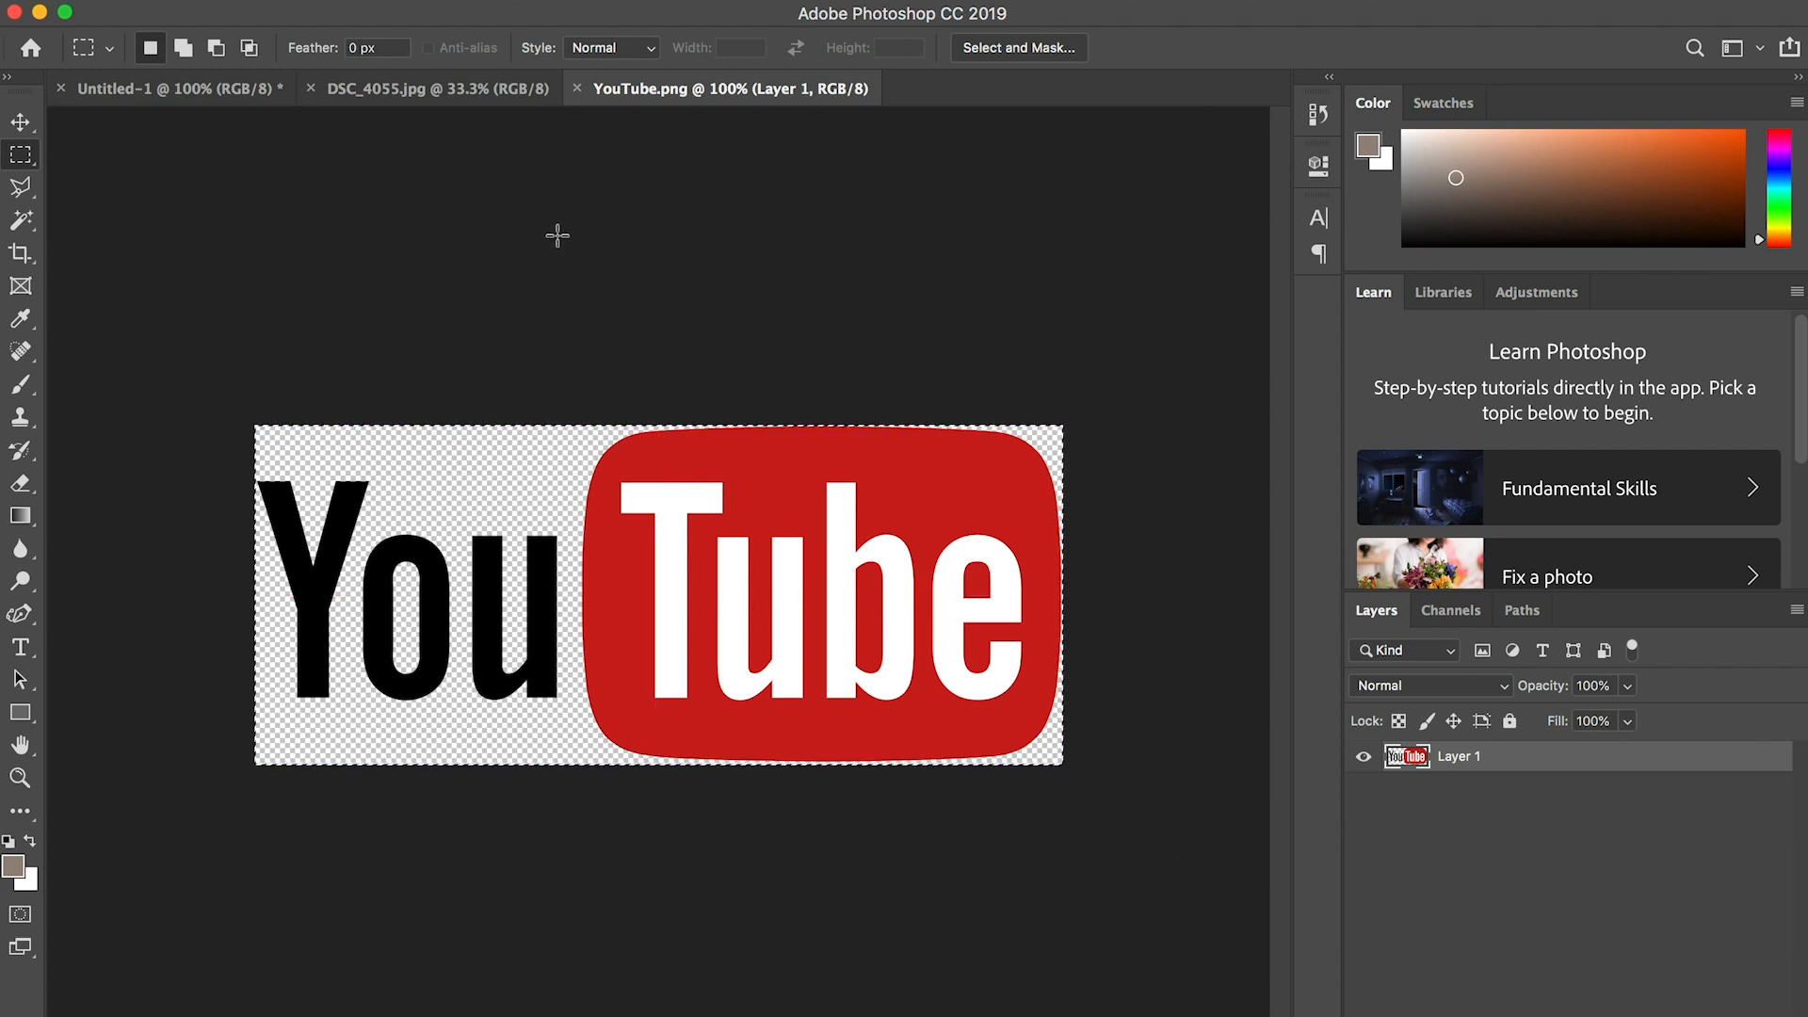
click(182, 90)
key(super+v)
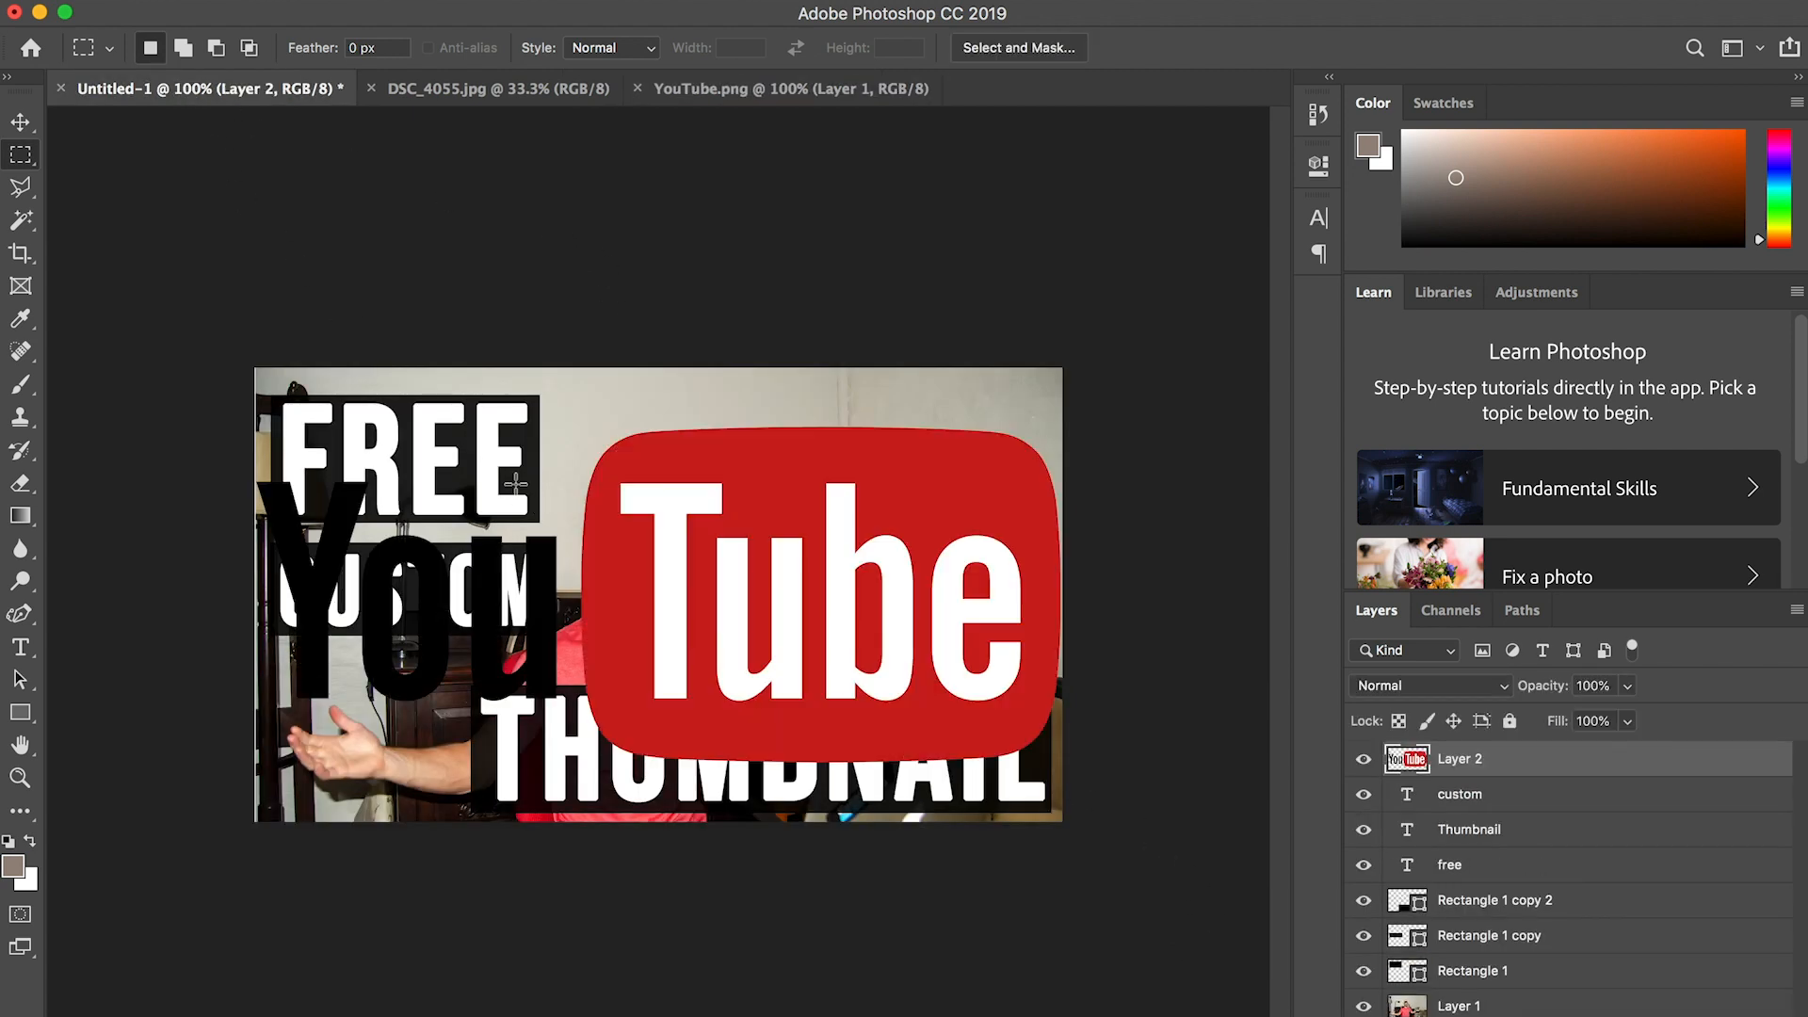
- Scale the YouTube logo to about 43% and place it in the thumbnail's upper-right corner, level with FREE
click(20, 121)
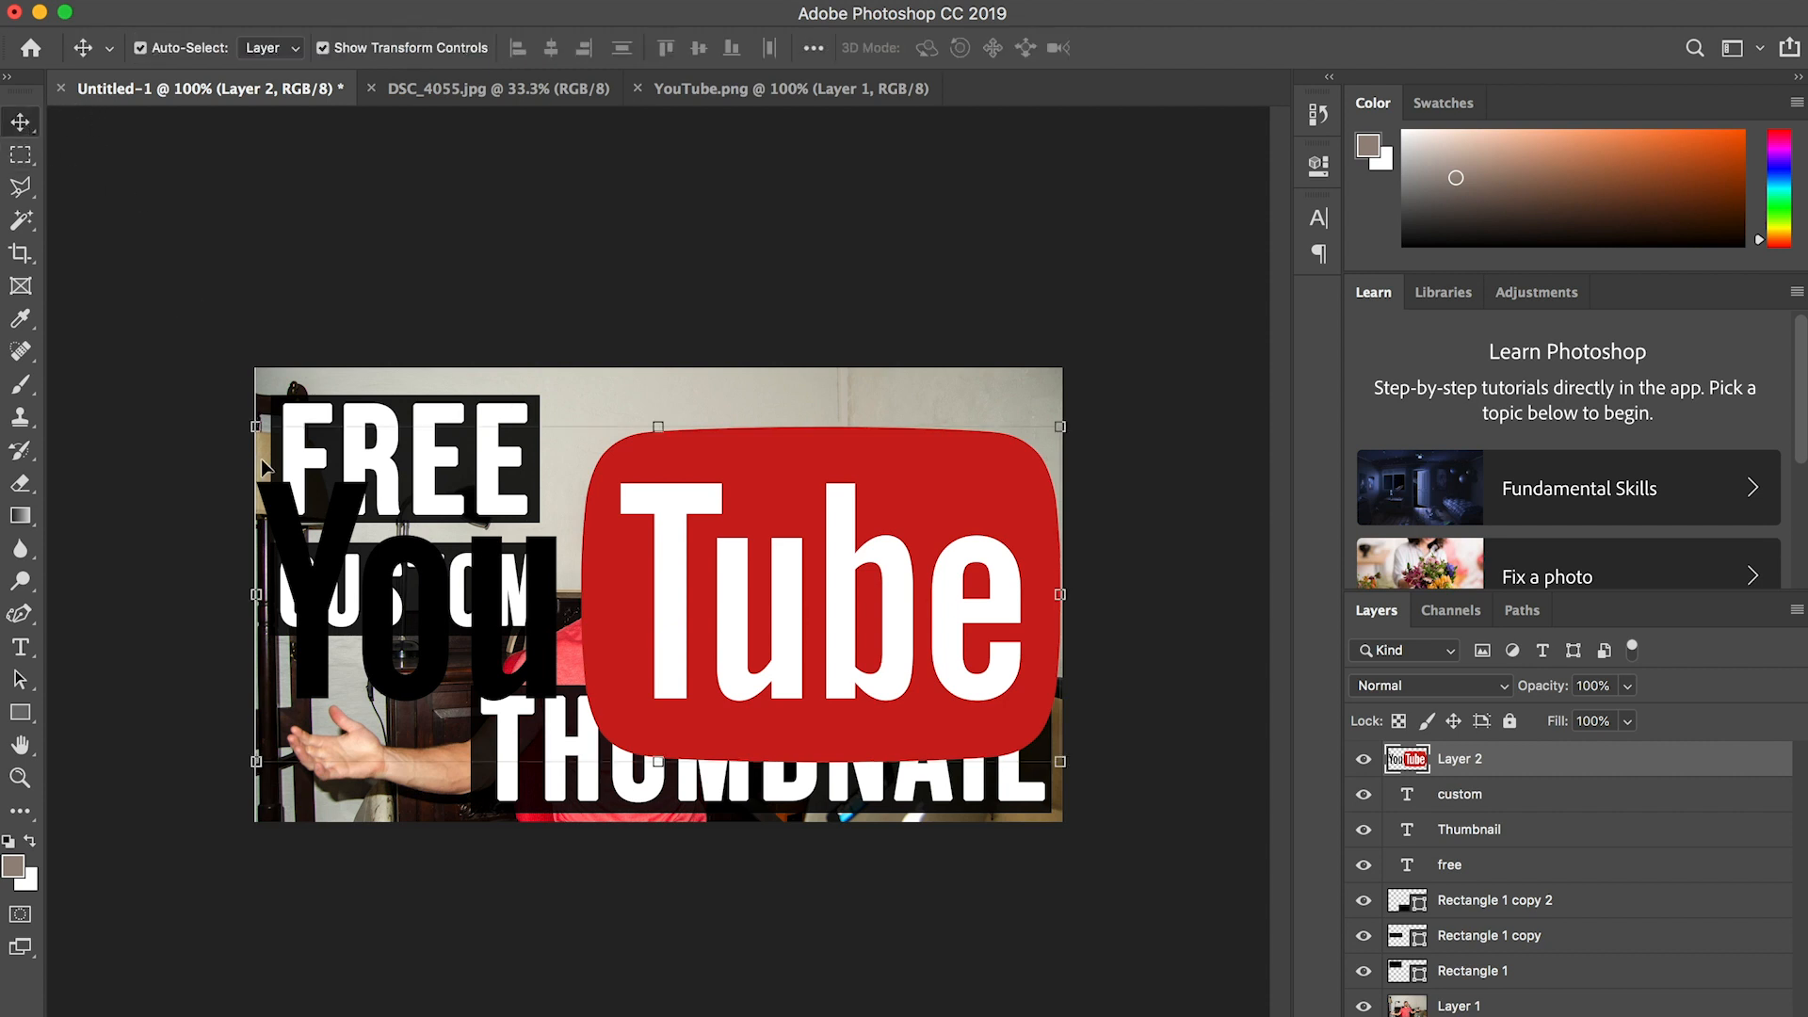
drag(248, 419, 672, 623)
drag(843, 658, 847, 453)
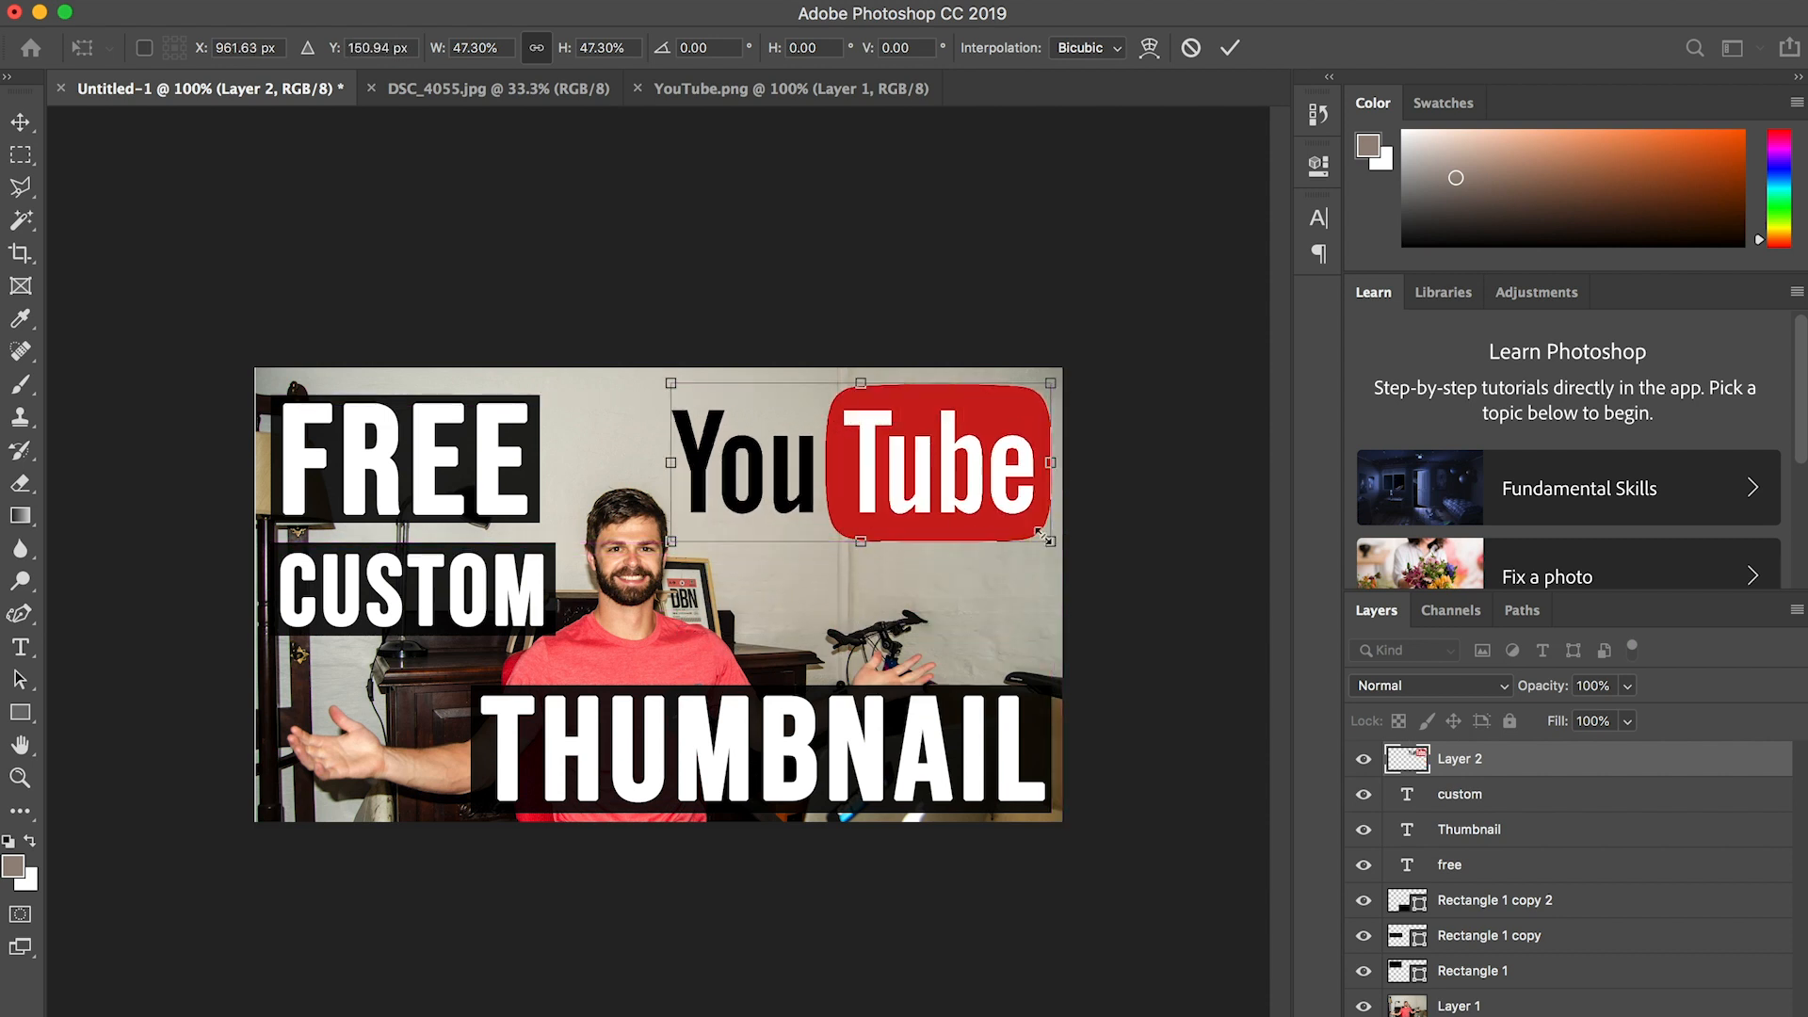
drag(1049, 540, 1019, 529)
drag(873, 461, 899, 471)
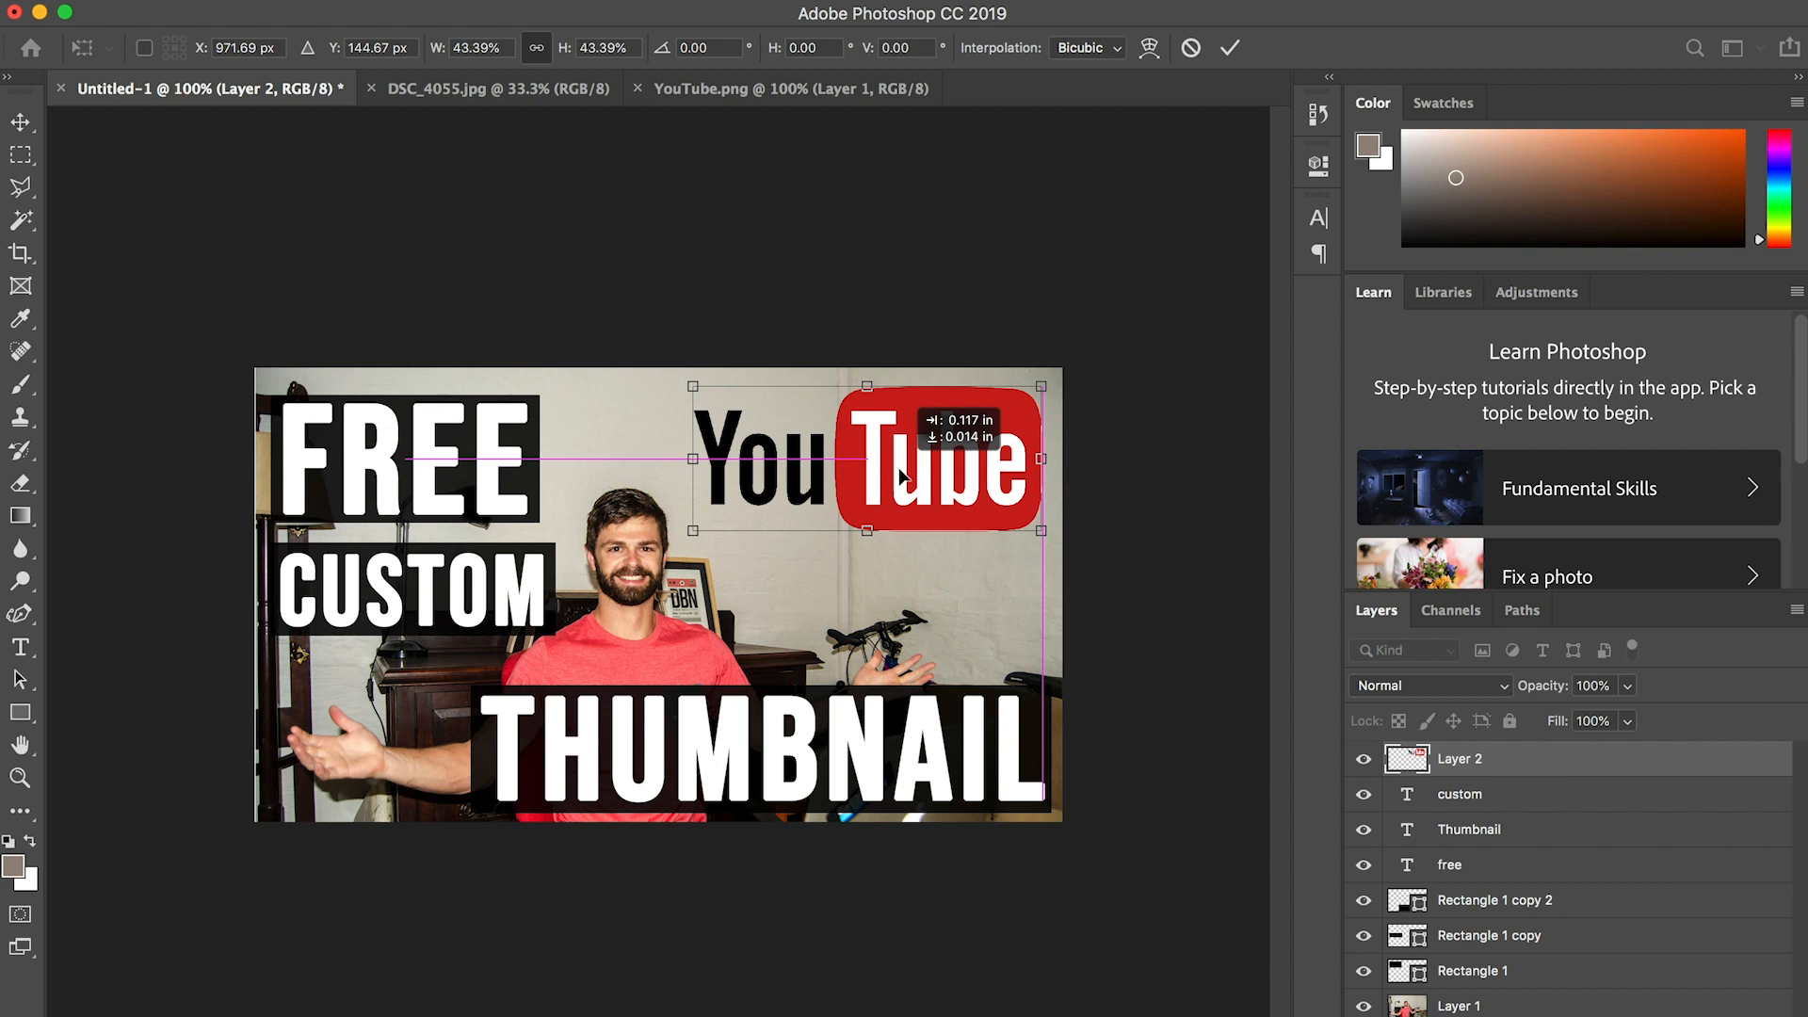
drag(899, 470, 899, 470)
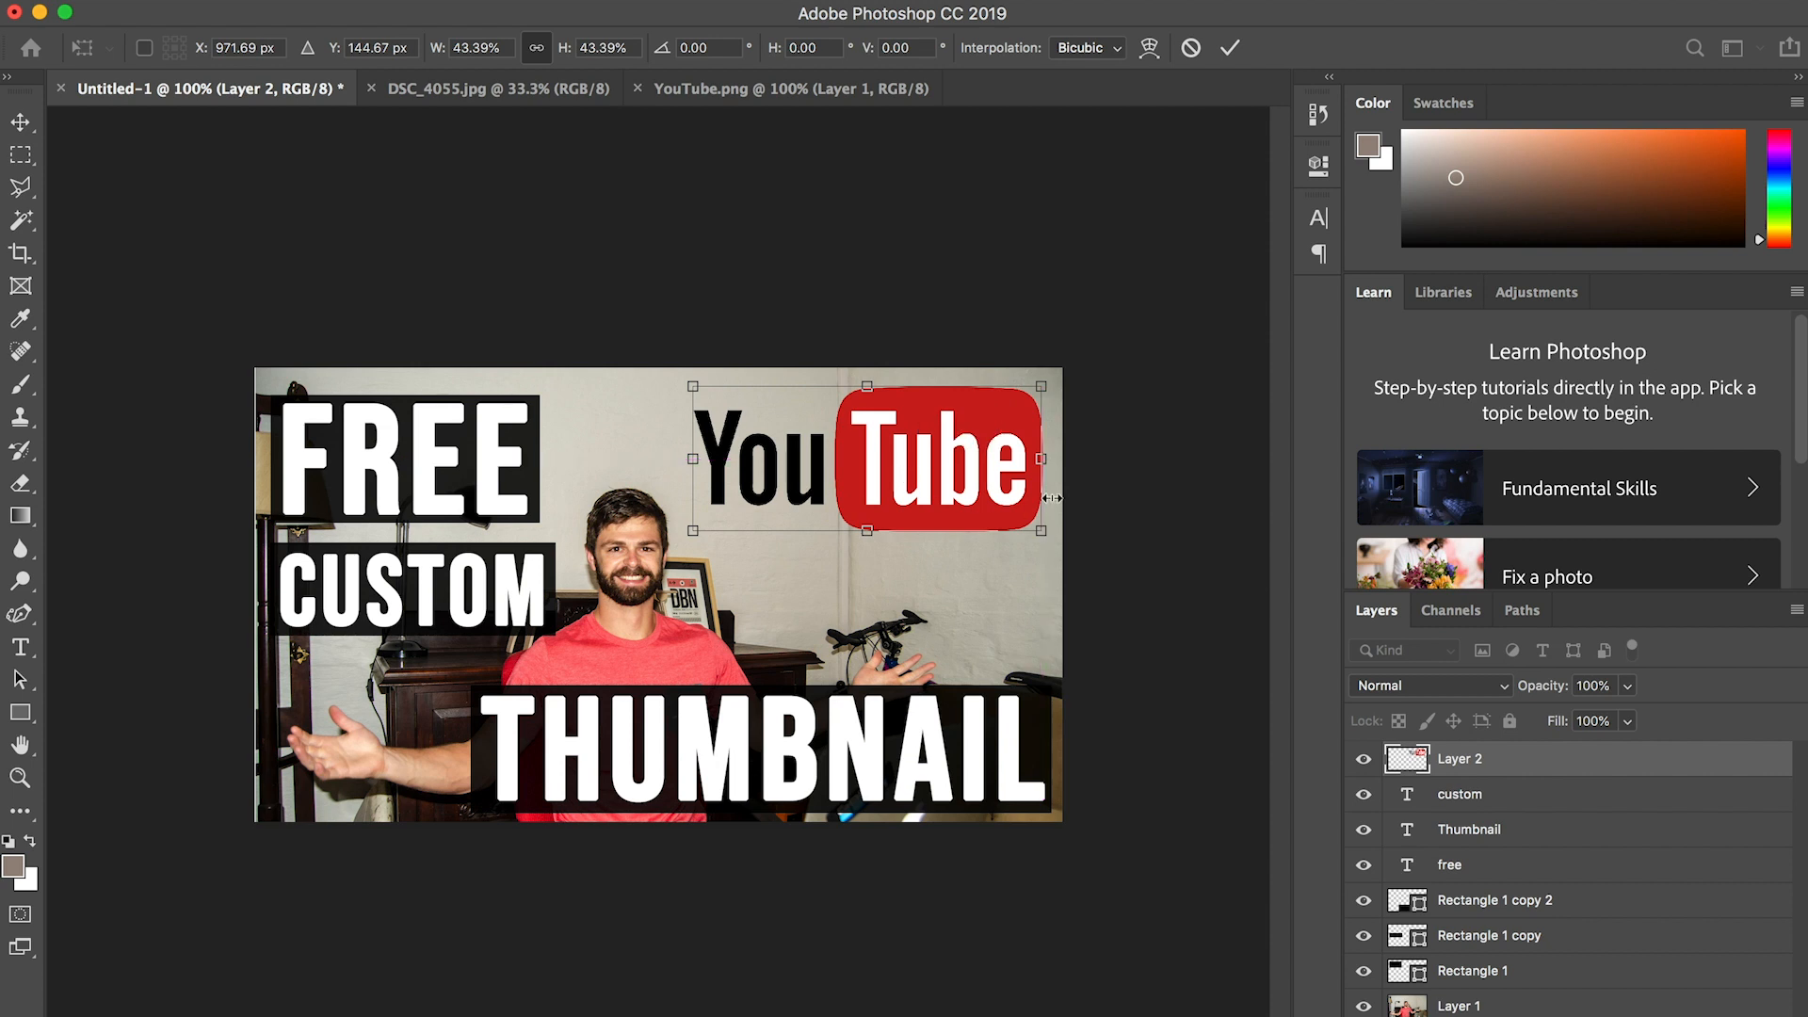
click(212, 1)
click(569, 174)
click(1233, 52)
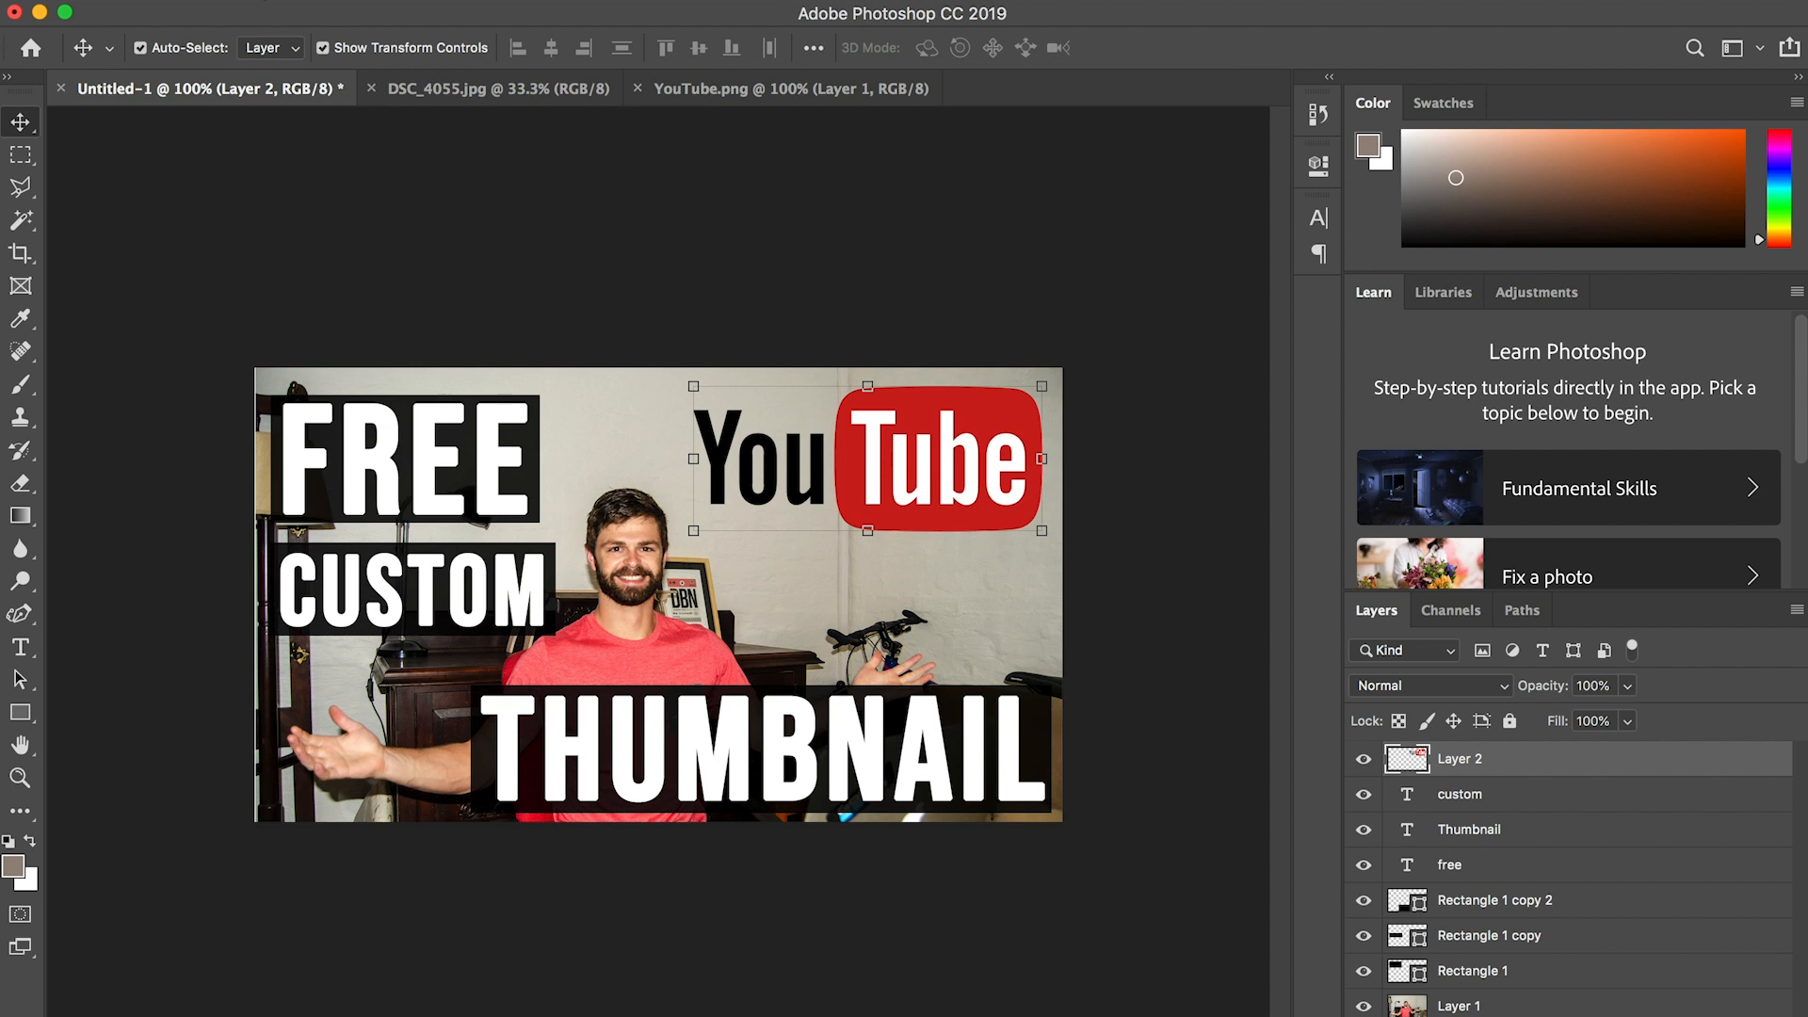
- Open the PS.png logo file as a separate document
click(221, 1)
click(247, 36)
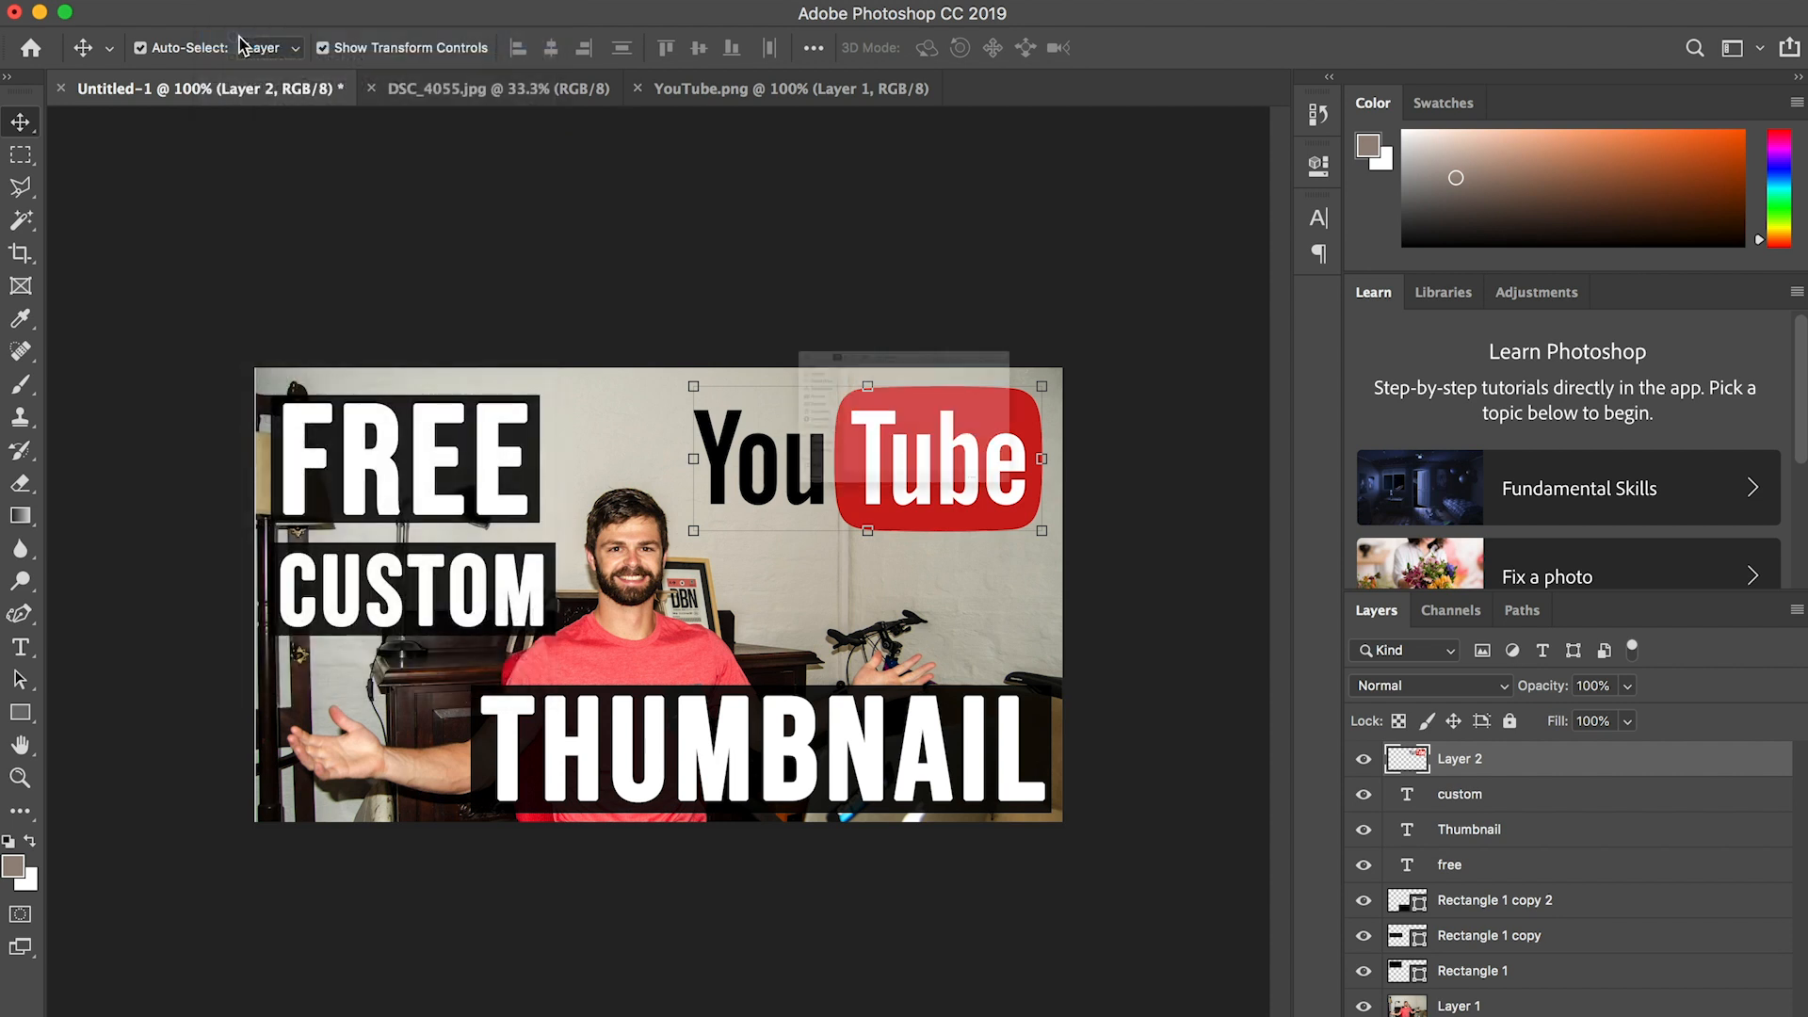
double_click(871, 553)
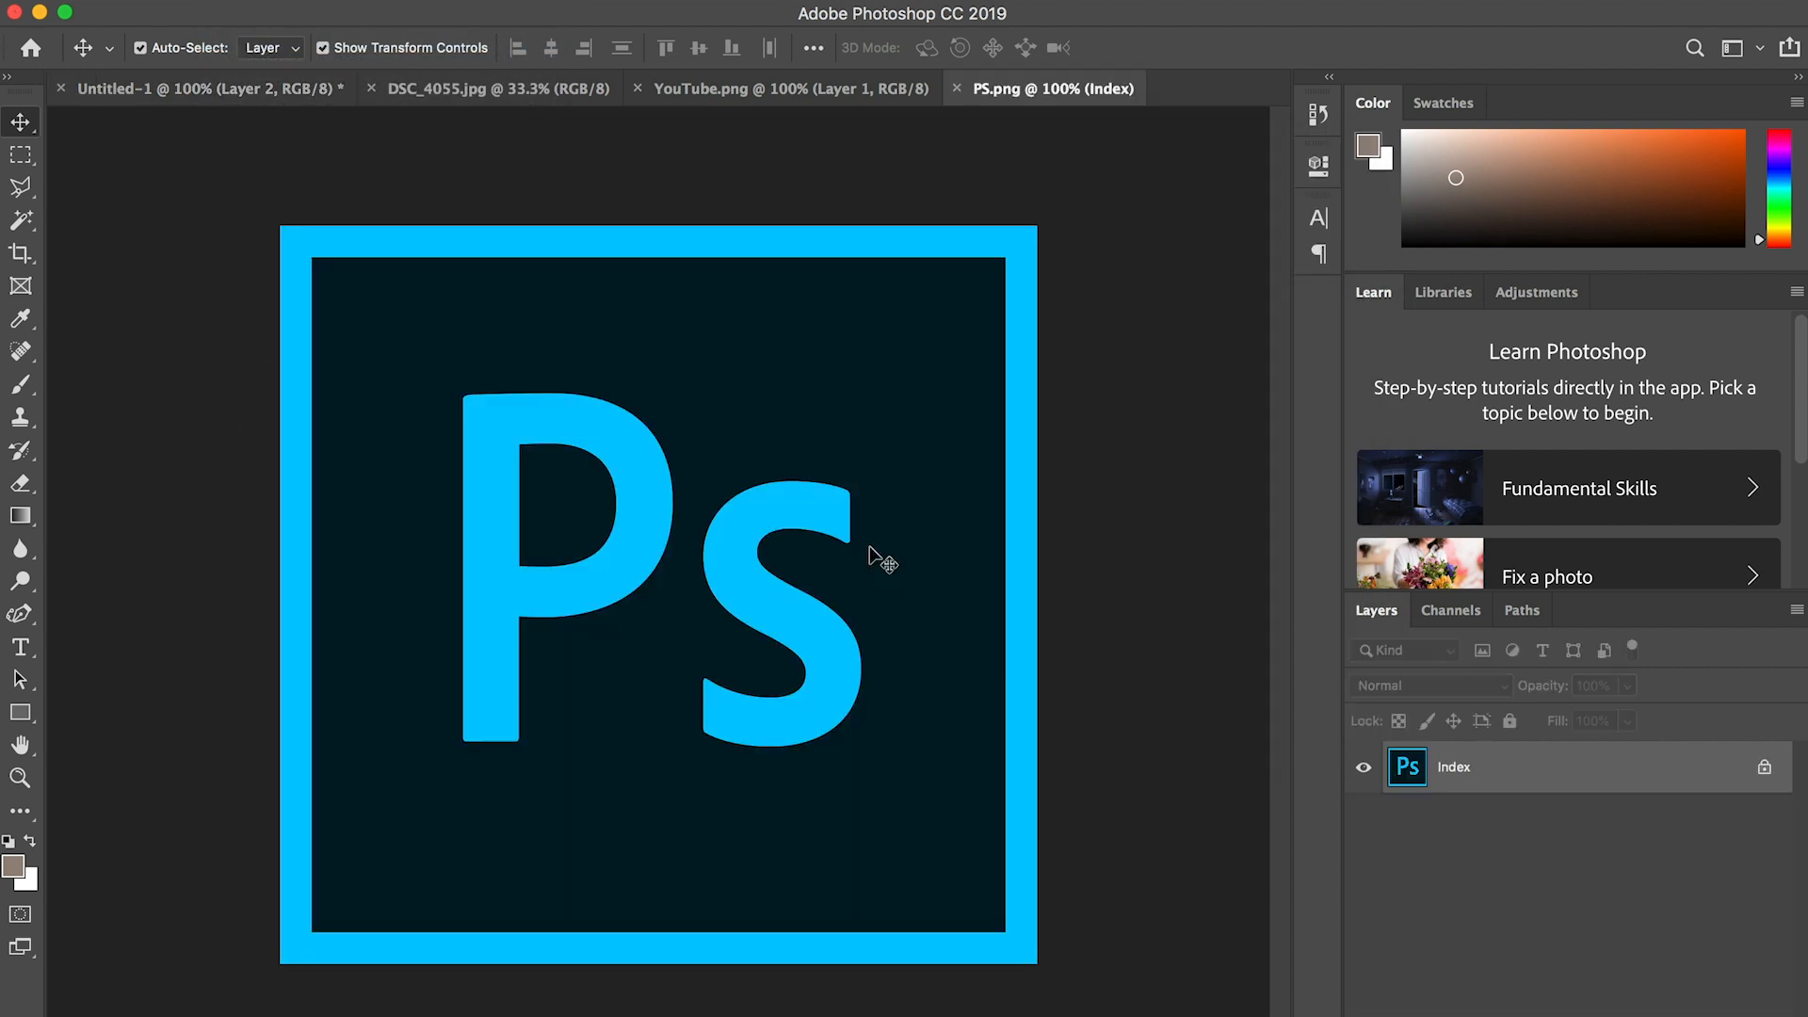
- Select and copy the entire Photoshop logo and paste it into the thumbnail document as a new layer
click(21, 154)
drag(280, 226, 1037, 963)
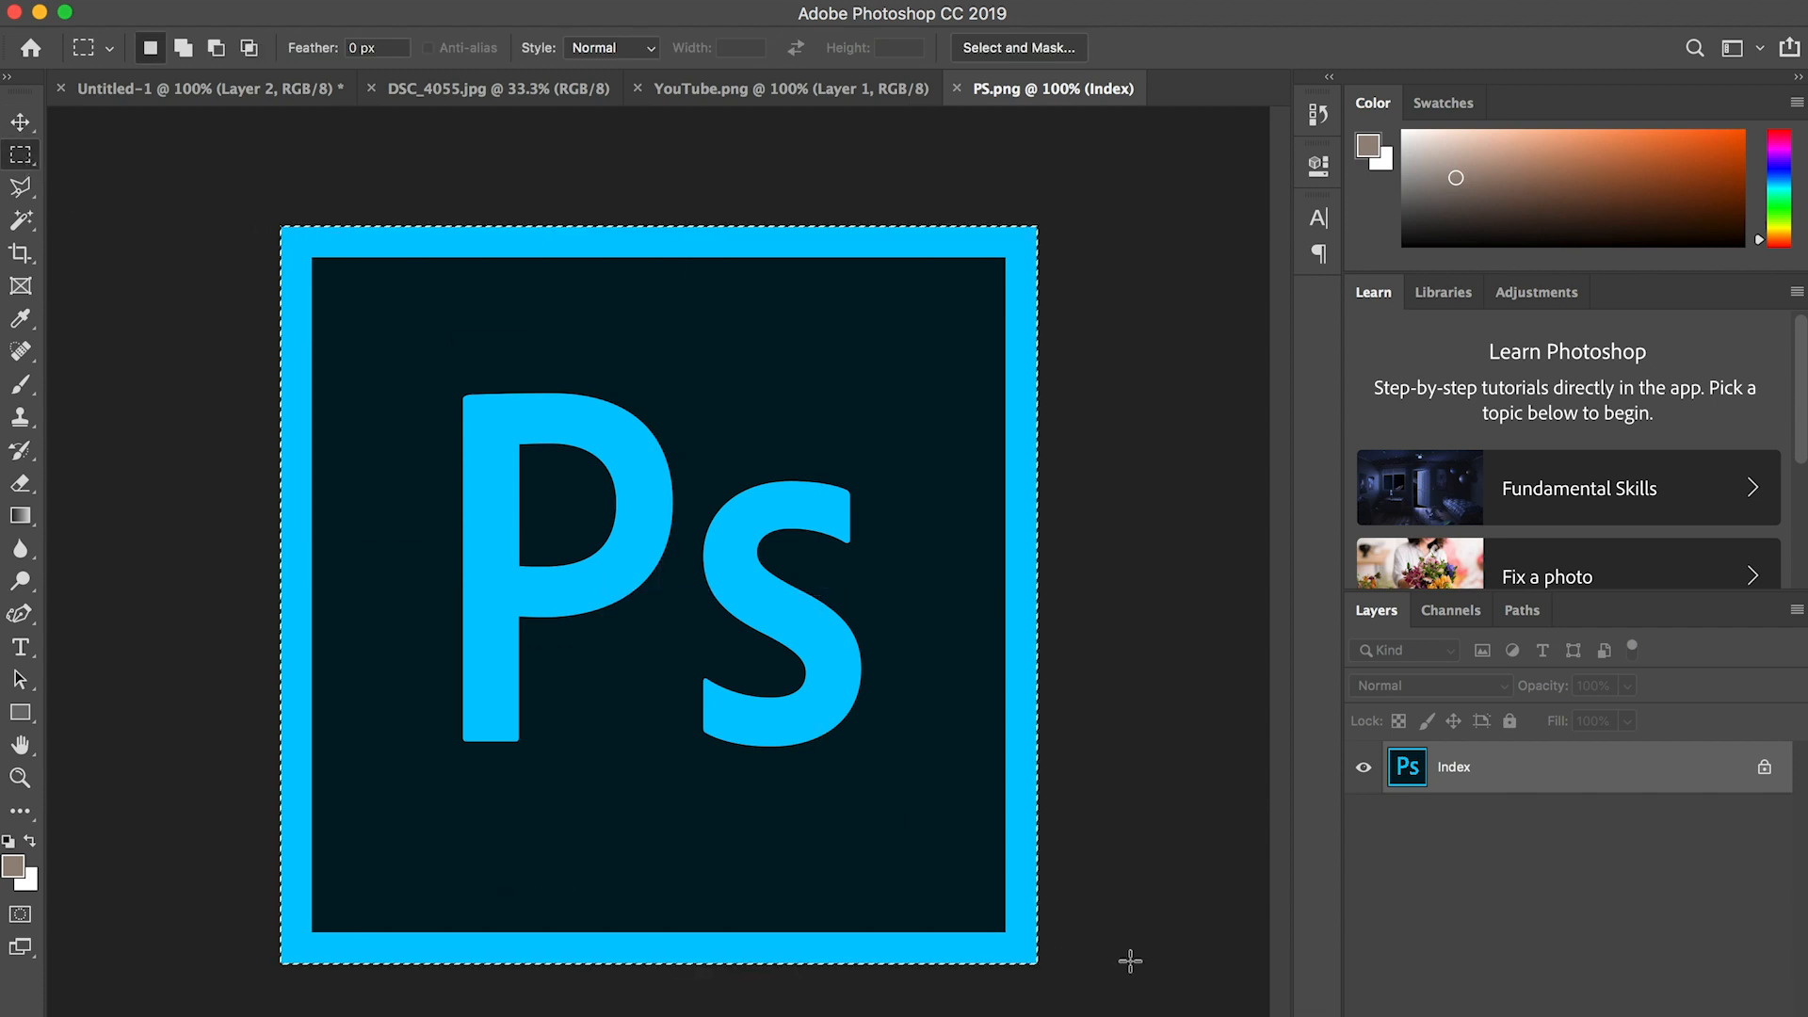
click(280, 89)
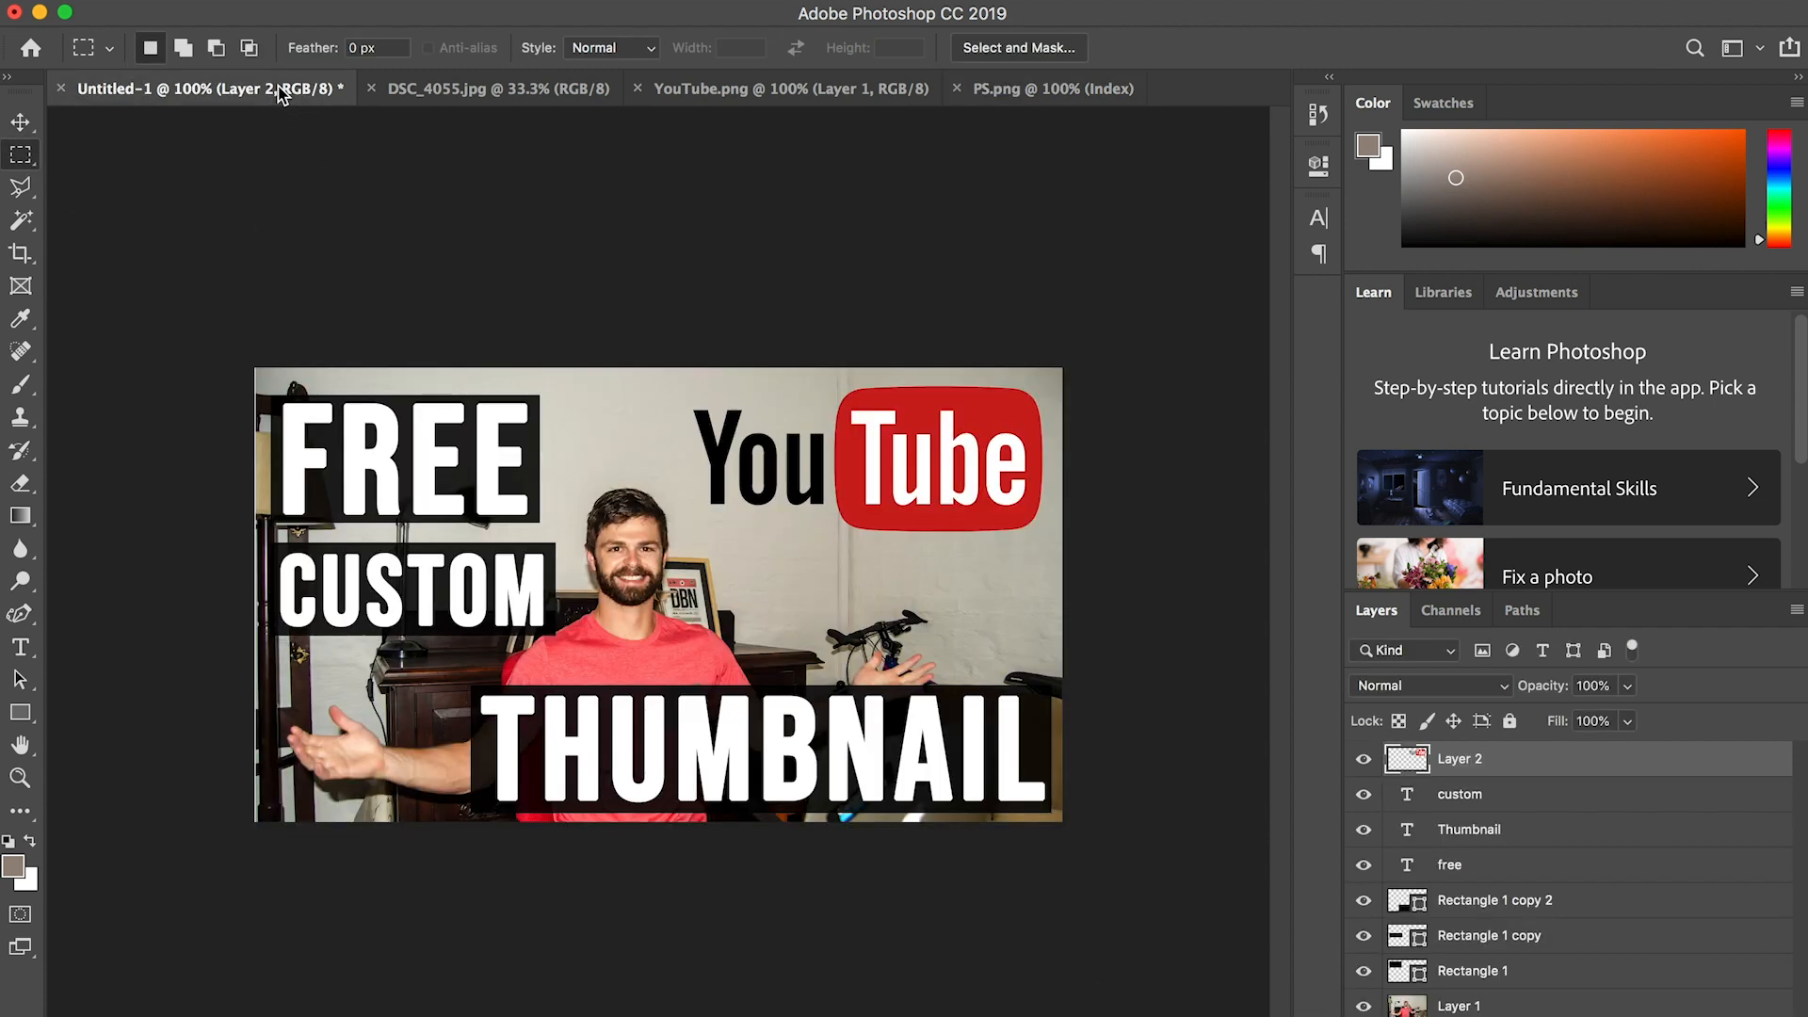
key(super+v)
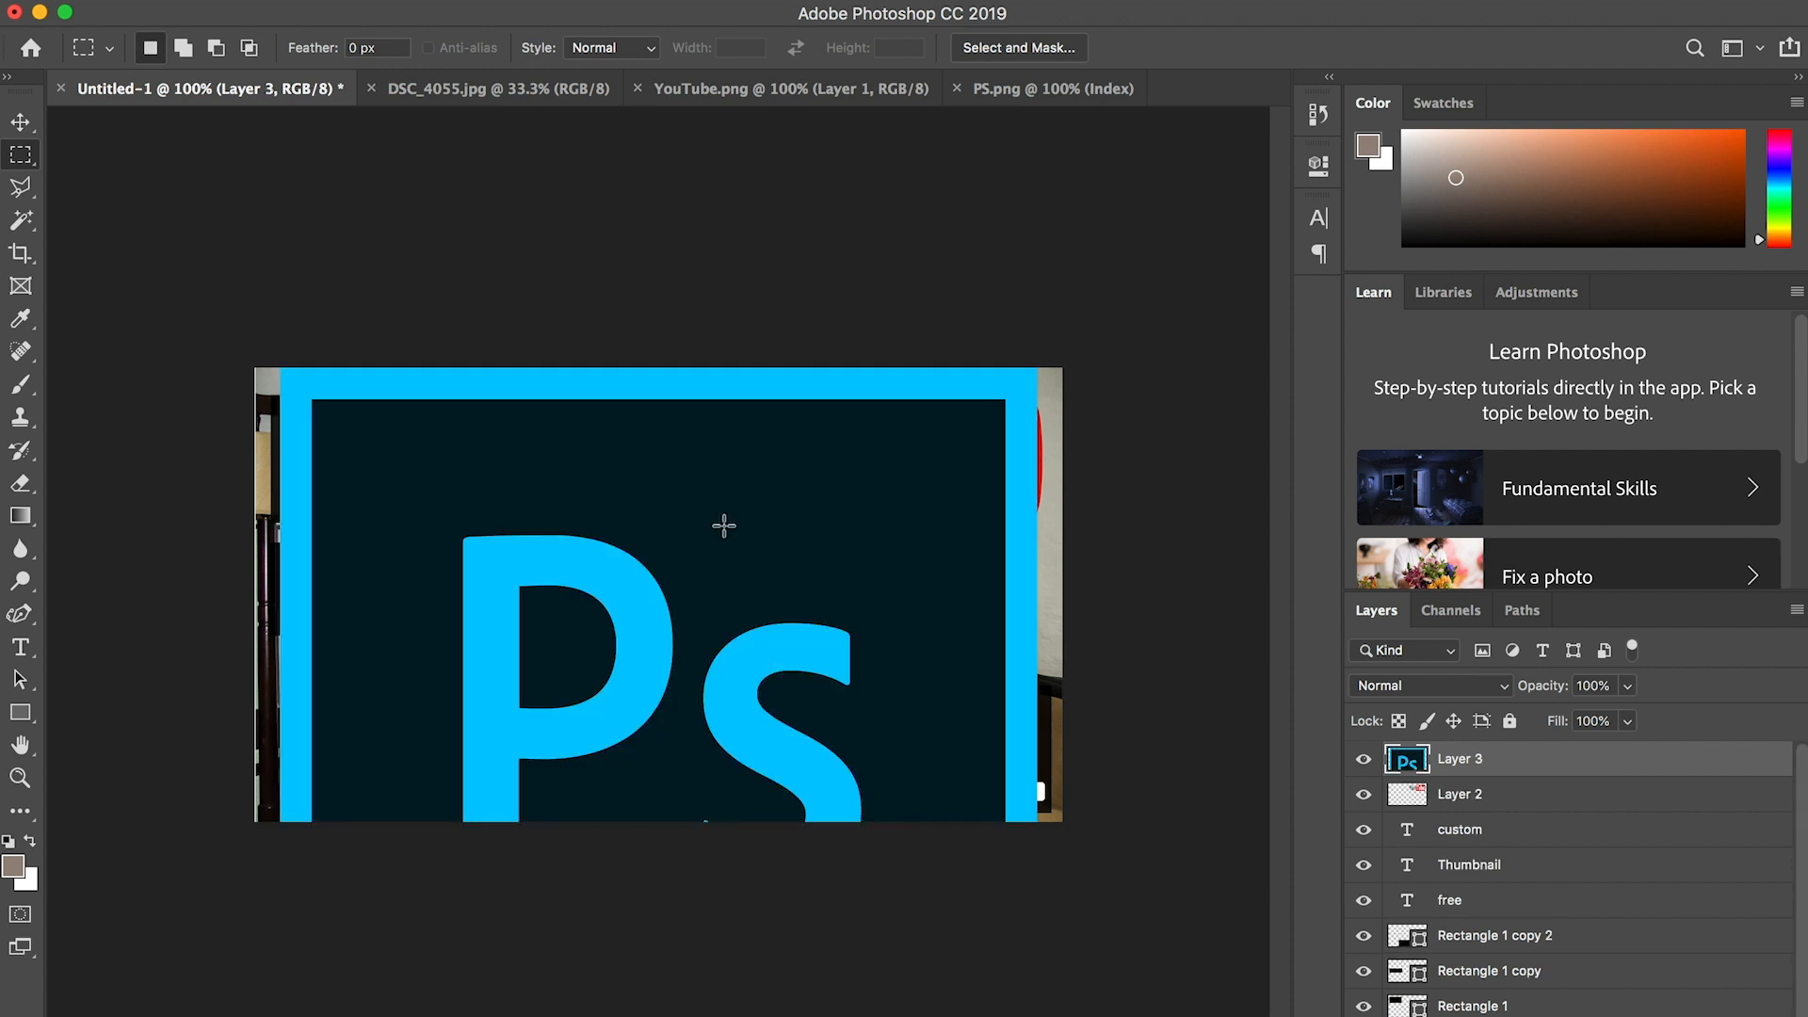
- Scale the Photoshop logo to about 19% and place it between the YouTube logo and the THUMBNAIL text
click(20, 122)
drag(280, 368, 811, 603)
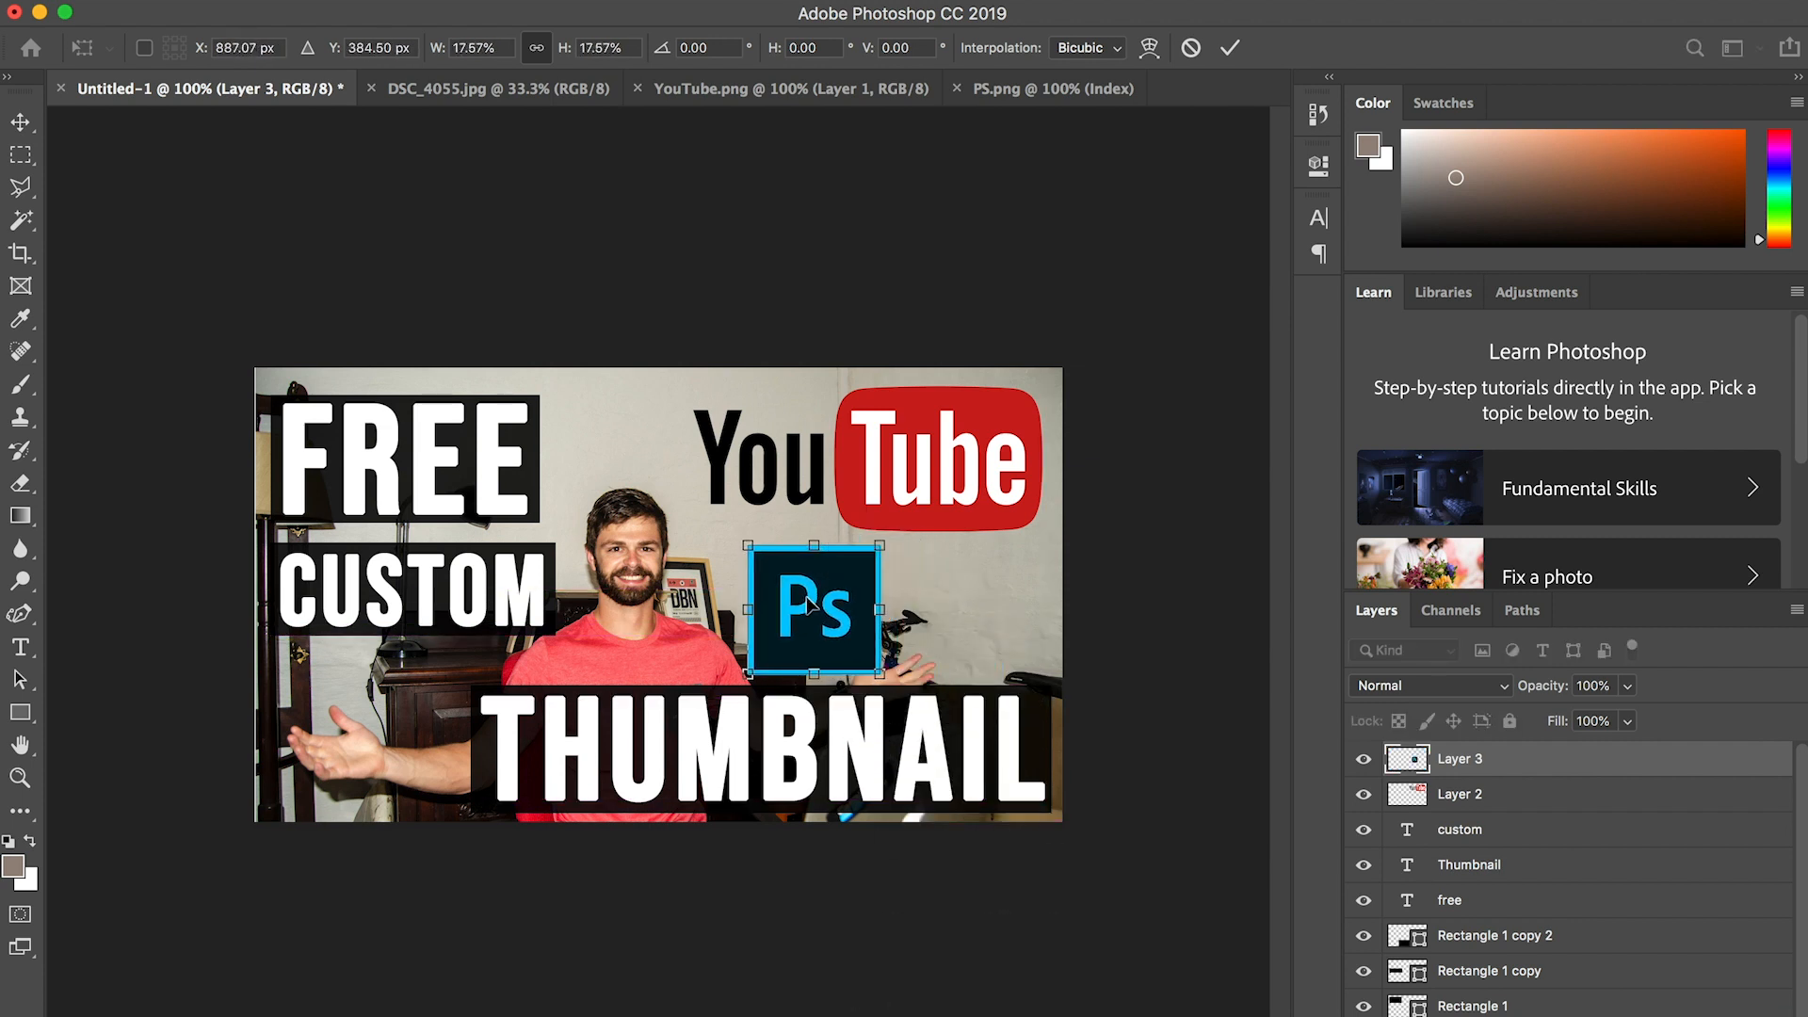
mouse_move(882, 672)
mouse_down()
mouse_move(895, 686)
mouse_move(836, 648)
mouse_move(905, 648)
mouse_up()
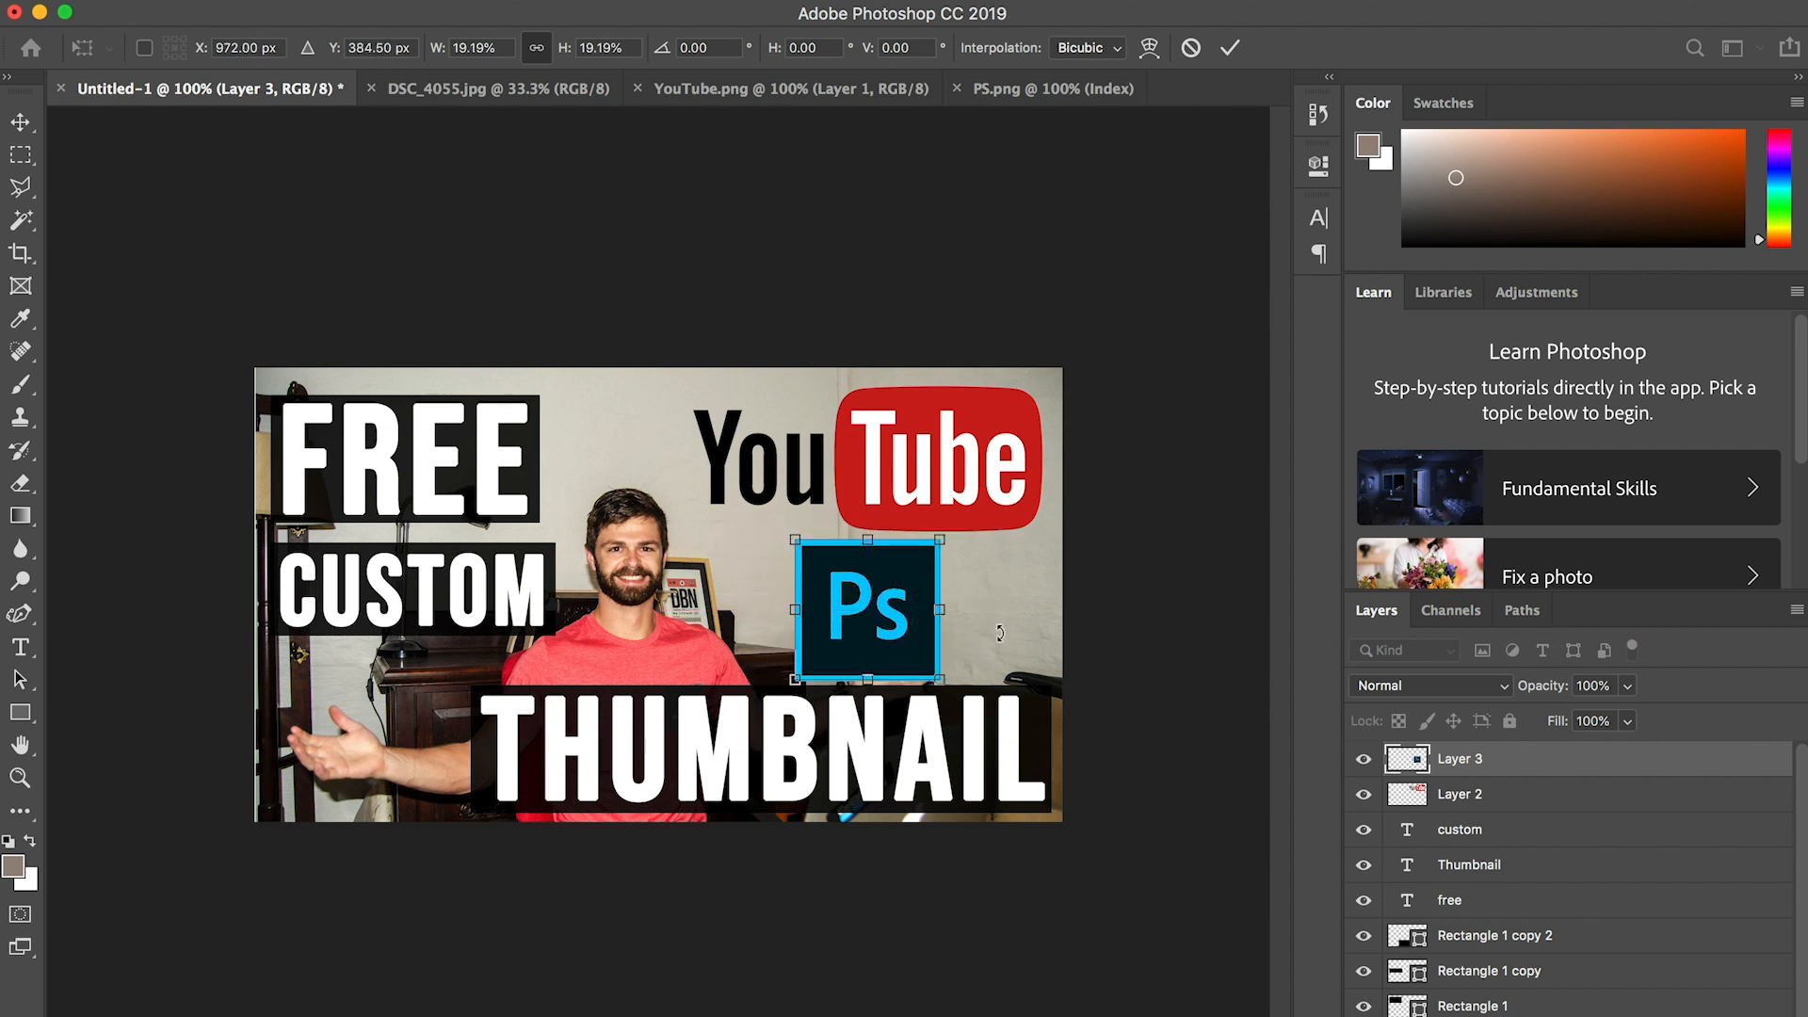
click(1157, 599)
- Nudge the YouTube logo up and slightly left to widen the gap above the Photoshop logo
click(854, 457)
key(Up)
key(Up)
key(Up)
key(Up)
key(Up)
key(Up)
key(Up)
key(Left)
key(Left)
key(Left)
key(Up)
key(Up)
key(Up)
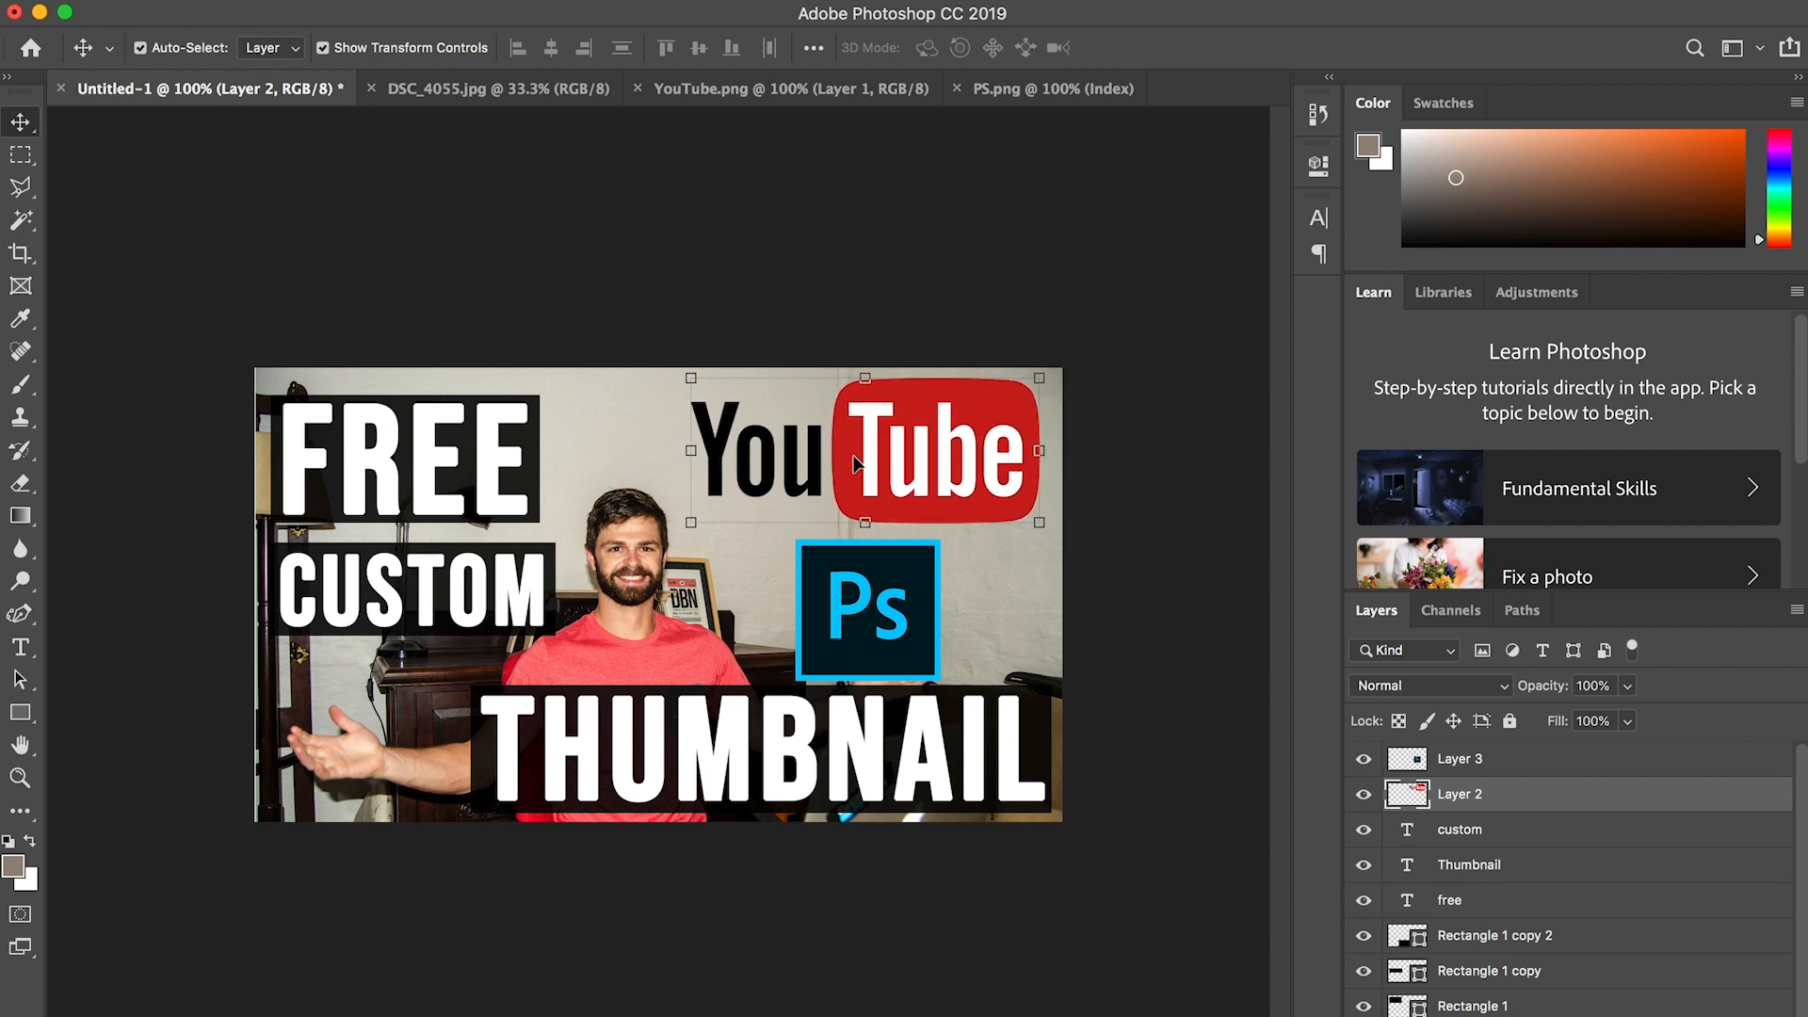
- Enlarge the Photoshop logo slightly so it fills the gap between the YouTube logo and the THUMBNAIL box
click(874, 607)
drag(942, 542, 948, 530)
key(Return)
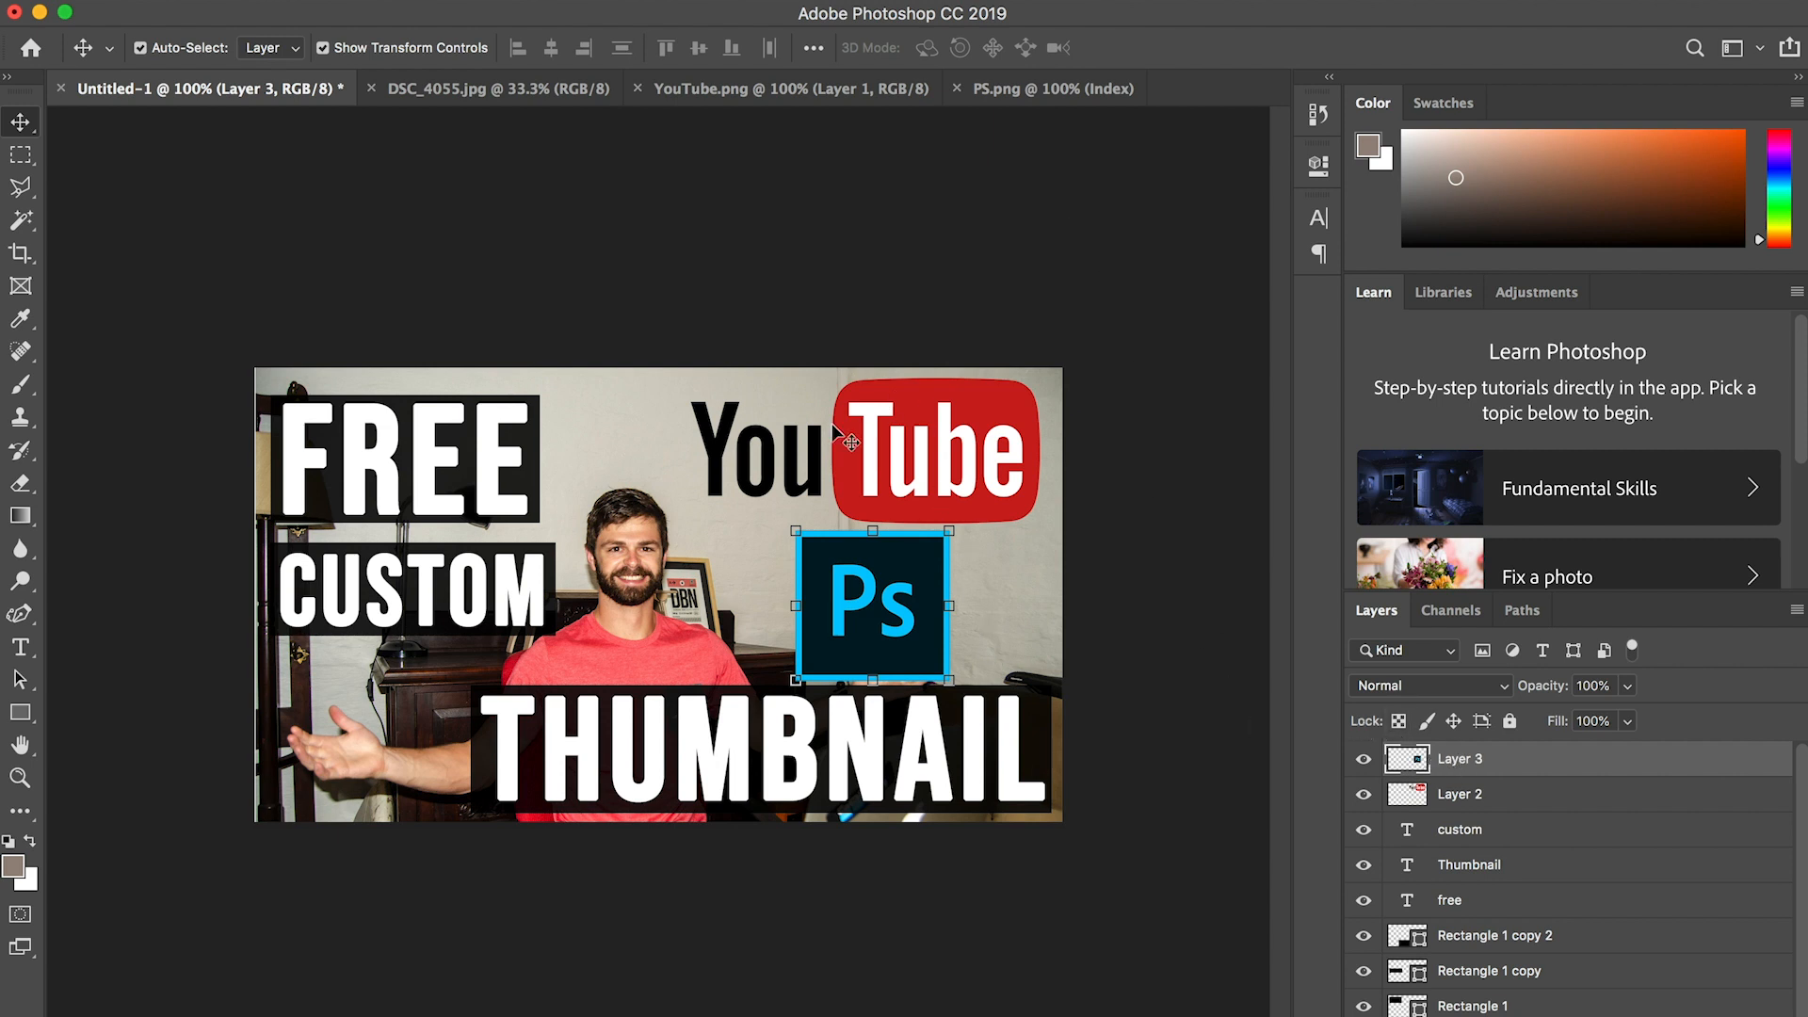
- Add an Outer Glow layer style with a size of 73 px to the Photoshop logo layer
right_click(1464, 761)
click(1186, 30)
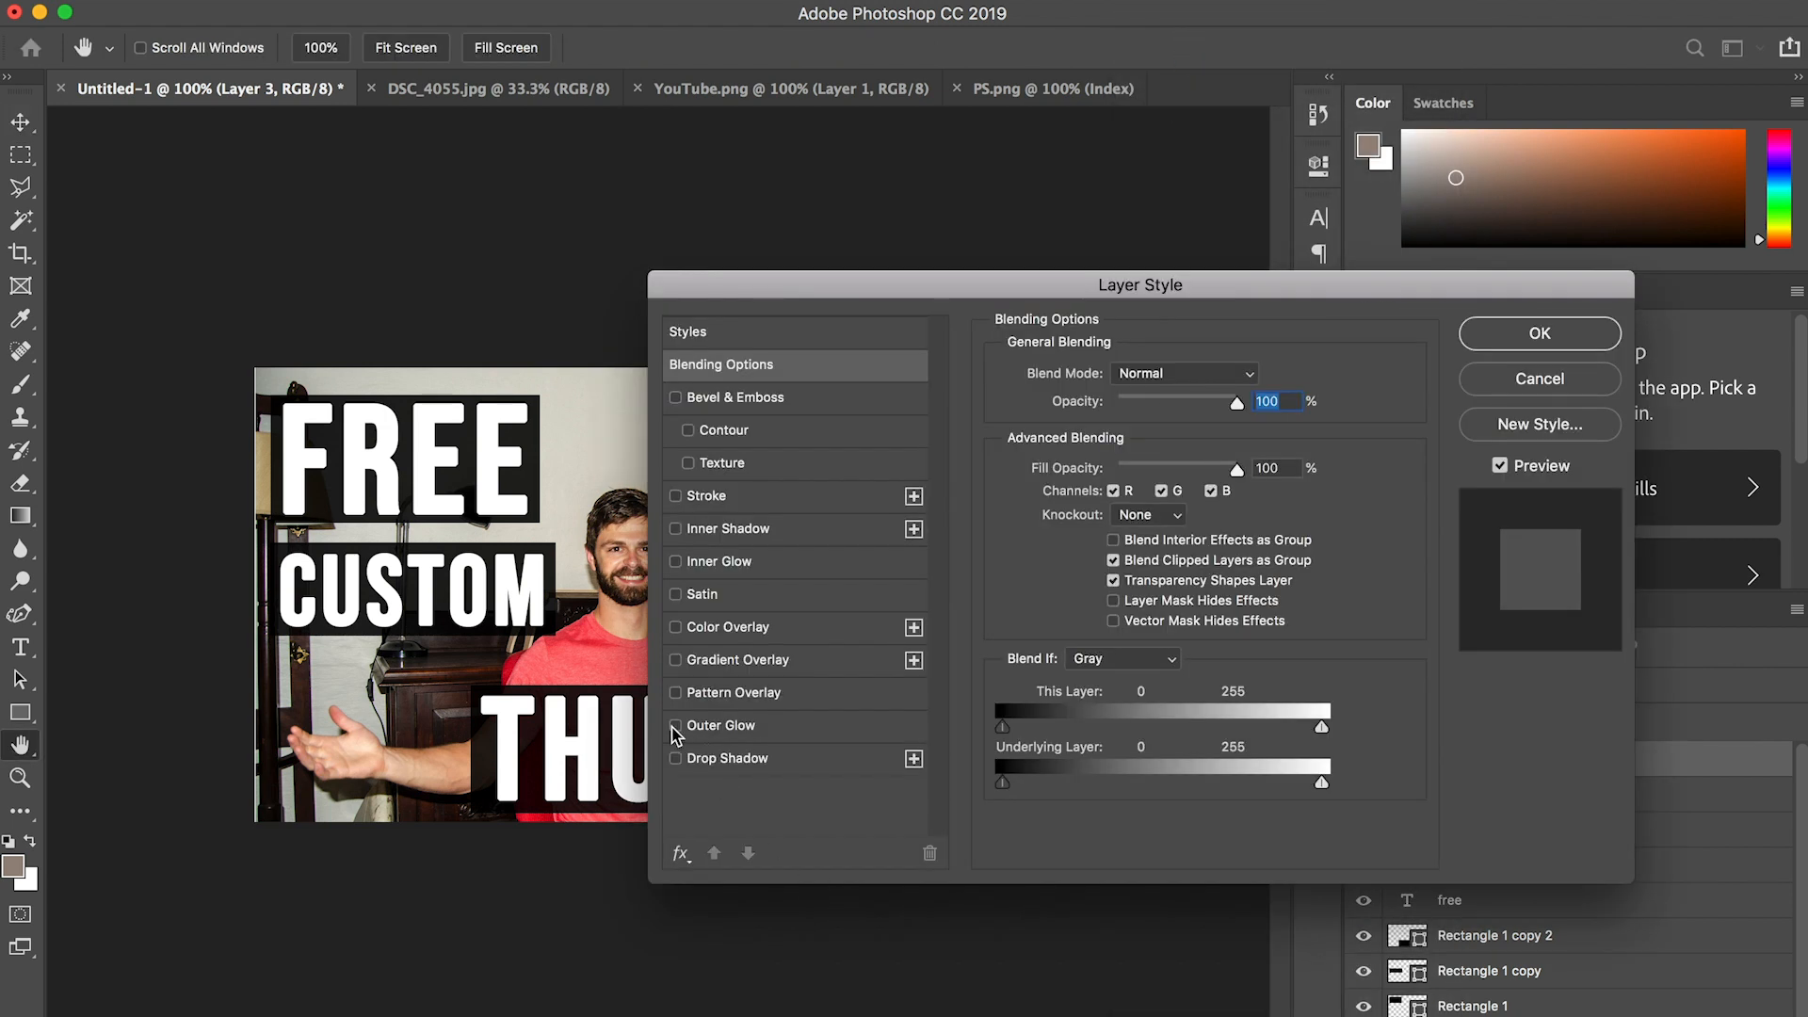
click(676, 726)
click(725, 731)
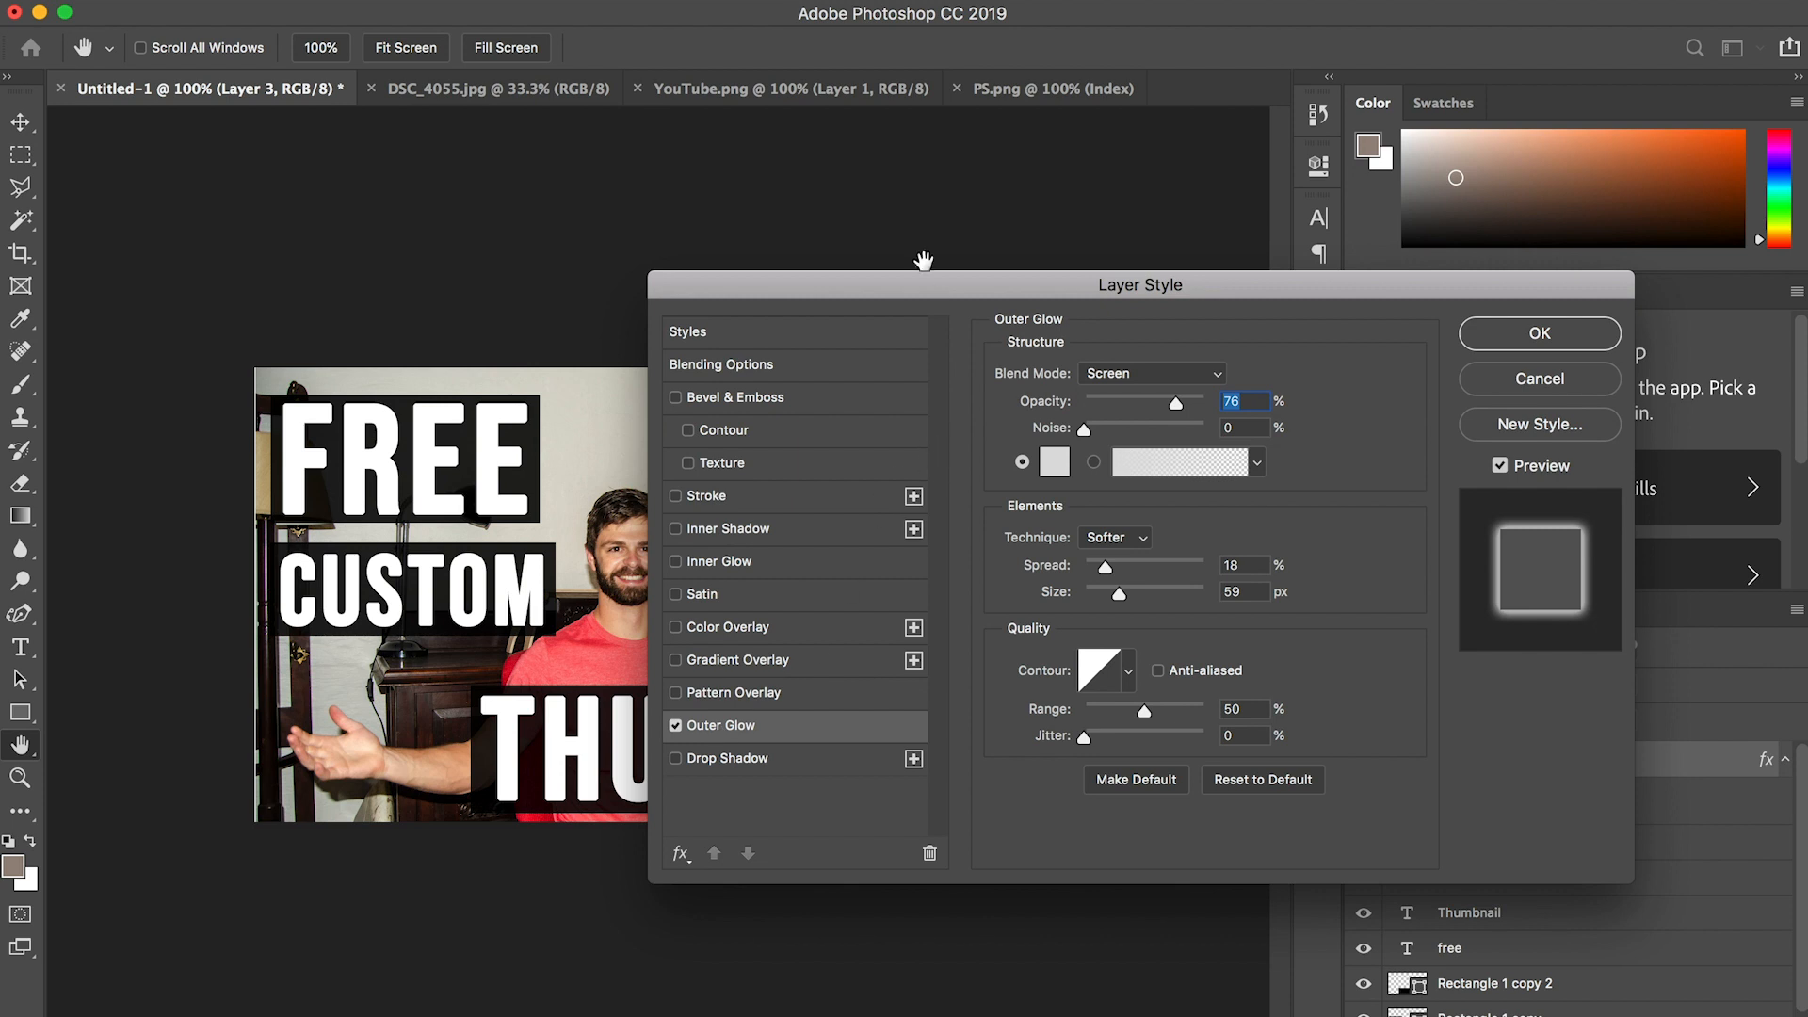
drag(1006, 283, 1385, 246)
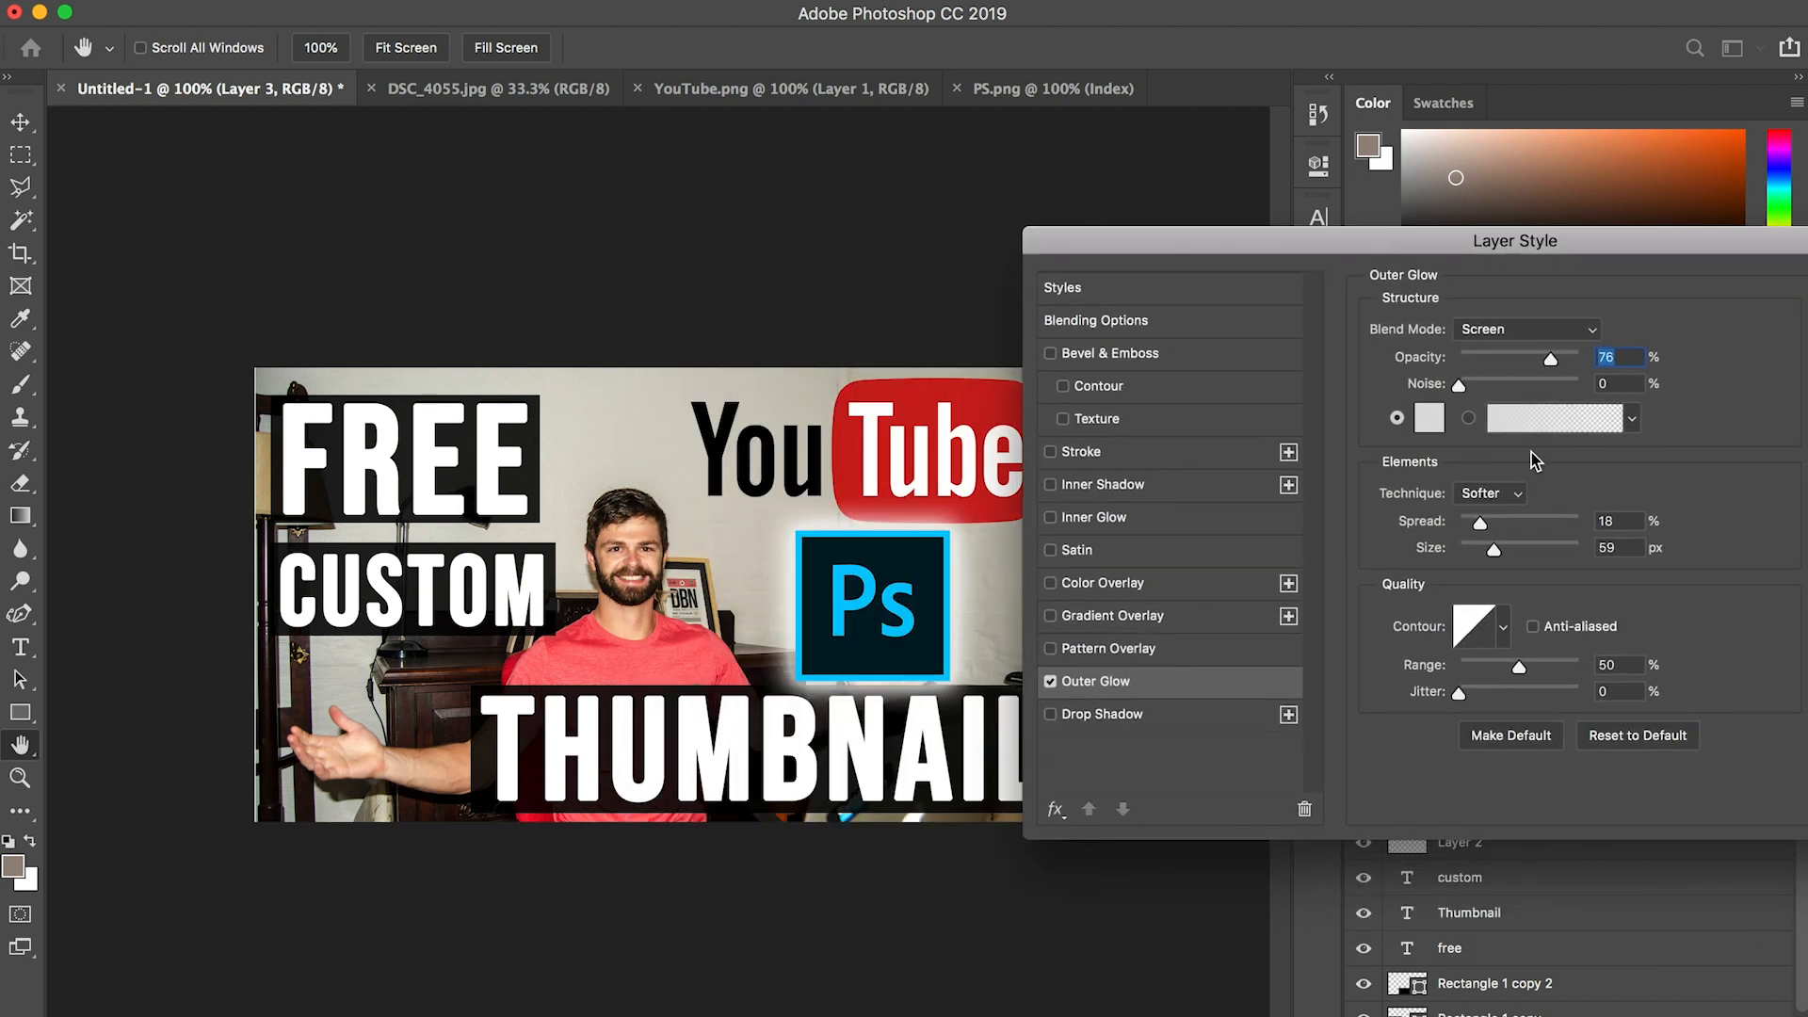
mouse_move(1493, 554)
mouse_down()
mouse_move(1557, 552)
mouse_move(1501, 552)
mouse_up()
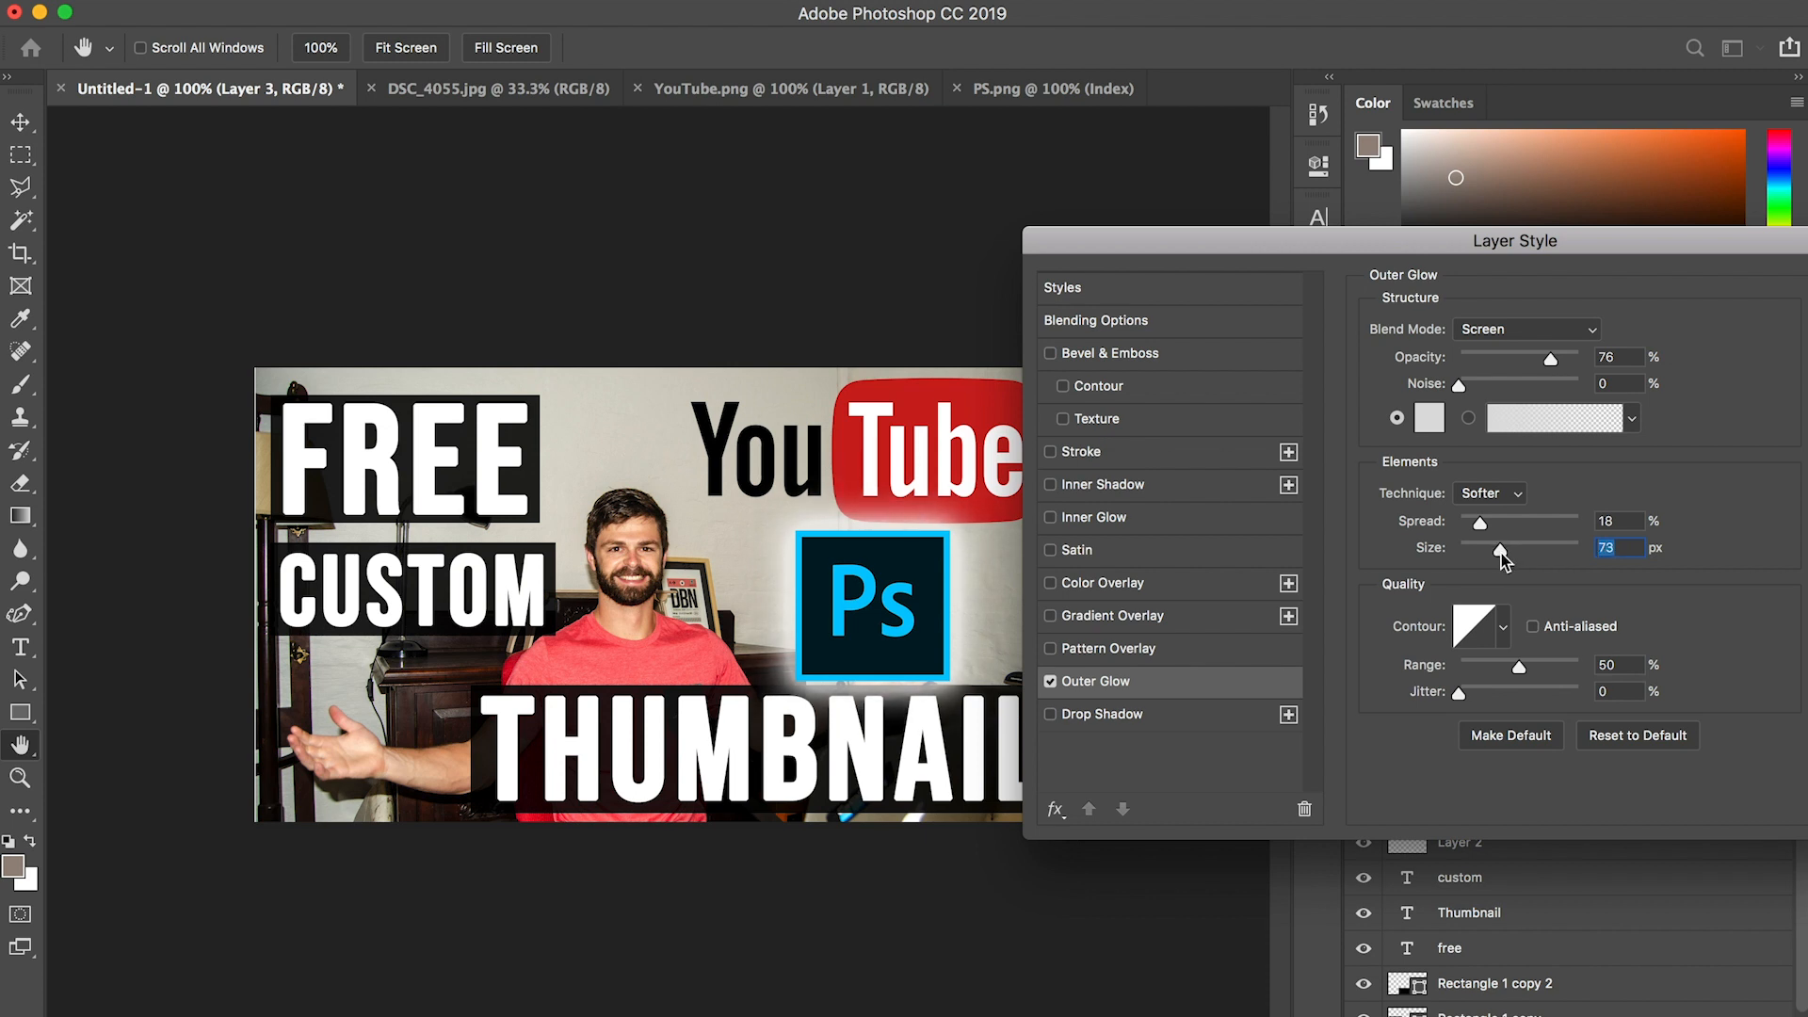
drag(1550, 248, 1056, 255)
click(1403, 296)
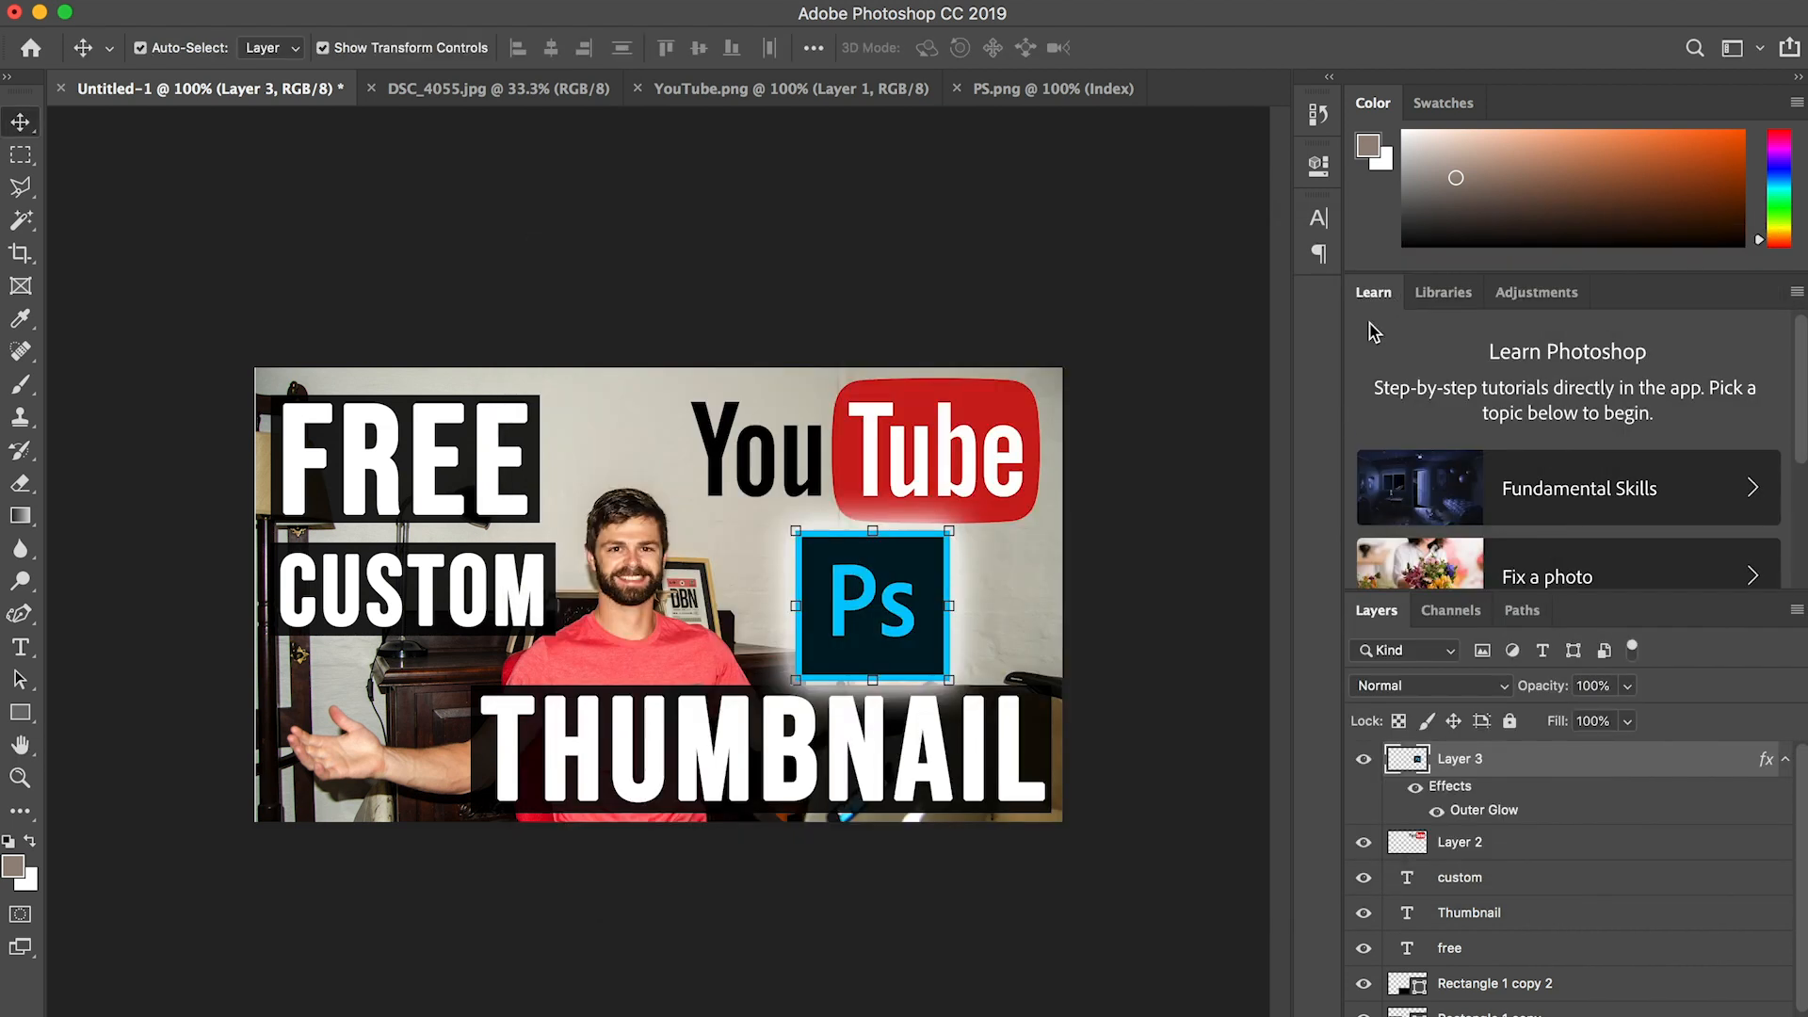
- Move the YouTube logo layer above the Photoshop logo layer in the layer order
click(1458, 852)
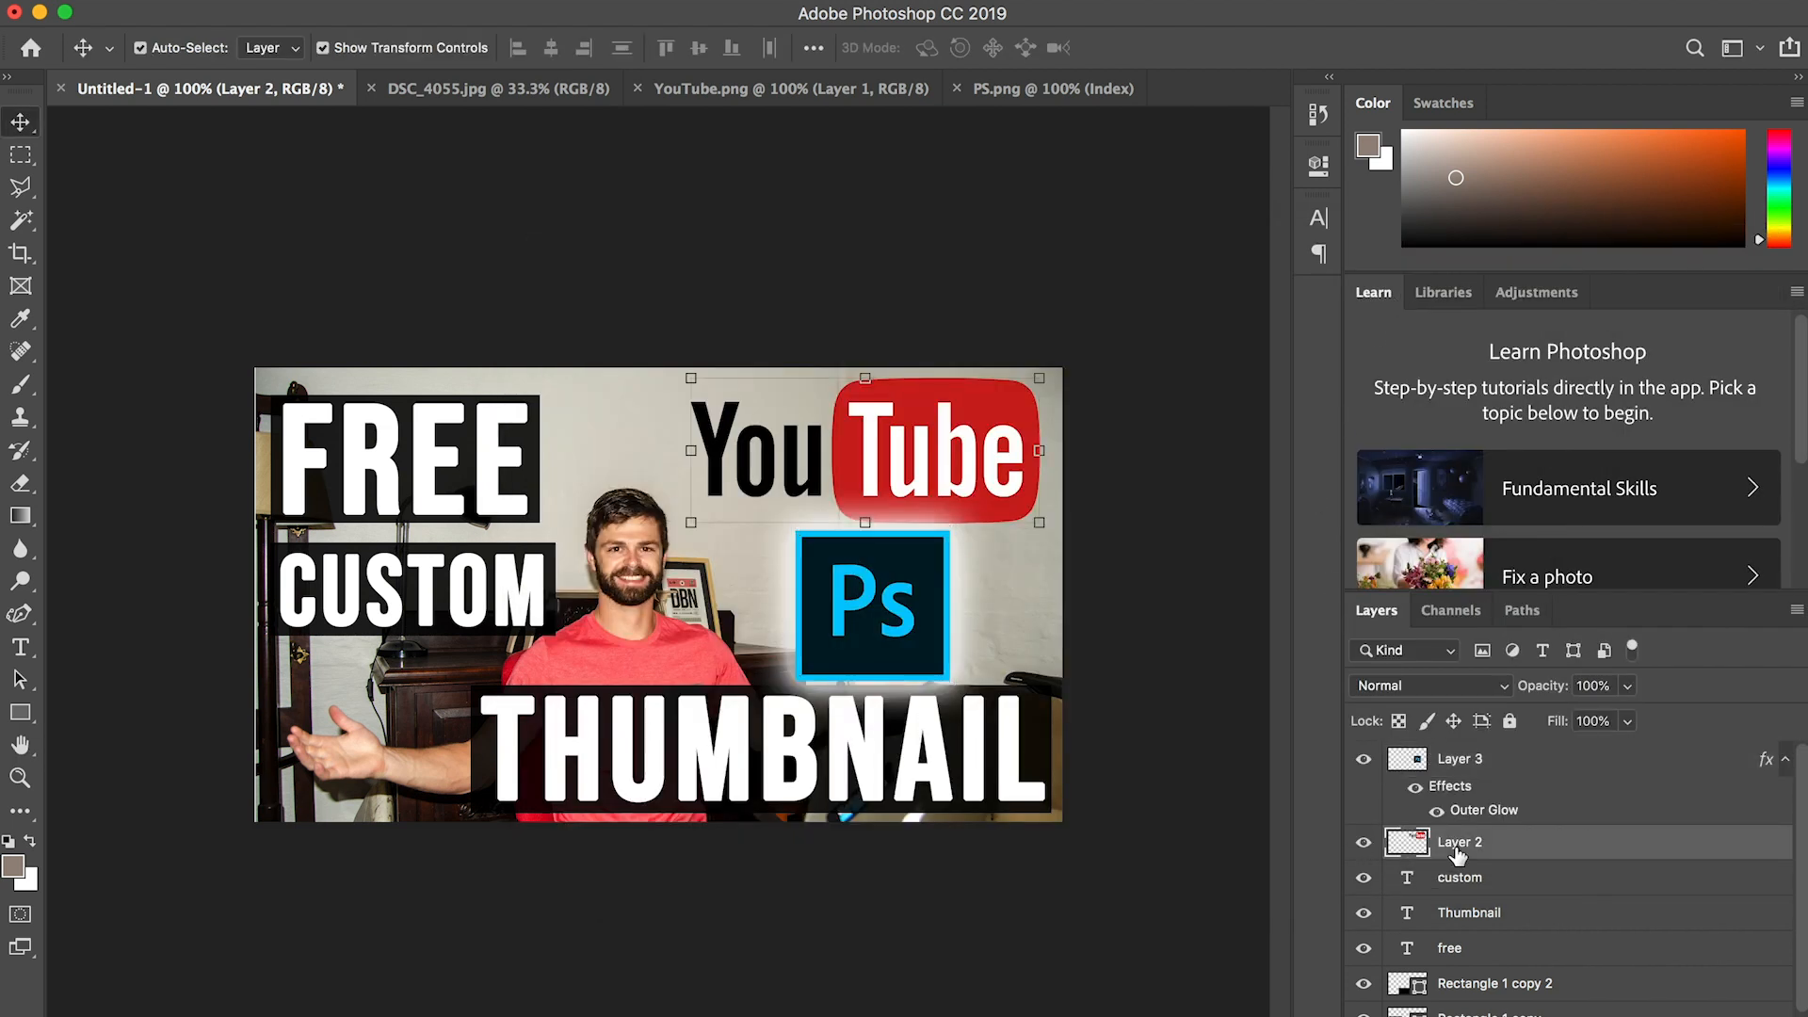
drag(1458, 848, 1455, 770)
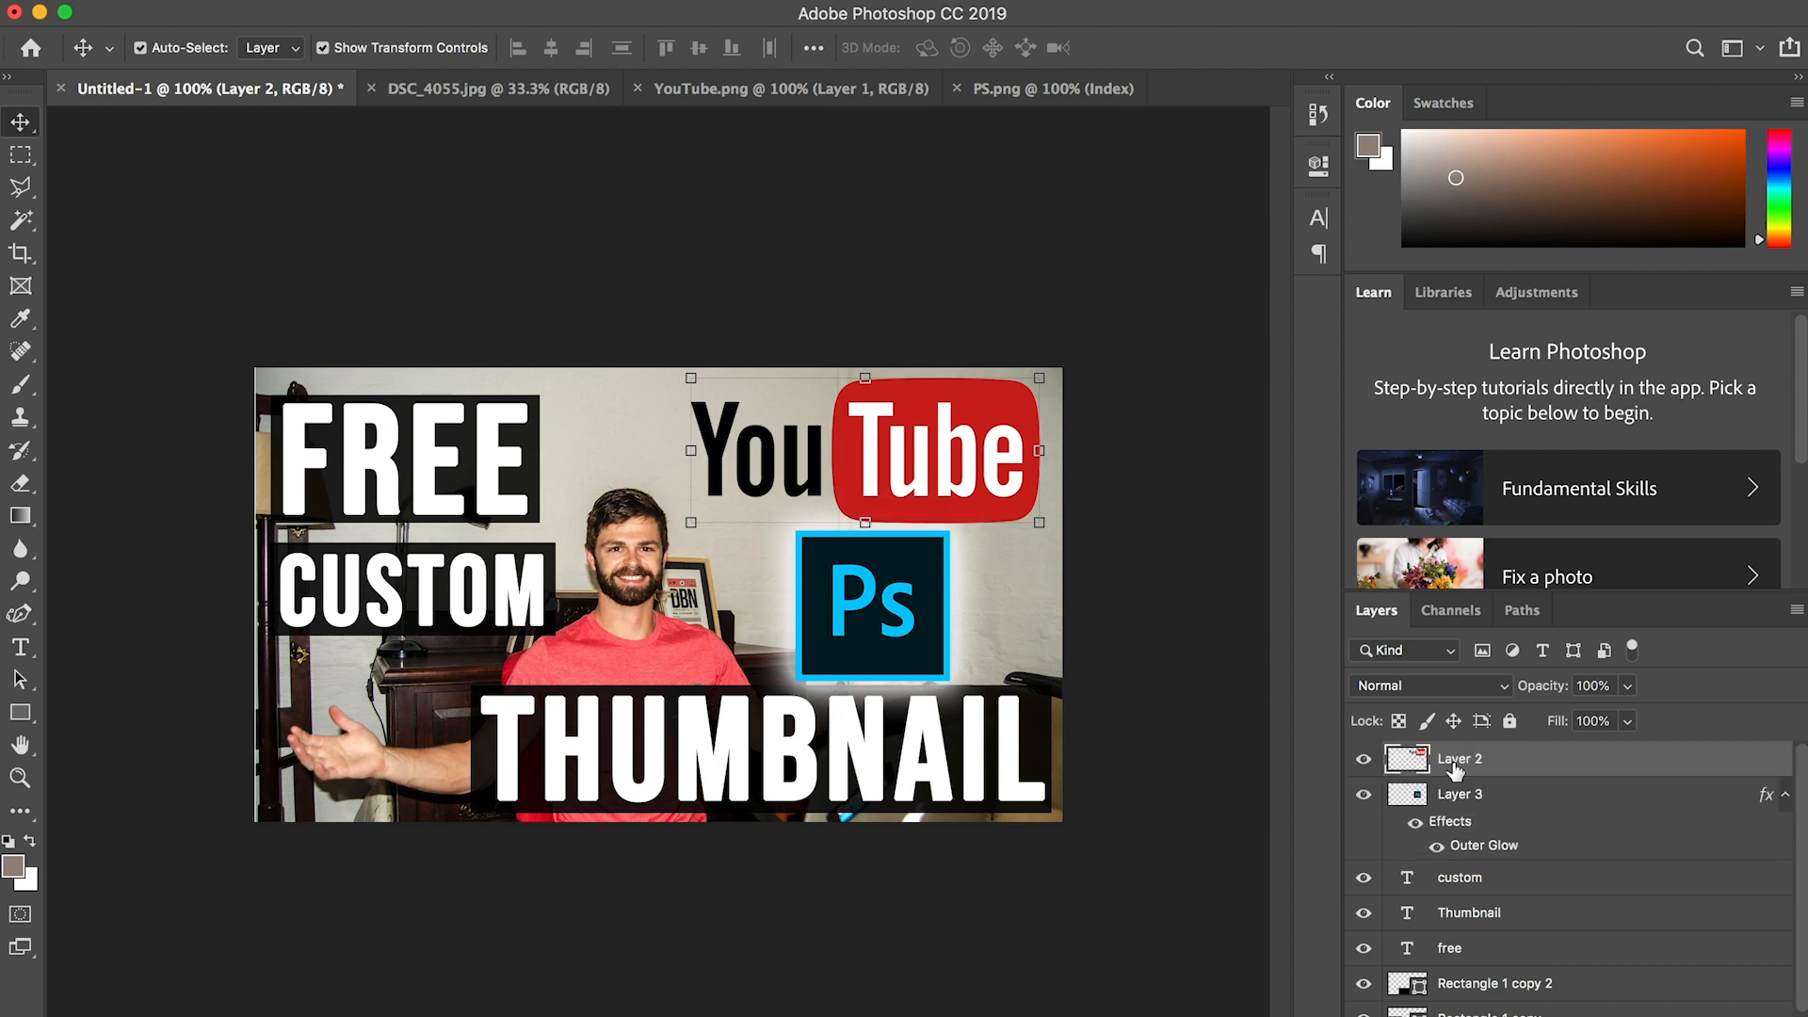
scroll(1450, 772, down, 1)
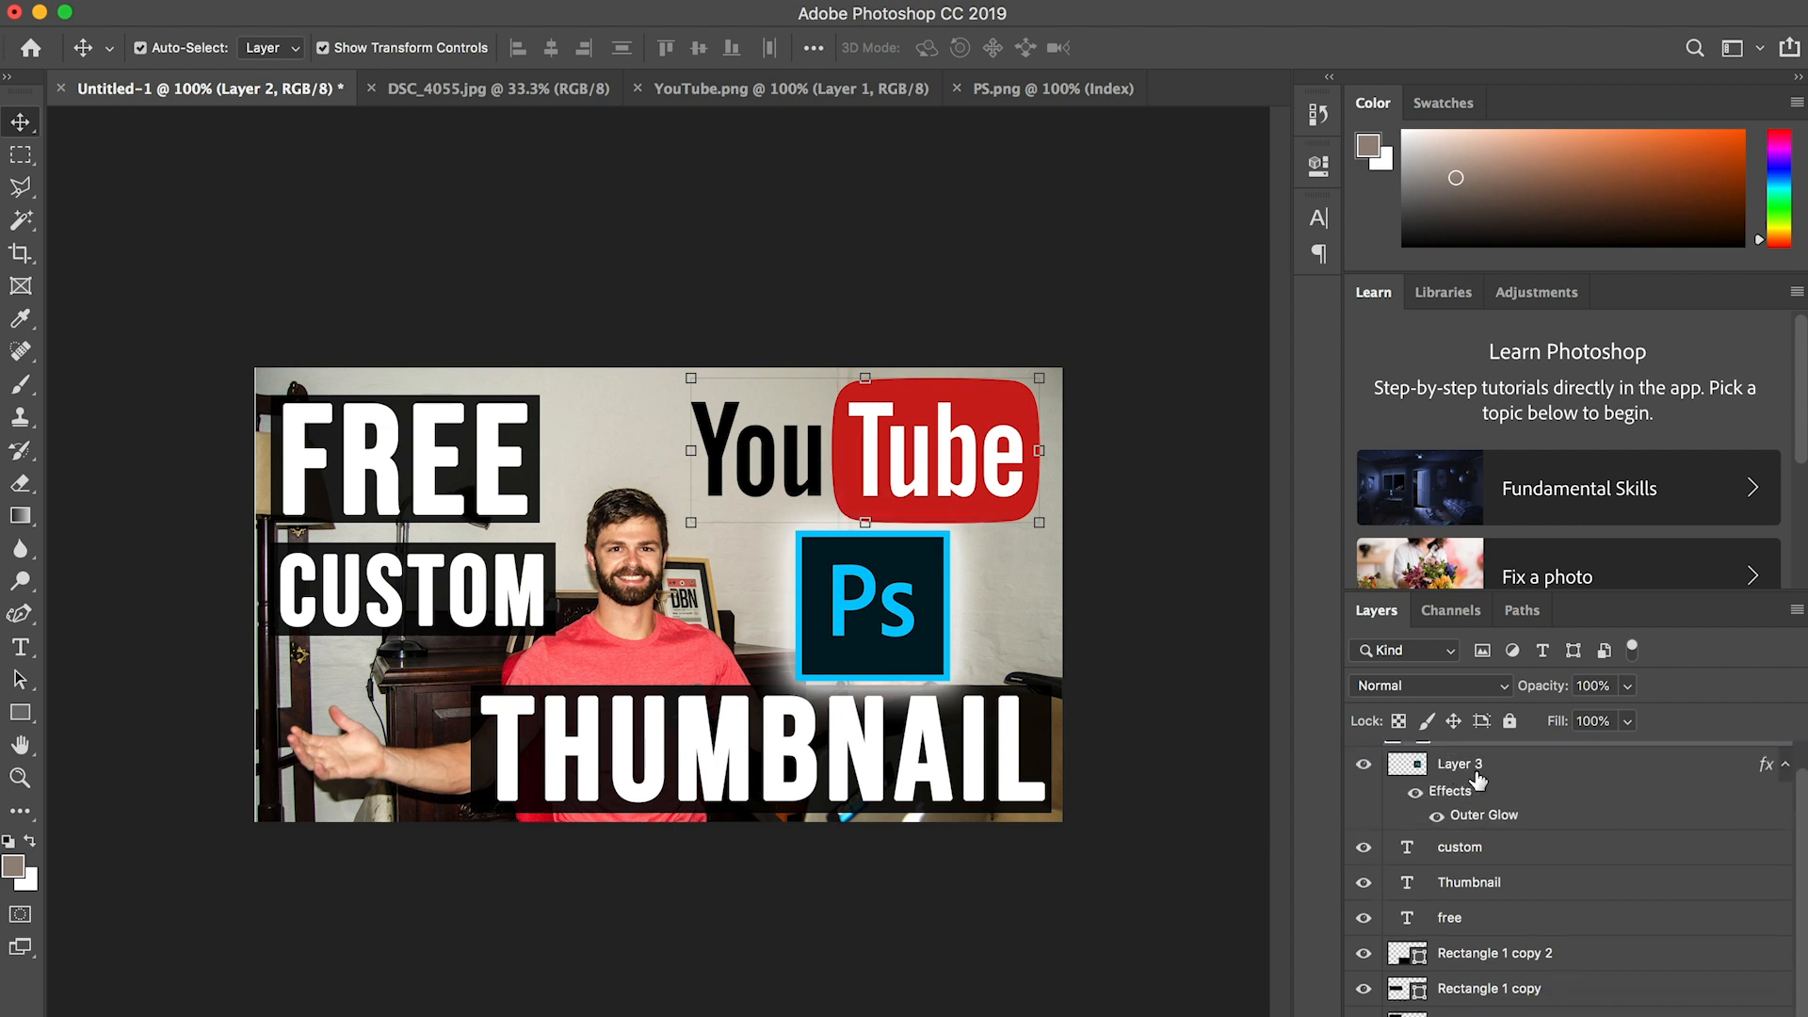
scroll(1486, 831, up, 1)
- Add an Outer Glow layer style with a size of 46 px to the YouTube logo layer
right_click(1462, 770)
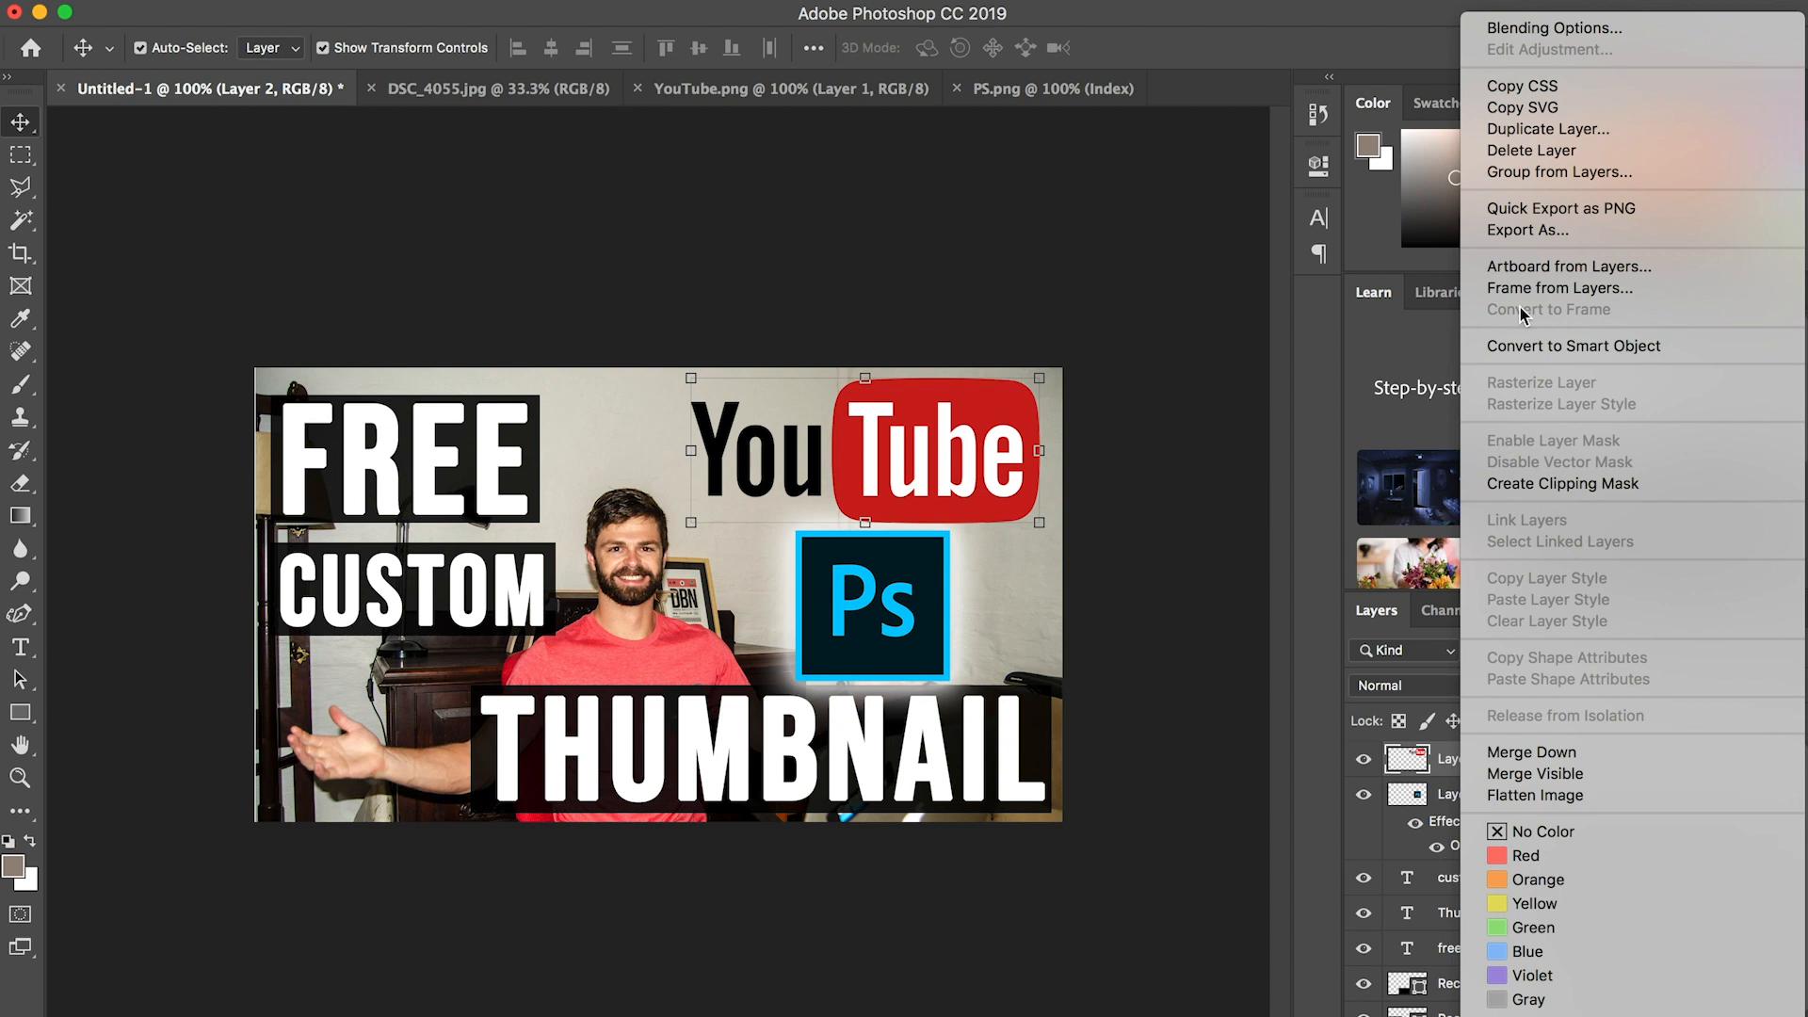
click(1582, 28)
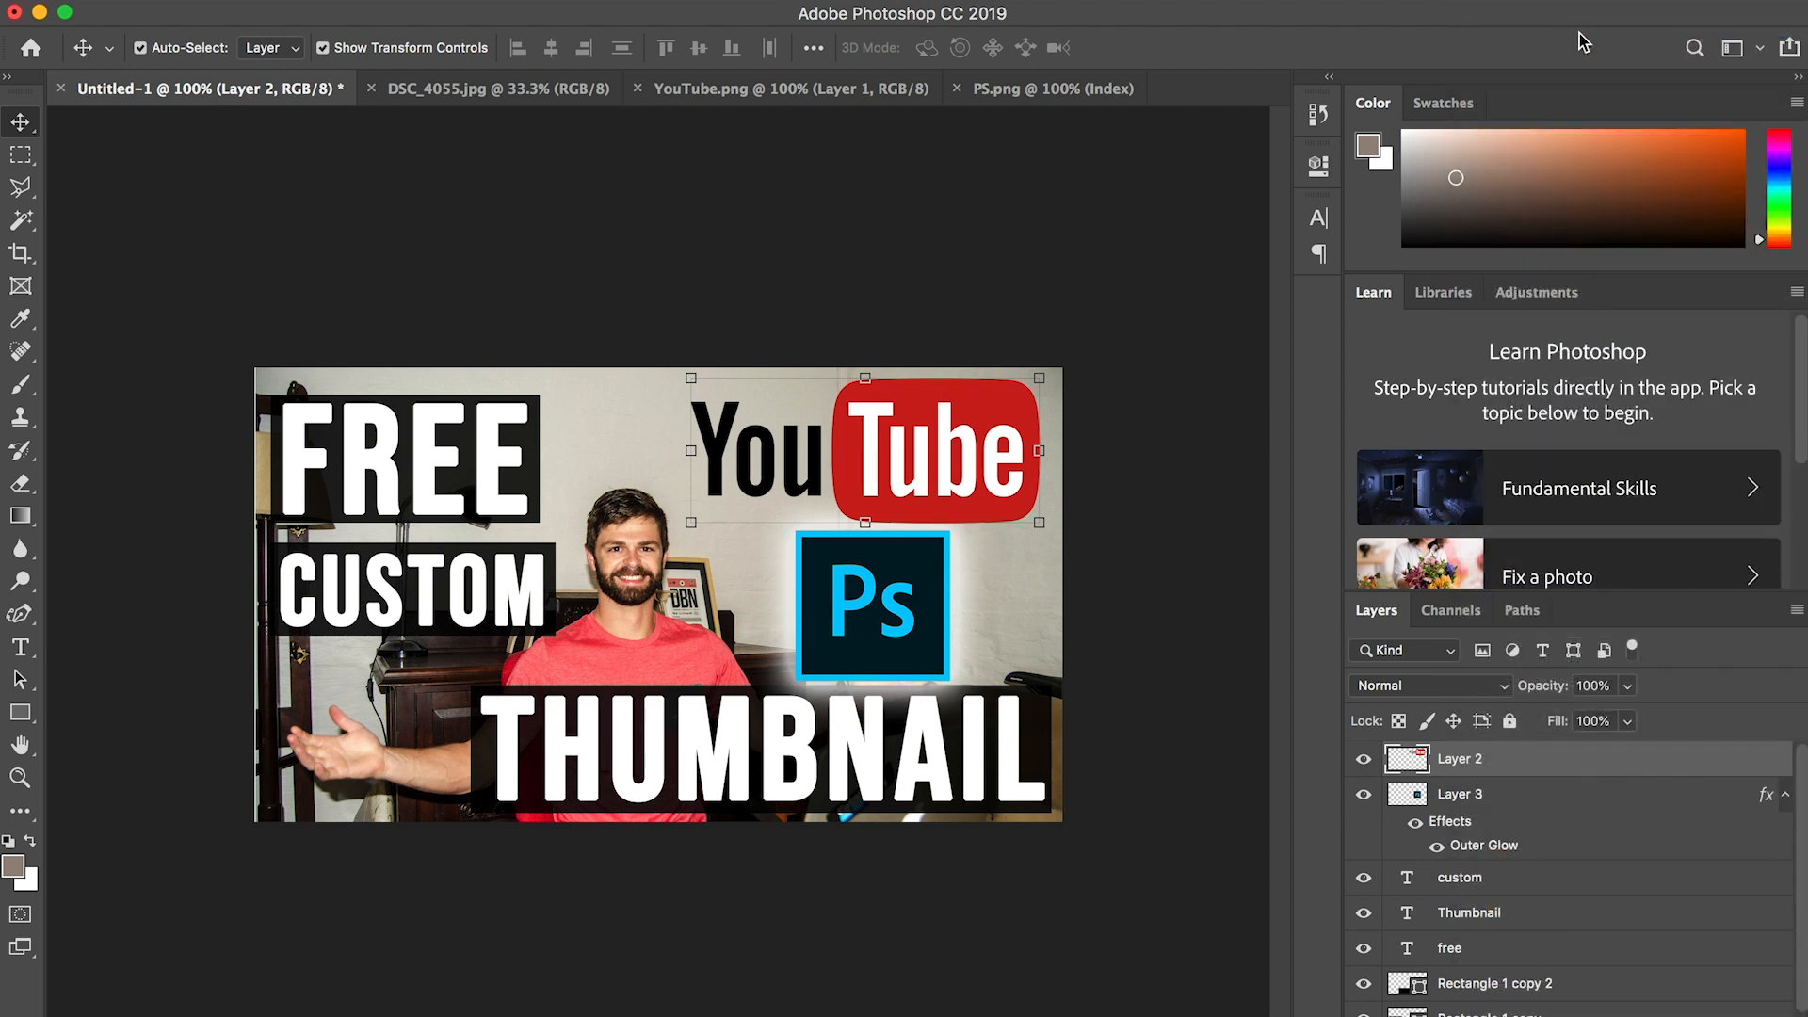
drag(825, 250, 1328, 217)
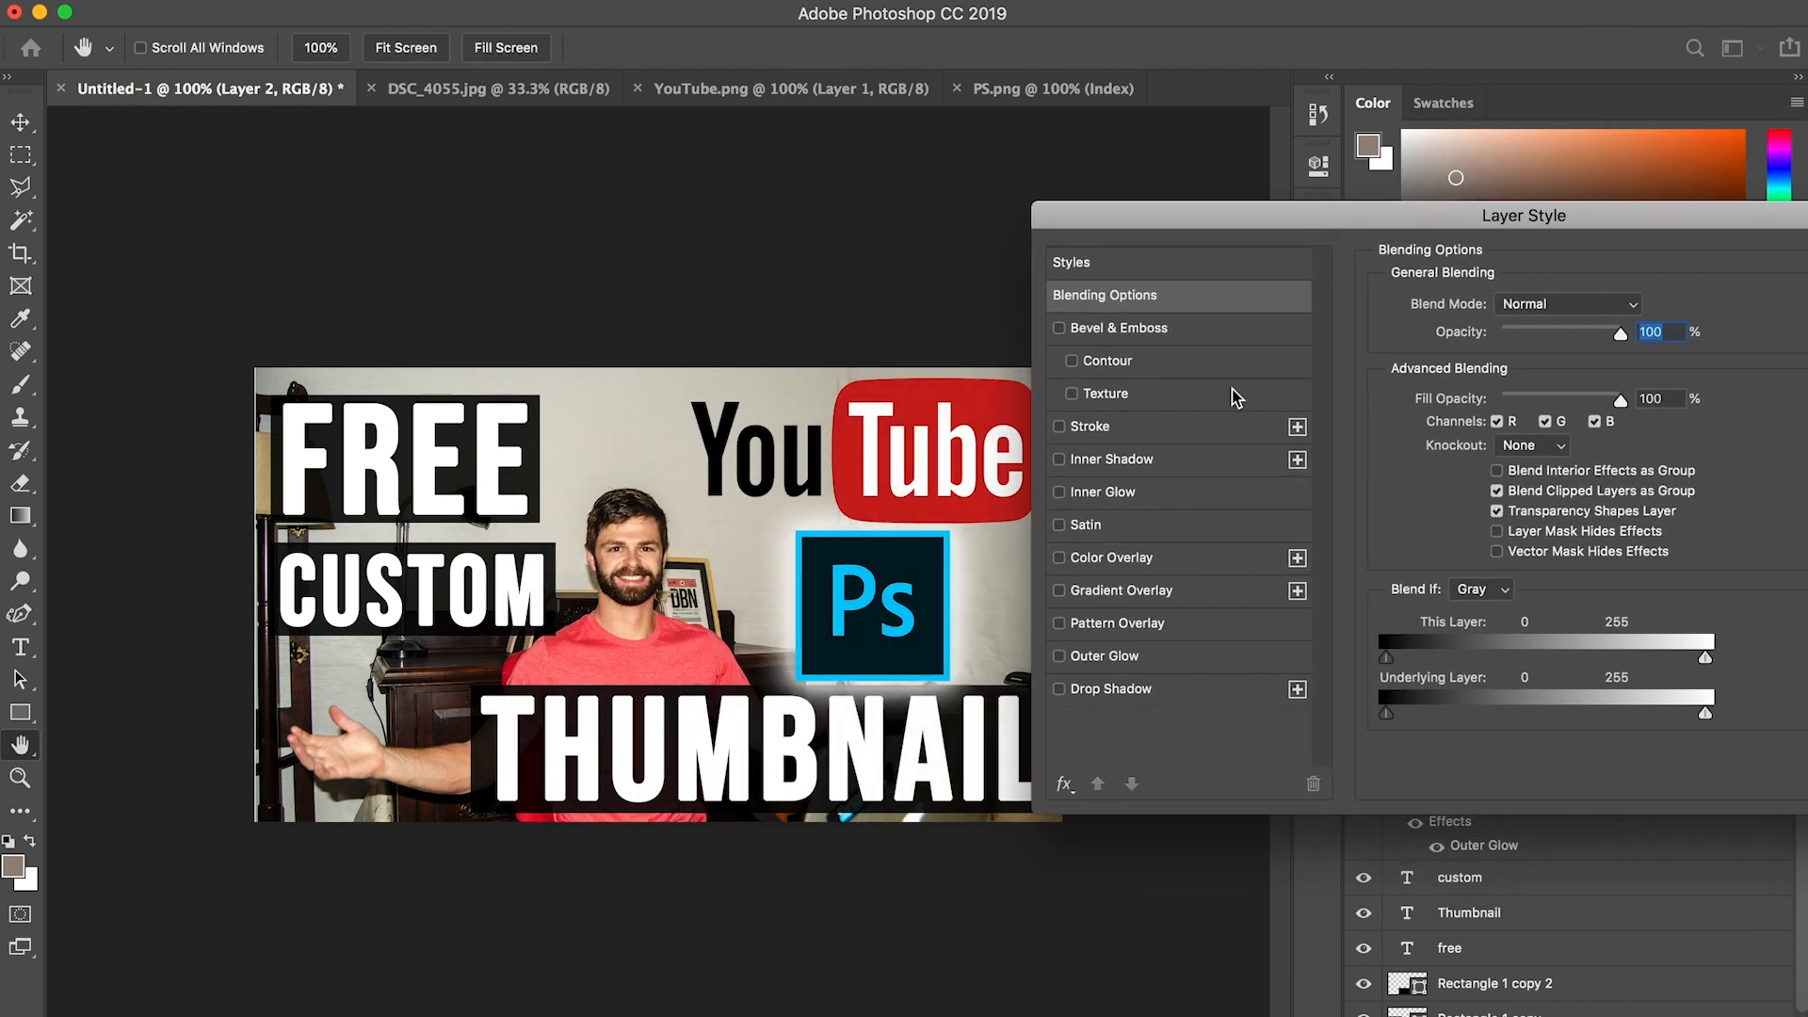
click(1059, 657)
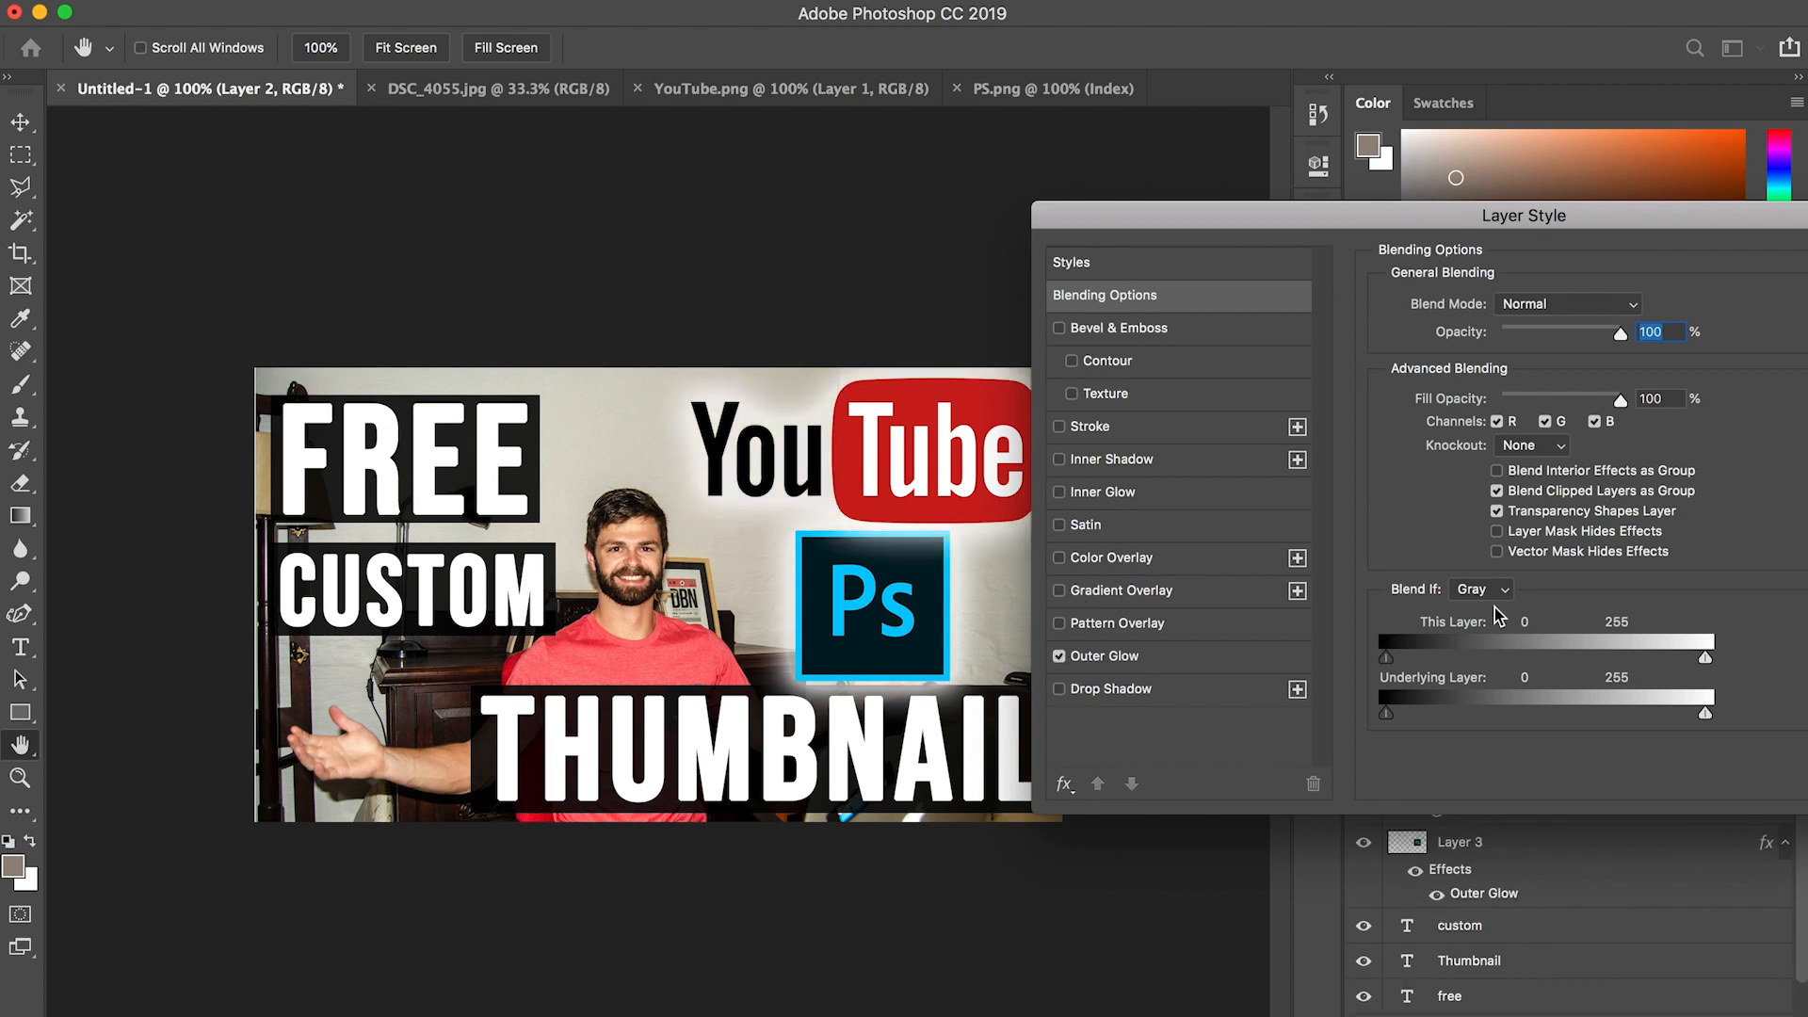
click(1197, 657)
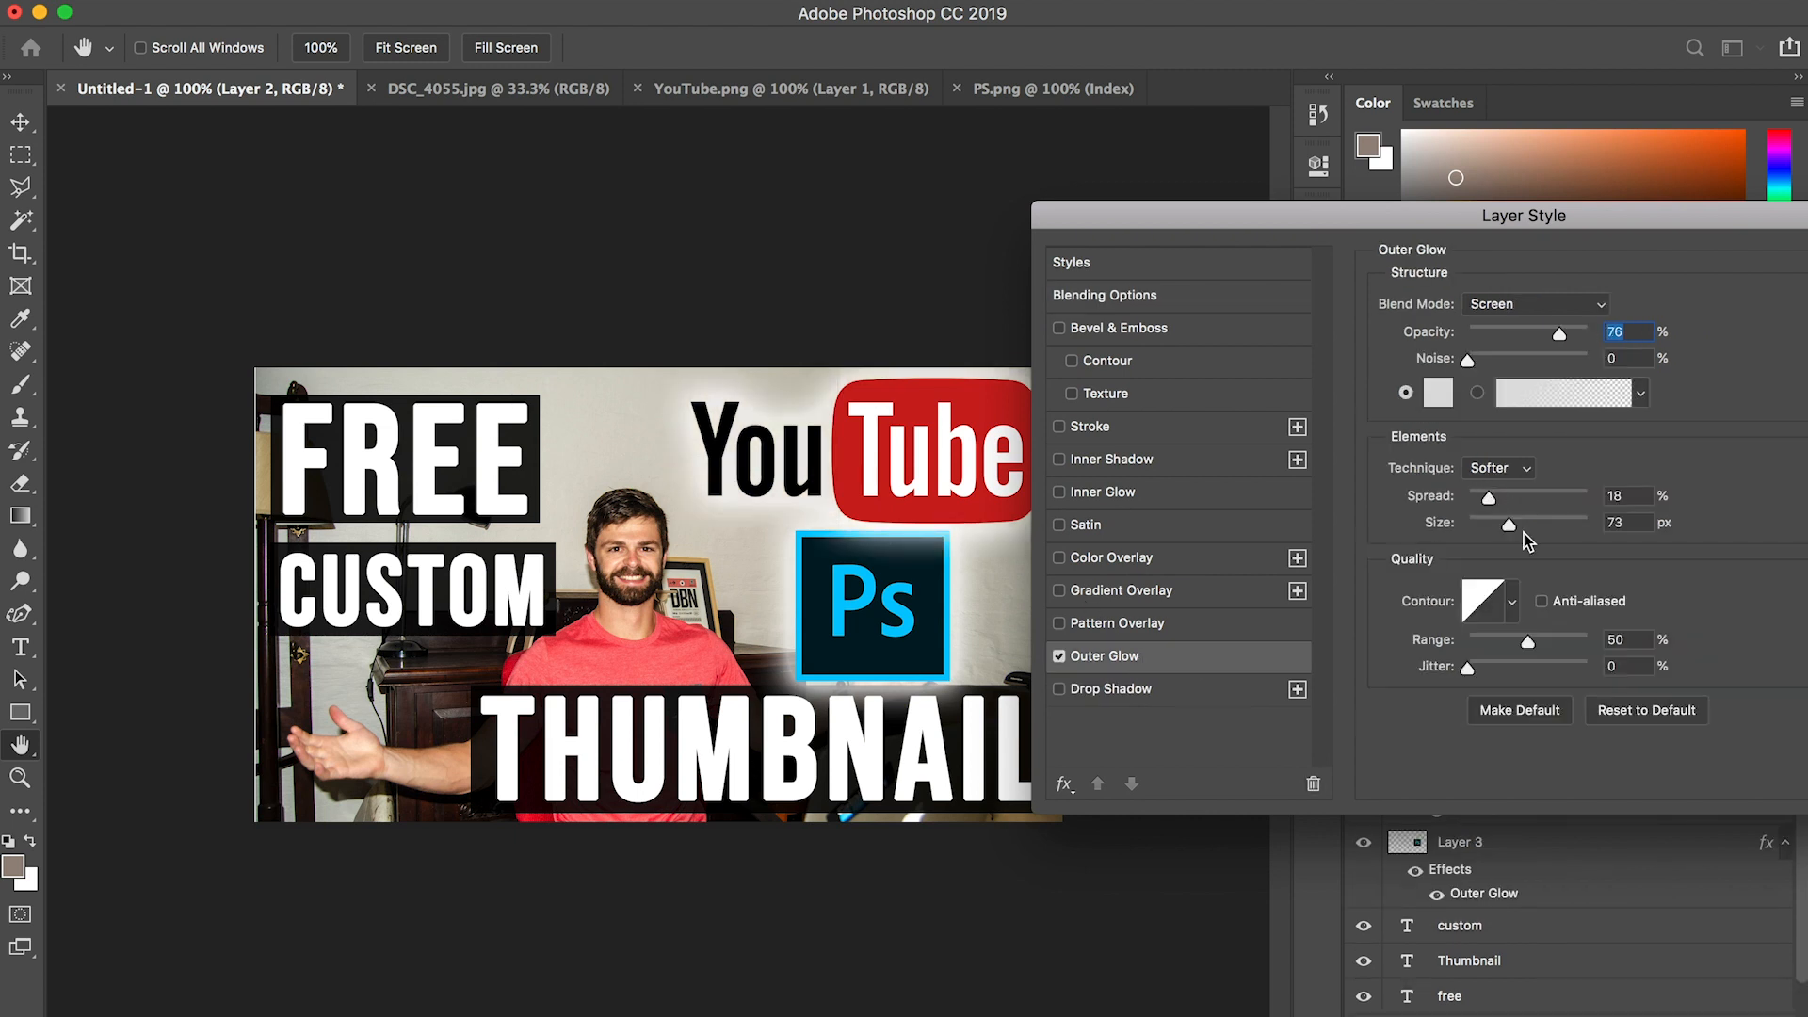
drag(1511, 527, 1498, 529)
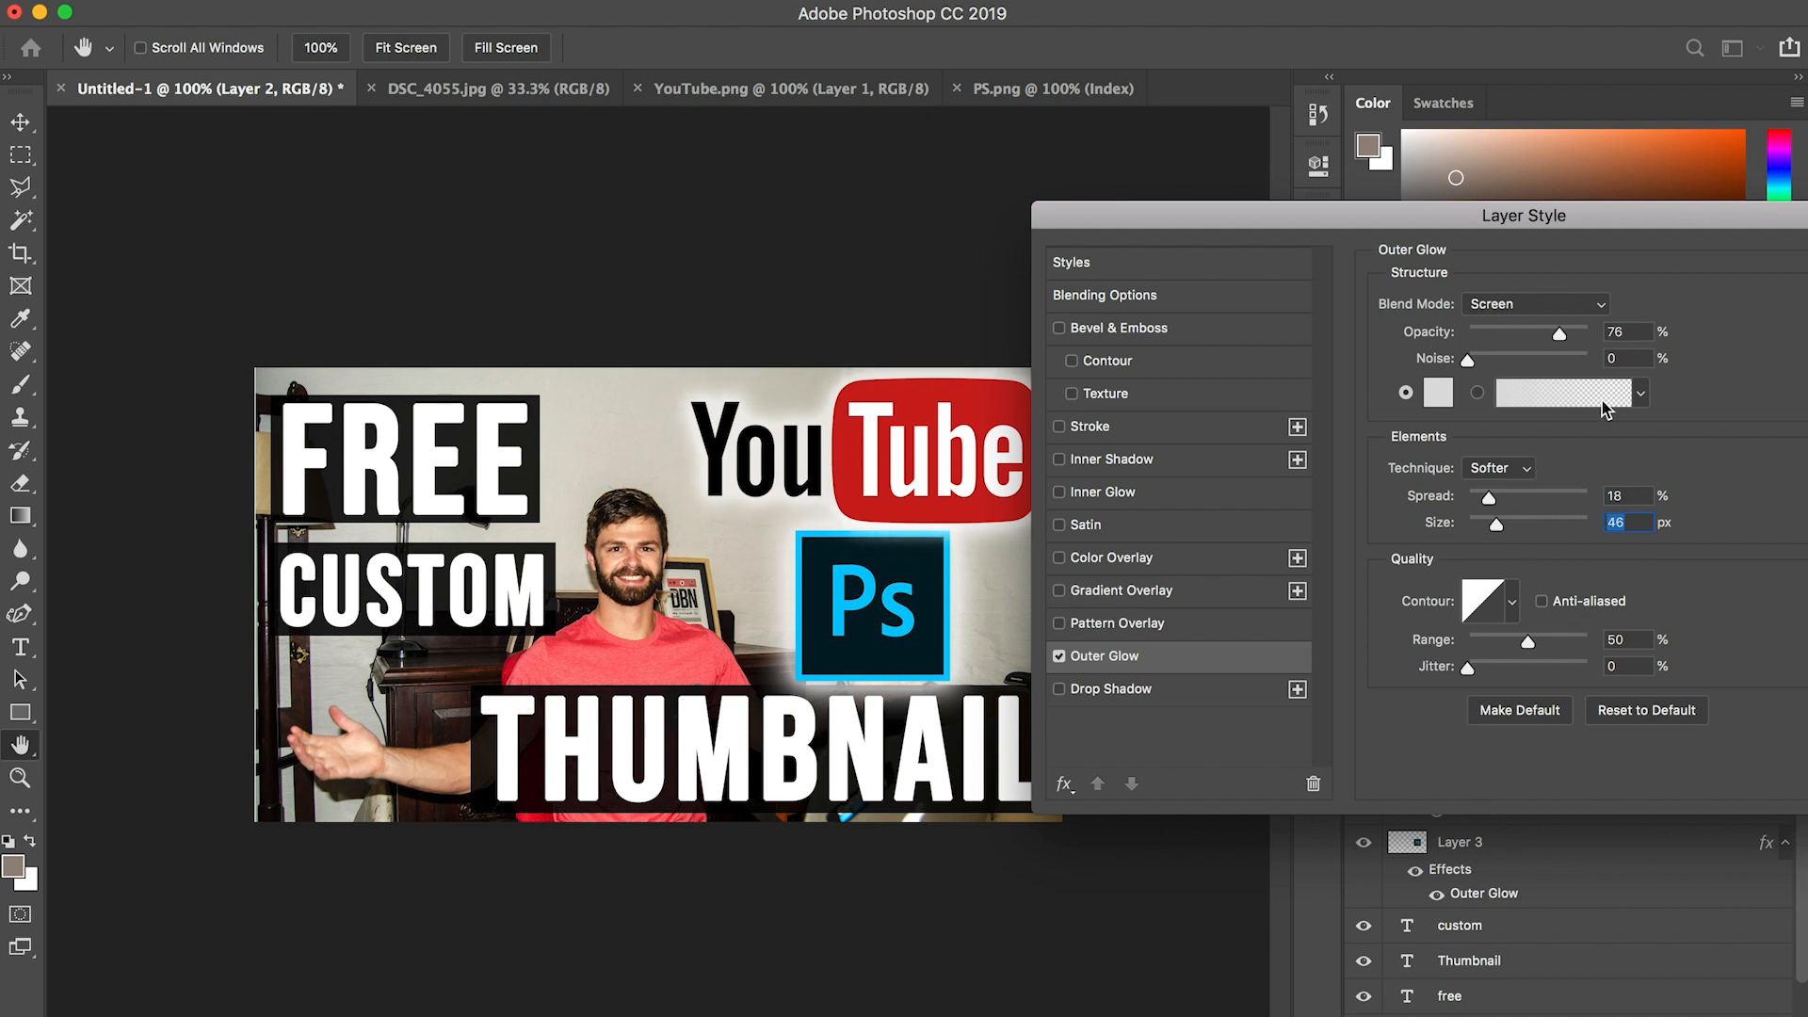
drag(1633, 220, 1255, 235)
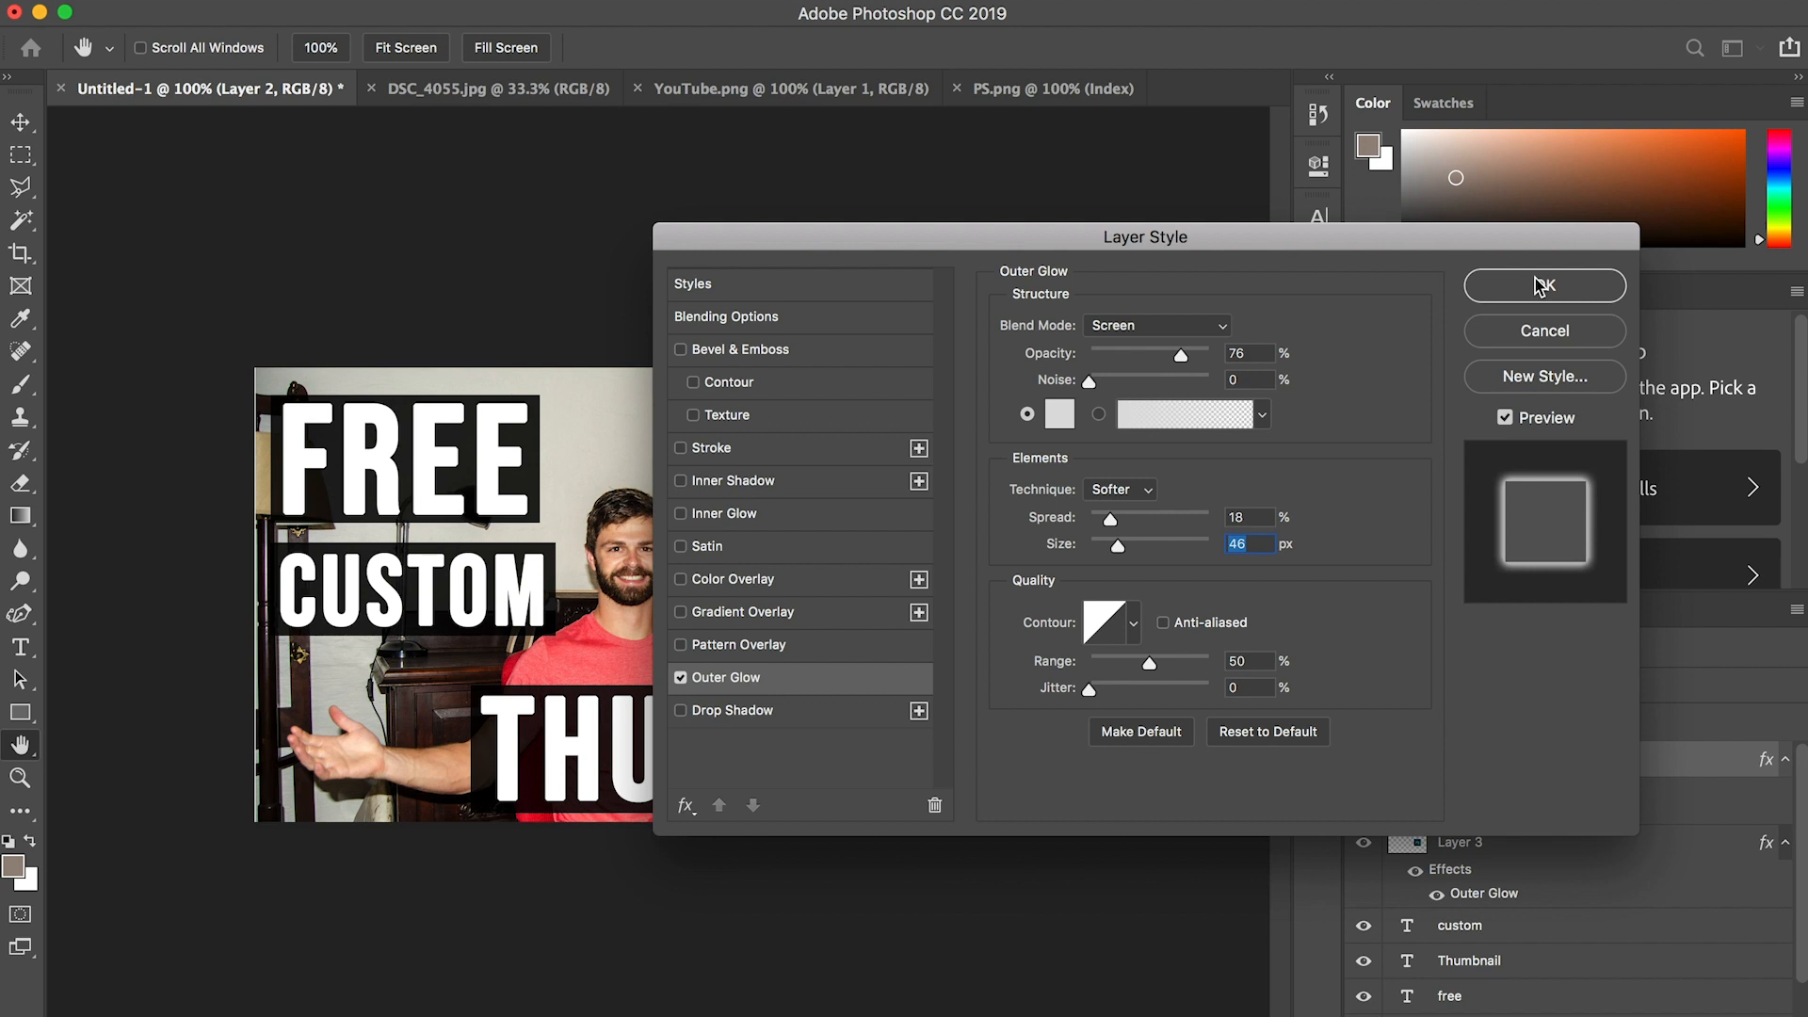
click(1545, 280)
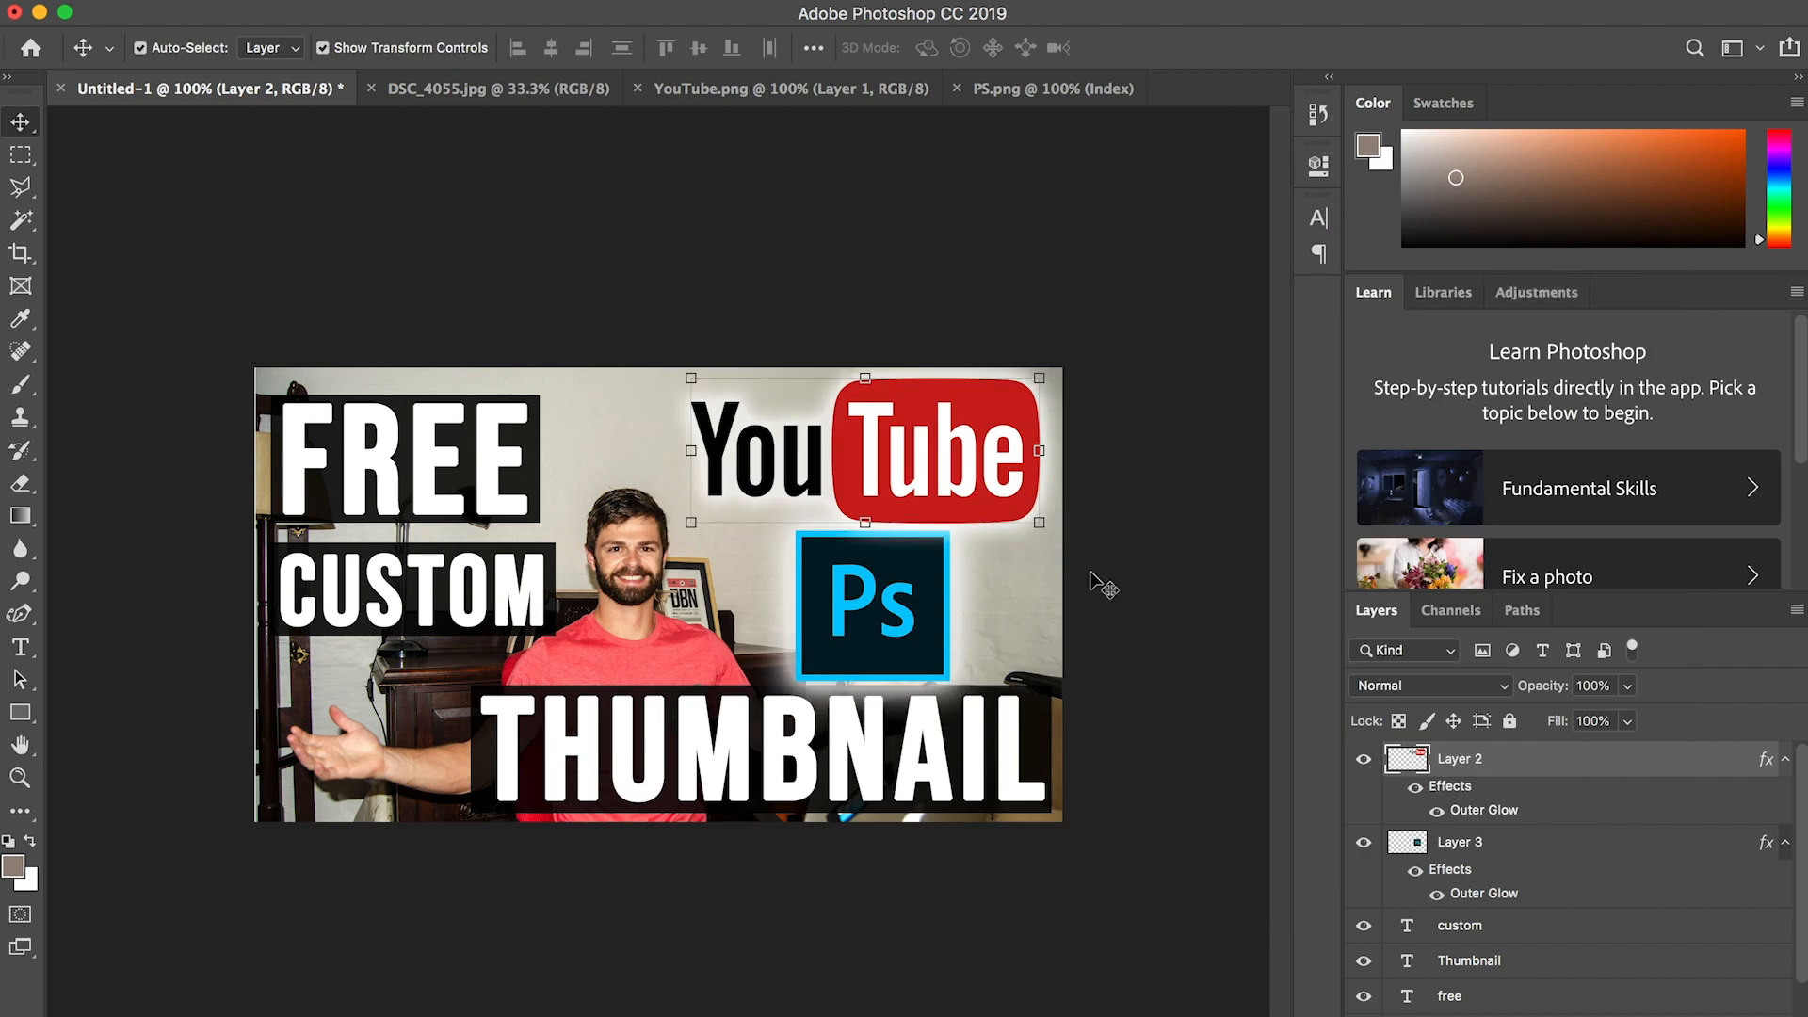
- Move the CUSTOM text up and slightly left so it sits closer beneath FREE
click(1466, 930)
drag(446, 596, 428, 579)
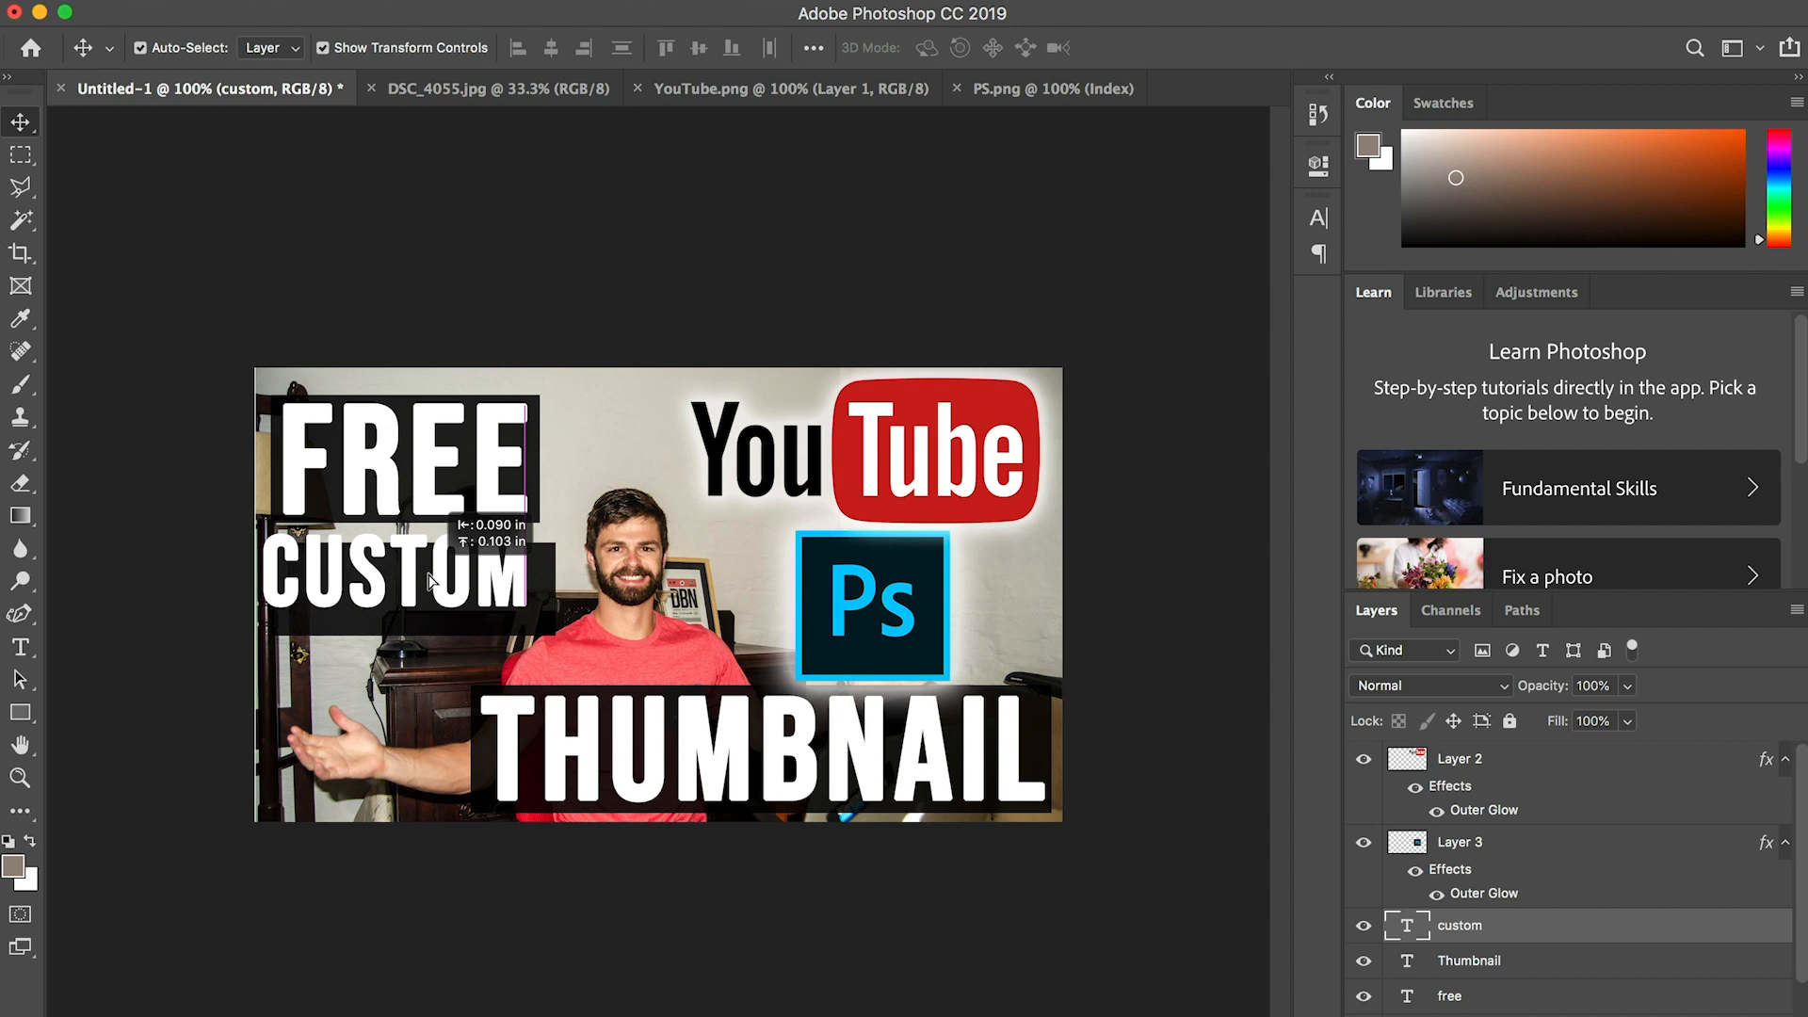
drag(428, 579, 438, 576)
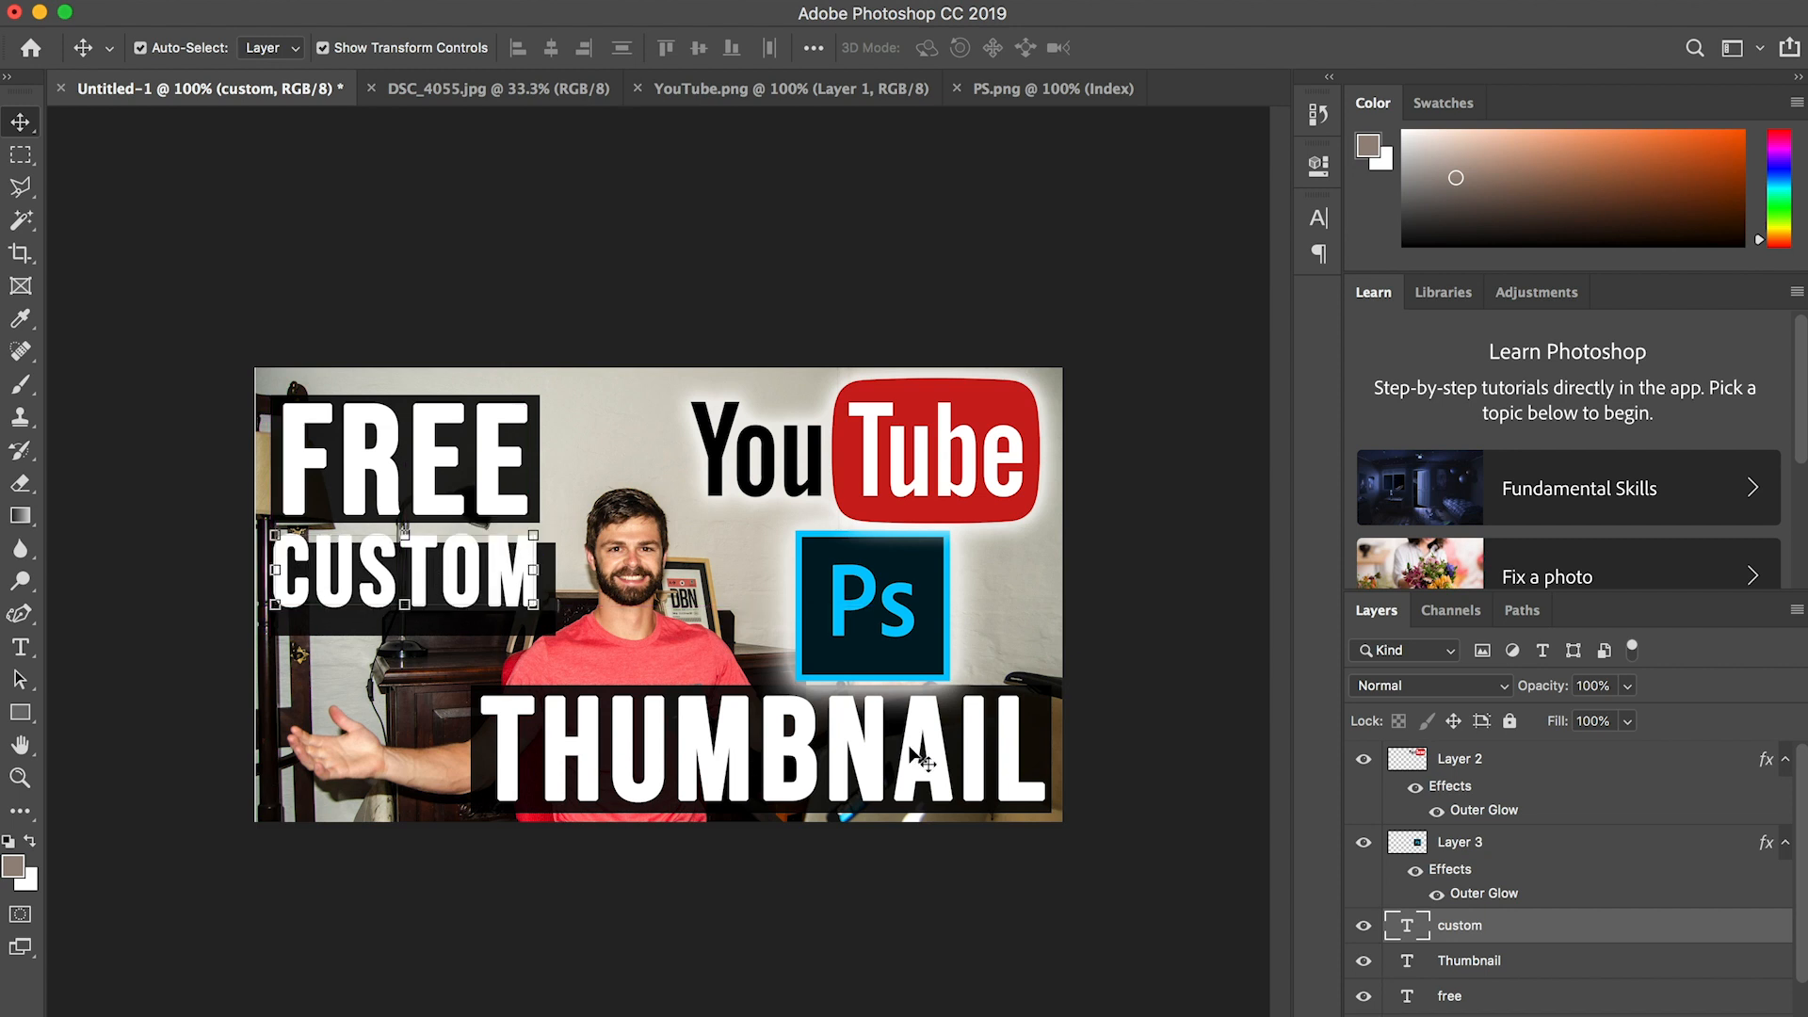
- Move the black box behind CUSTOM up and slightly left so it is centred on the text with a small gap below FREE's box
scroll(1489, 987, down, 3)
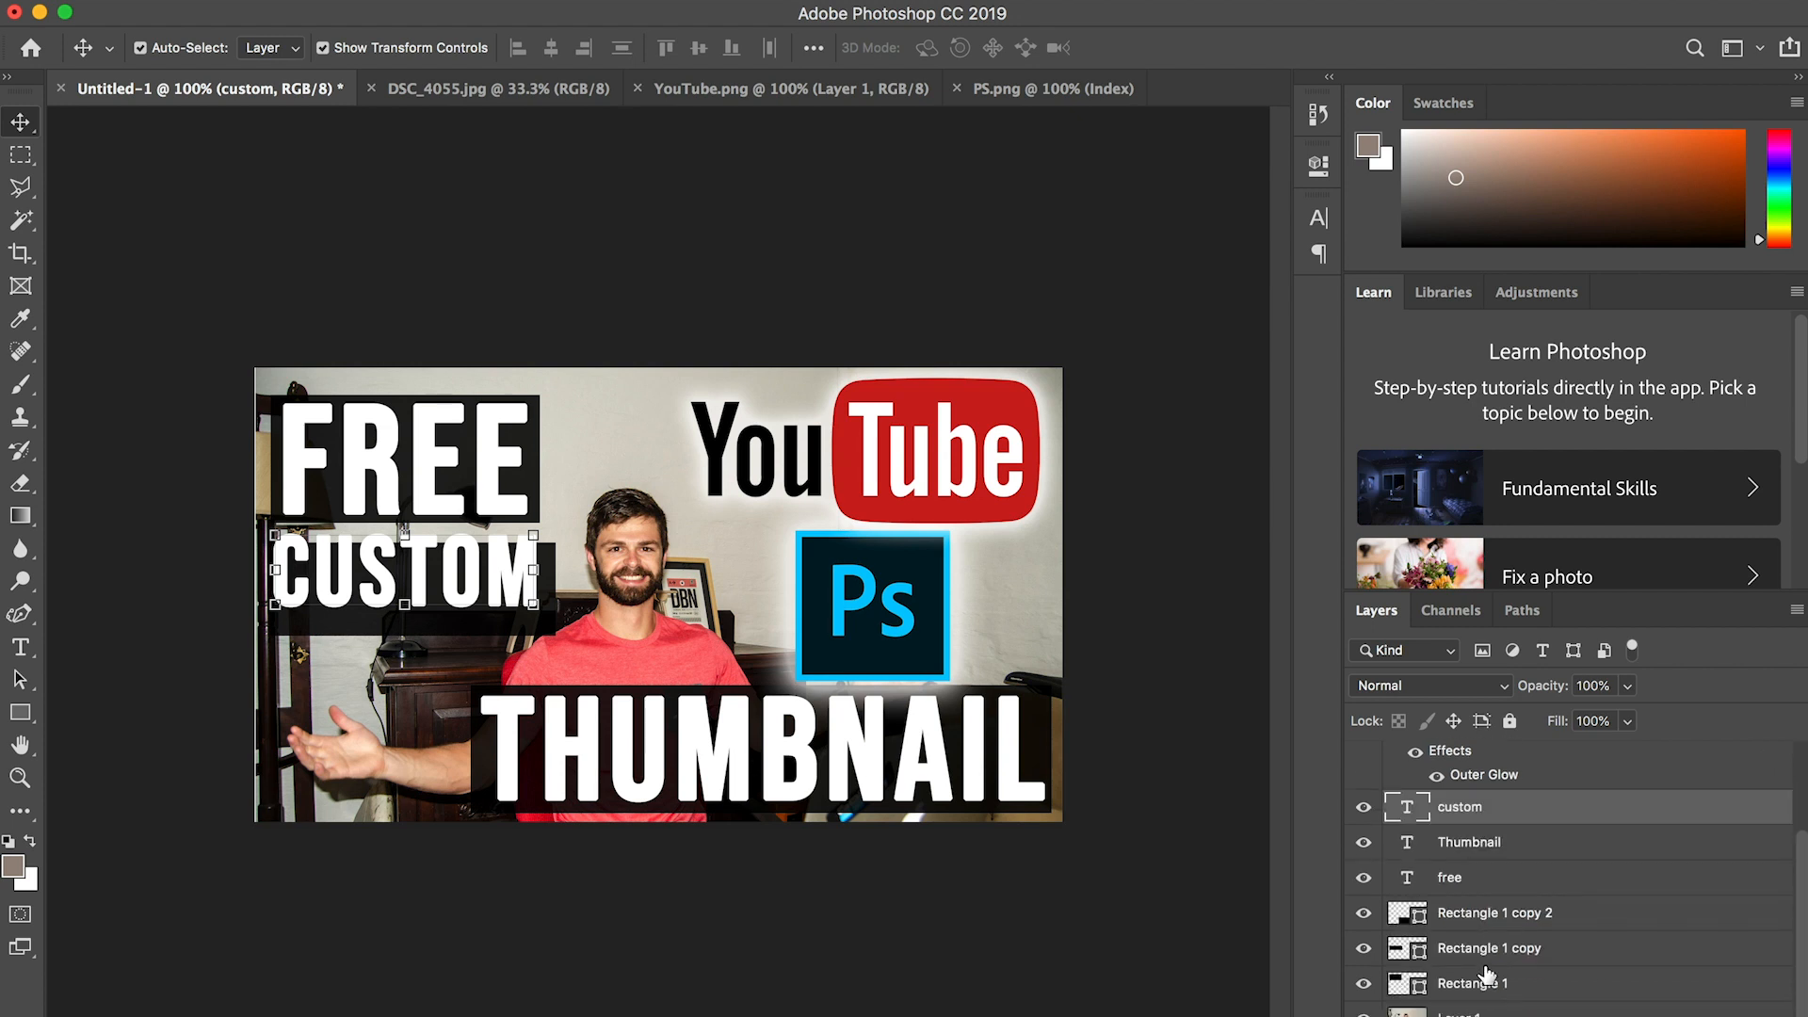
click(1486, 957)
drag(438, 623, 444, 615)
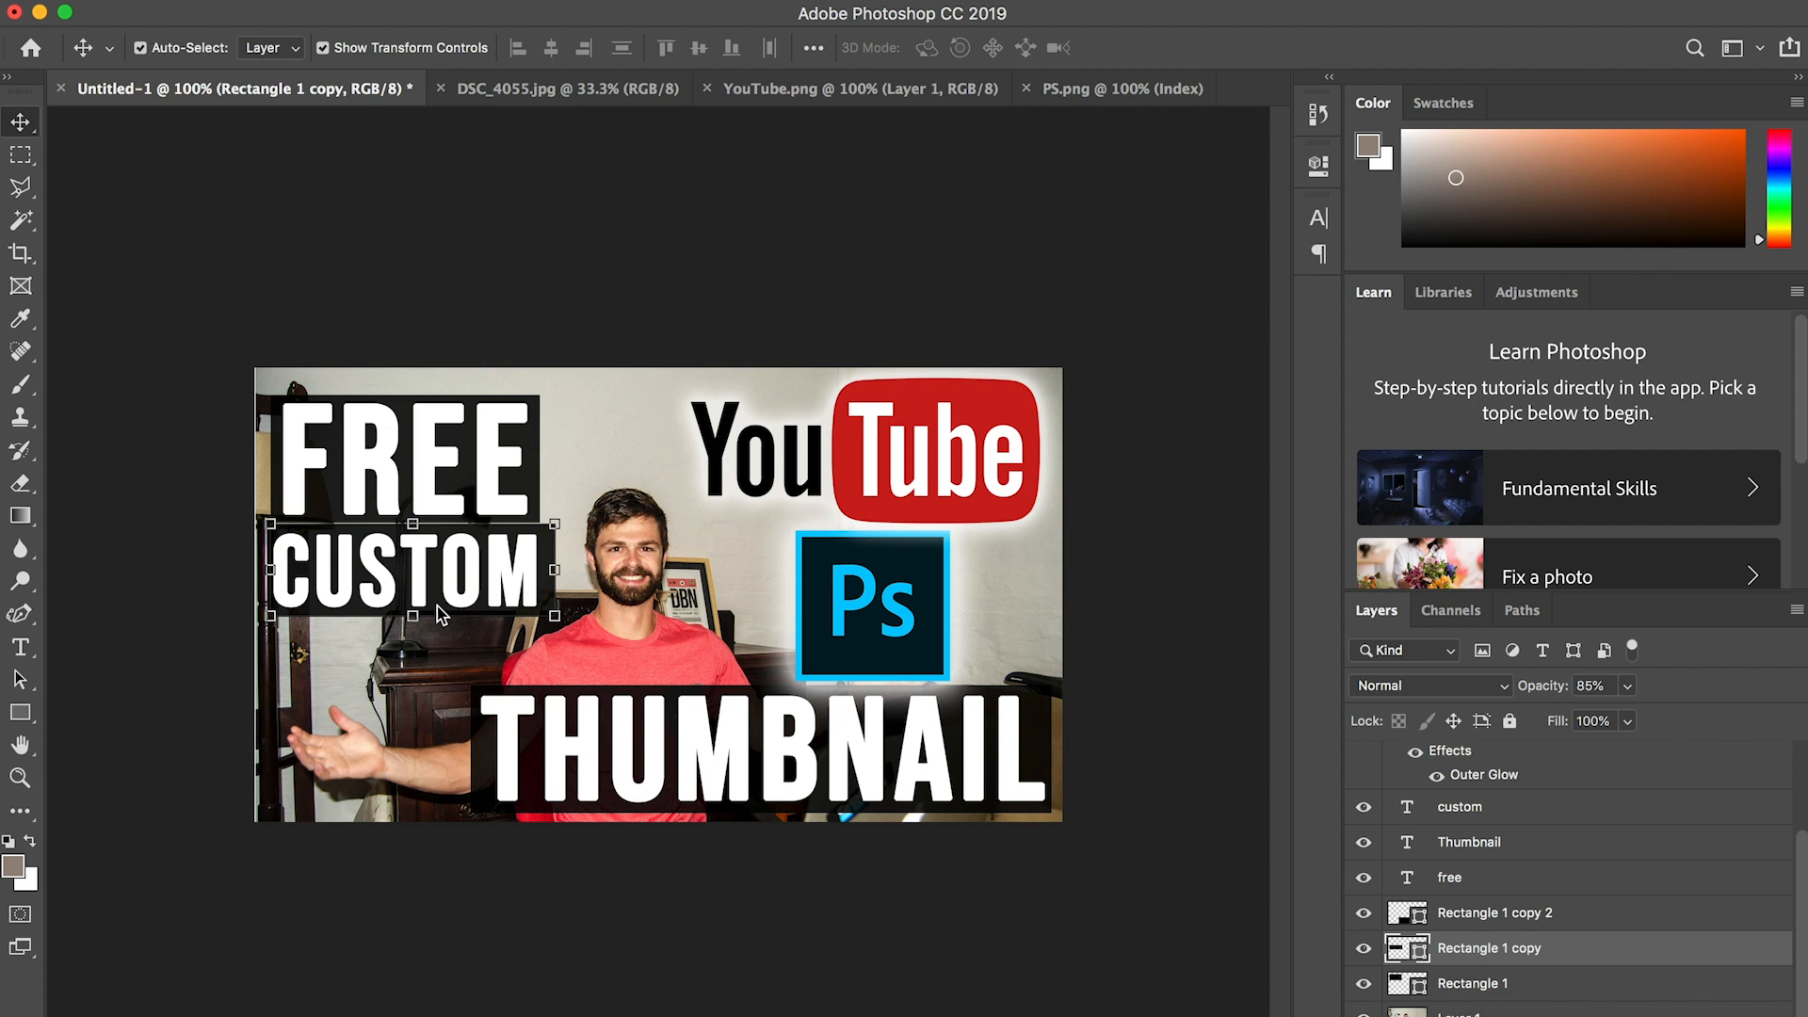
key(Down)
key(Down)
key(Down)
key(Down)
key(Left)
key(Left)
key(Left)
key(Left)
key(Left)
key(Left)
key(Left)
key(Left)
click(638, 595)
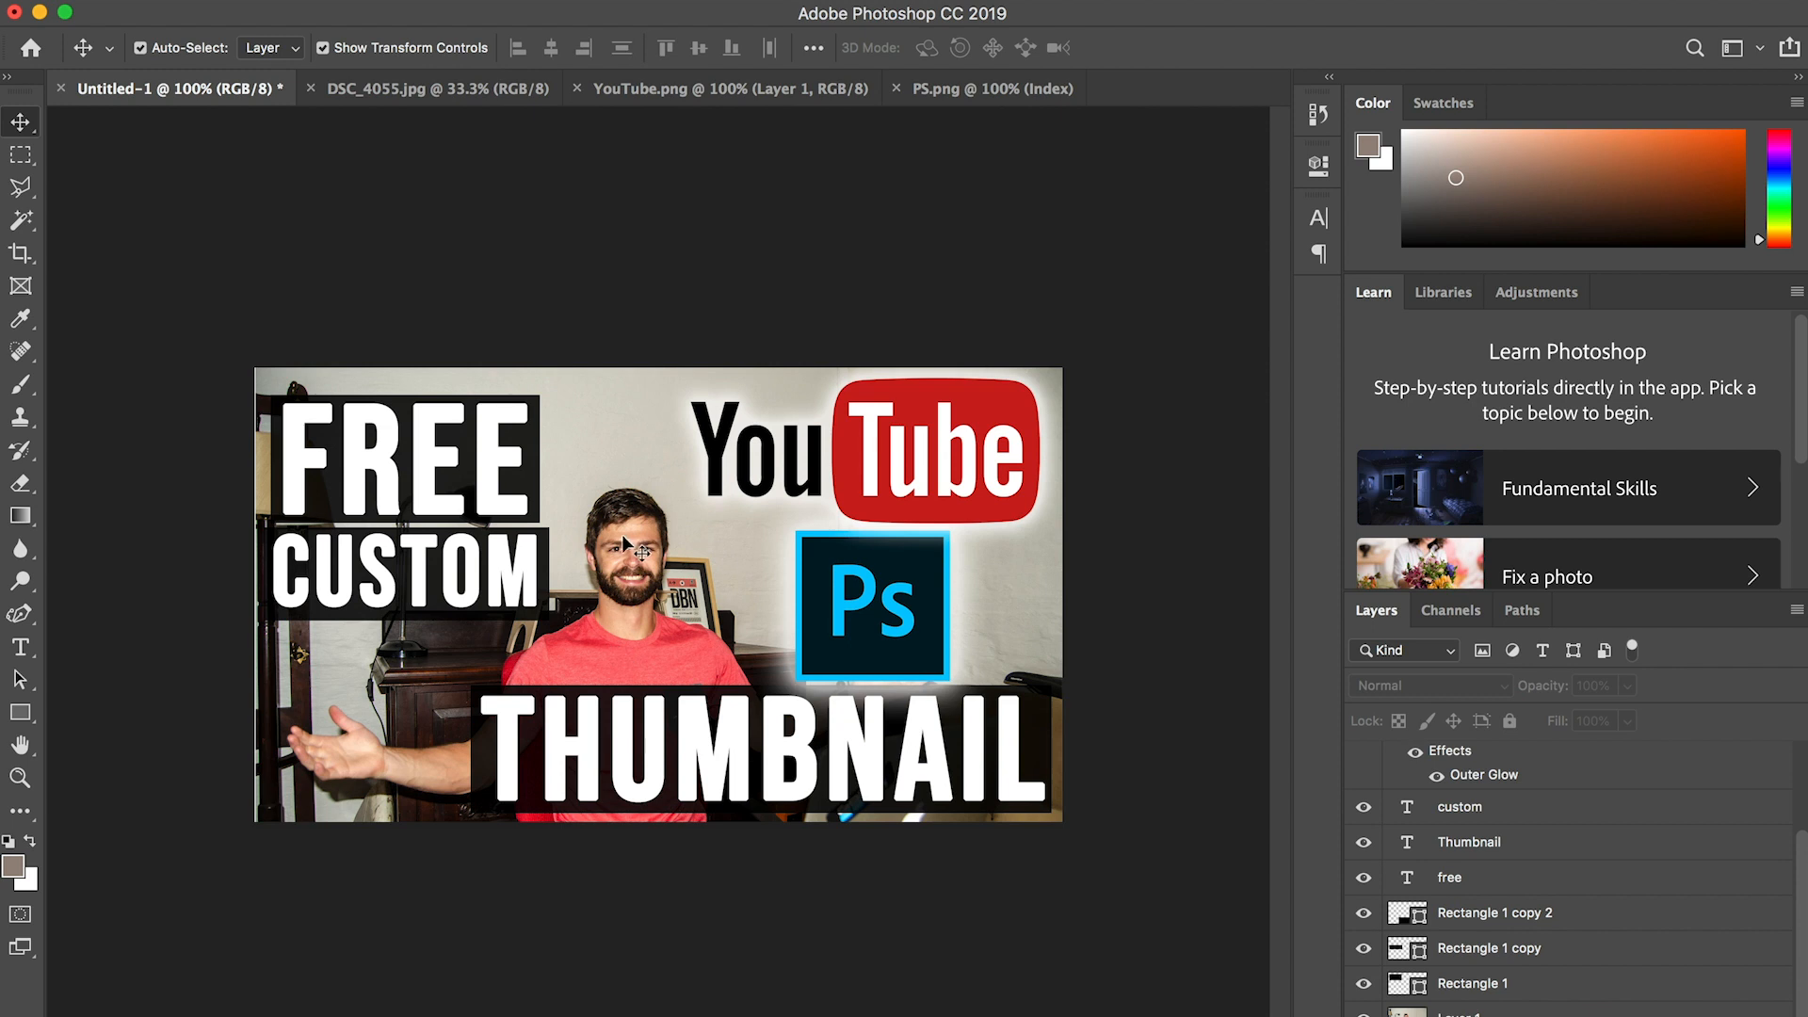
- Enlarge the background photo to about 124% so the man fills more of the space between the text and logos
click(1424, 1009)
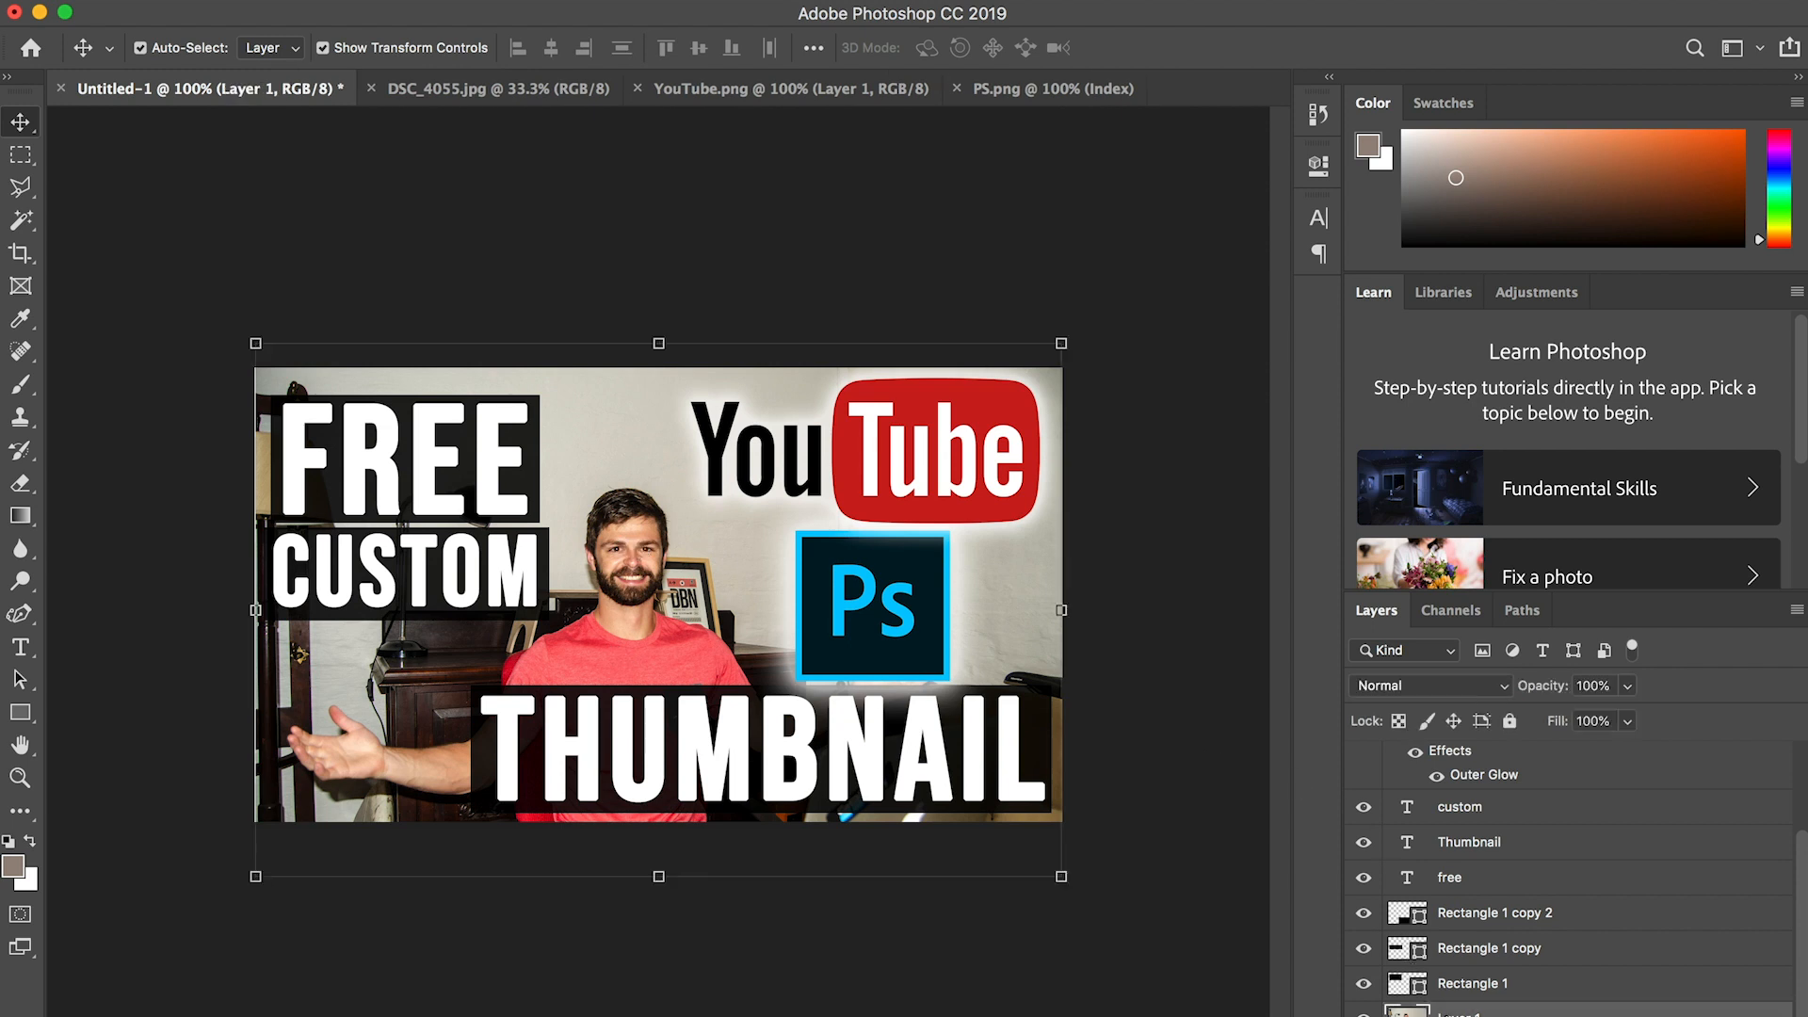
drag(1064, 340, 1220, 239)
drag(255, 876, 204, 926)
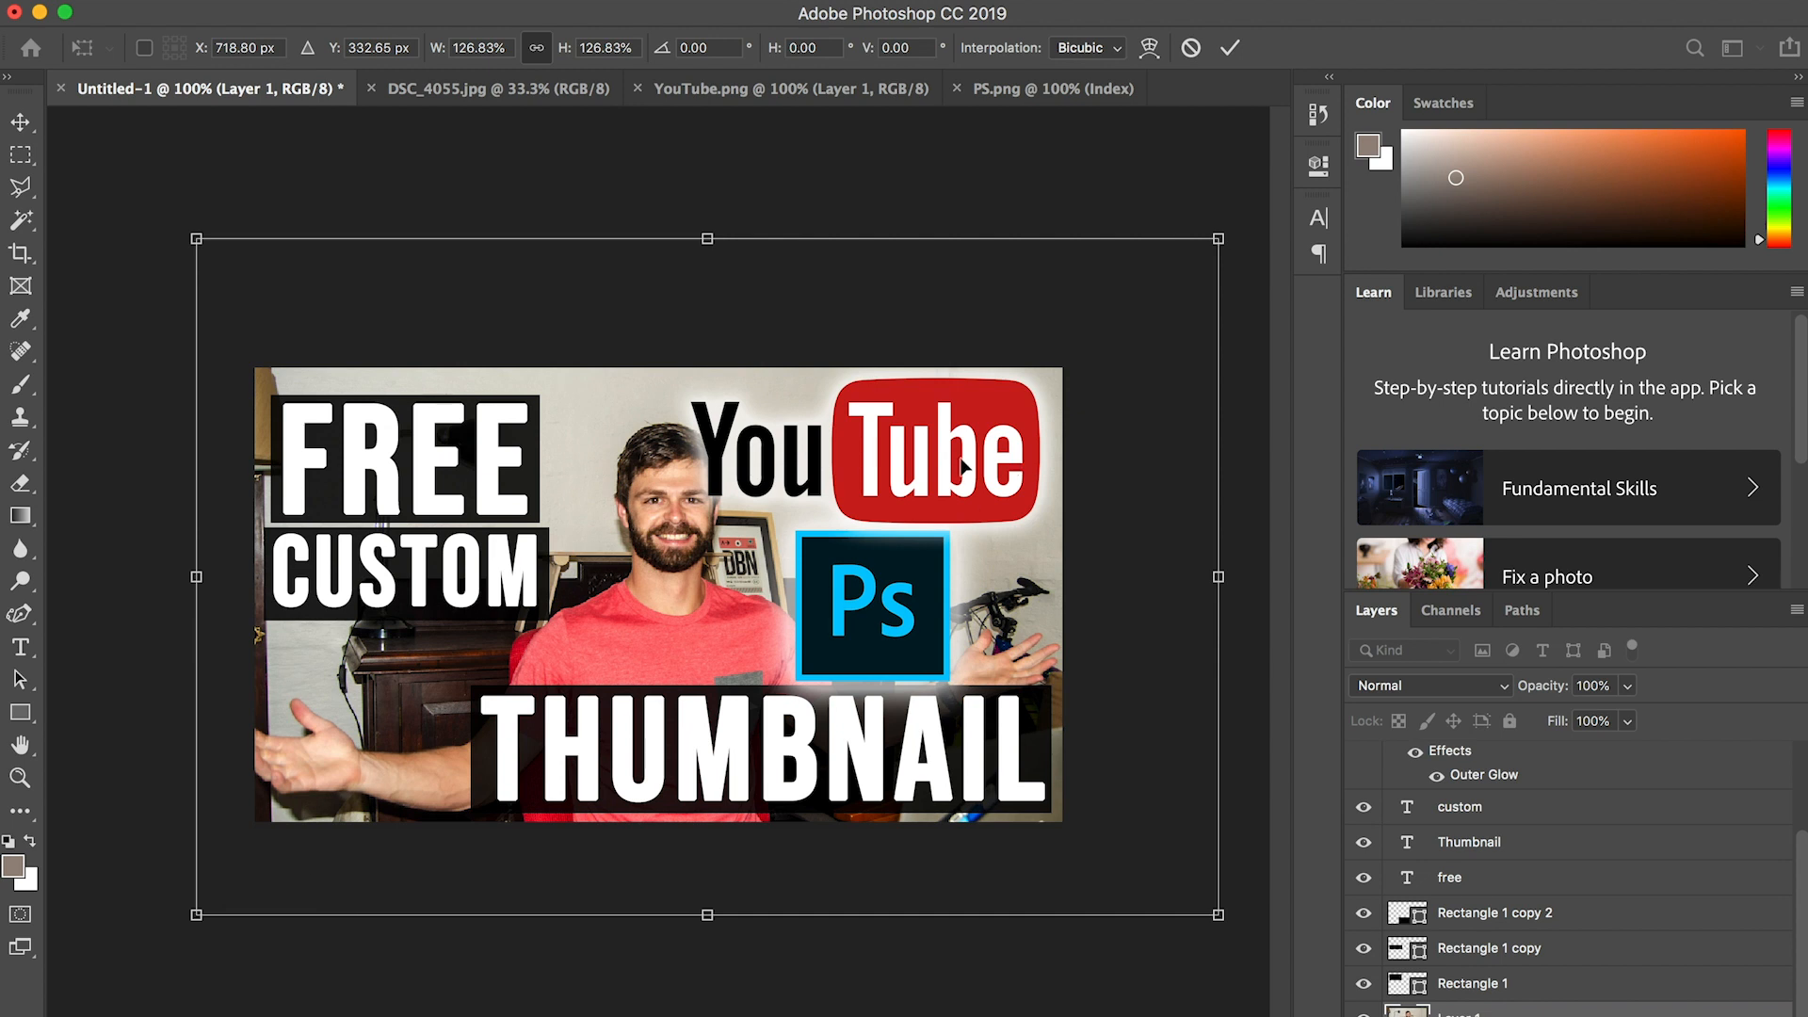
drag(196, 916, 221, 909)
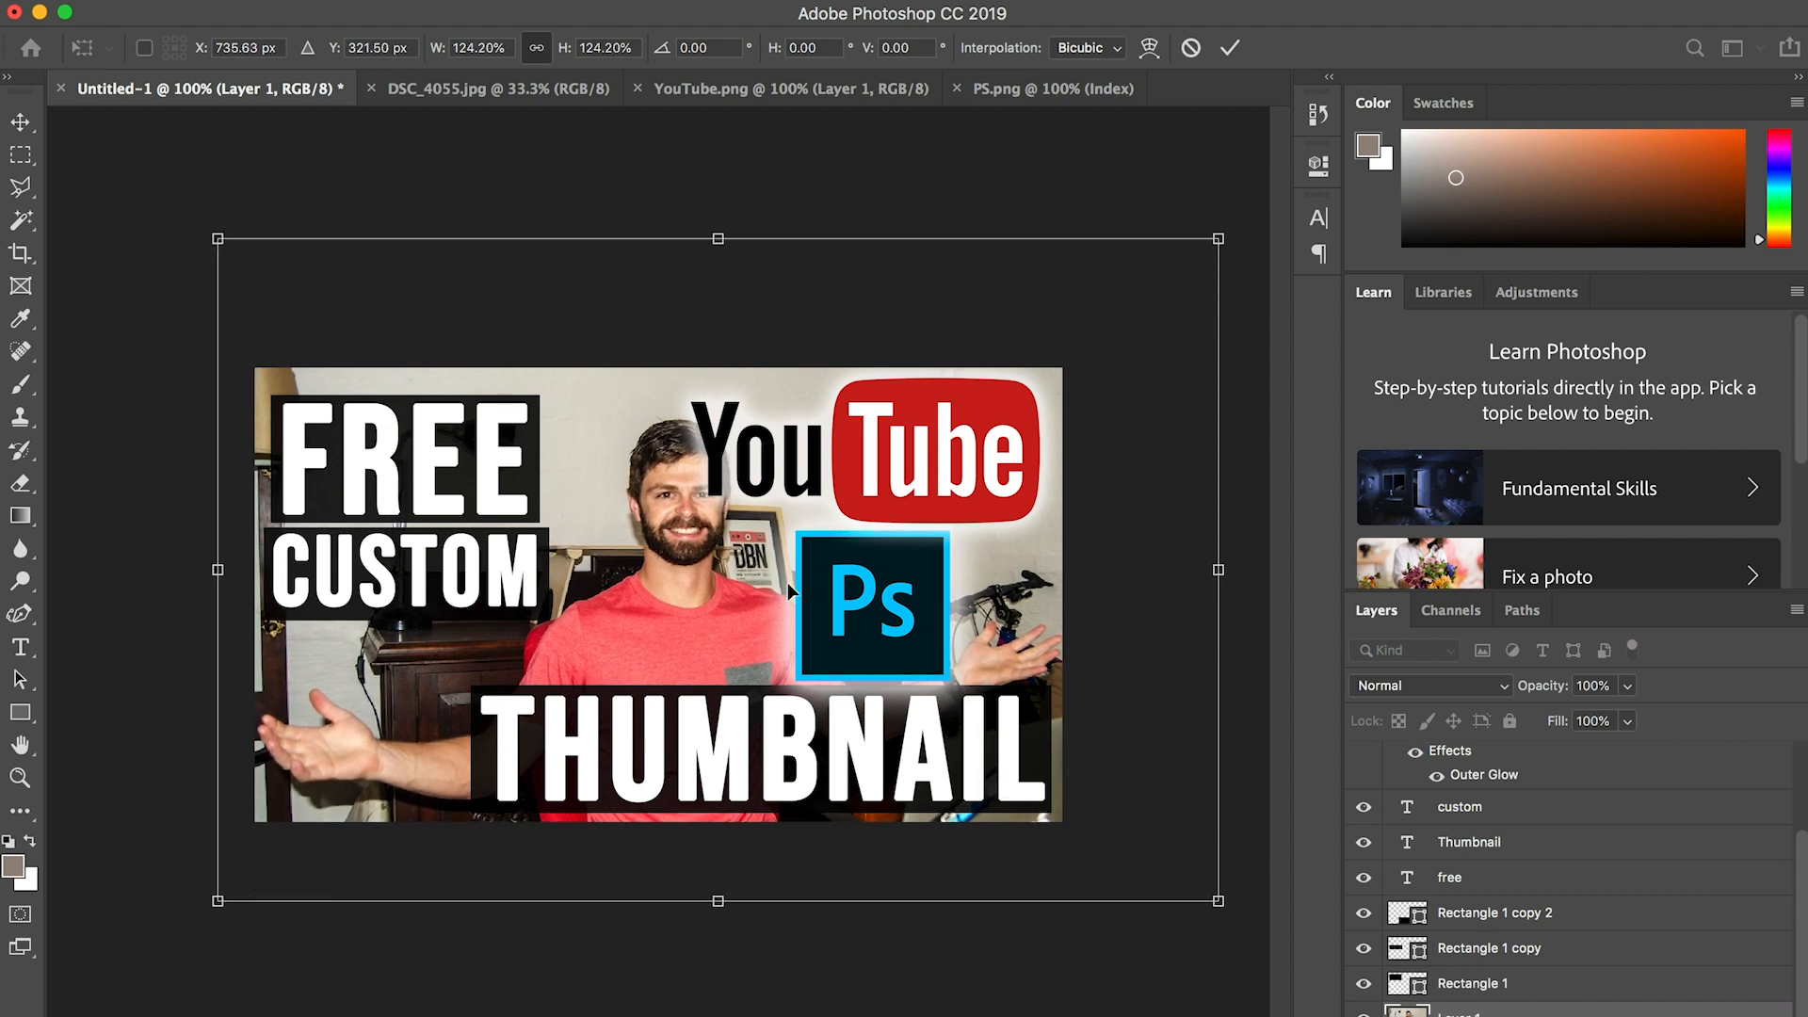
- Shrink the YouTube logo from its lower-left corner so it clears the man's head
scroll(1460, 819, up, 3)
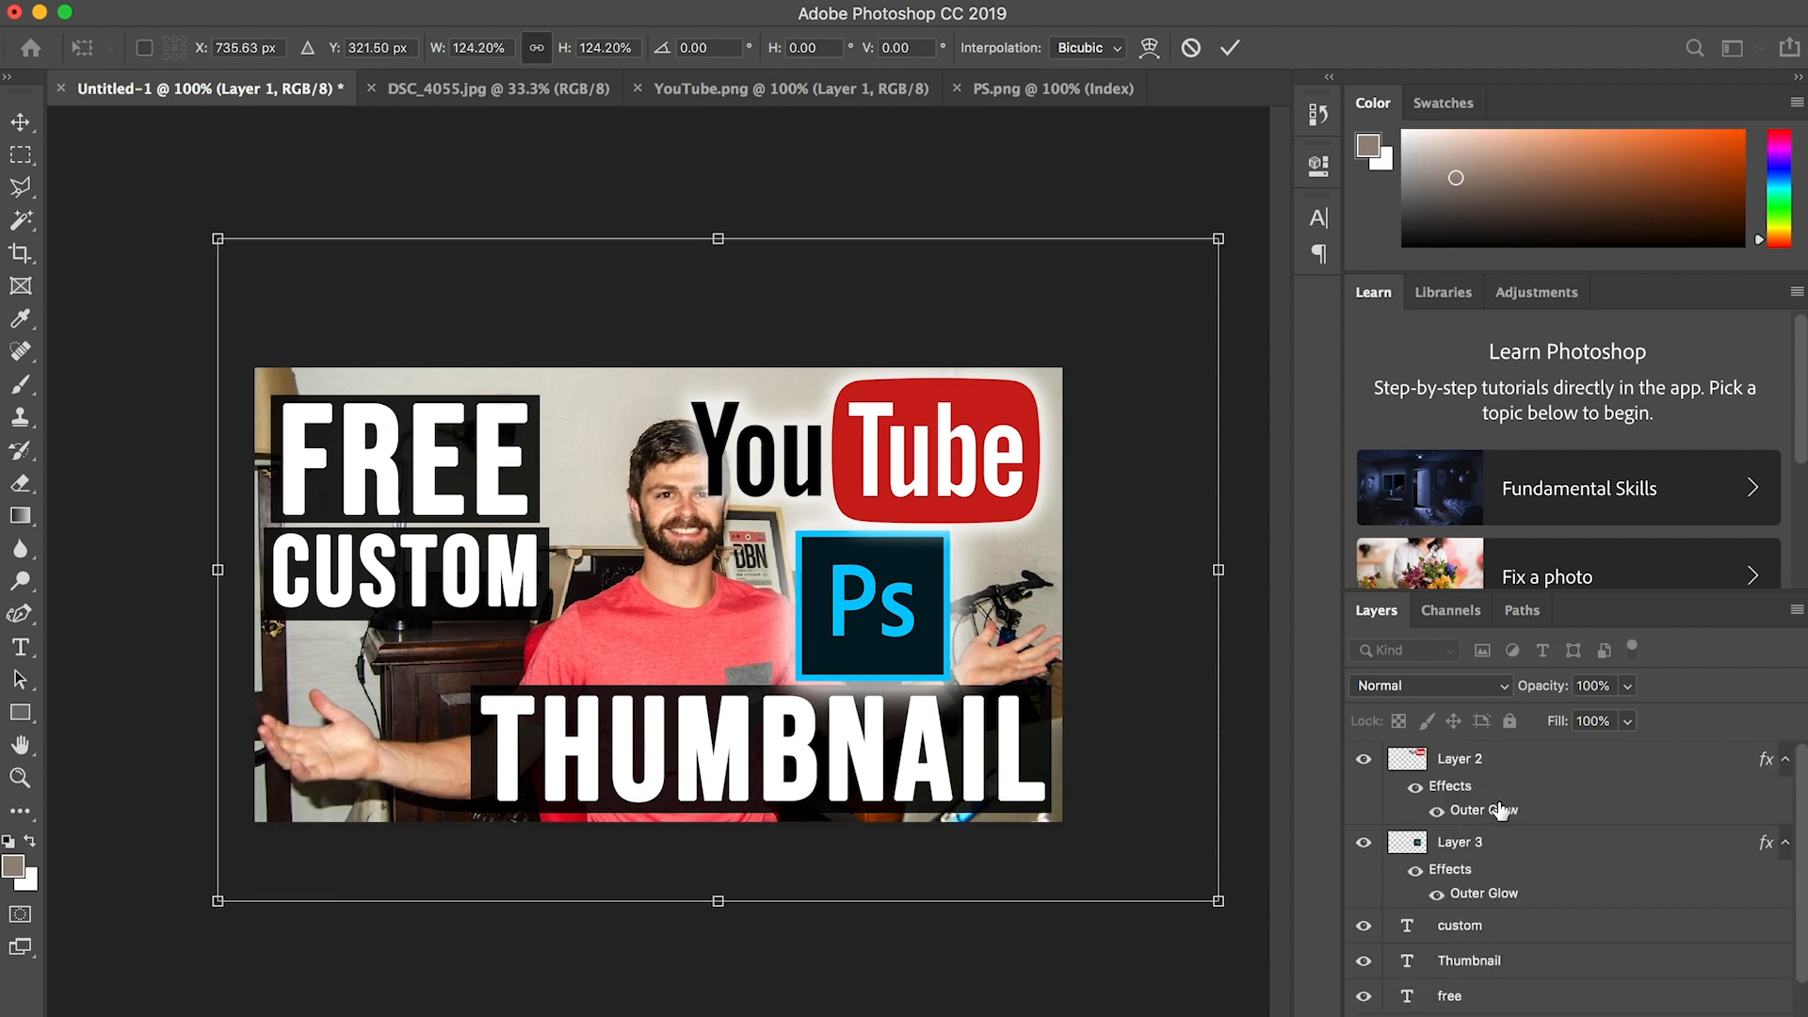
click(1455, 761)
drag(695, 522, 749, 505)
- Move the Photoshop logo right and slightly up so it sits beneath the smaller YouTube logo, clear of the man
click(1462, 848)
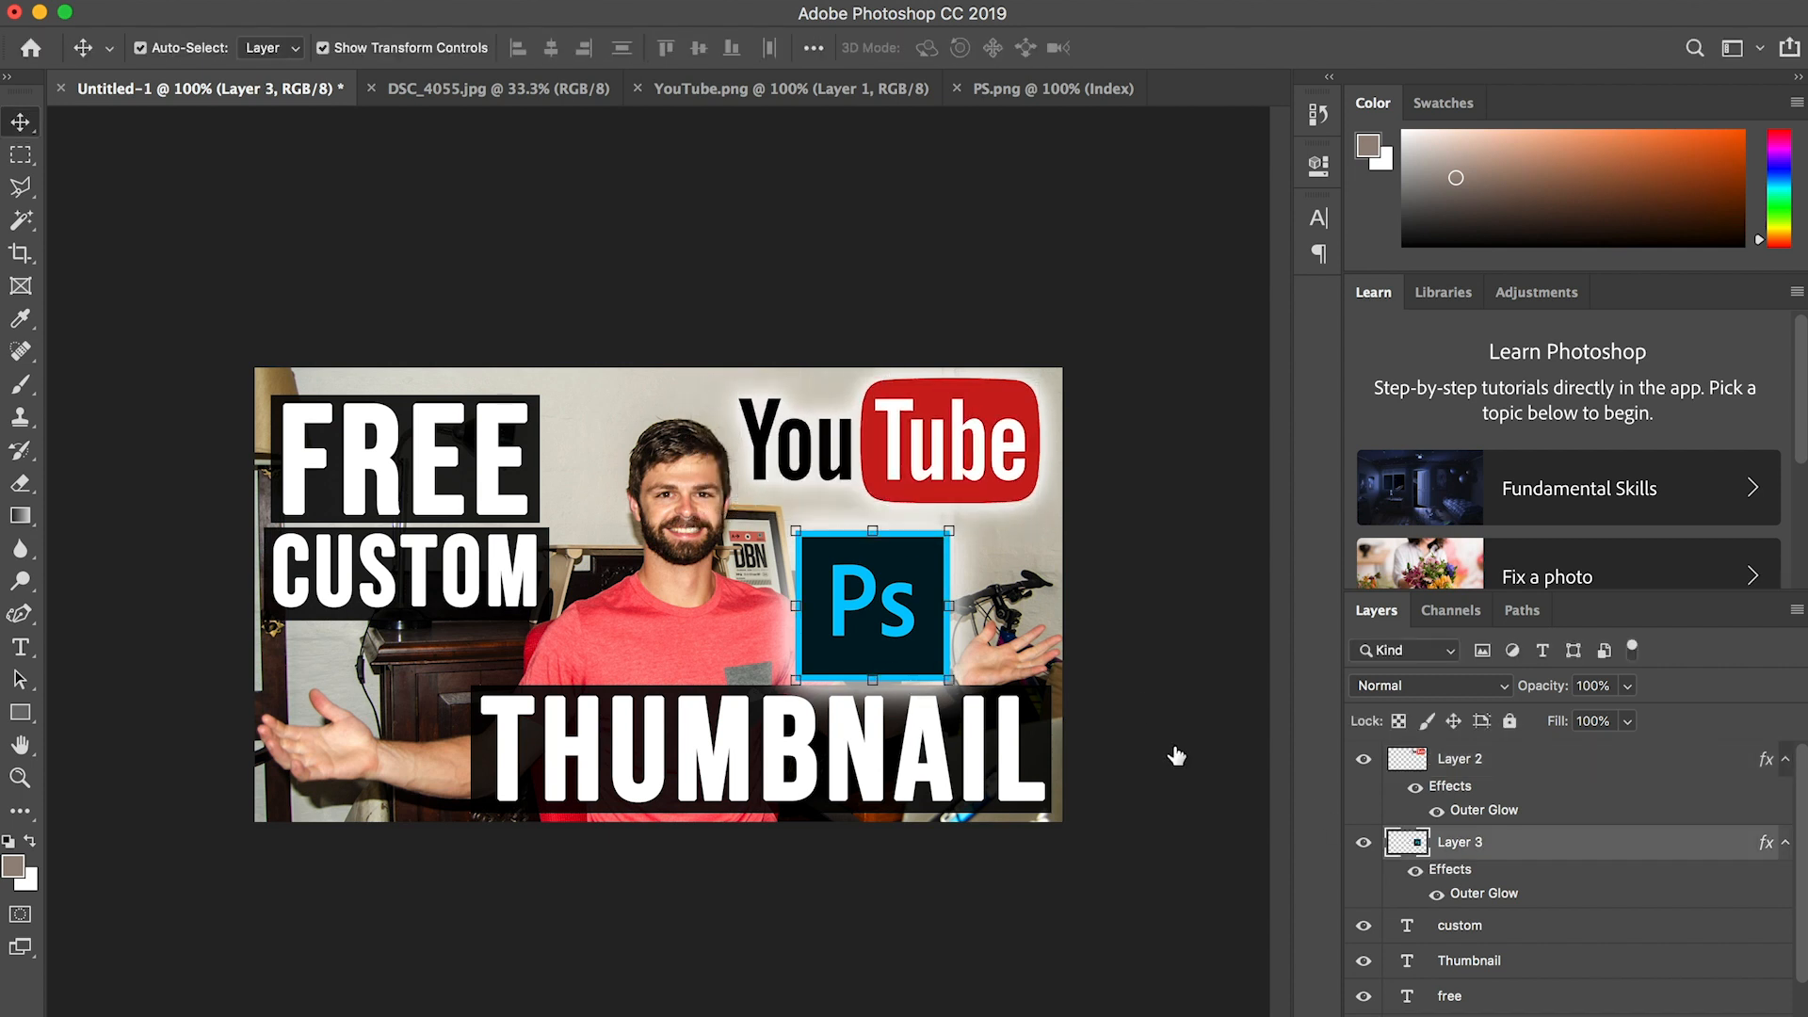
drag(906, 625, 953, 610)
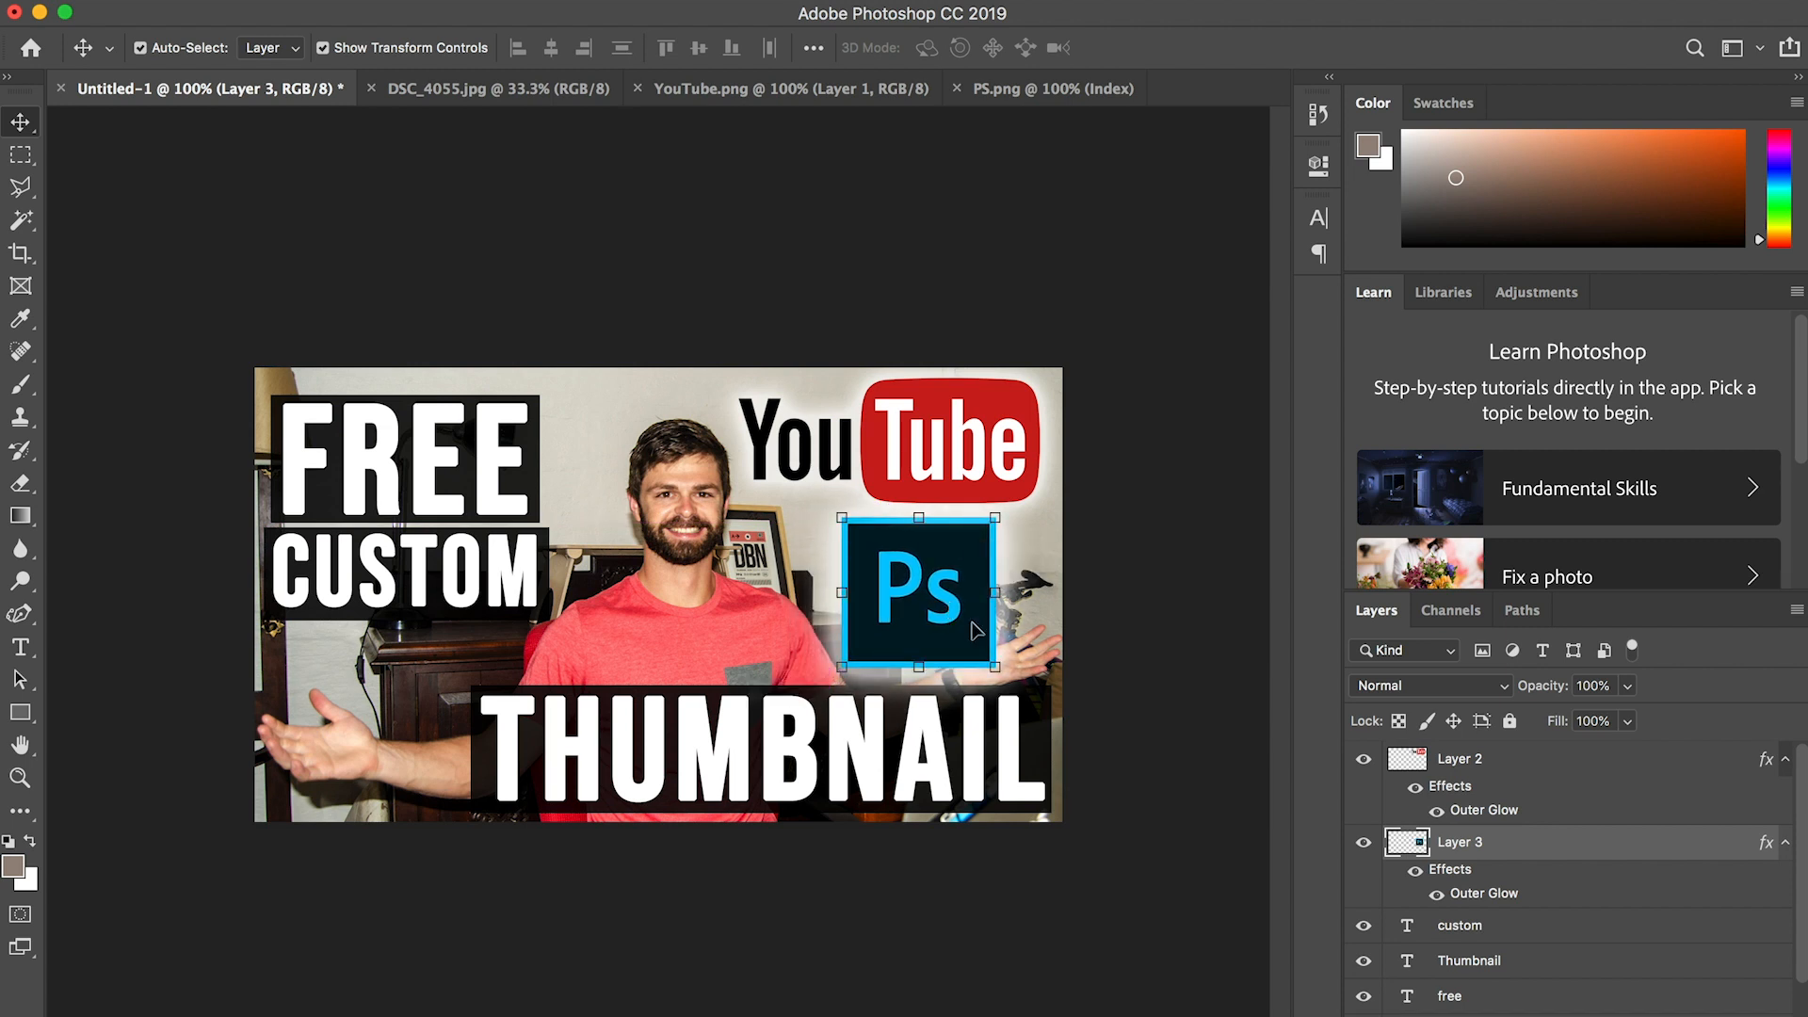
click(1168, 599)
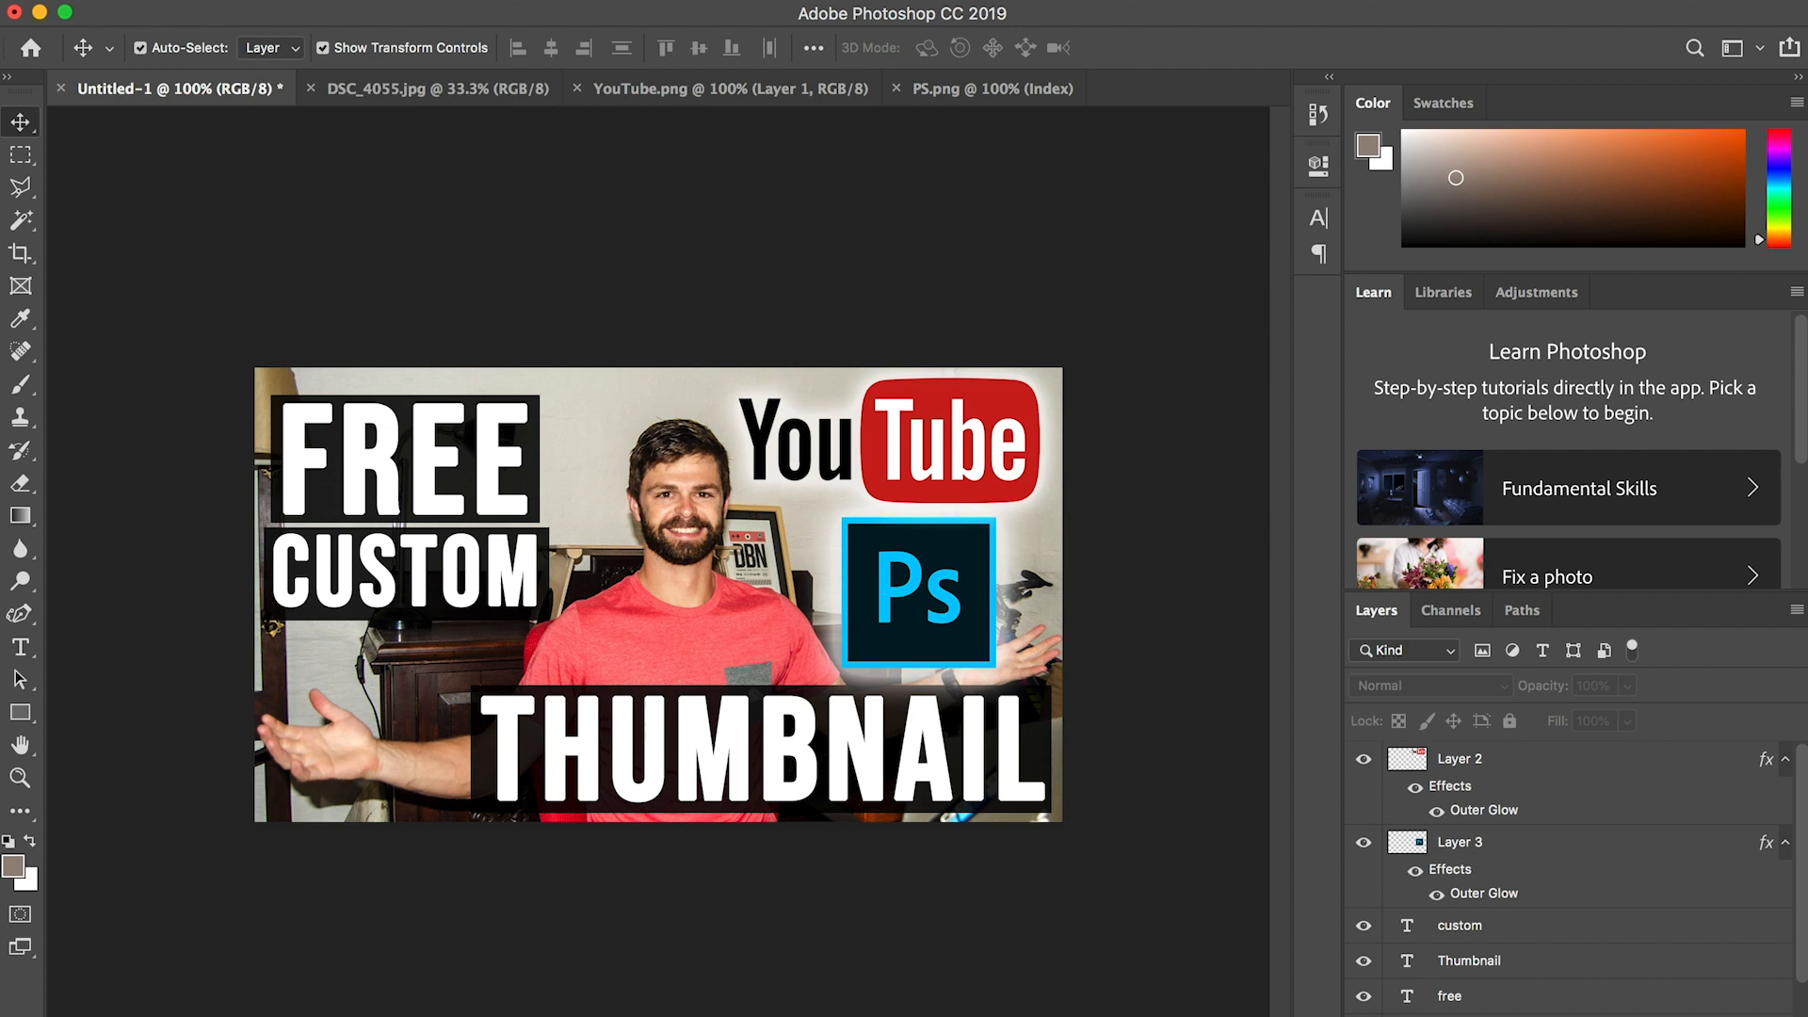
- Set up an export of the 1280 × 720 px thumbnail in JPG format
click(227, 3)
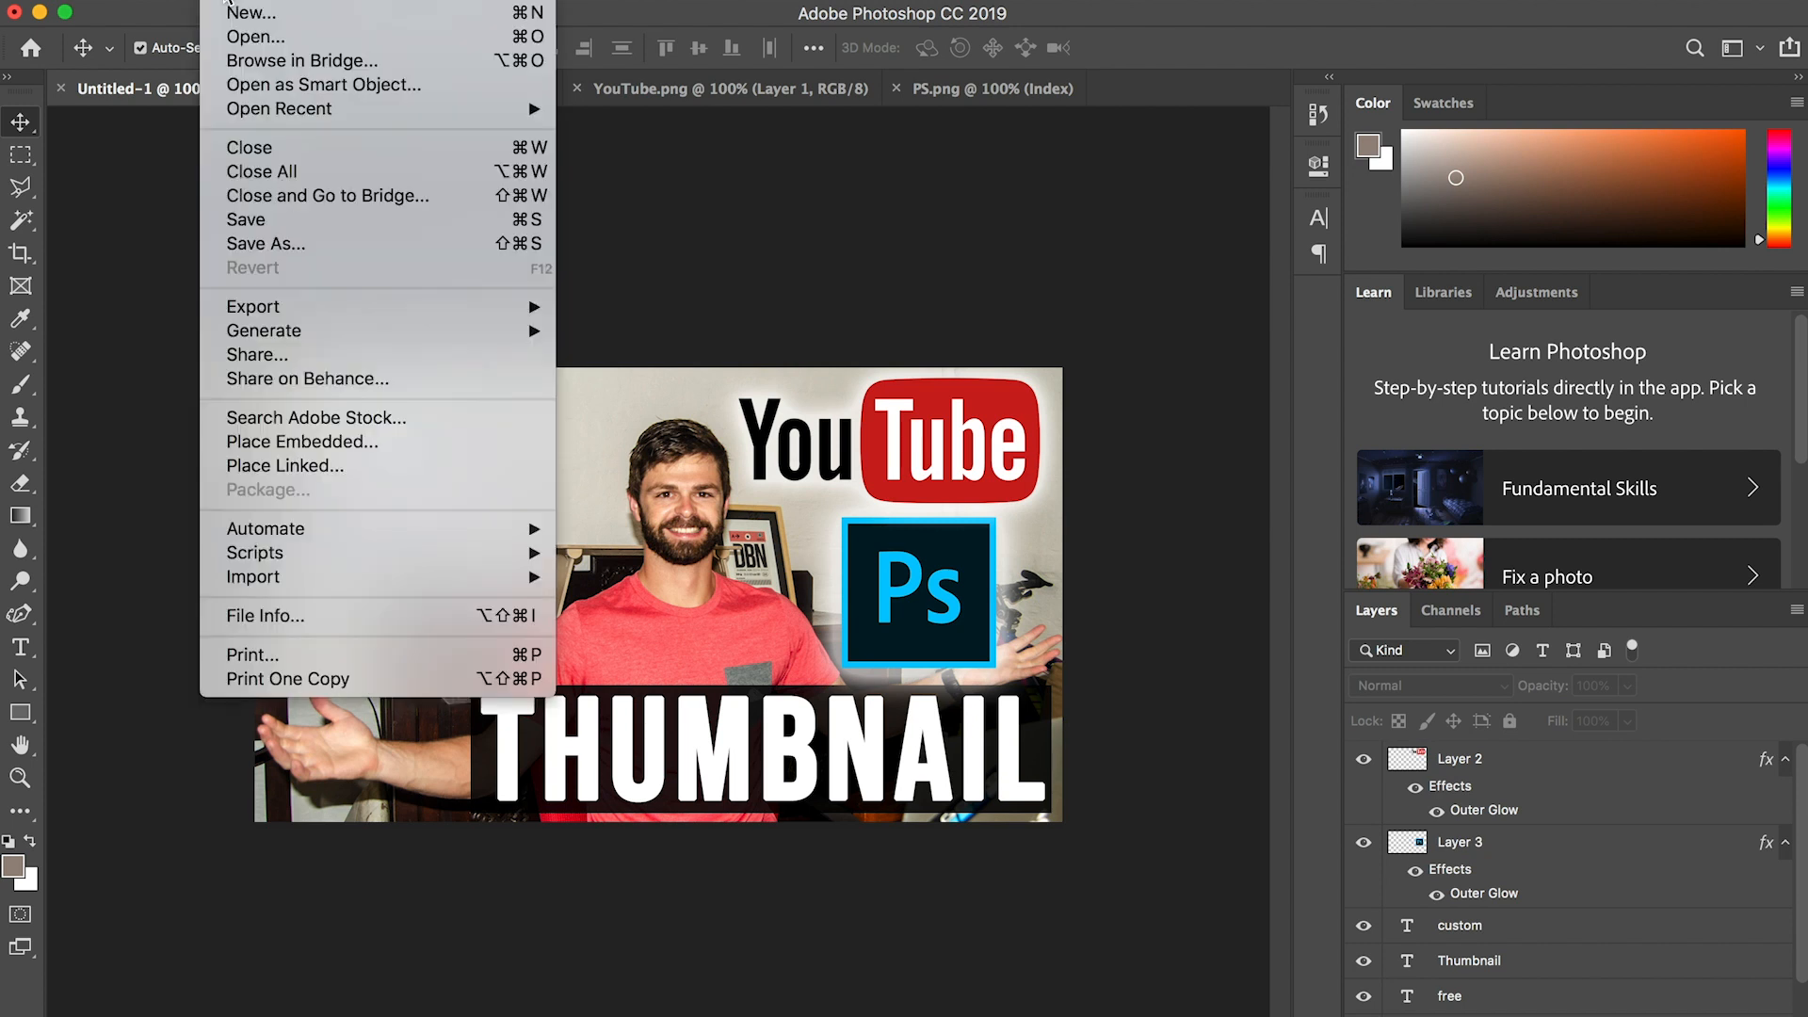
mouse_move(295, 306)
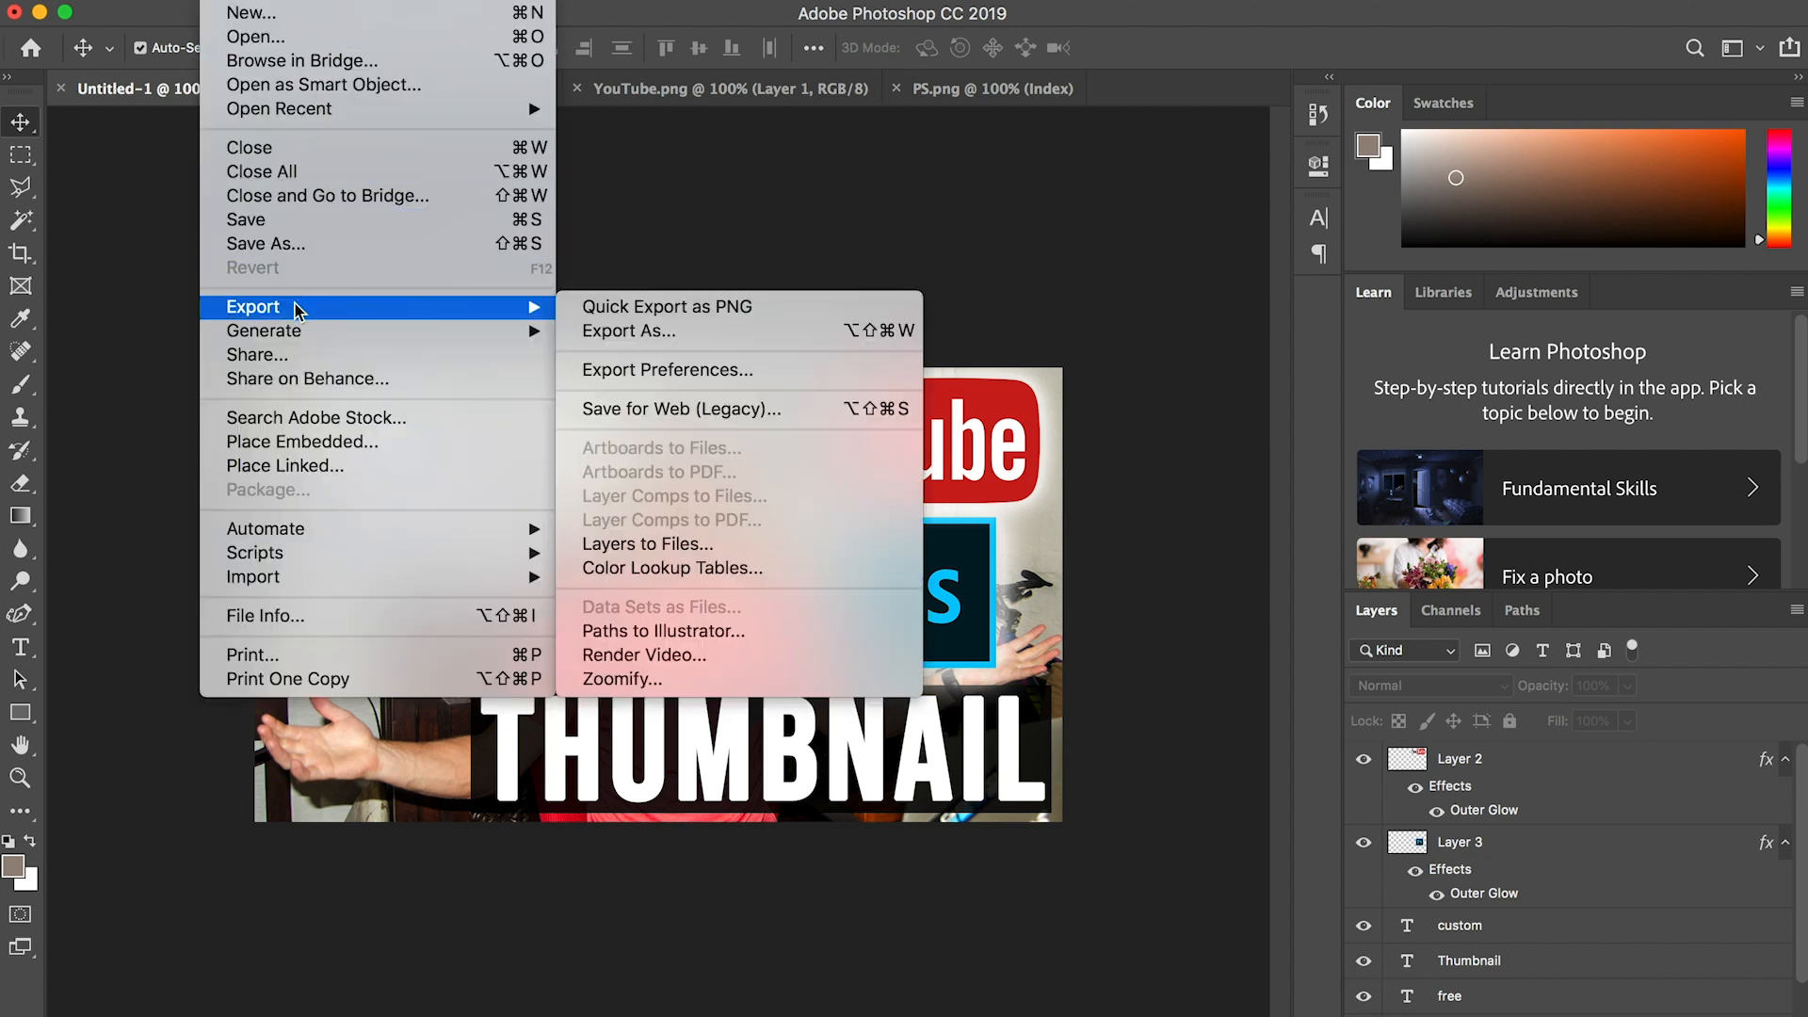
click(718, 334)
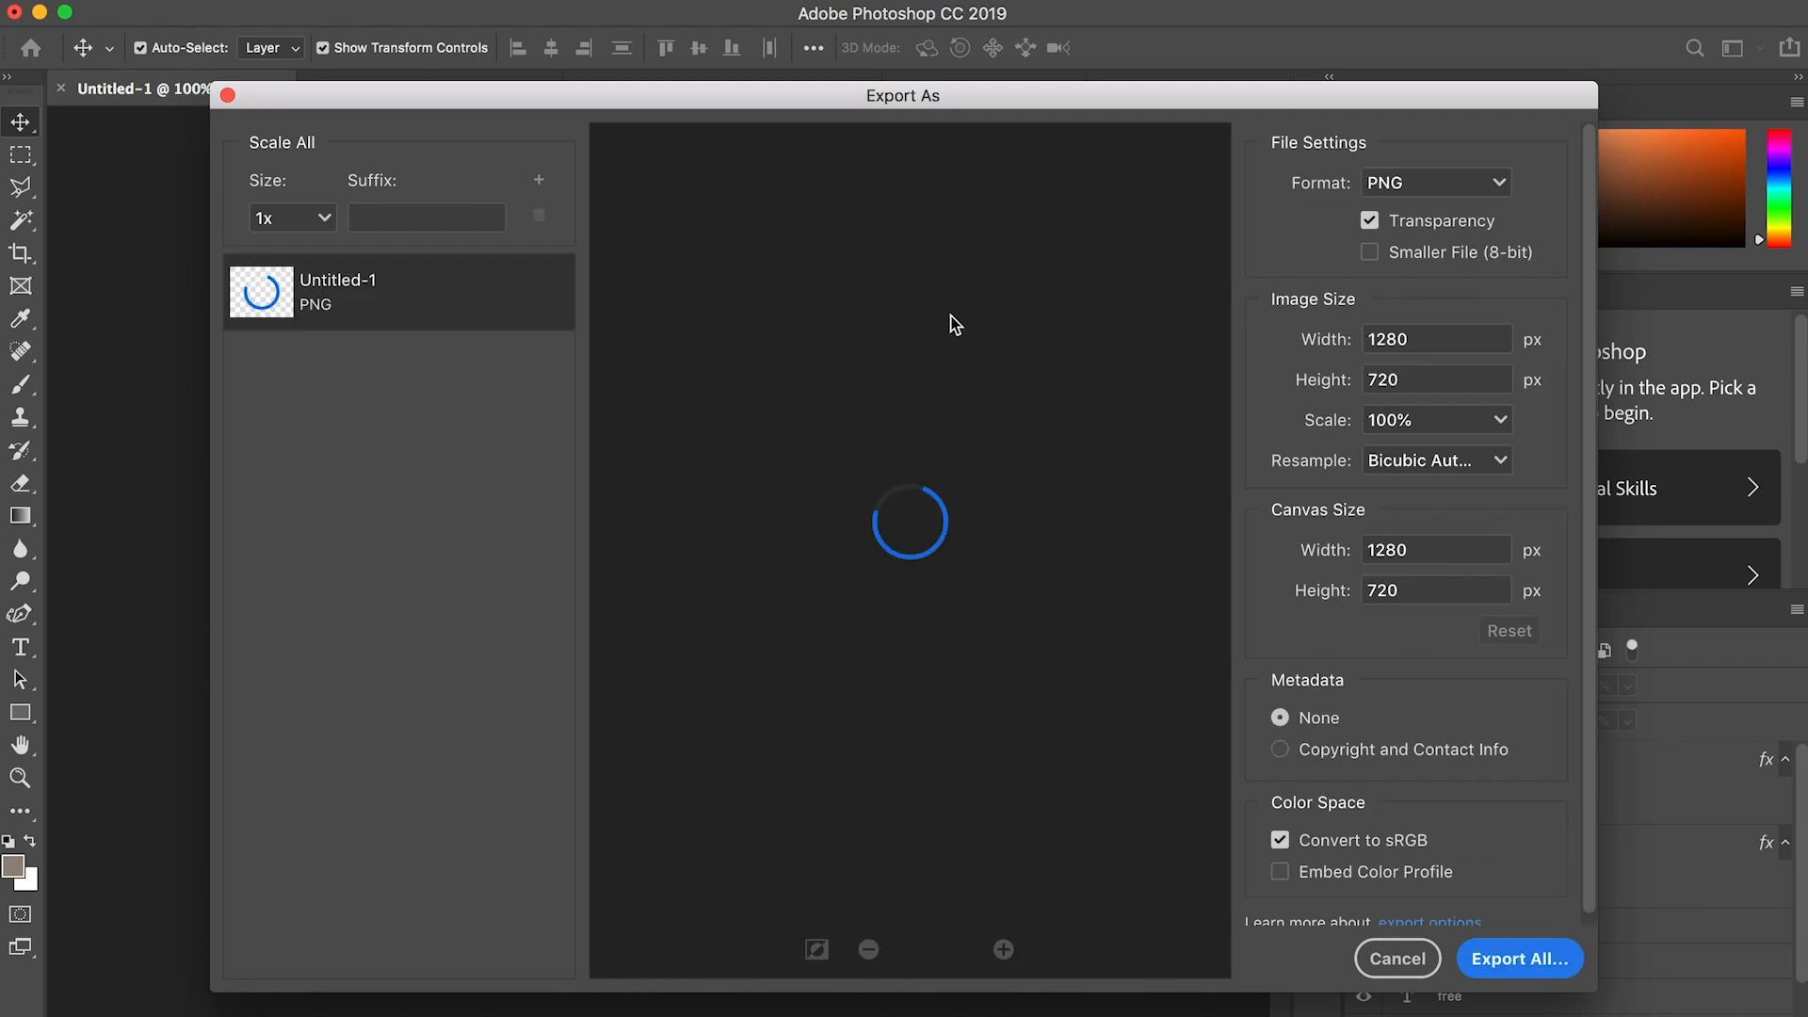
click(1448, 189)
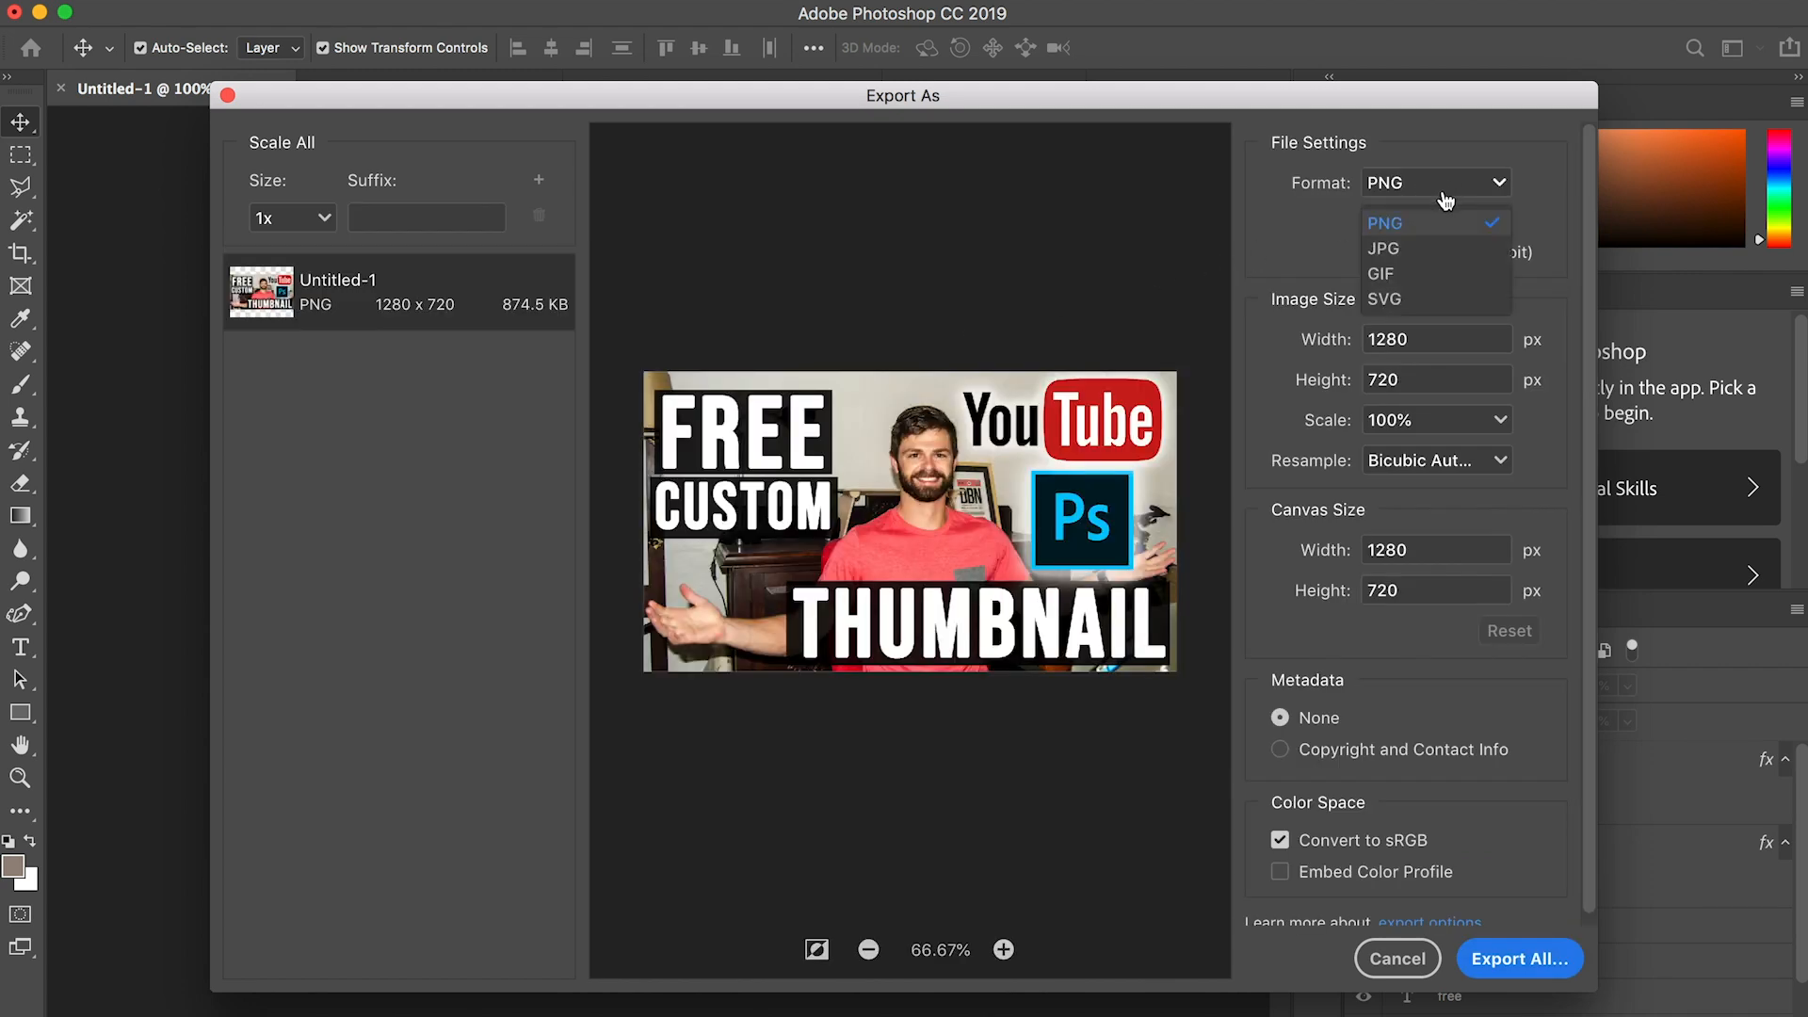
click(1422, 251)
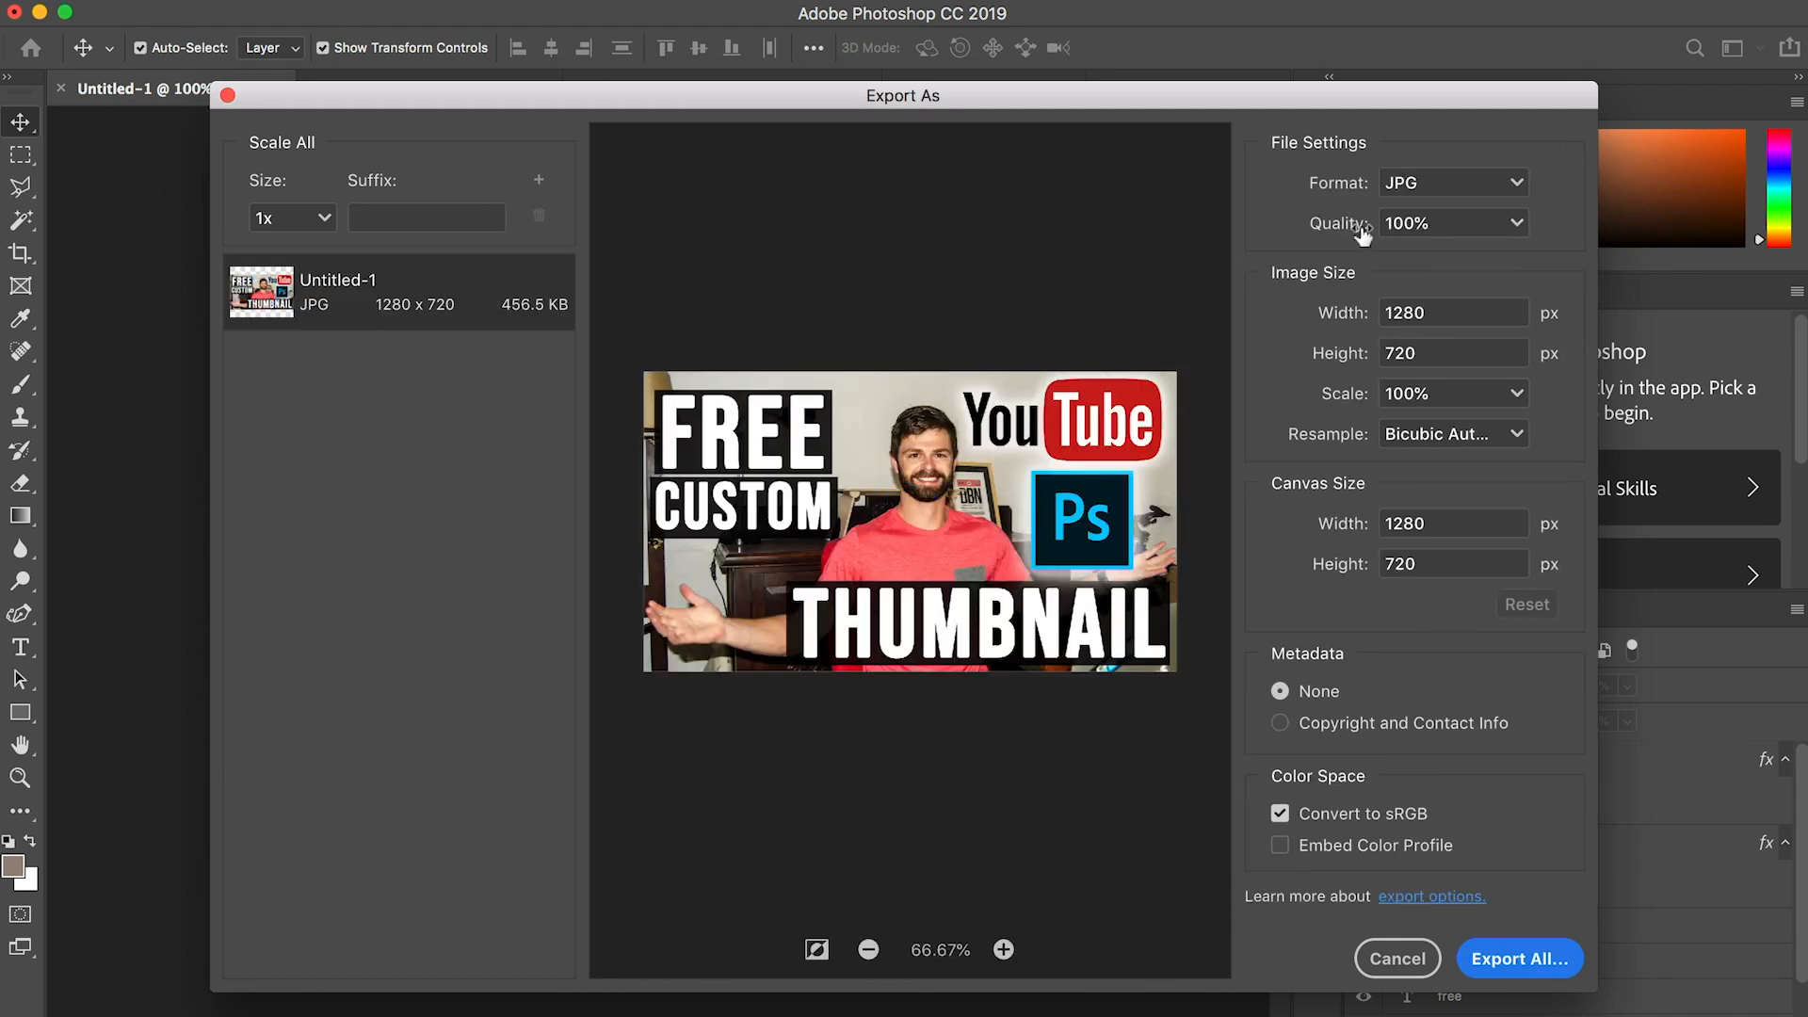
- Export the JPG to Day 12, naming it How to create a YouTube Thumbnail Template but with its opening words replaced by Free Photoshop
click(1518, 961)
text(How to create a YouTube Thumbn)
text(ail Tem)
text(plate)
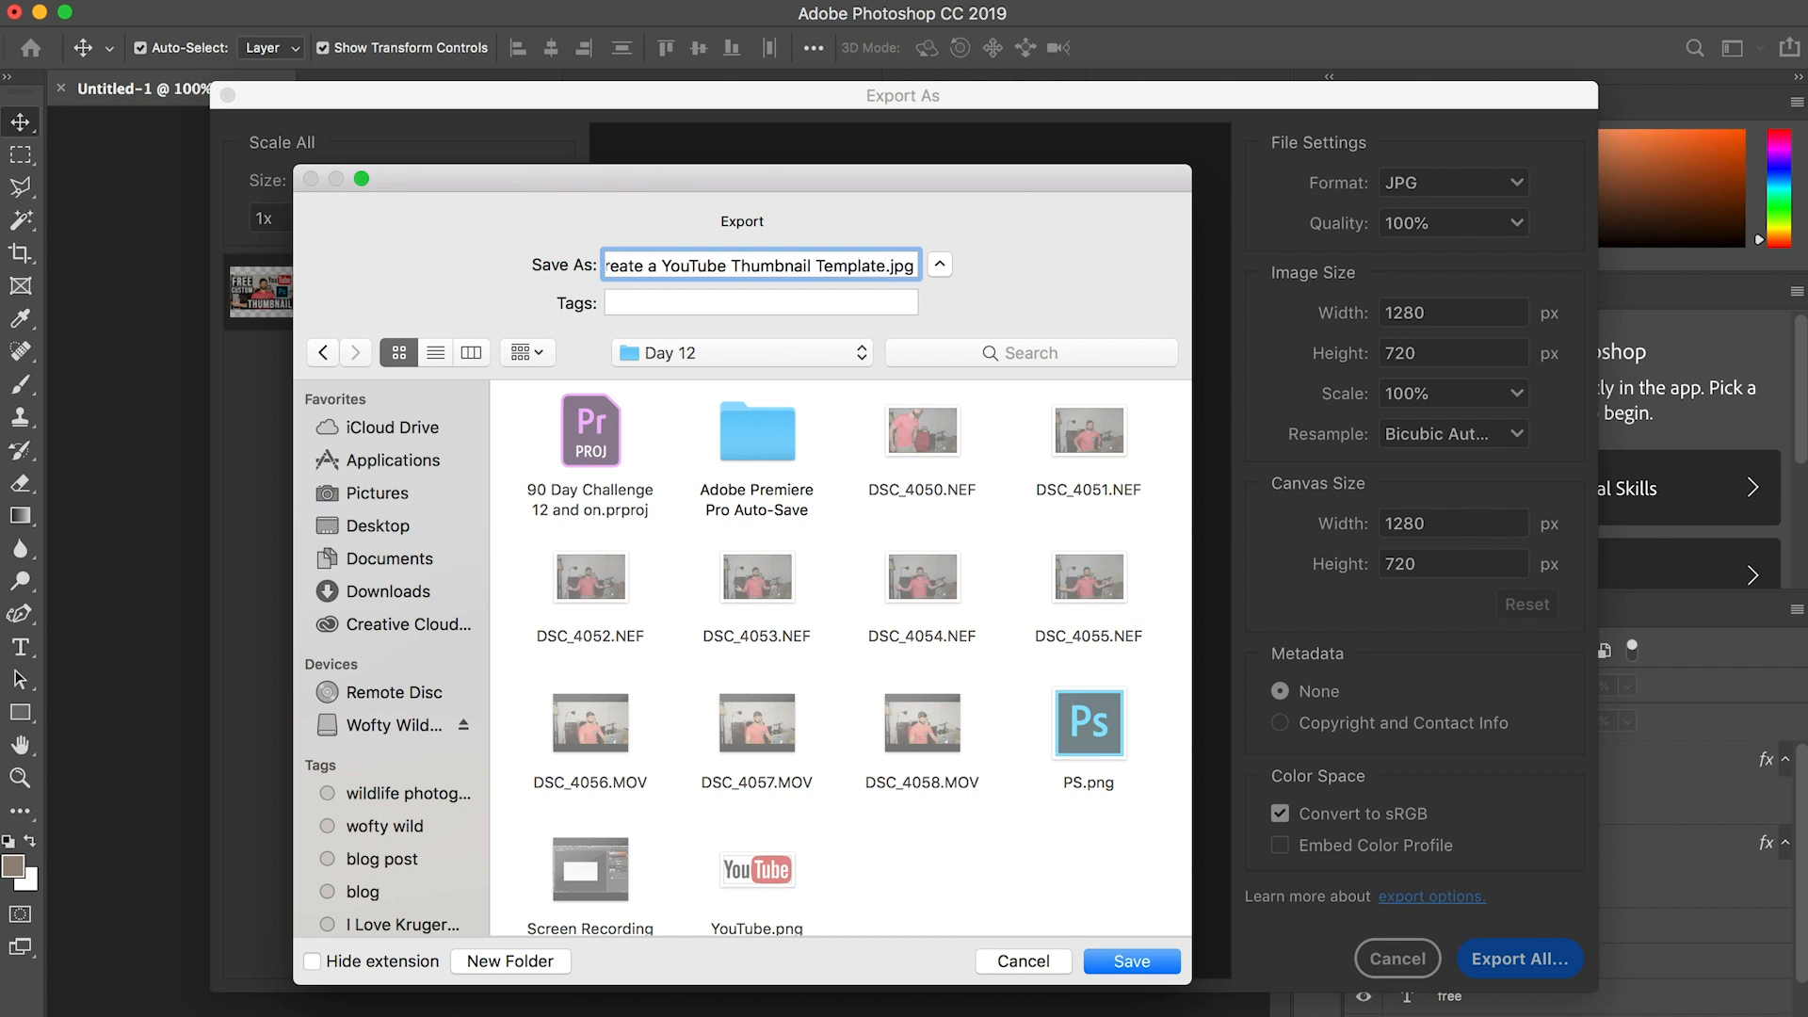
drag(662, 265, 602, 266)
text(Free Photoshop)
click(1124, 960)
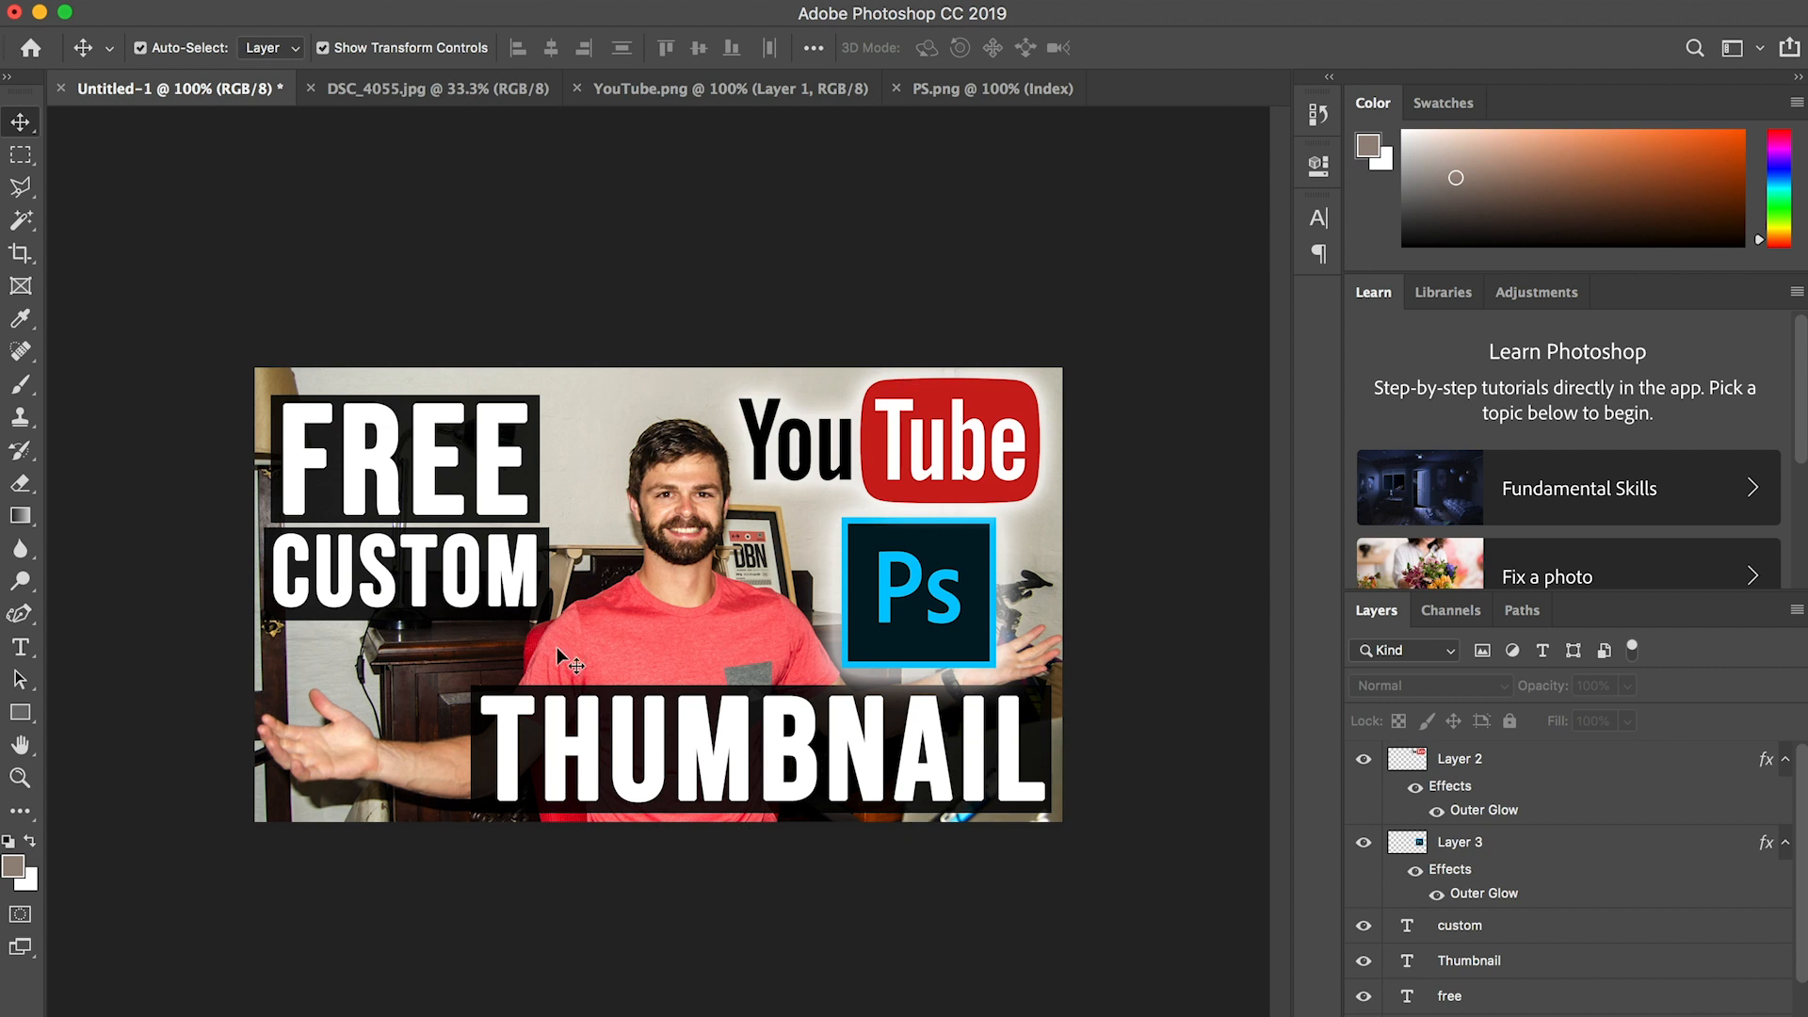
- Save the layered document as a PSD named Free Photoshop YouTube Thumbnail Template plus the creator's handle, in Day 12 with Maximize Compatibility enabled
click(251, 4)
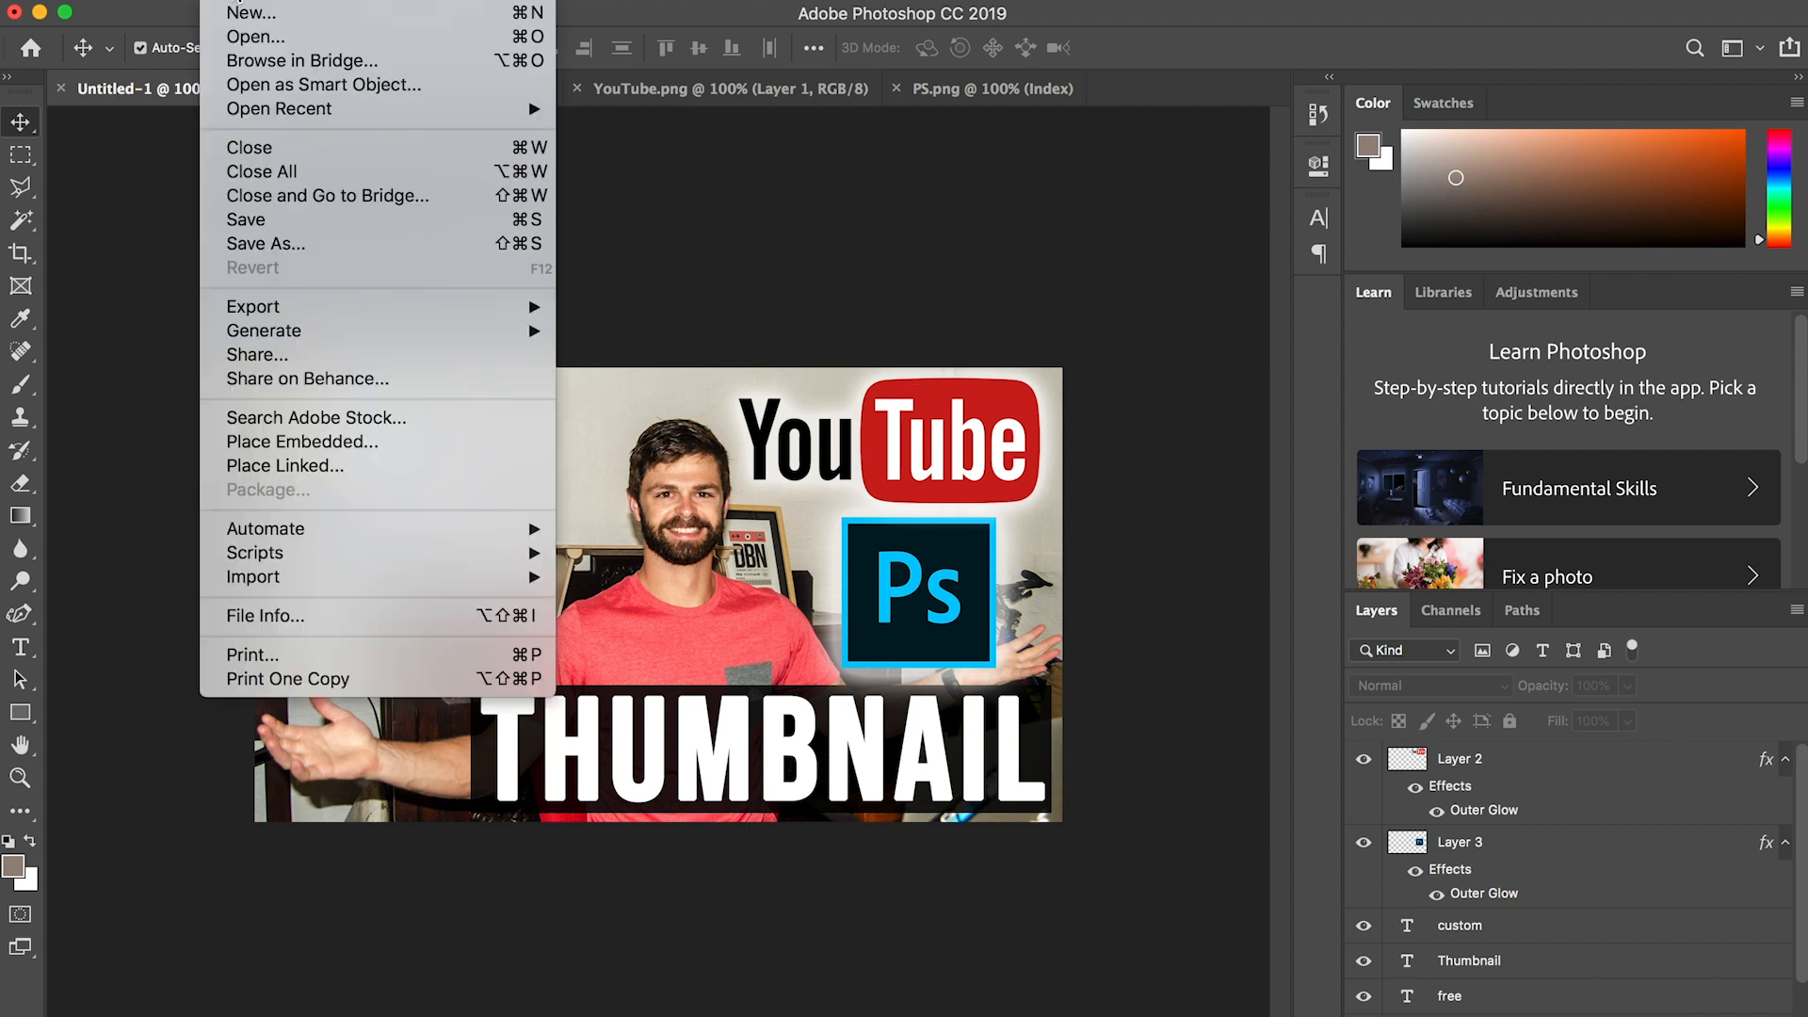
click(268, 243)
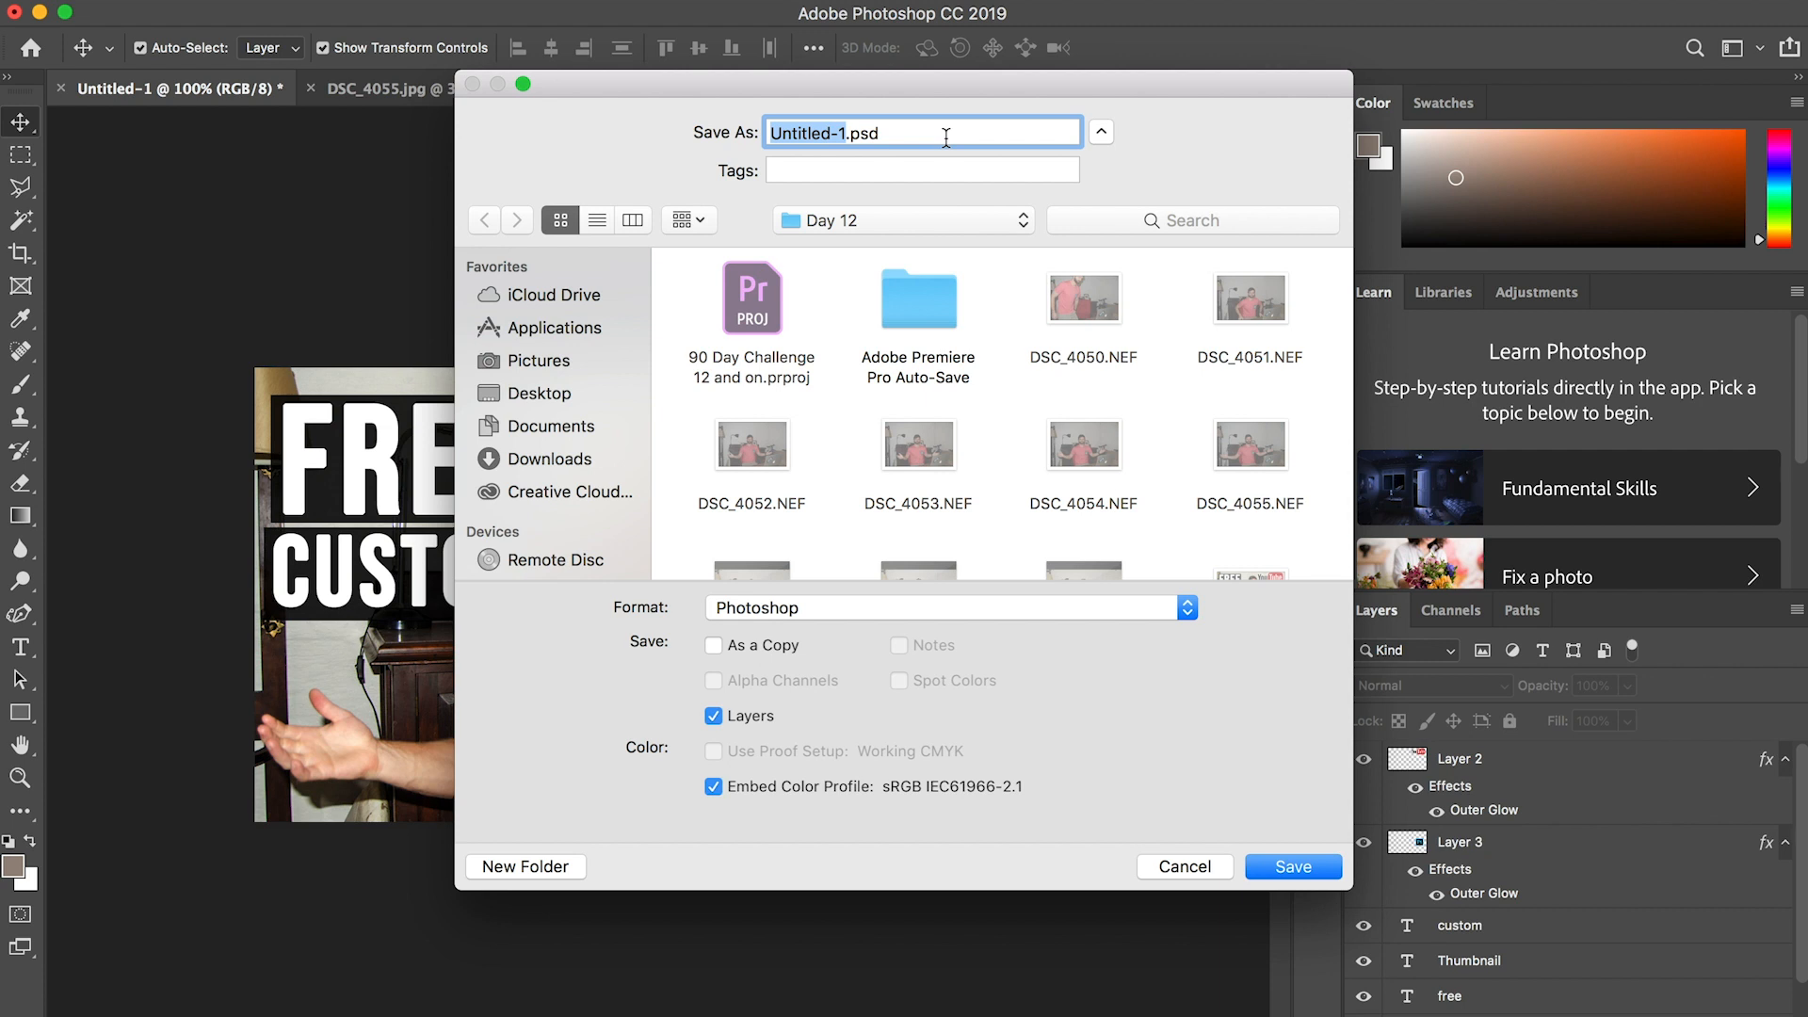
text(Free)
text( You)
key(BackSpace)
key(BackSpace)
key(BackSpace)
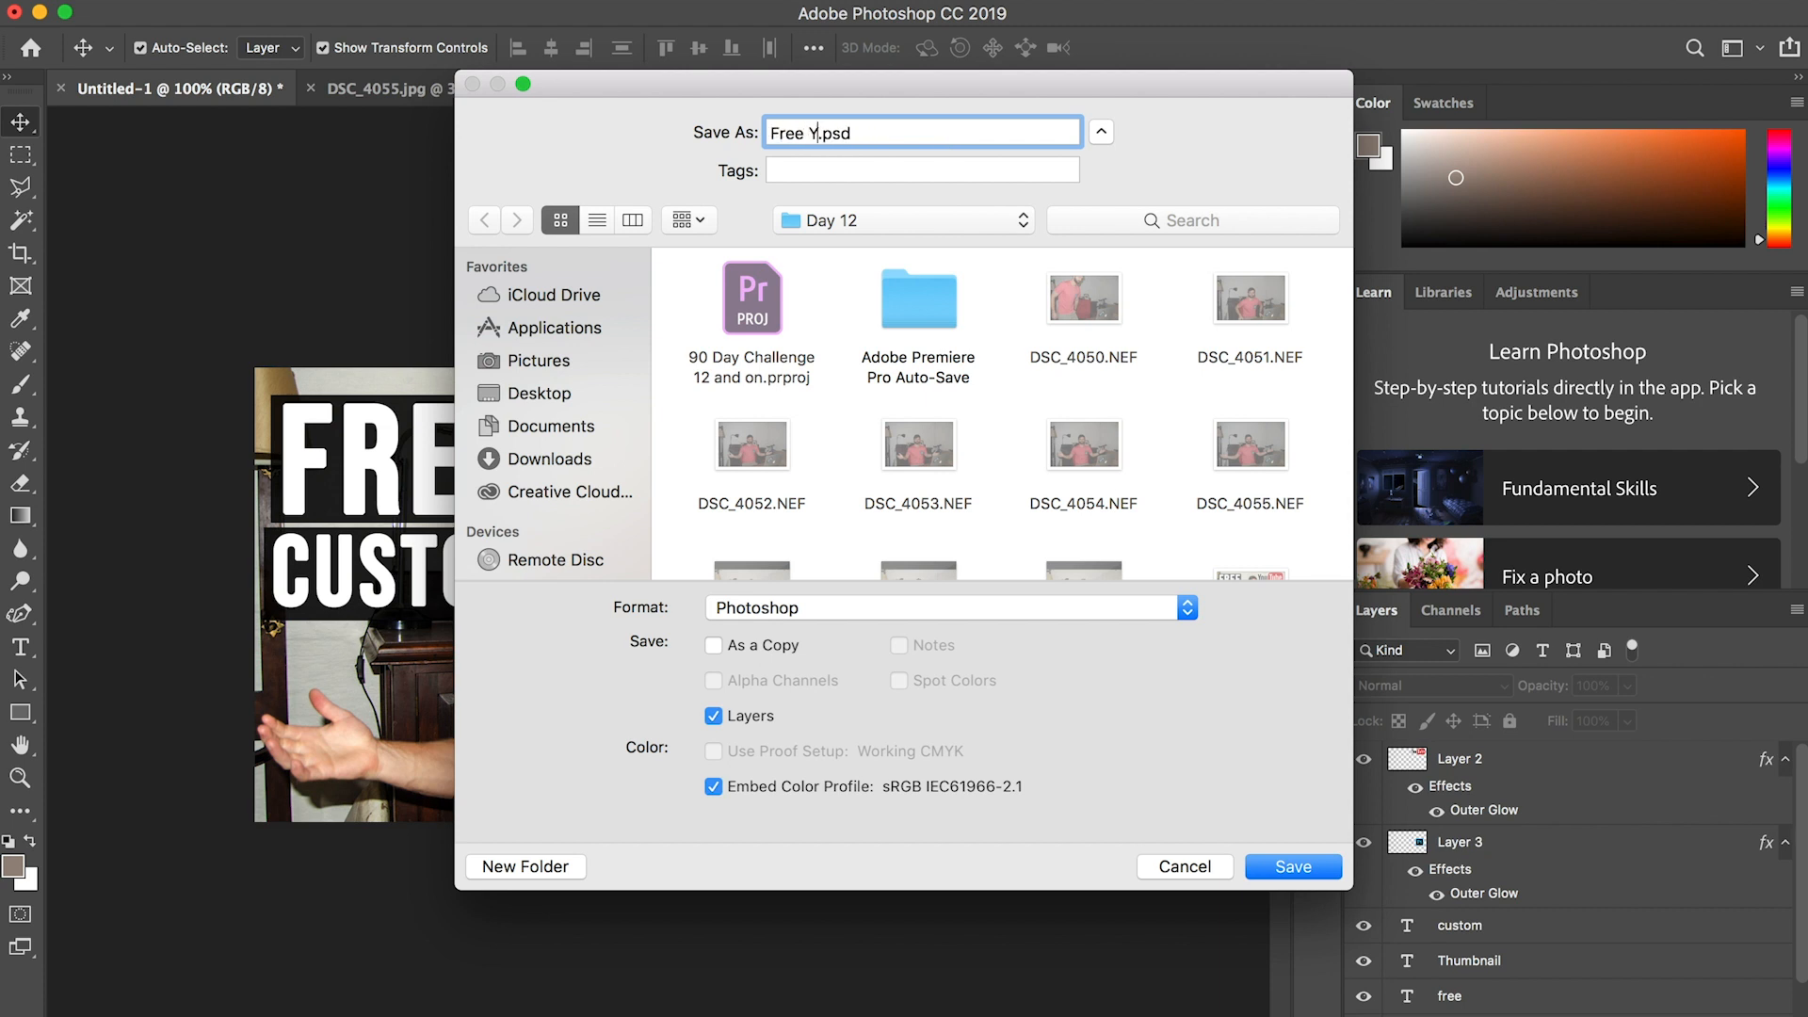
text(Photoshop Yout)
key(BackSpace)
text(Tube Thumbnail )
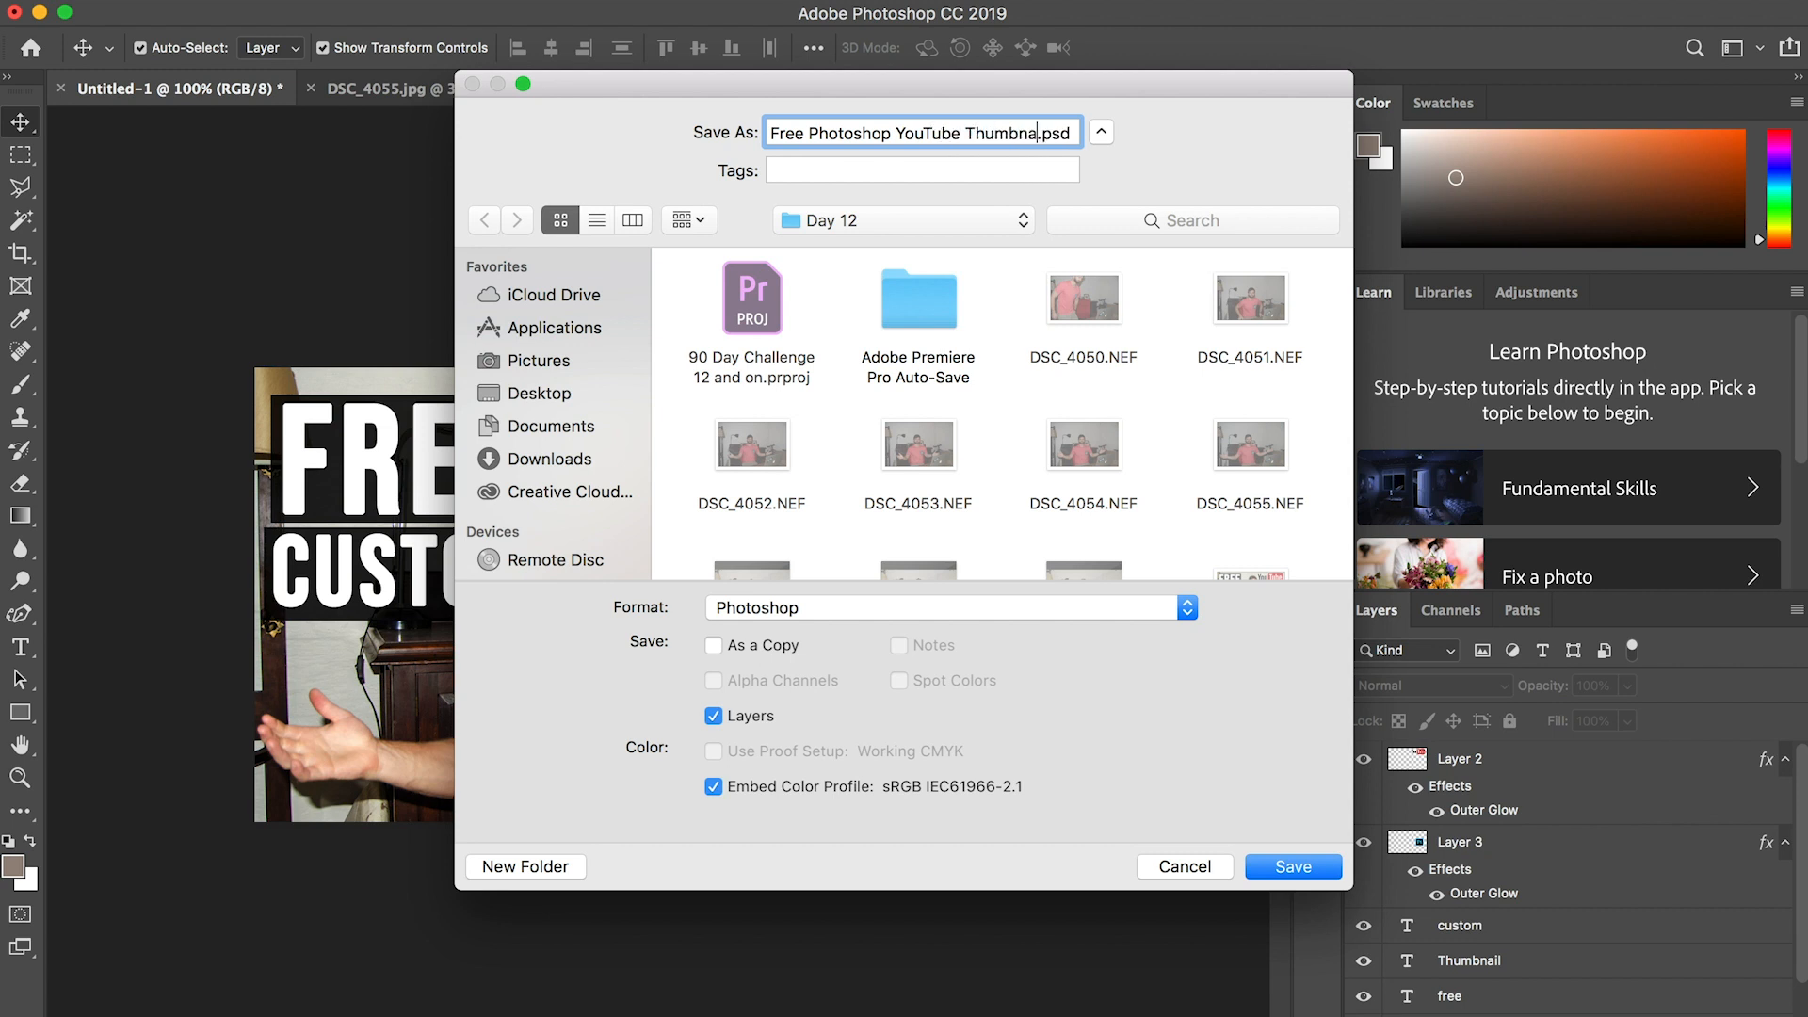
text(Template DM)
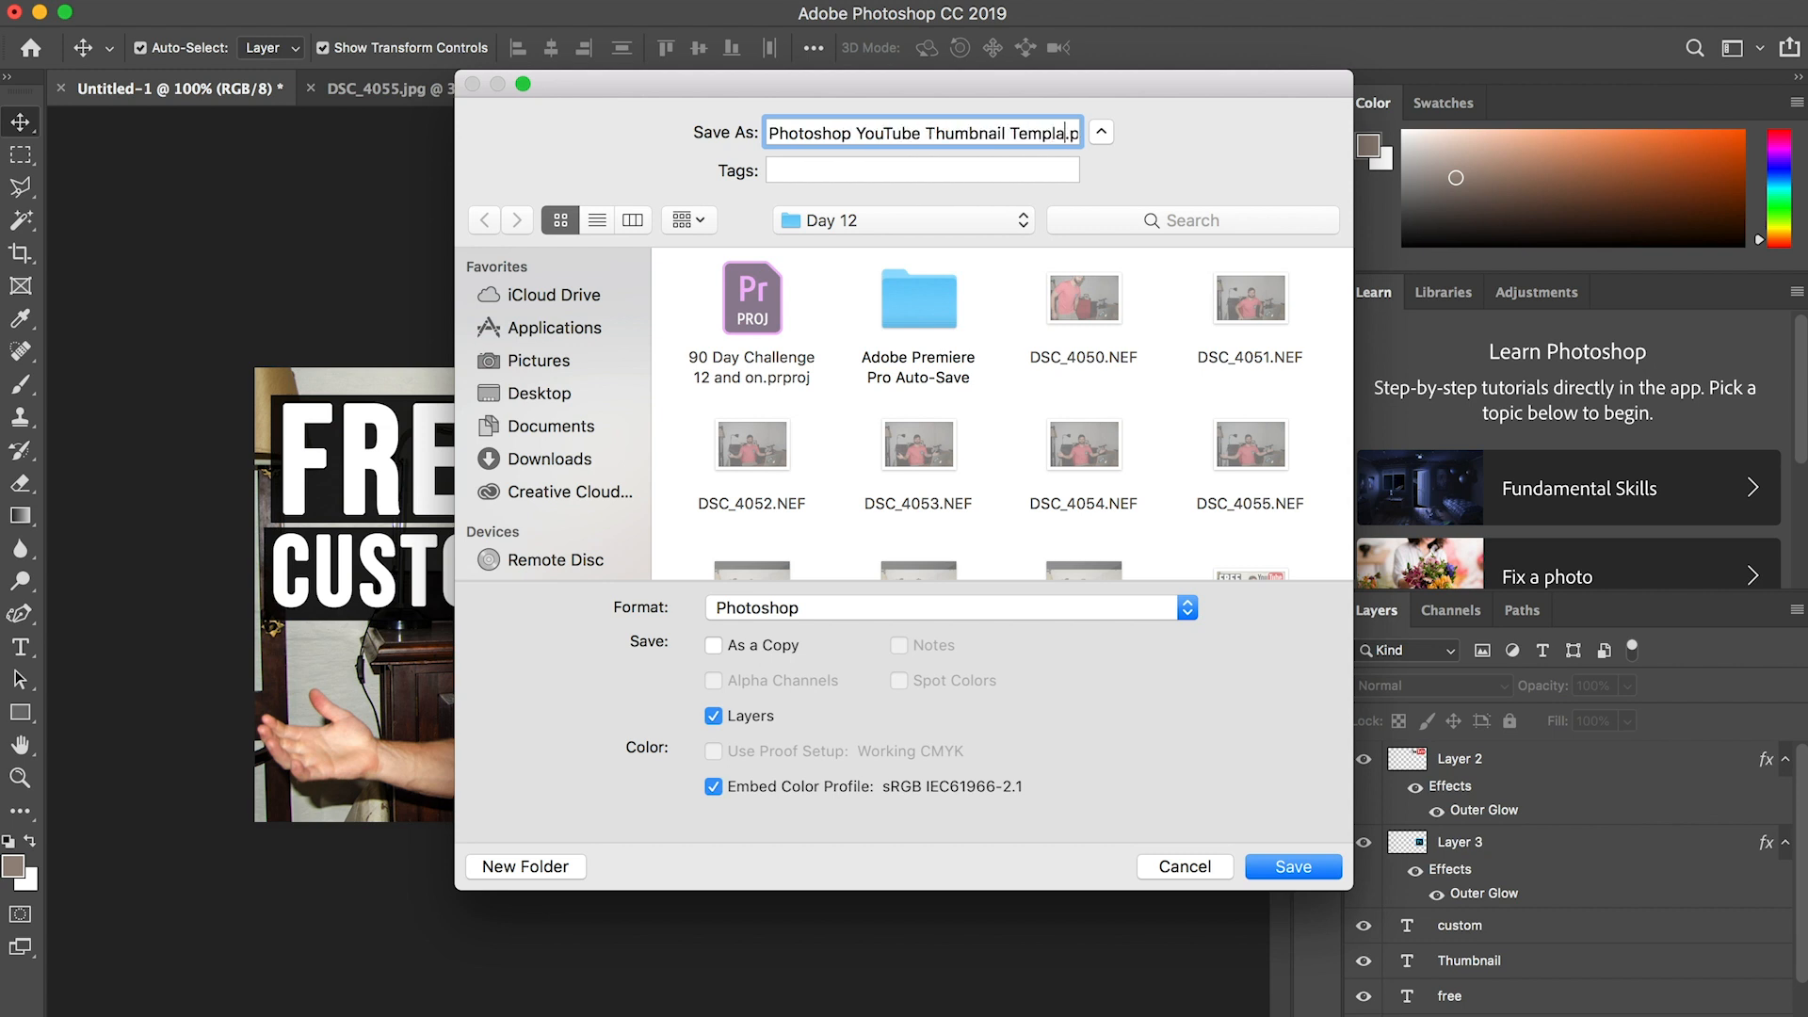
text(with)
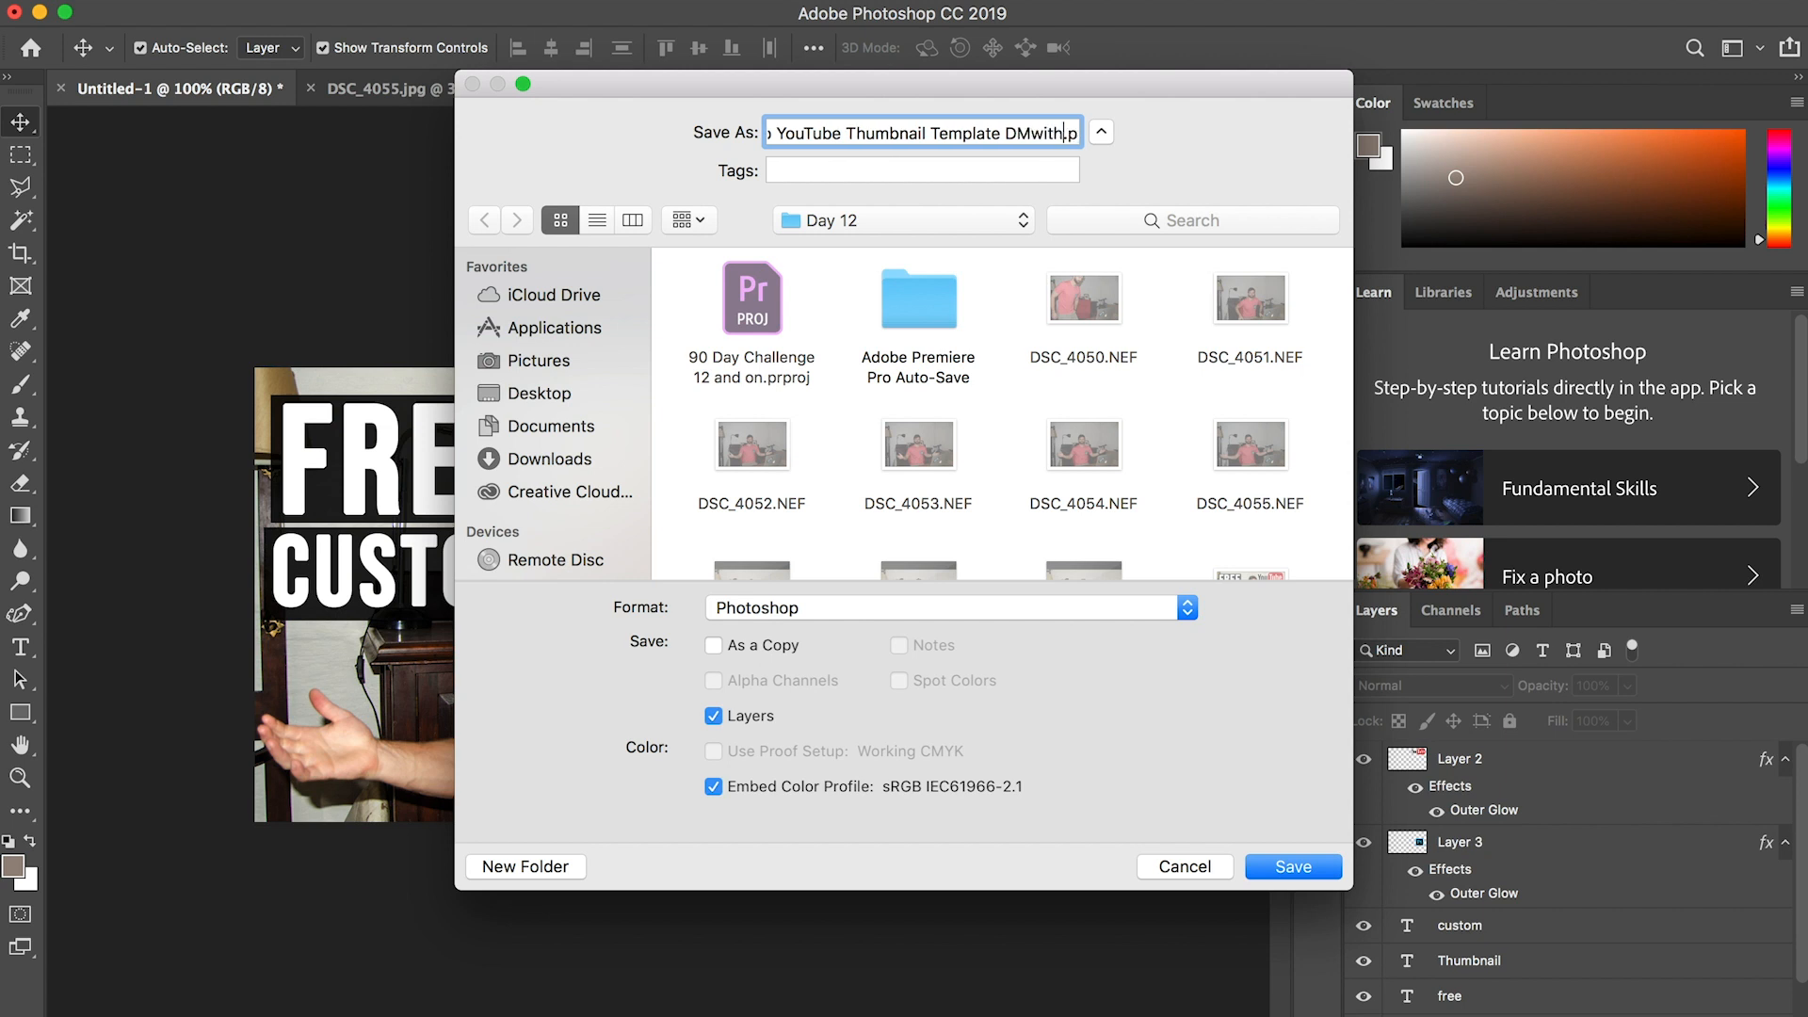
text(Karl)
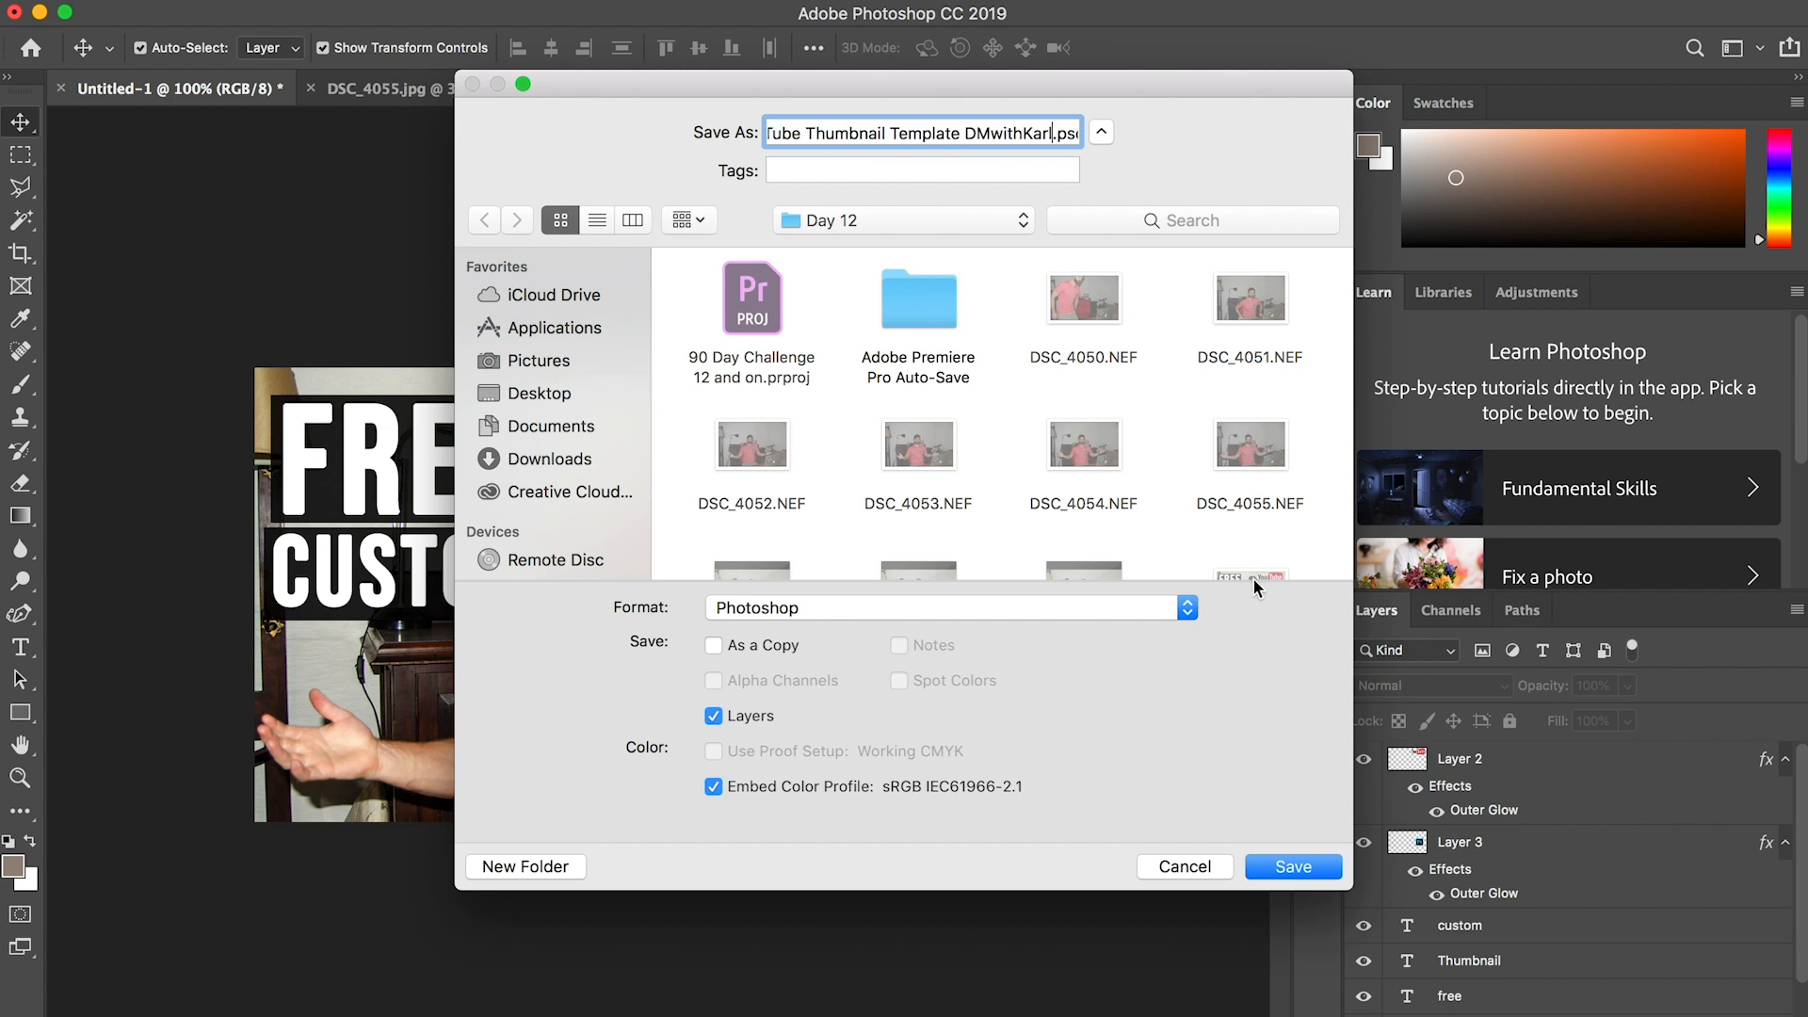
click(1292, 868)
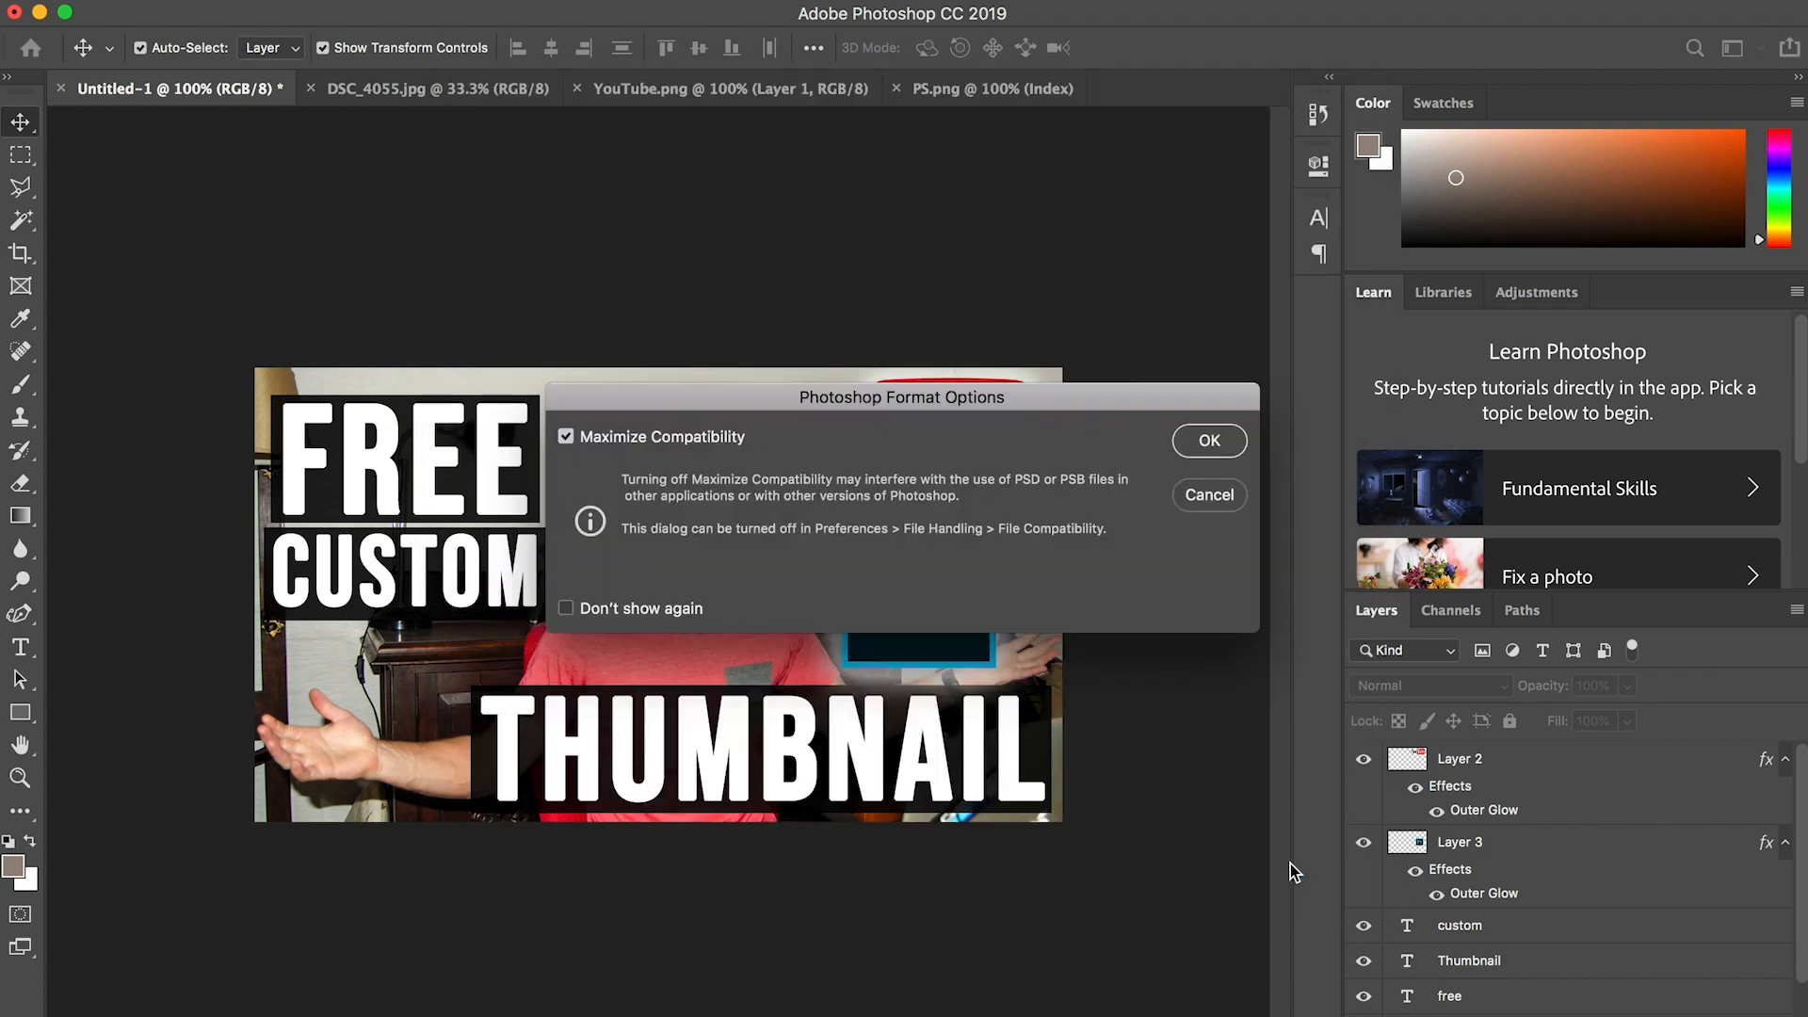
click(1212, 450)
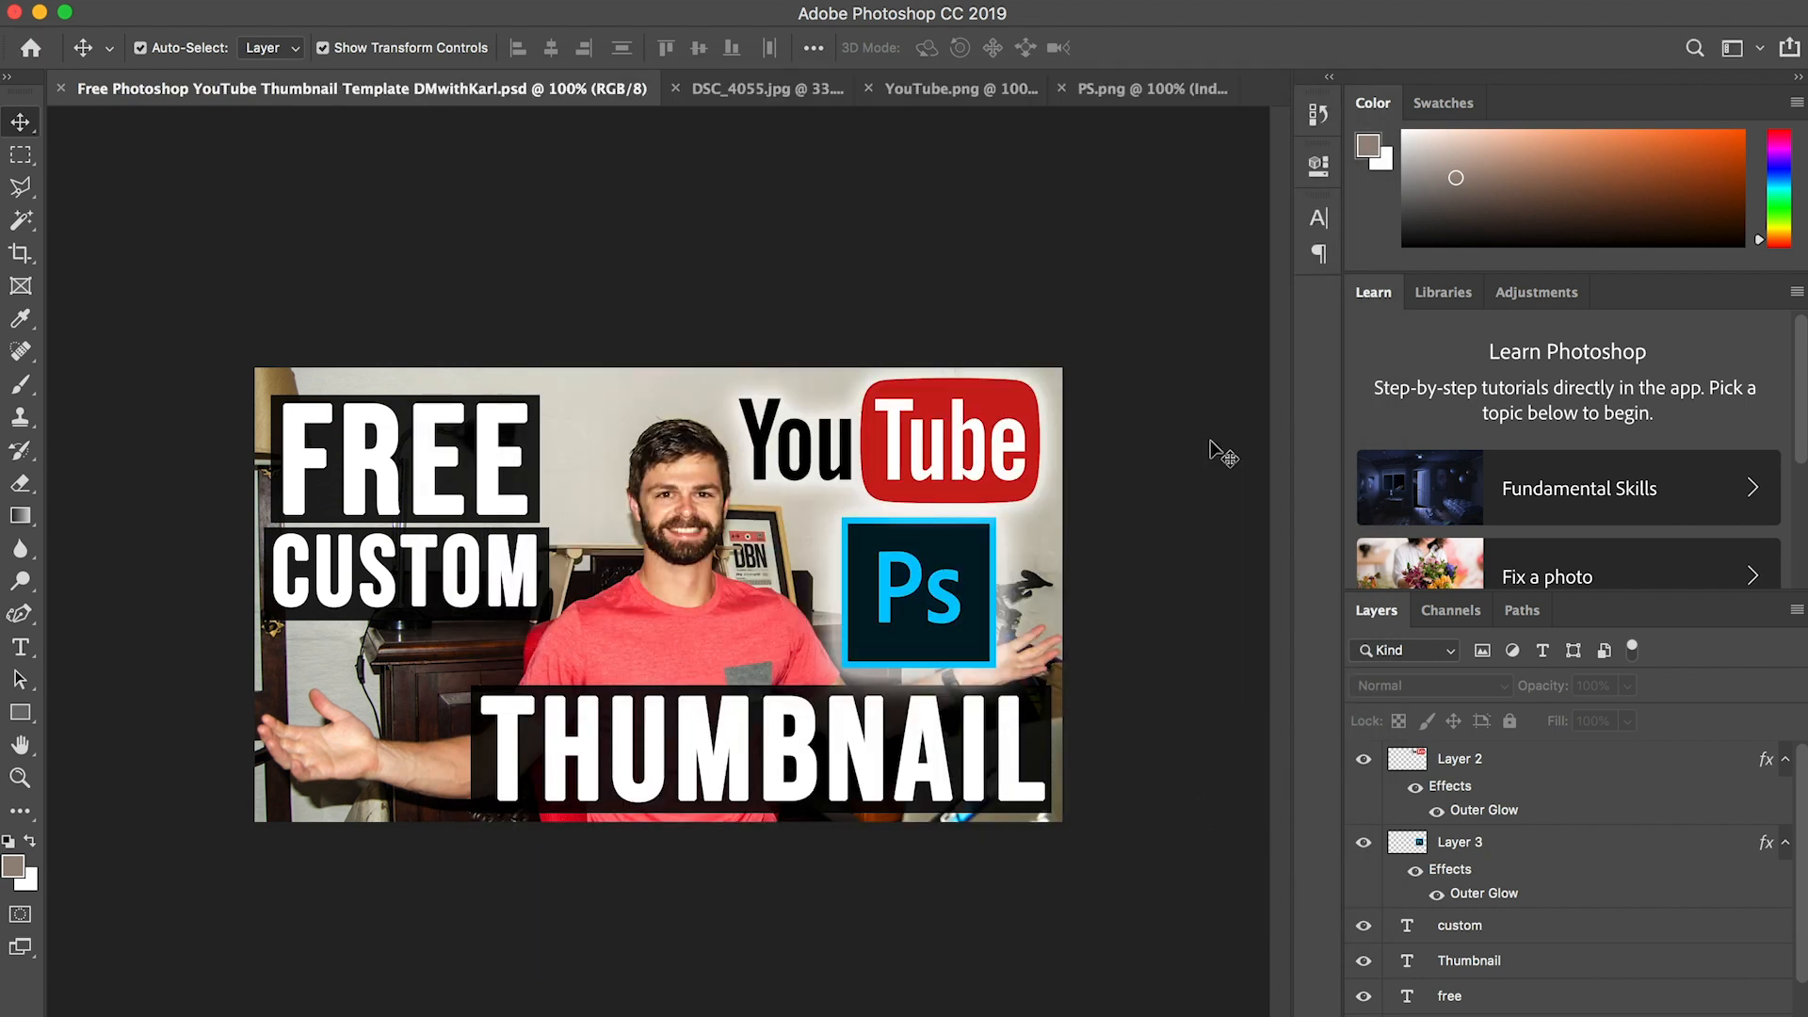